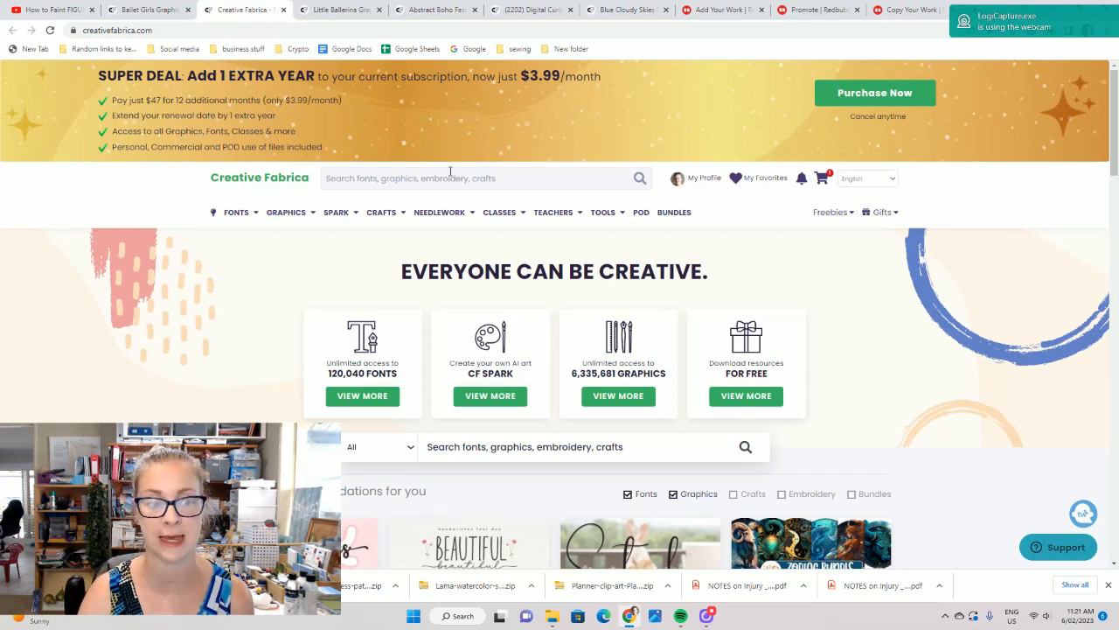
# - Browse the homepage's recommended fonts and graphics and view the Flower Baby Elephant Sublimation Clipart listing
pyautogui.moveTo(503, 212)
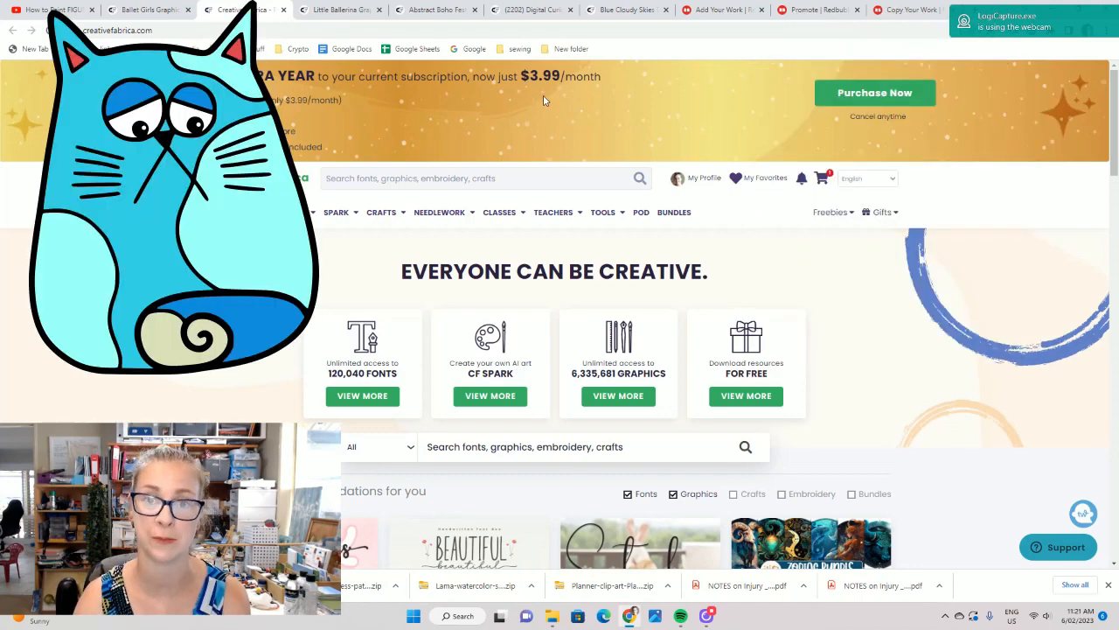
pyautogui.scroll(-3, 652, 169)
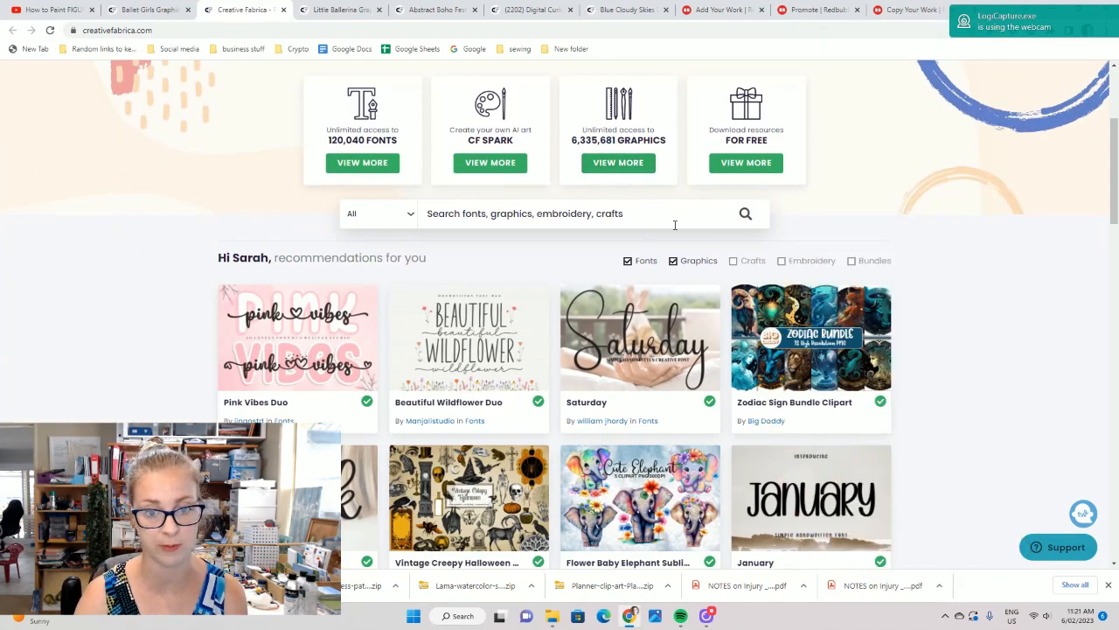
pyautogui.scroll(3, 674, 225)
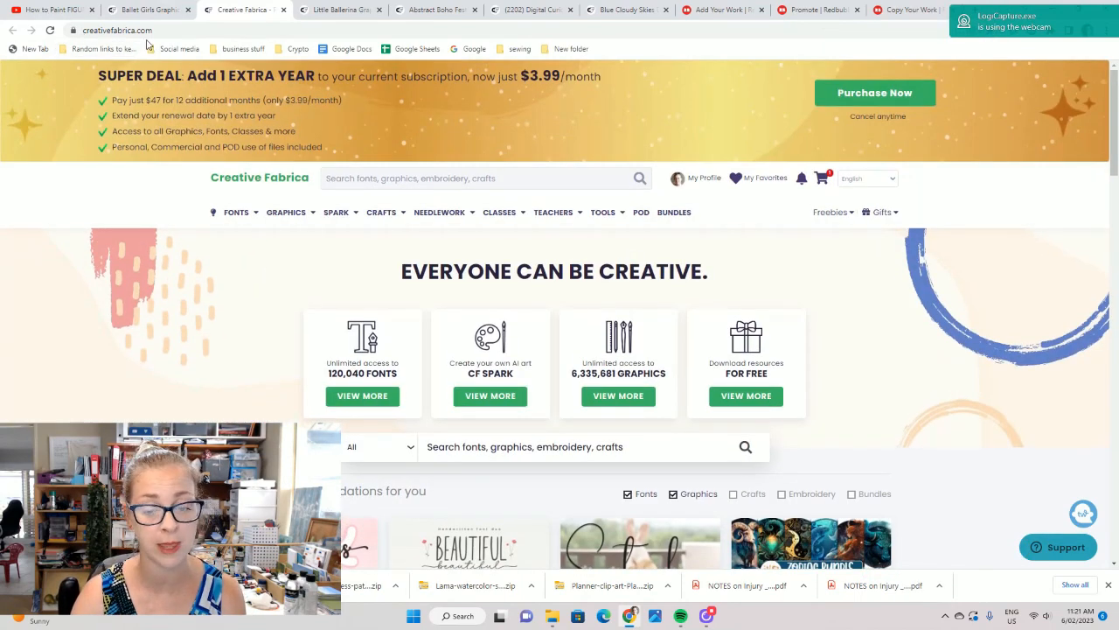
pyautogui.scroll(-1, 569, 236)
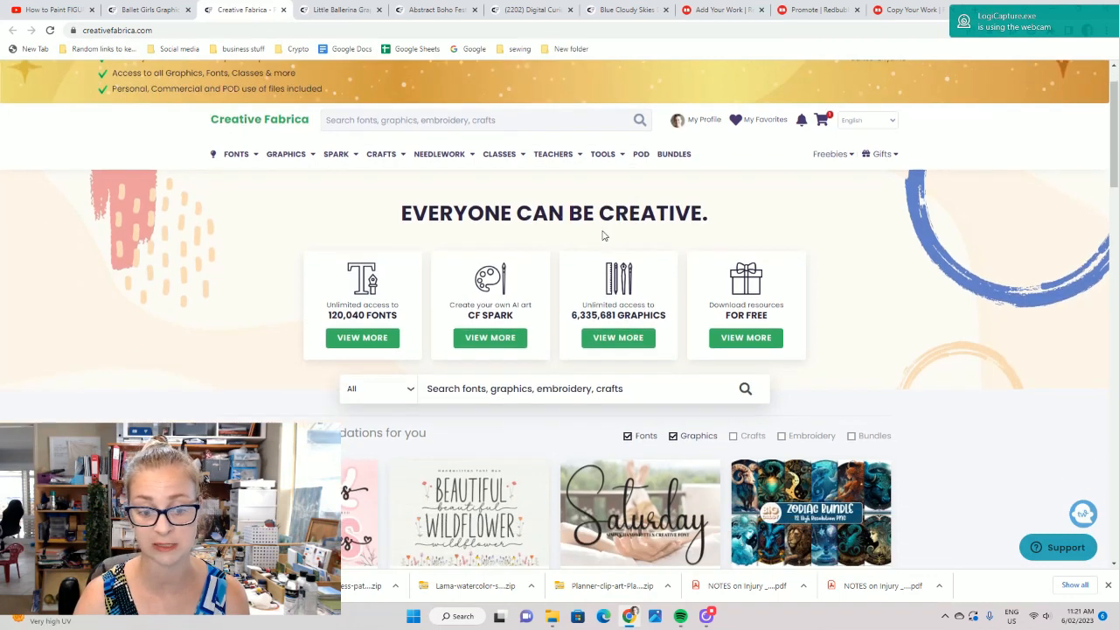
pyautogui.scroll(-2, 603, 236)
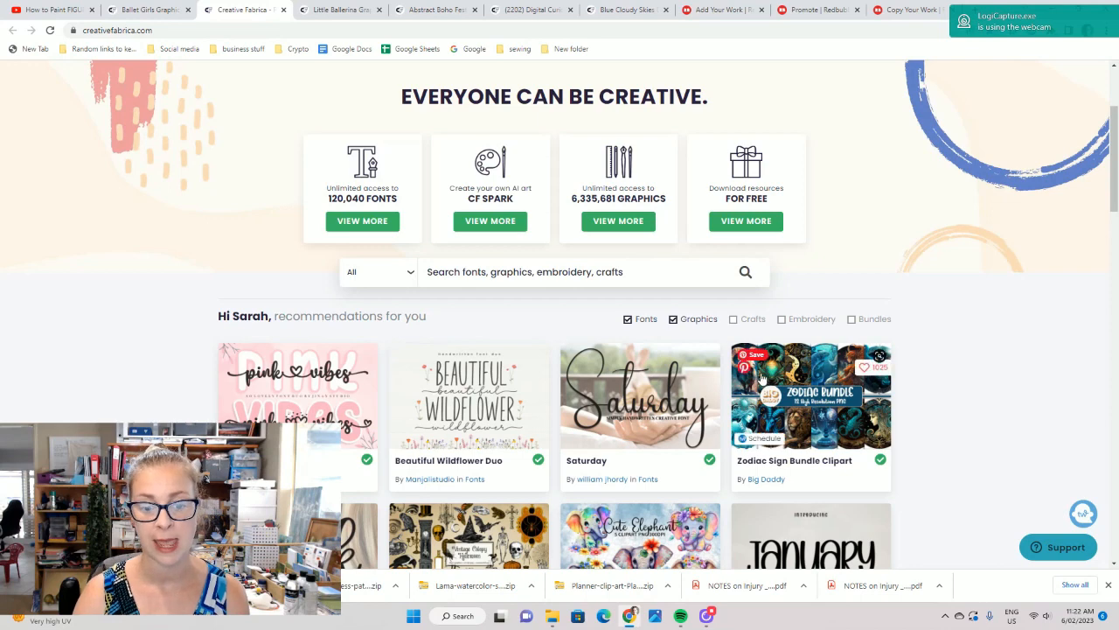
pyautogui.scroll(-4, 743, 350)
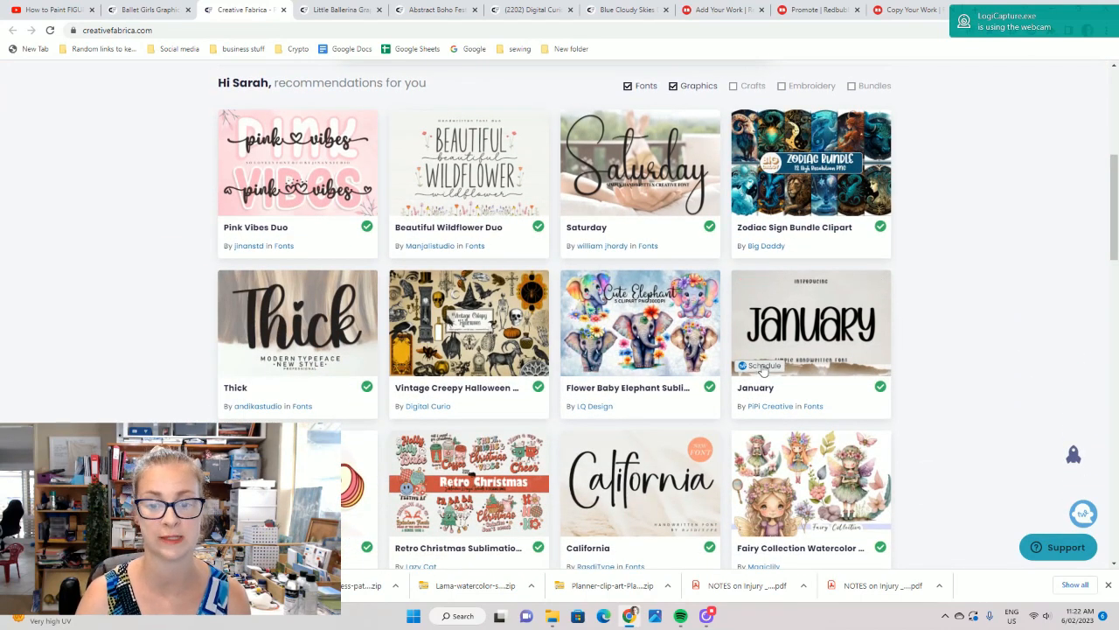
pyautogui.scroll(-1, 649, 351)
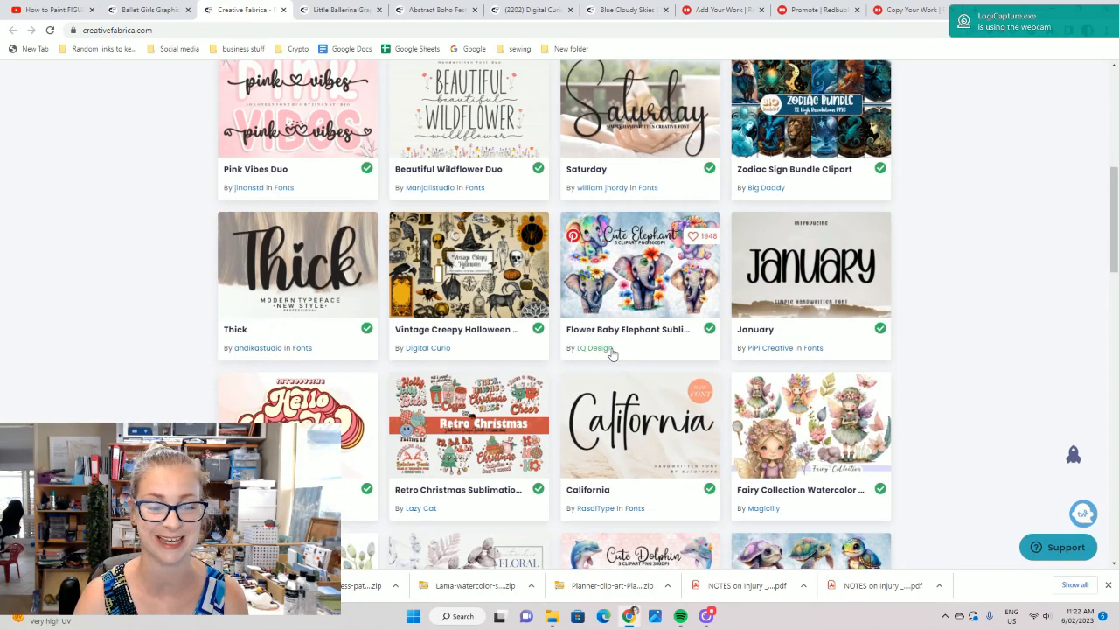
pyautogui.click(638, 277)
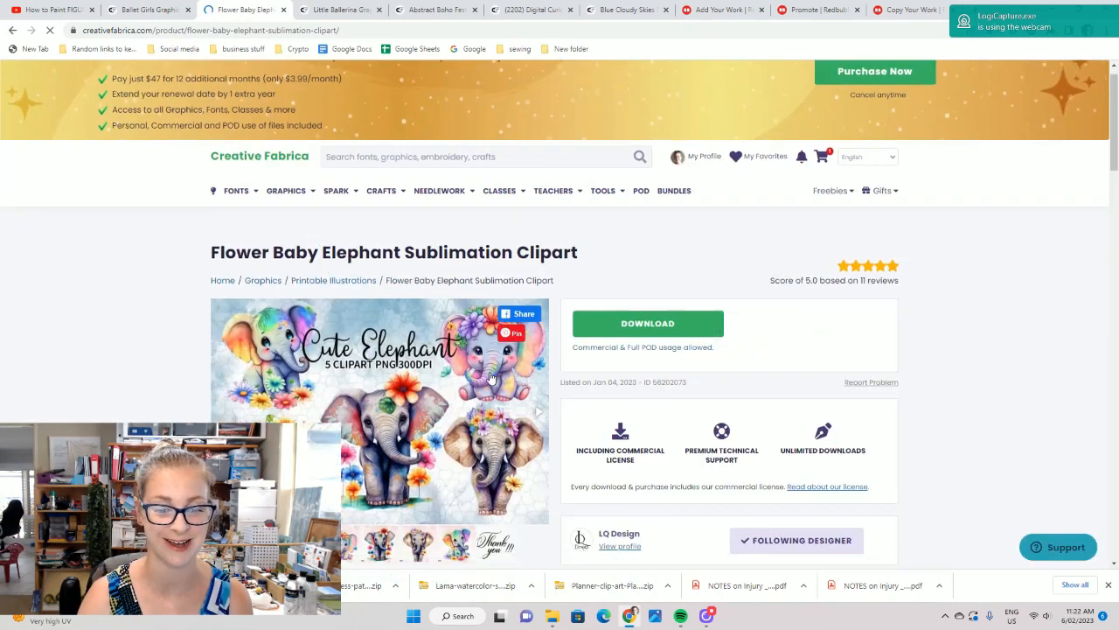
pyautogui.scroll(-1, 490, 377)
pyautogui.moveTo(745, 341)
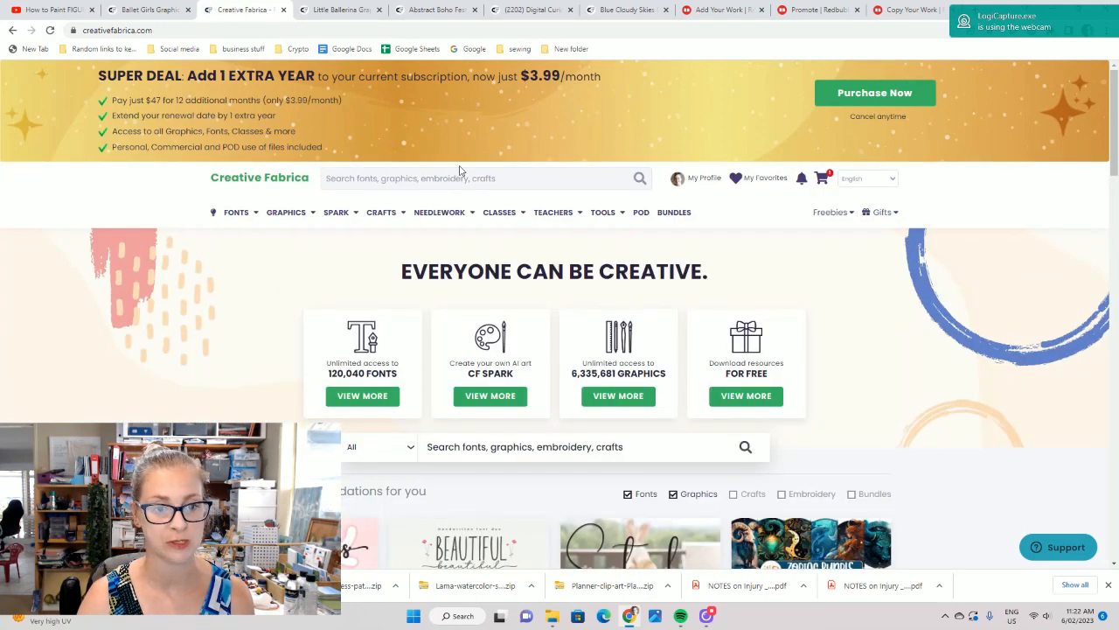
# - Search the Creative Fabrica site for "seamless ballet"
pyautogui.click(511, 176)
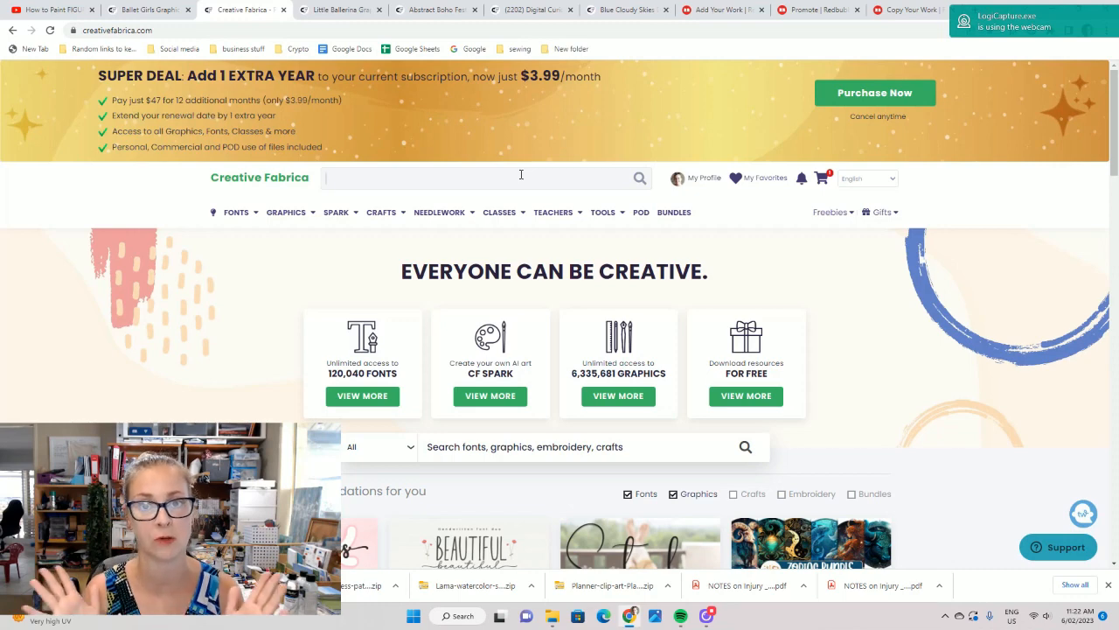
pyautogui.moveTo(479, 220)
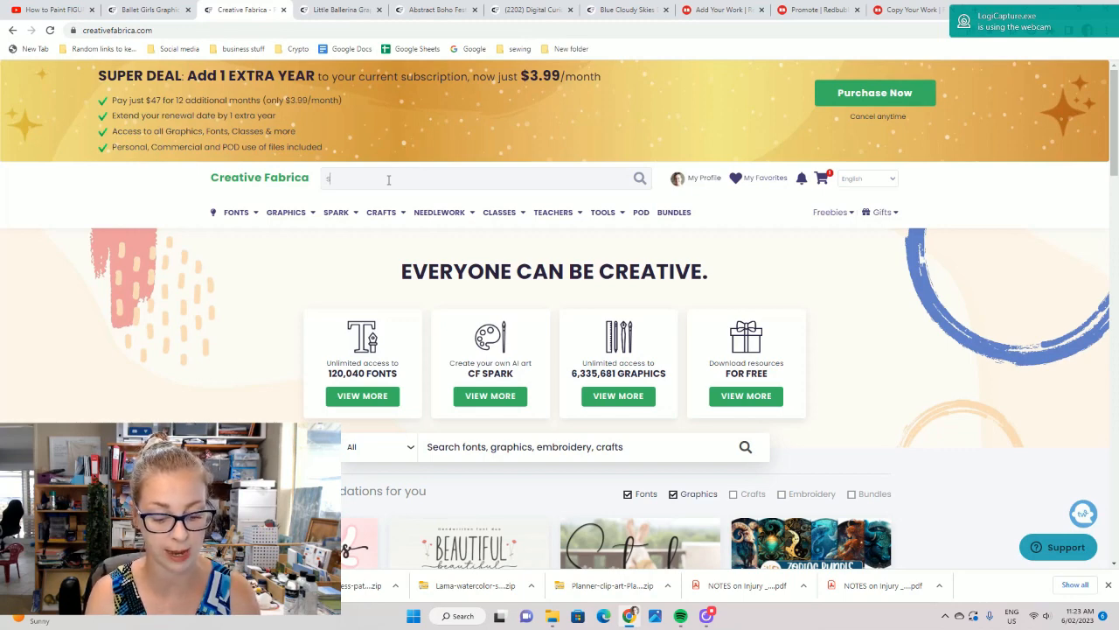
pyautogui.write('ss b')
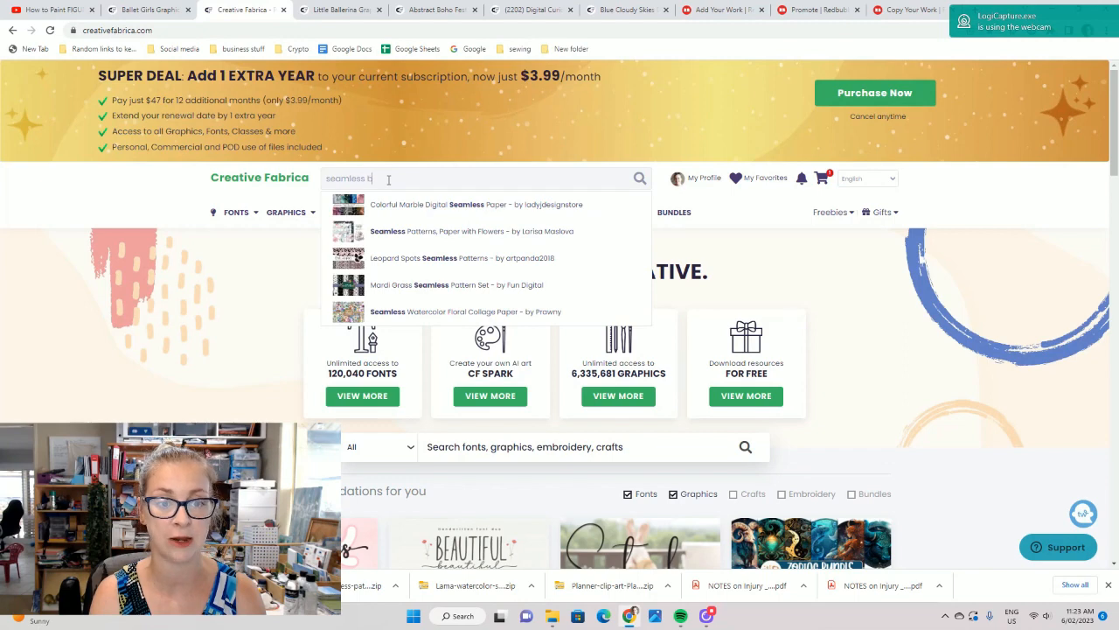
pyautogui.write('allet')
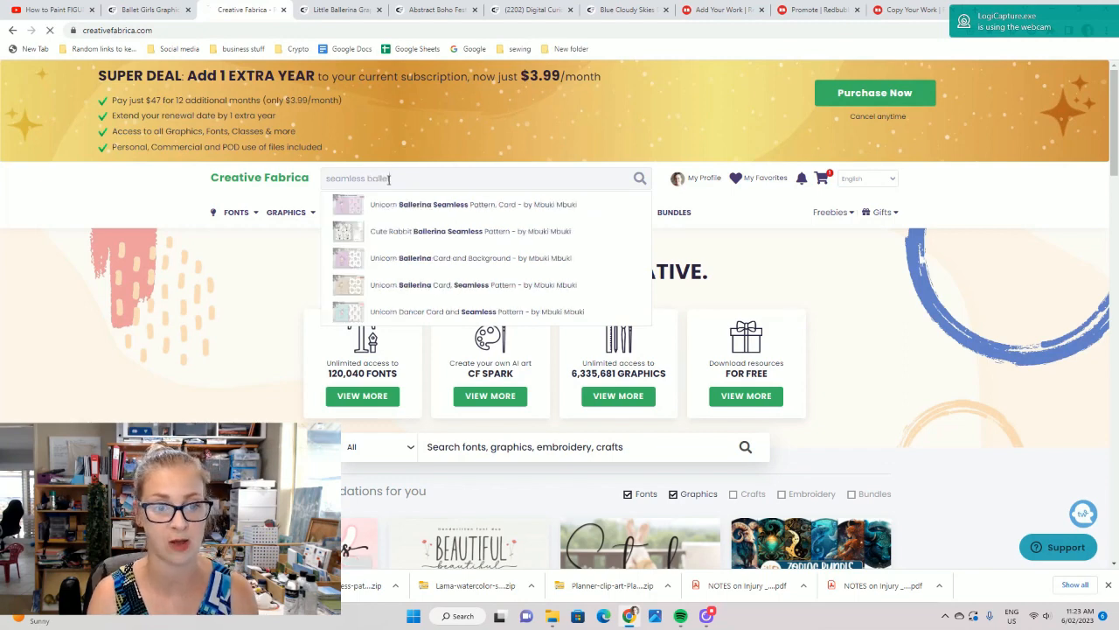
pyautogui.press('Return')
pyautogui.moveTo(440, 212)
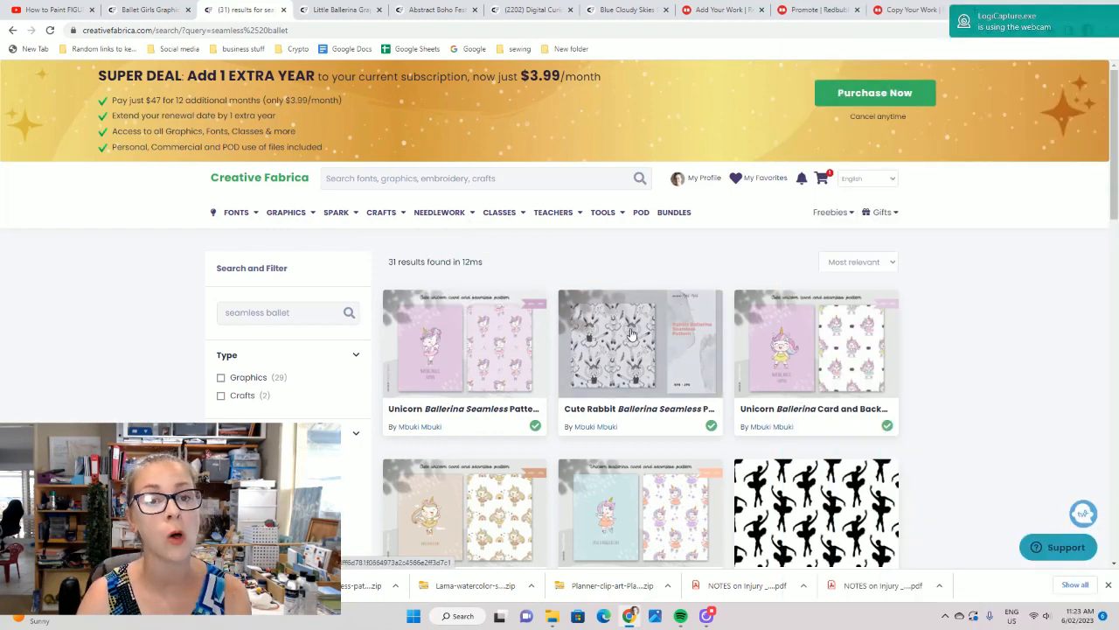
# - Open the Unicorn Ballerina Seamless Pattern, Card listing from the search results and check its permitted usage
pyautogui.scroll(-2, 626, 310)
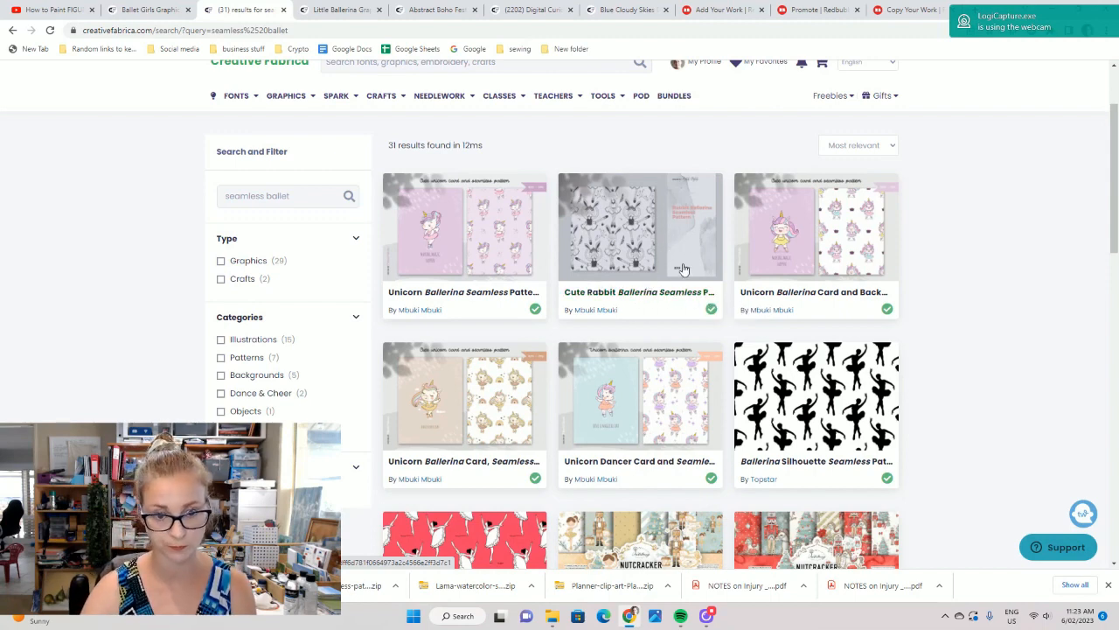
pyautogui.scroll(-1, 618, 355)
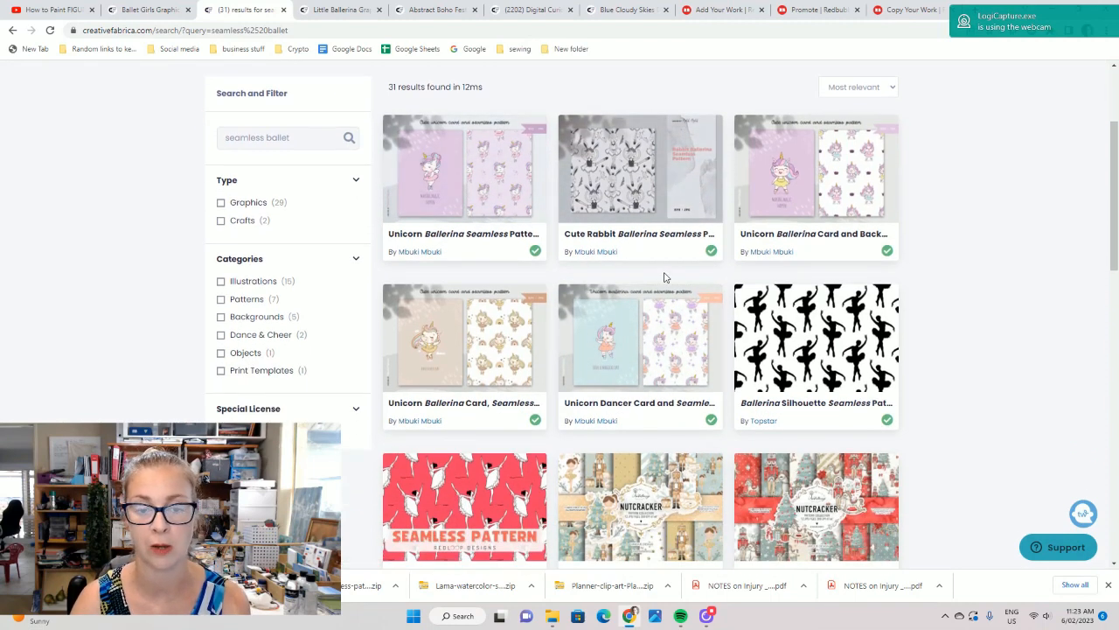
pyautogui.click(521, 190)
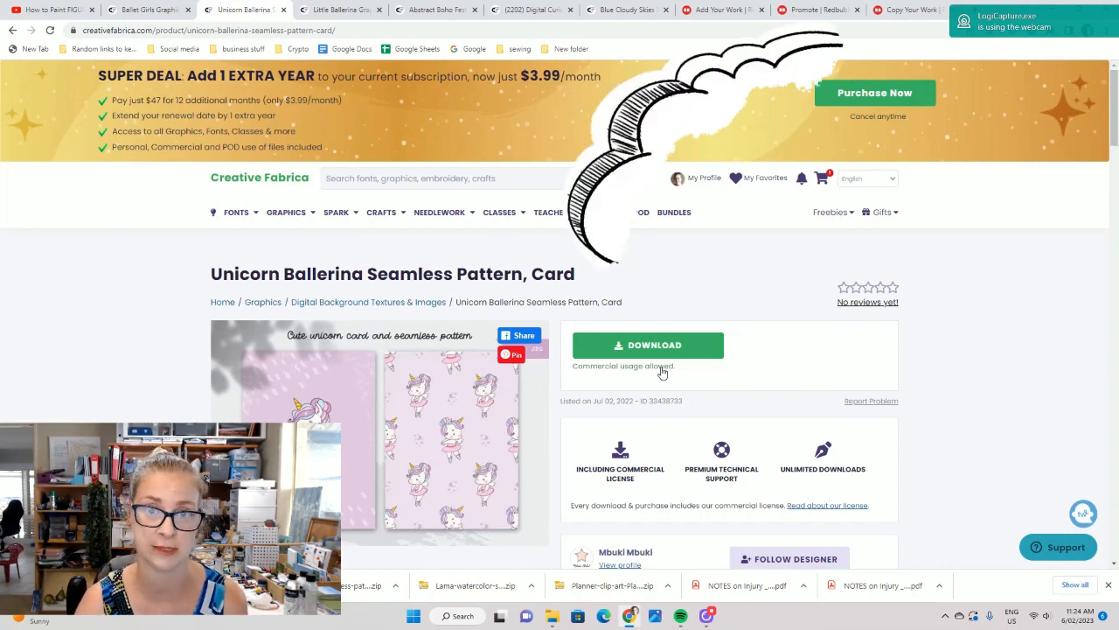
pyautogui.scroll(-1, 662, 373)
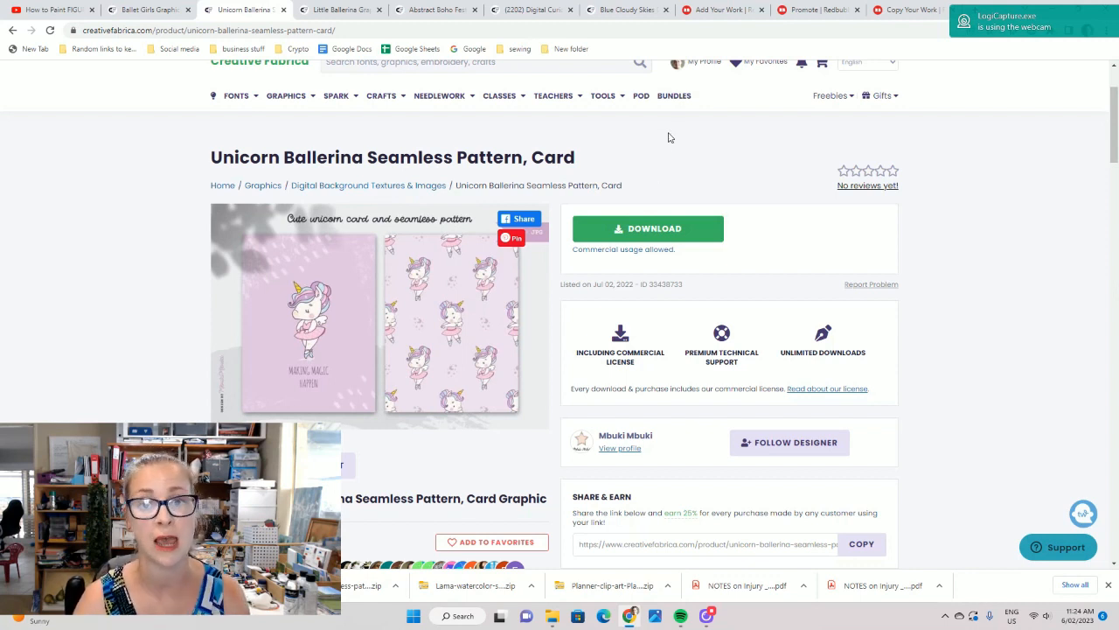
# - Return to the search results, open the Ballet Dancer Seamless Pattern listing and read its usage terms and file description
pyautogui.click(12, 30)
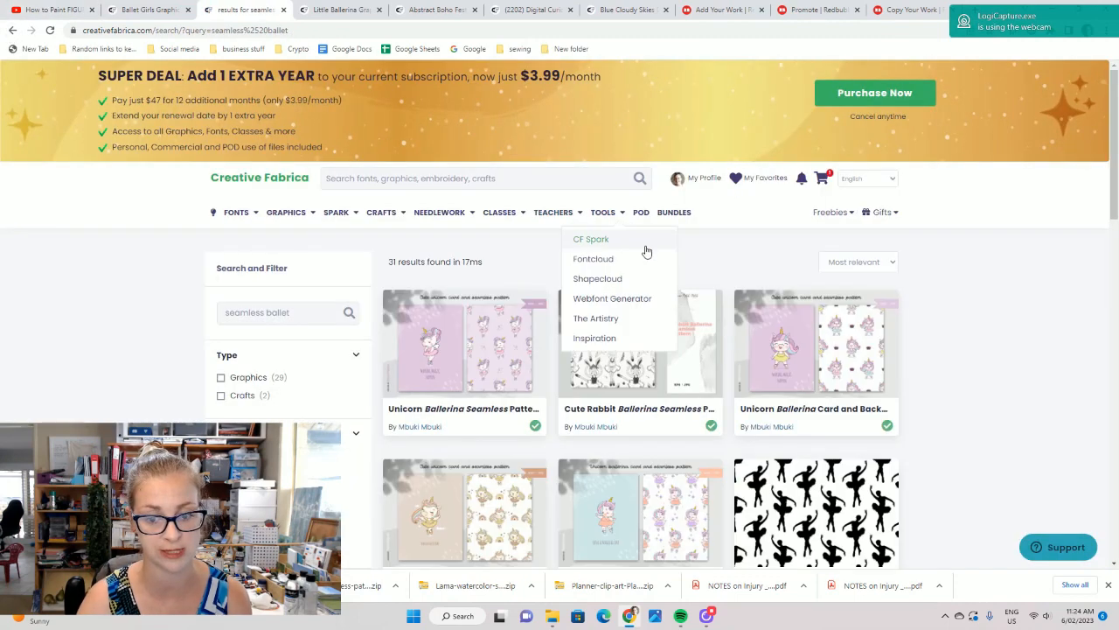
pyautogui.scroll(-1, 656, 257)
pyautogui.scroll(-3, 721, 300)
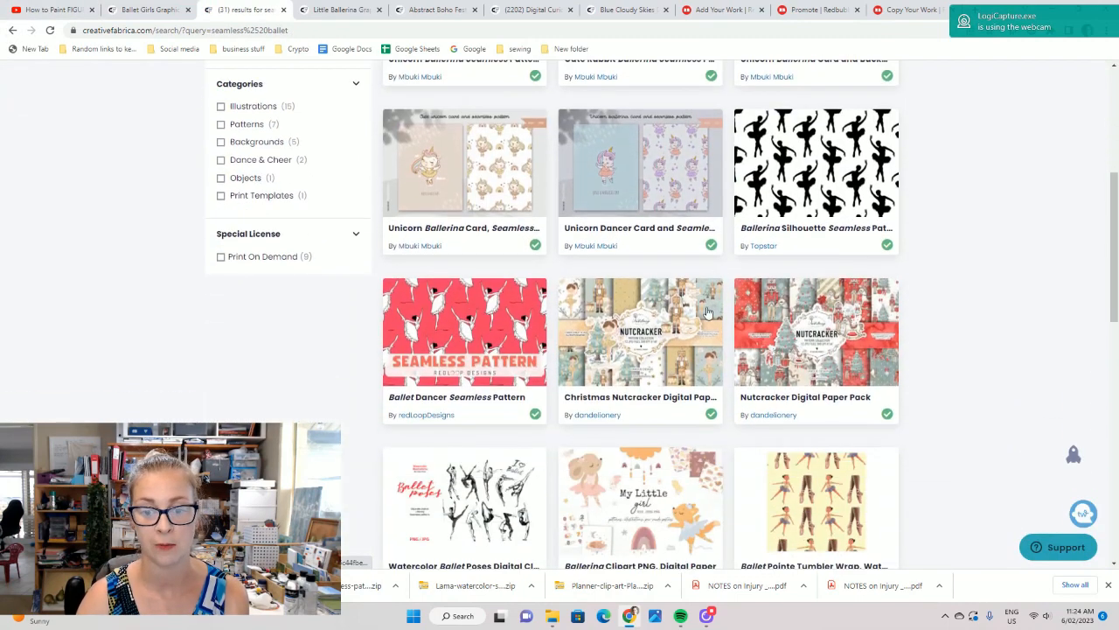
pyautogui.click(508, 333)
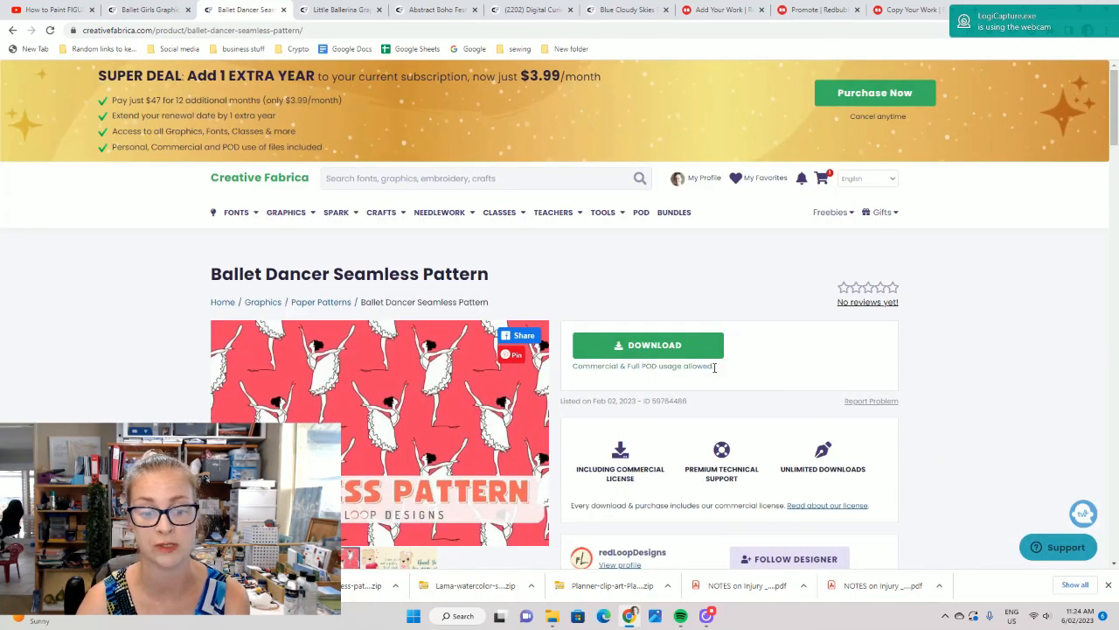
pyautogui.scroll(-5, 715, 367)
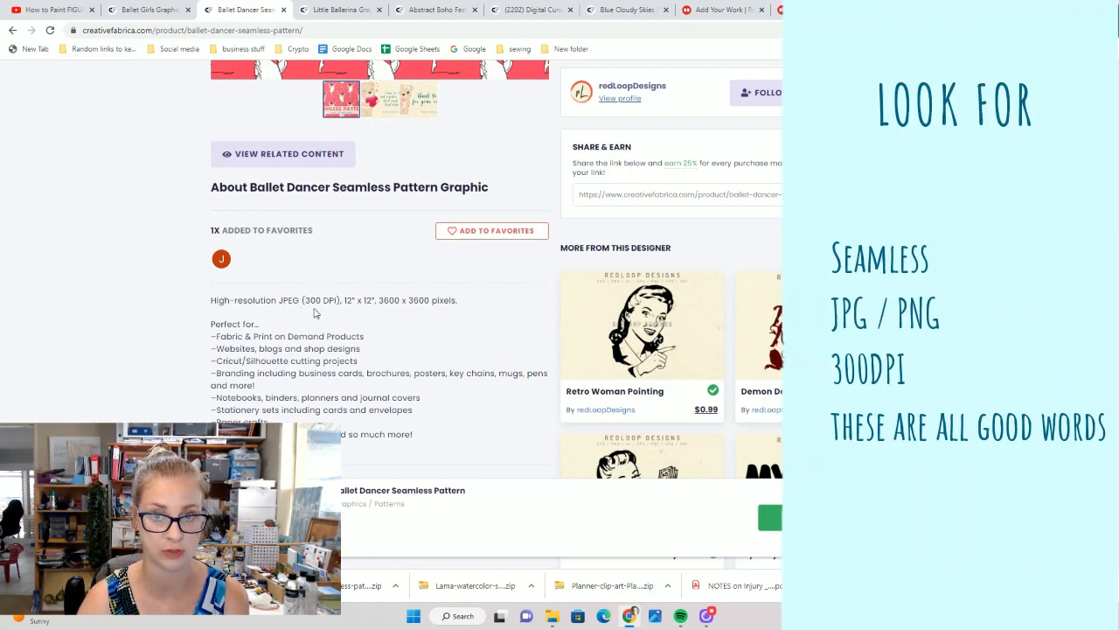
# - Go back to the search results and open the Christmas Nutcracker Digital Paper listing to check its license and previews
pyautogui.click(12, 30)
pyautogui.scroll(-5, 657, 325)
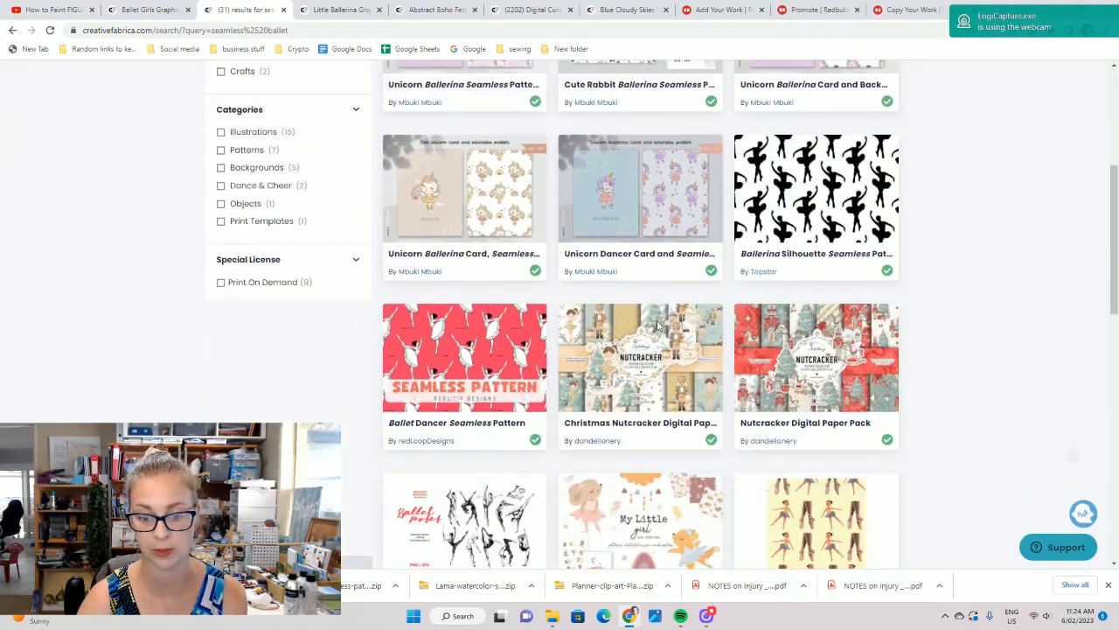
pyautogui.scroll(-2, 660, 326)
pyautogui.click(687, 259)
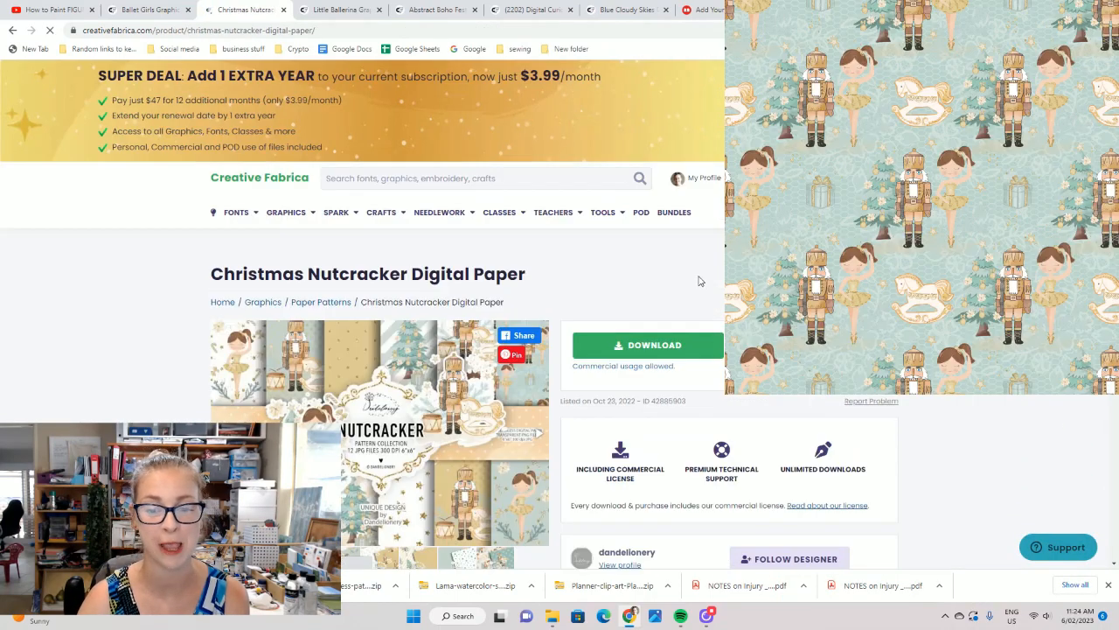
pyautogui.scroll(-2, 625, 376)
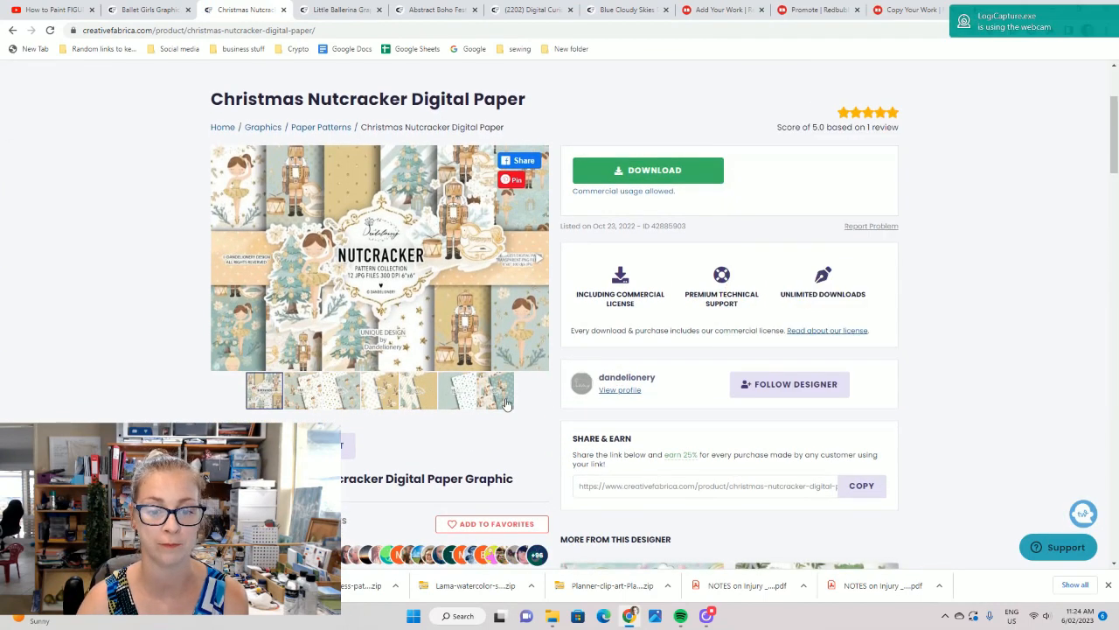
# - Return to the search results and open the Ballet Girls listing found further down to check its license
pyautogui.click(11, 33)
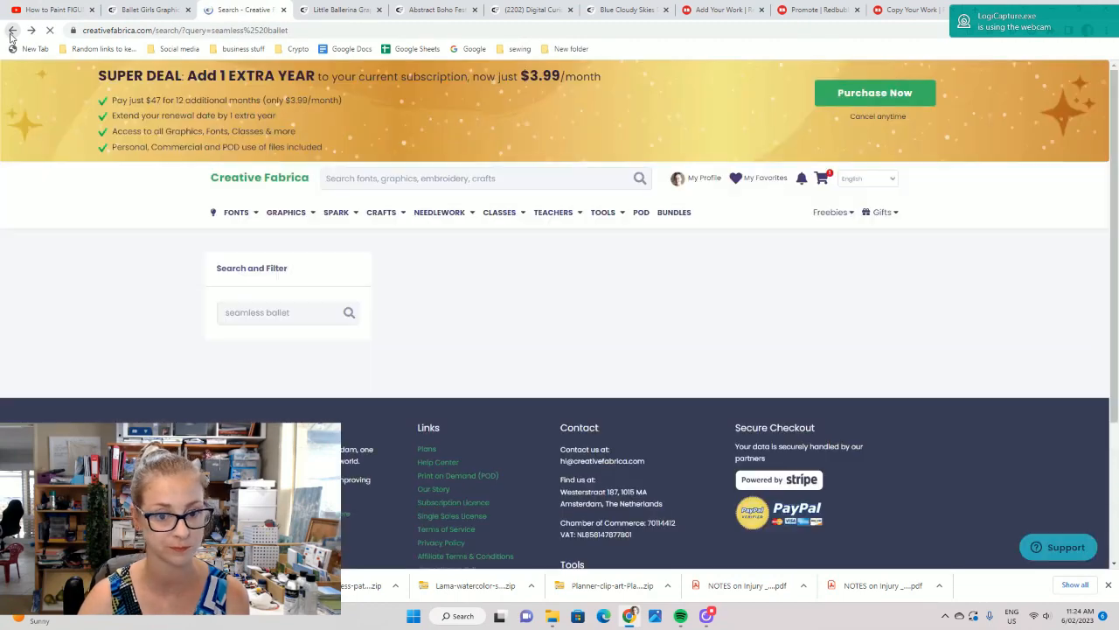
pyautogui.scroll(-3, 567, 213)
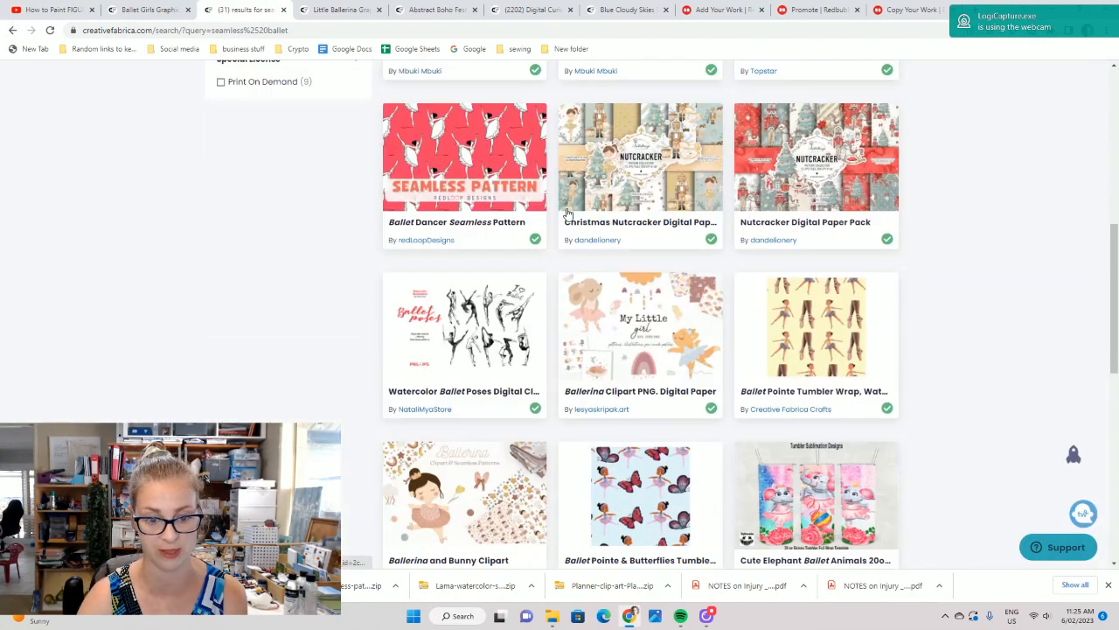
pyautogui.scroll(-1, 831, 287)
pyautogui.scroll(-3, 831, 287)
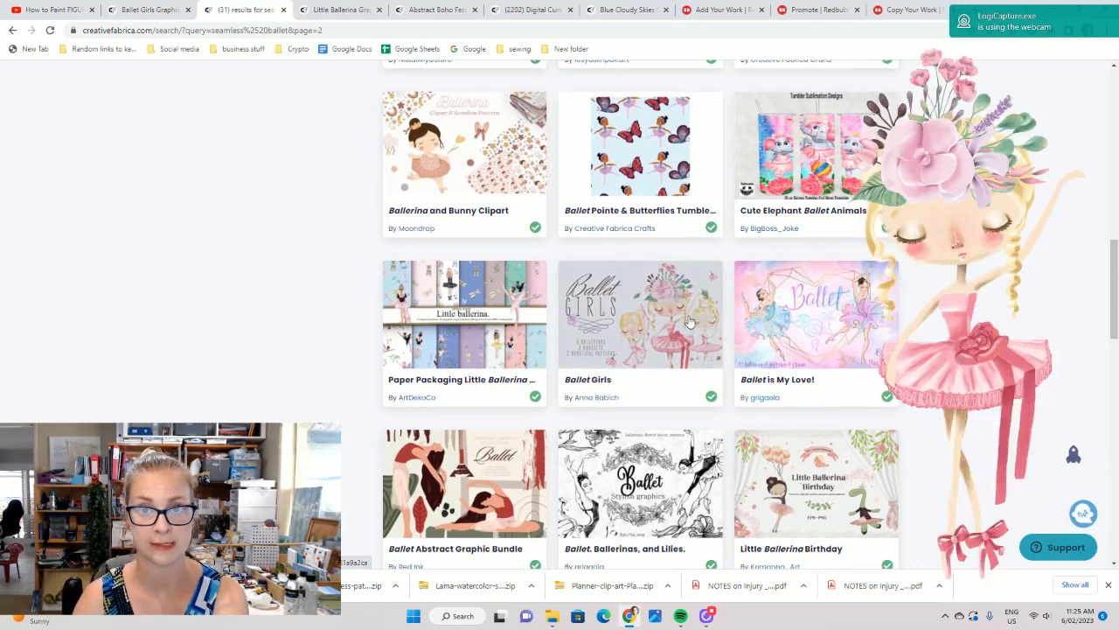
pyautogui.click(689, 322)
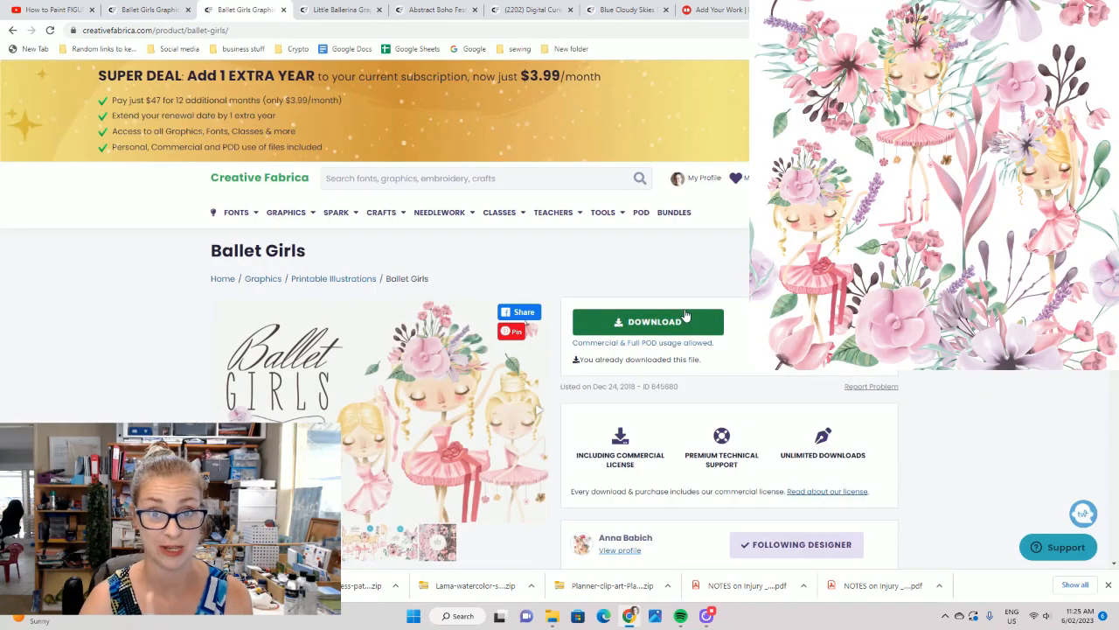
pyautogui.scroll(-3, 673, 315)
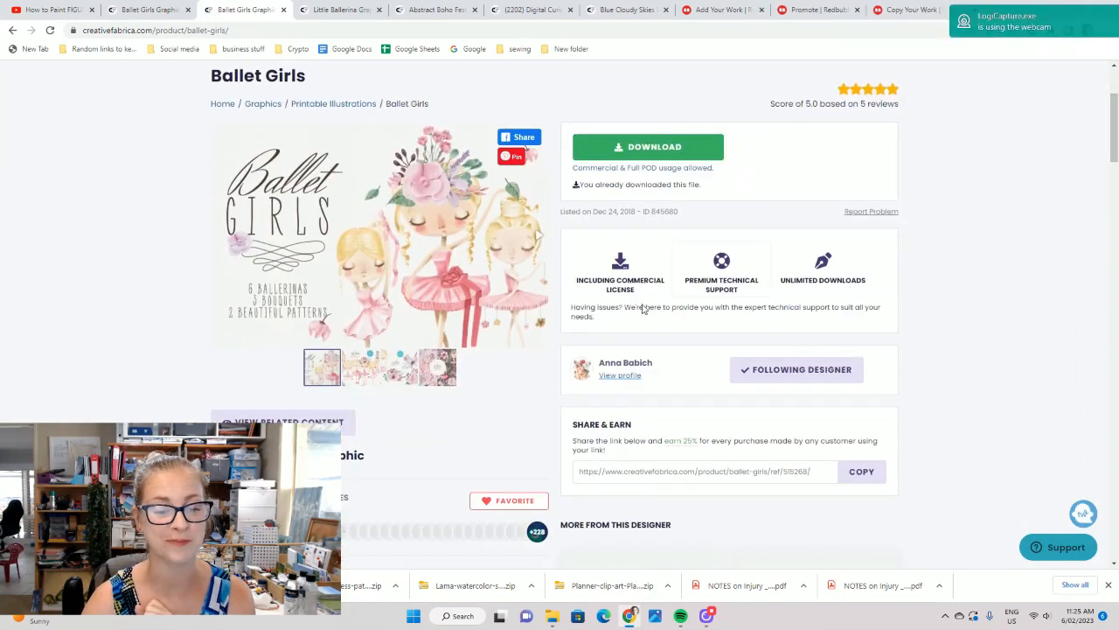
# - Show the Ballet Girls preview image of the two patterns, and review the pack's description, usage terms and designer details
pyautogui.click(440, 368)
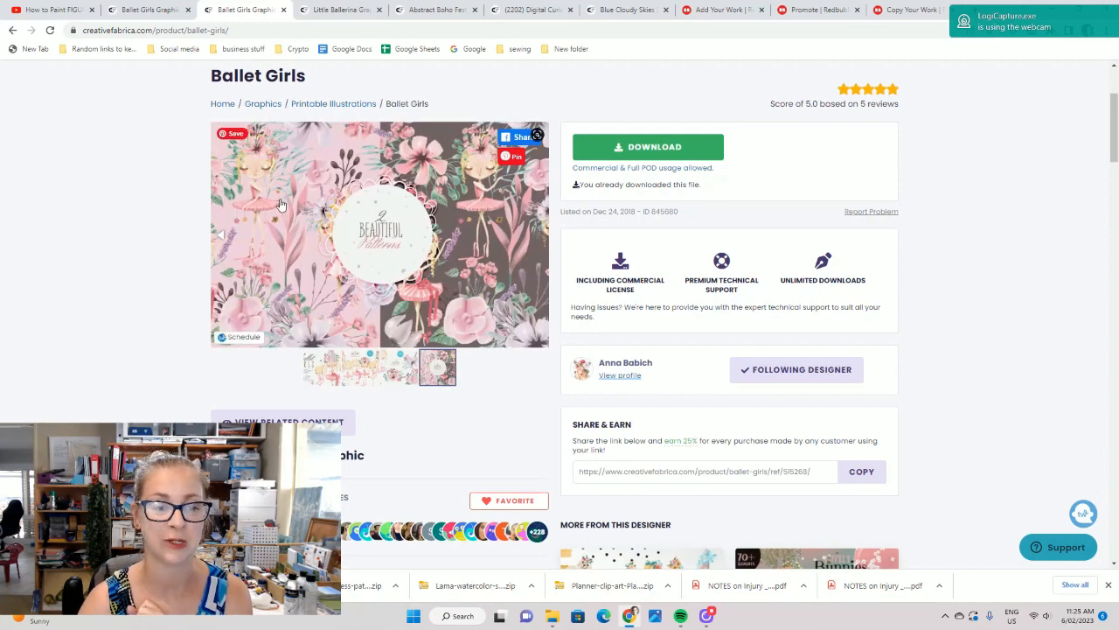
pyautogui.scroll(-3, 429, 405)
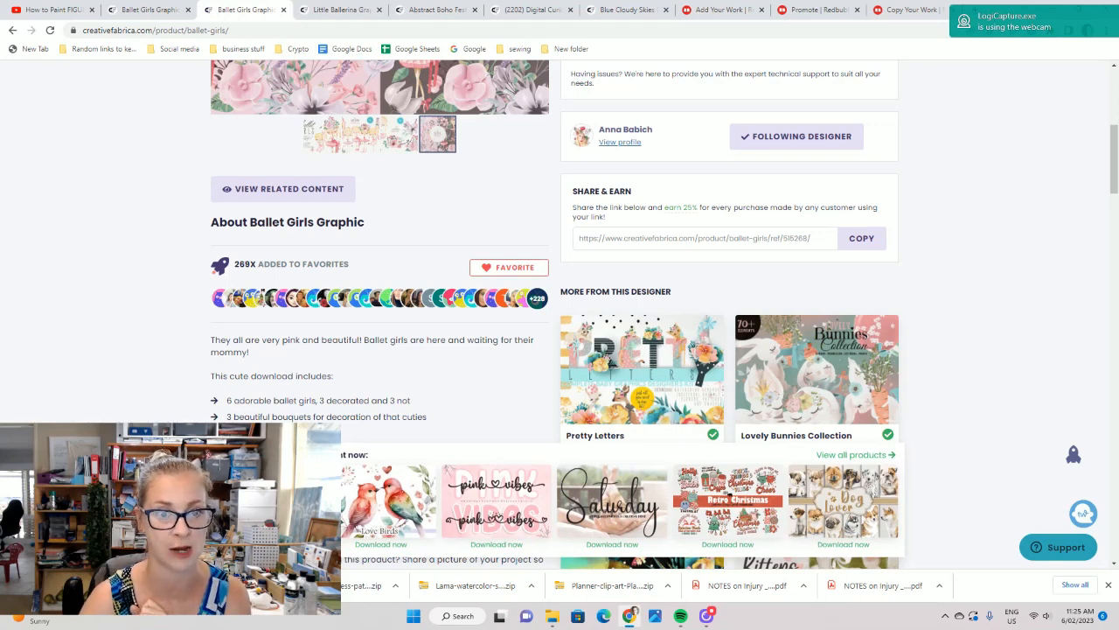
pyautogui.scroll(4, 510, 228)
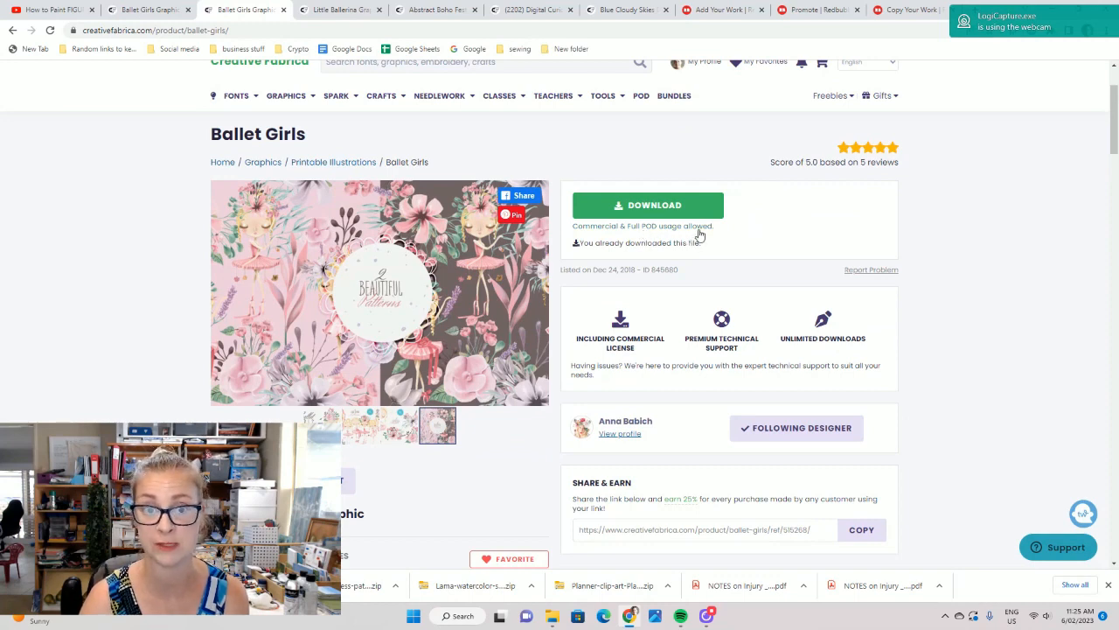
pyautogui.moveTo(660, 344)
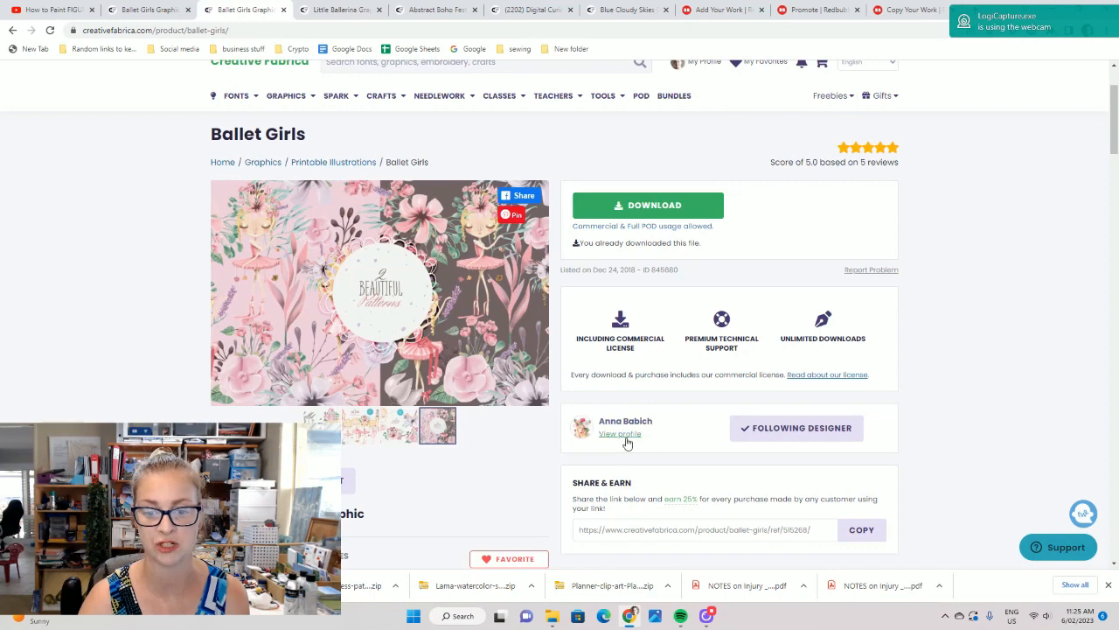
pyautogui.scroll(-2, 806, 385)
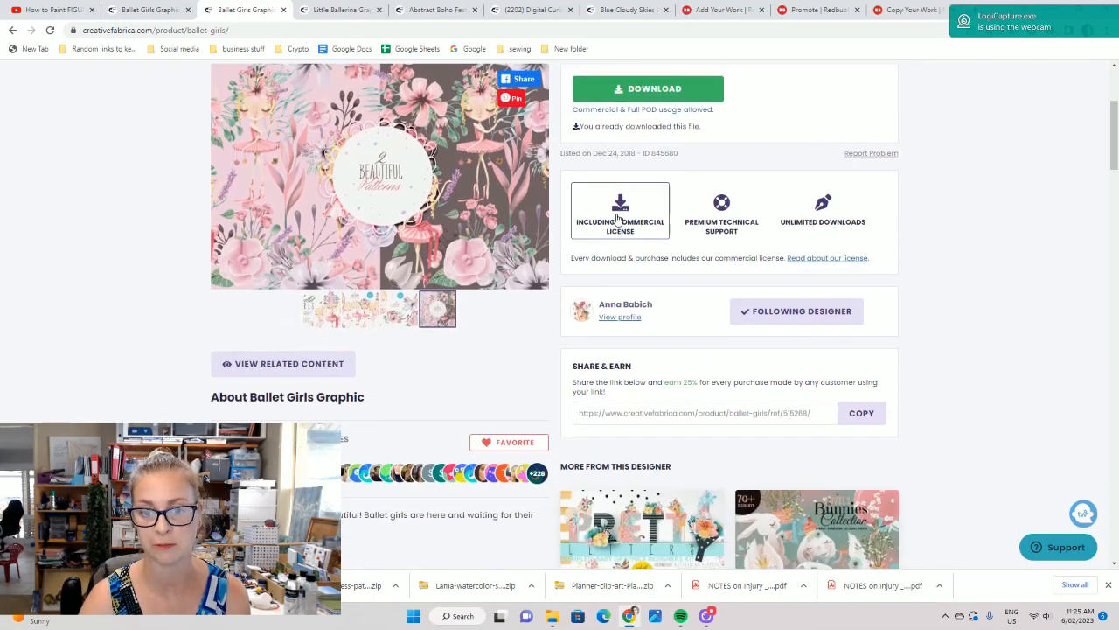
# - Show the hand-drawn ballerinas preview of the Ballet Girls listing and download the pack
pyautogui.moveTo(743, 230)
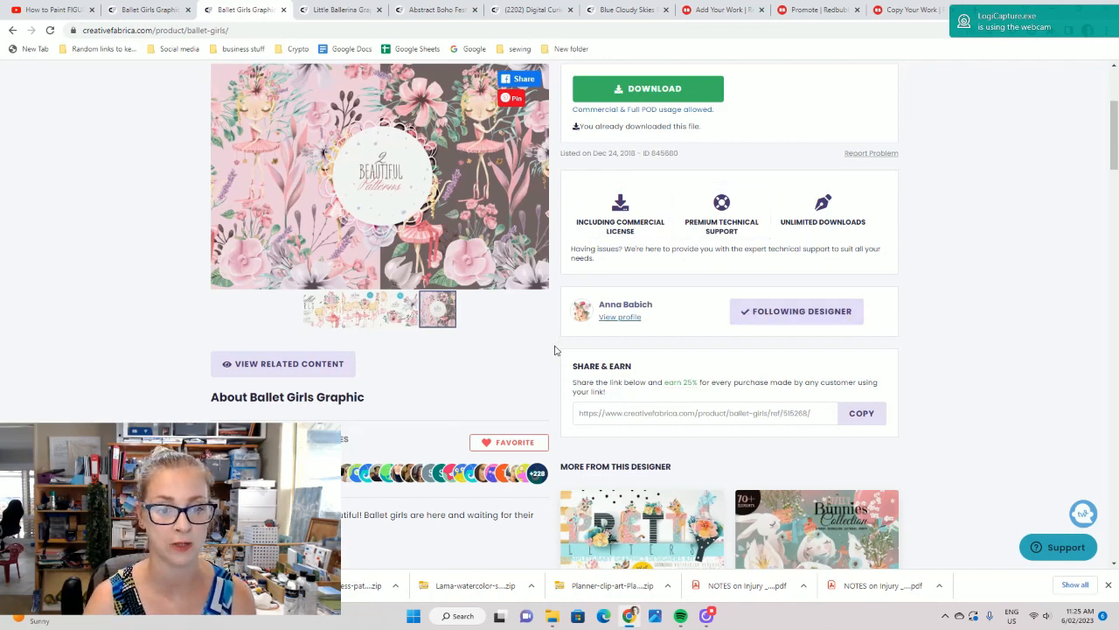
pyautogui.click(356, 313)
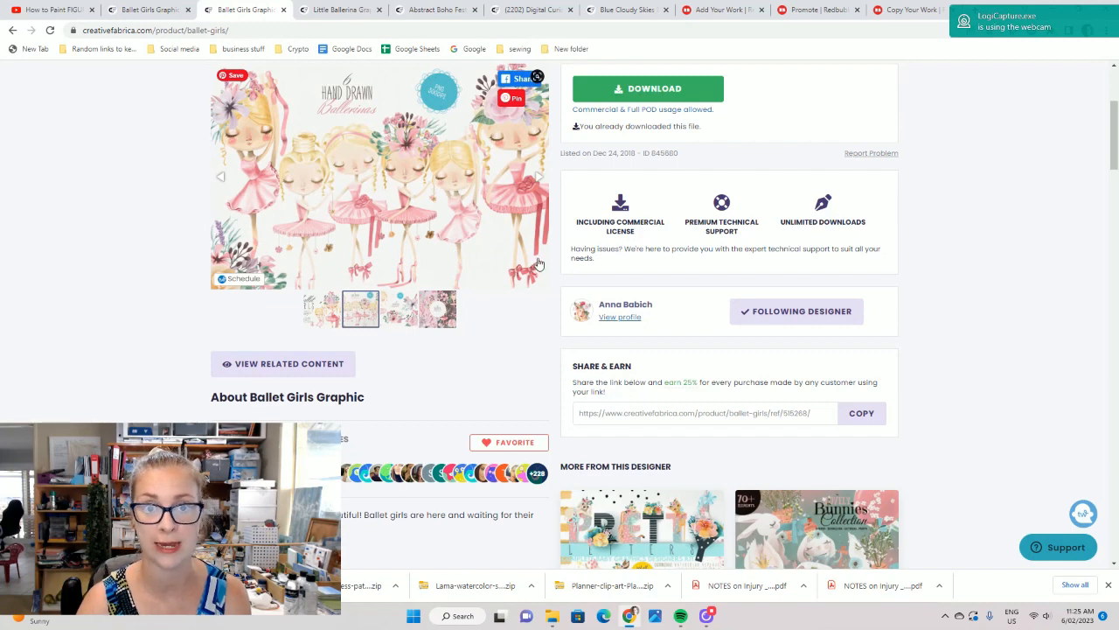
pyautogui.scroll(1, 537, 262)
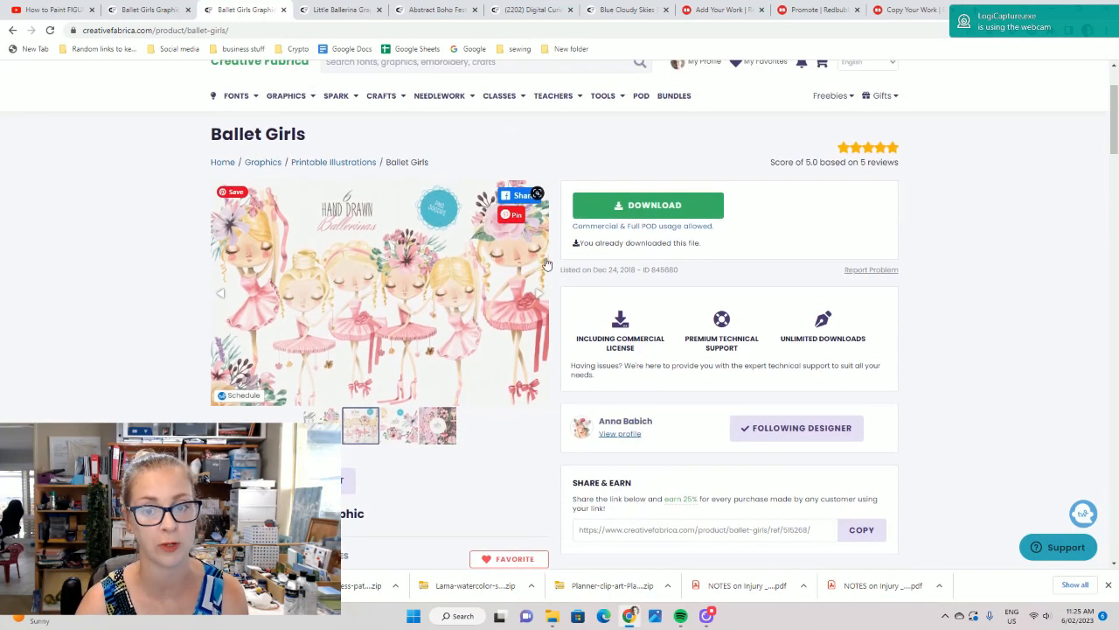
pyautogui.click(687, 213)
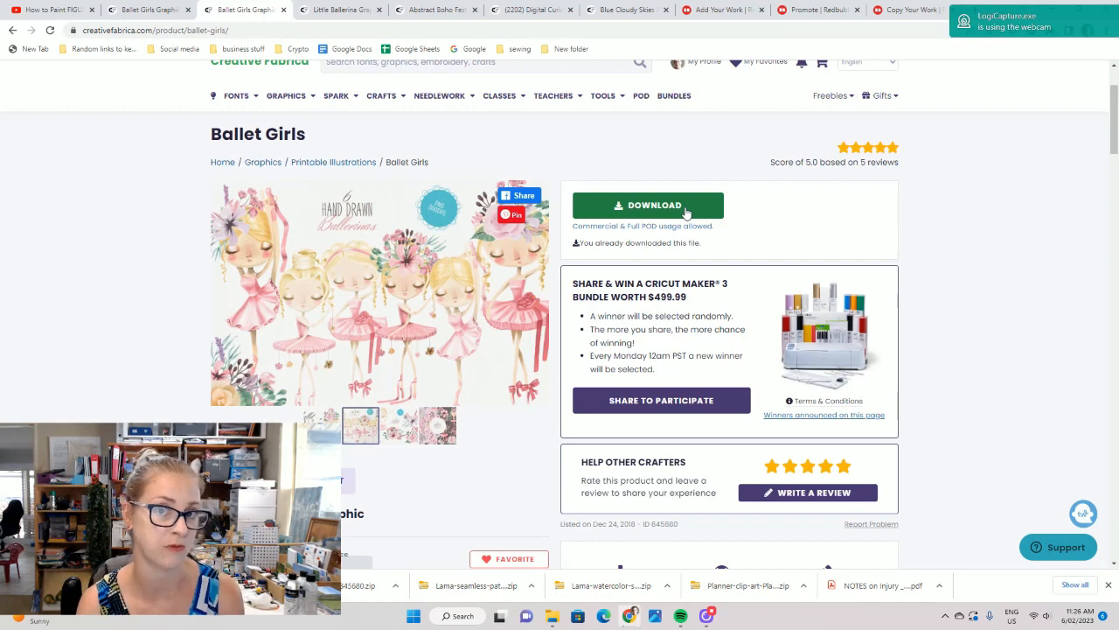
# - Open the downloaded Ballet Girls archive and copy its ballerinas, bouquets and patterns folders into the DESIGN CHANNEL folder
pyautogui.click(44, 621)
pyautogui.click(695, 511)
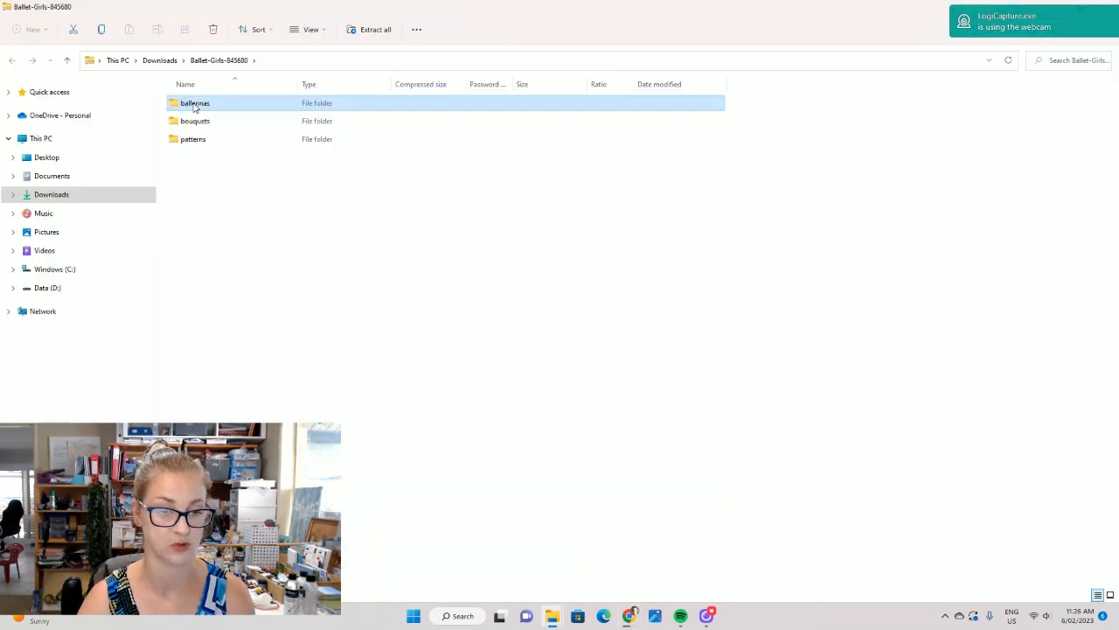
pyautogui.keyDown('shift'); pyautogui.click(197, 124); pyautogui.keyUp('shift')
pyautogui.keyDown('shift'); pyautogui.click(198, 141); pyautogui.keyUp('shift')
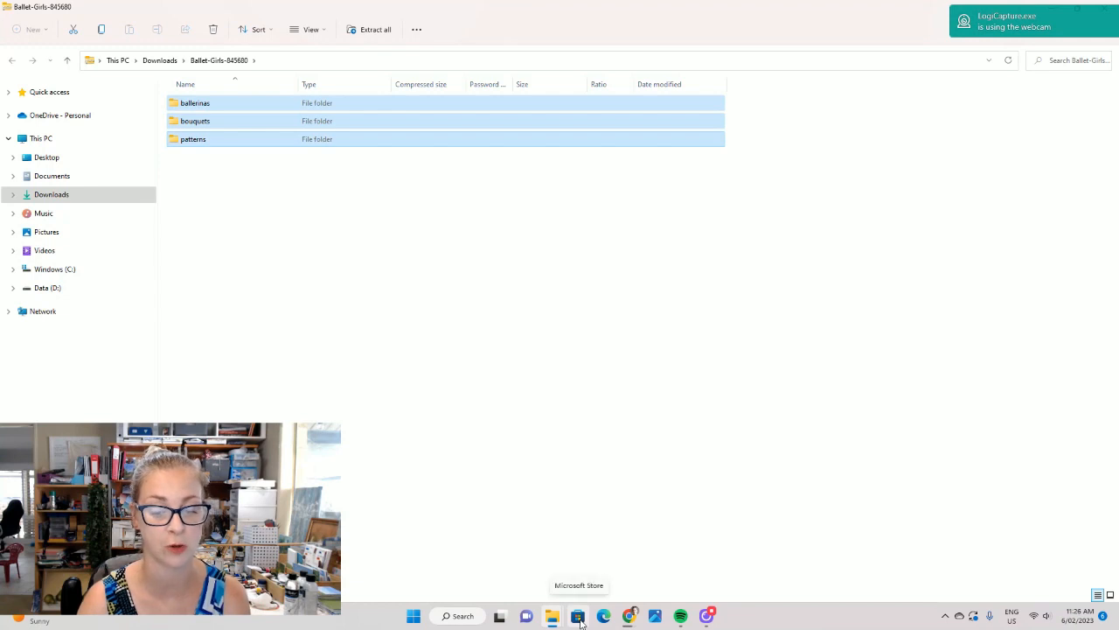
pyautogui.moveTo(552, 617)
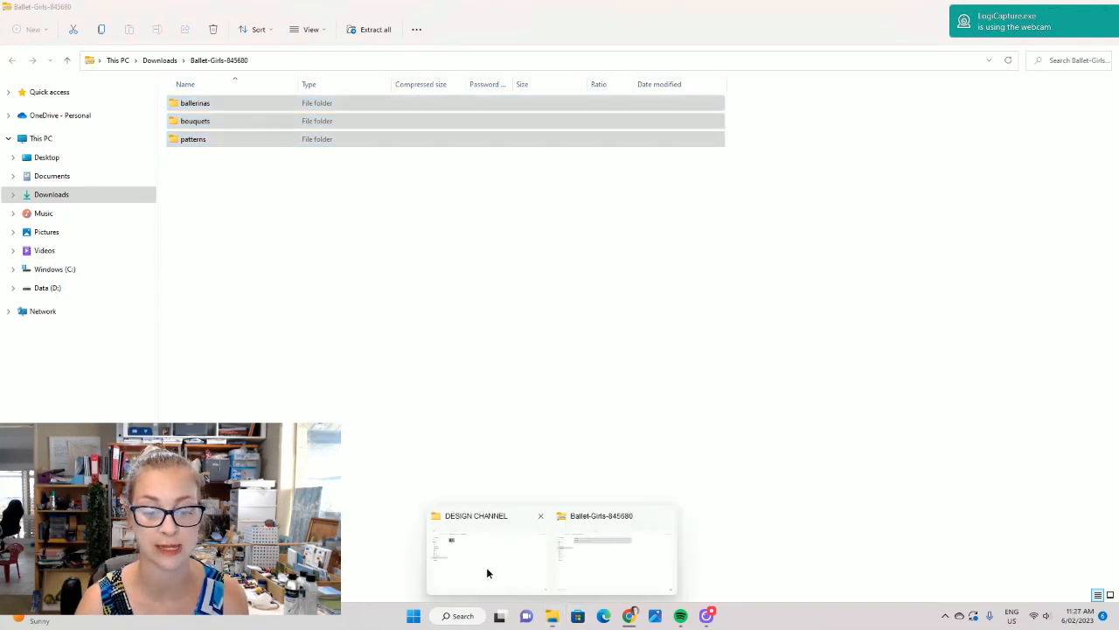
pyautogui.click(487, 569)
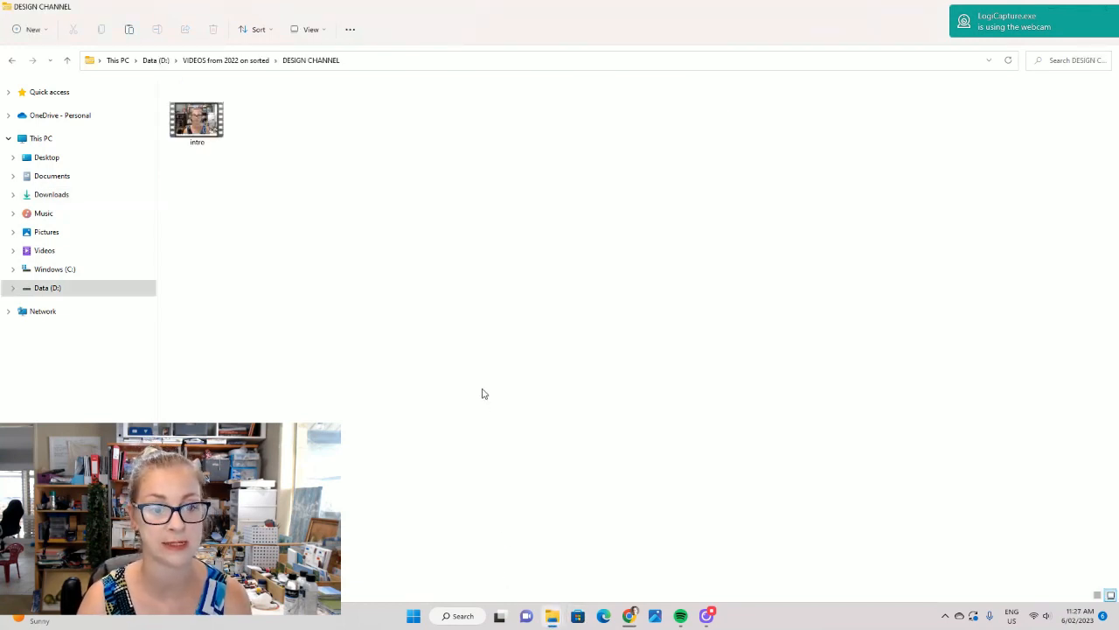
pyautogui.hotkey('ctrl', 'v')
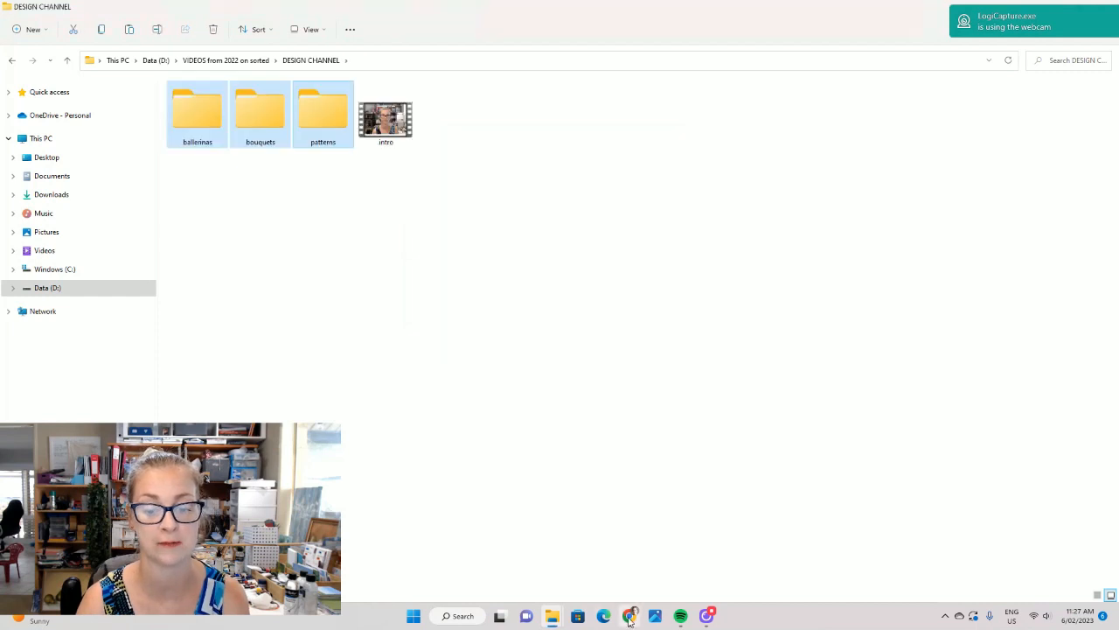
# - Look at the images in the patterns folder inside DESIGN CHANNEL and return to the parent folder
pyautogui.click(630, 617)
pyautogui.moveTo(552, 617)
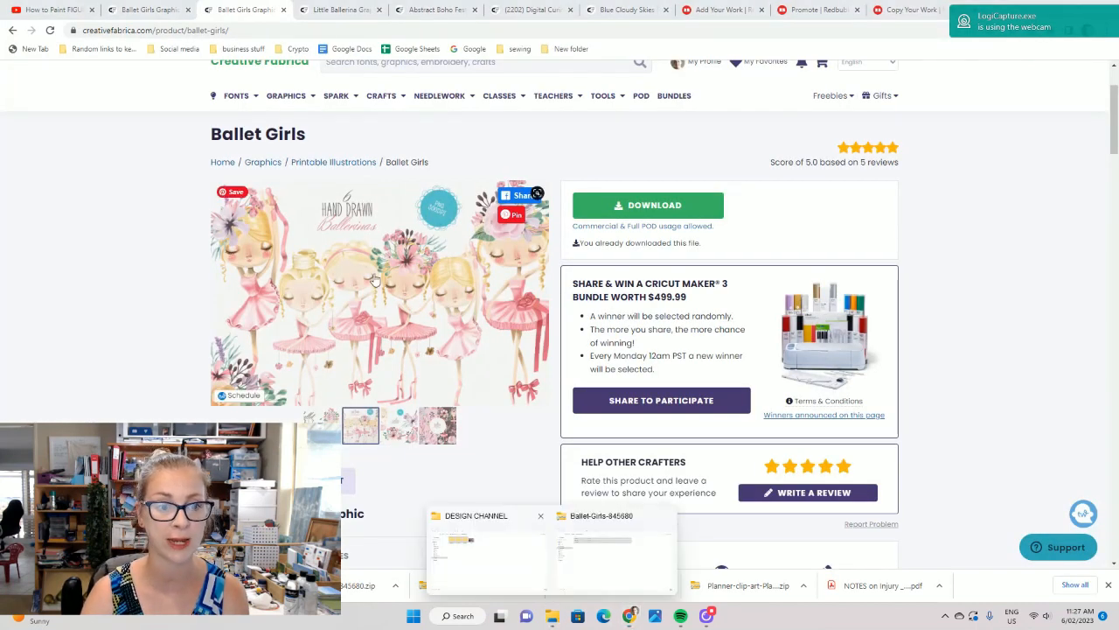
pyautogui.click(525, 562)
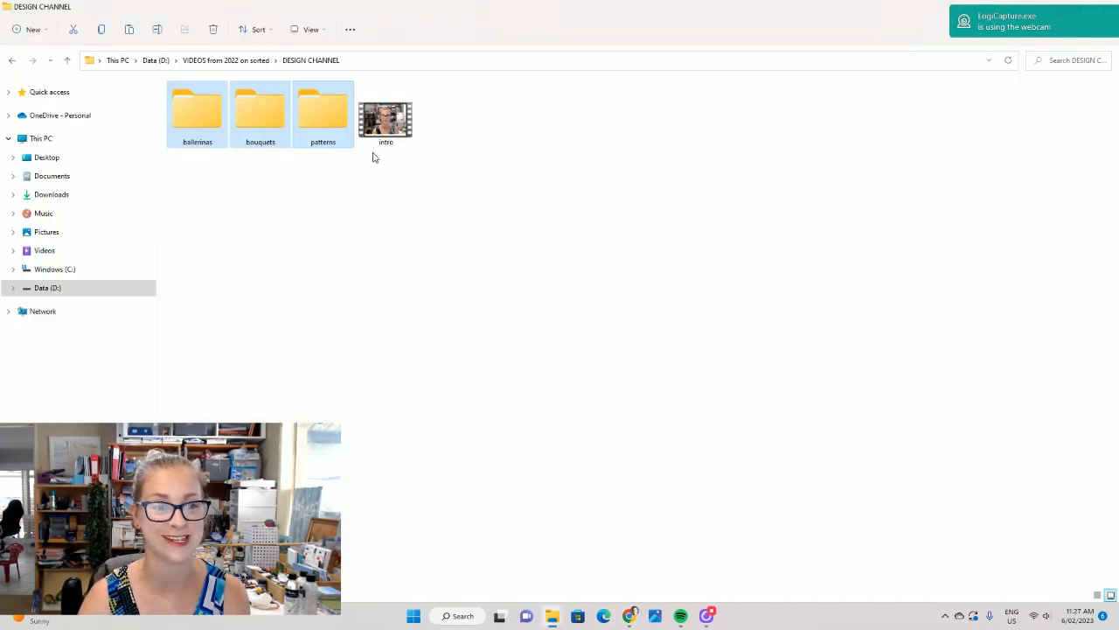
pyautogui.doubleClick(316, 125)
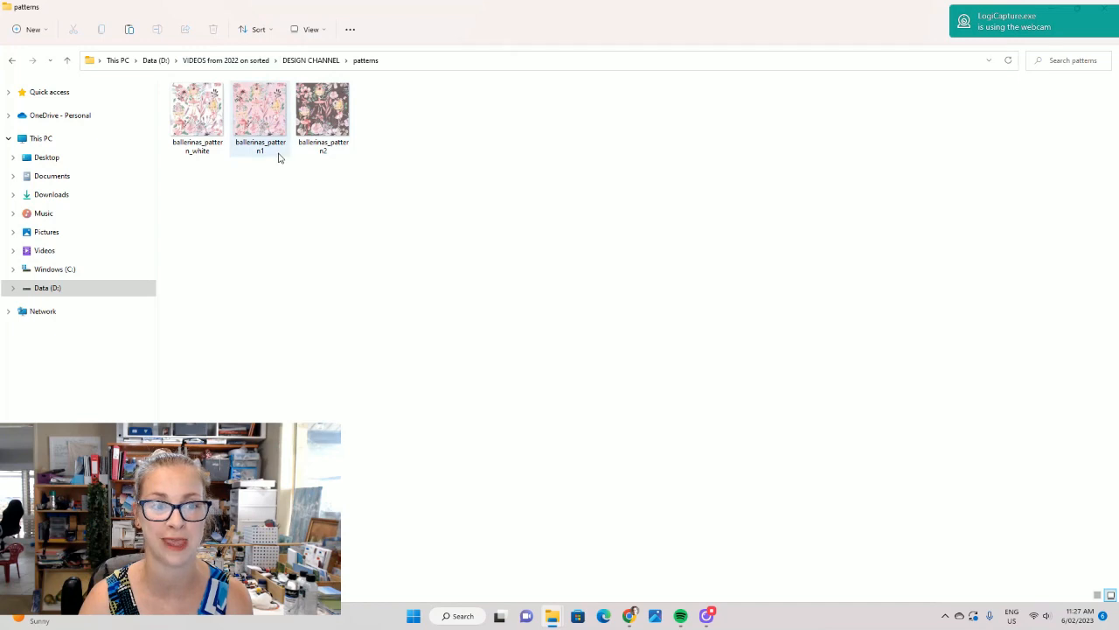
pyautogui.click(316, 61)
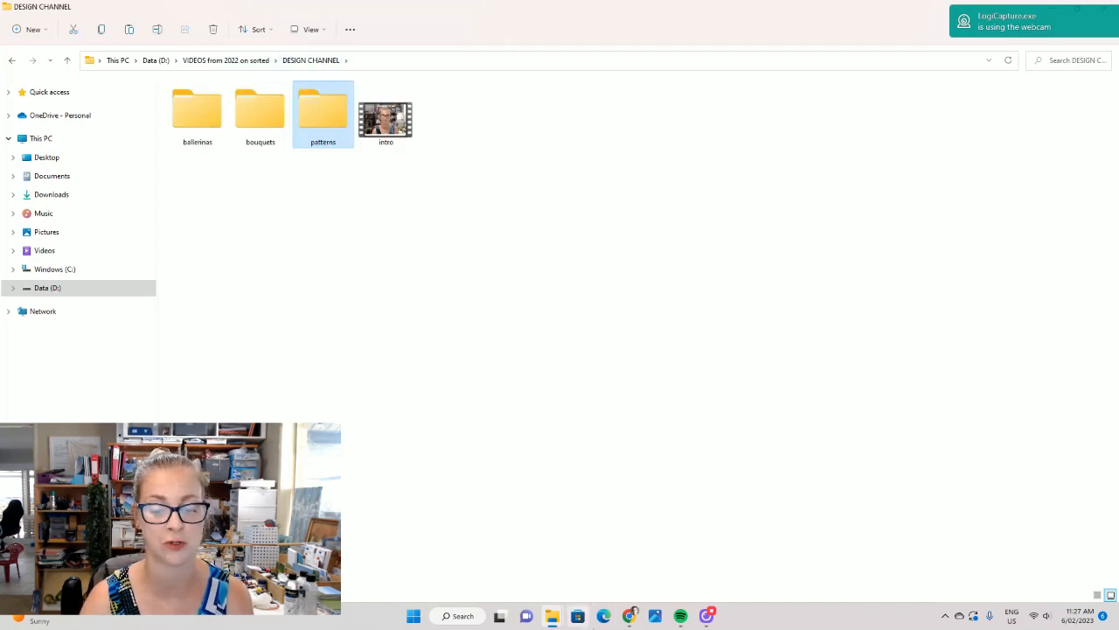
# - Switch to the browser, return to the seamless ballet search results and open the Little Ballerina listing at their end
pyautogui.moveTo(630, 617)
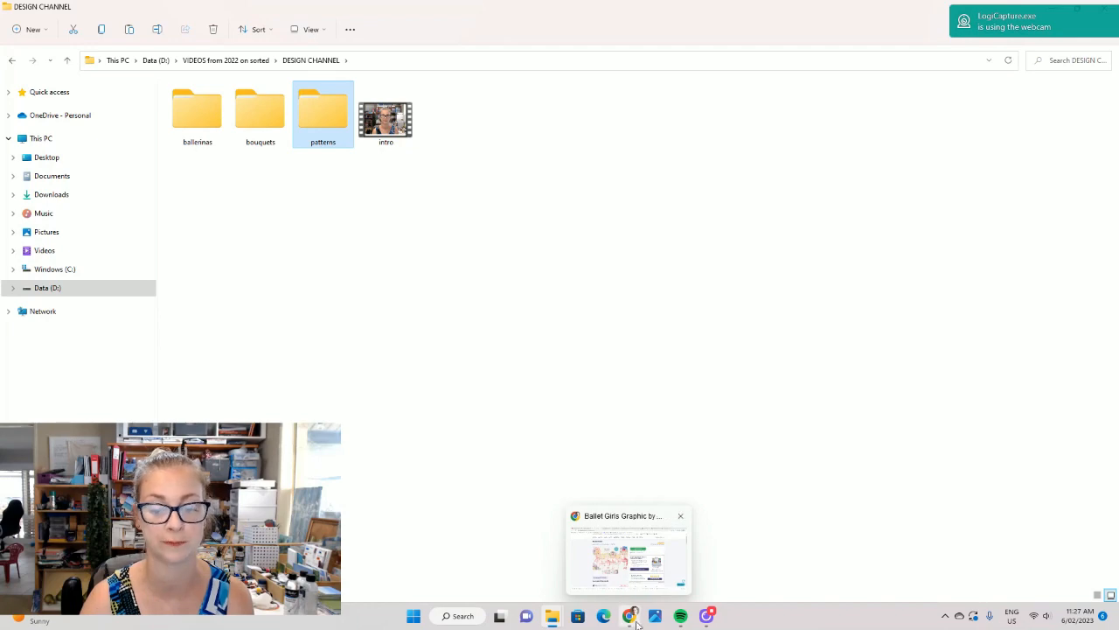
pyautogui.click(625, 560)
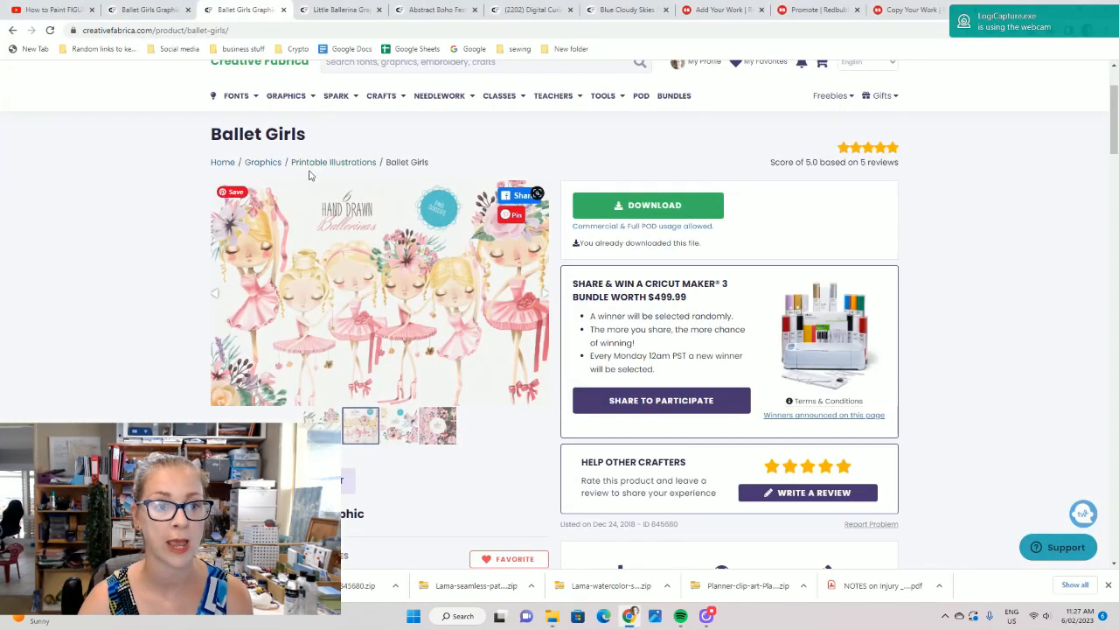
pyautogui.click(12, 34)
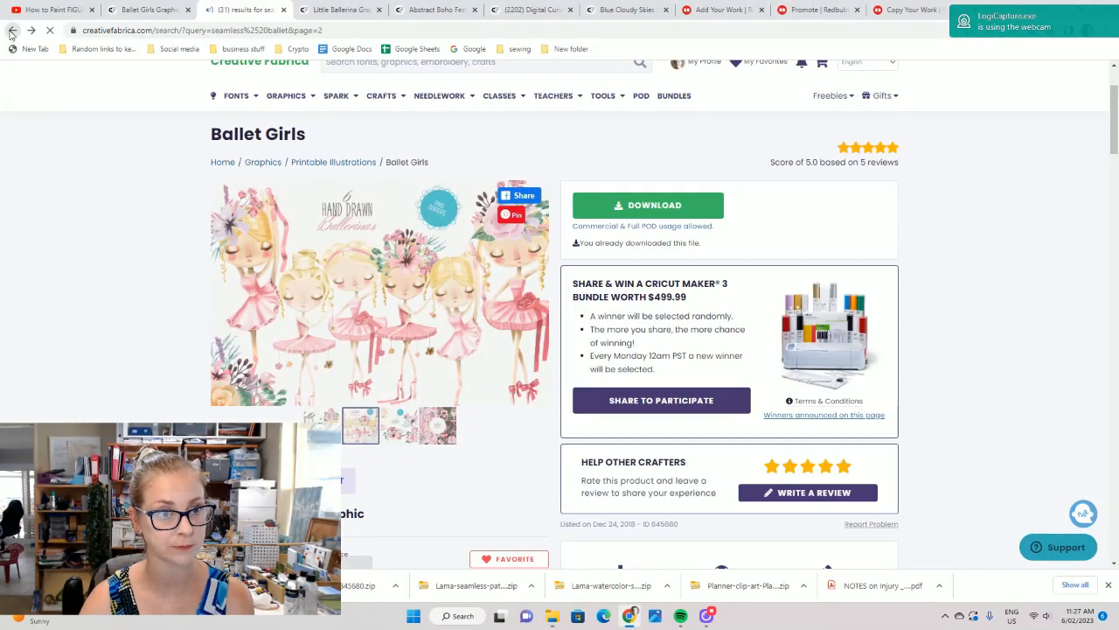
pyautogui.scroll(-10, 651, 400)
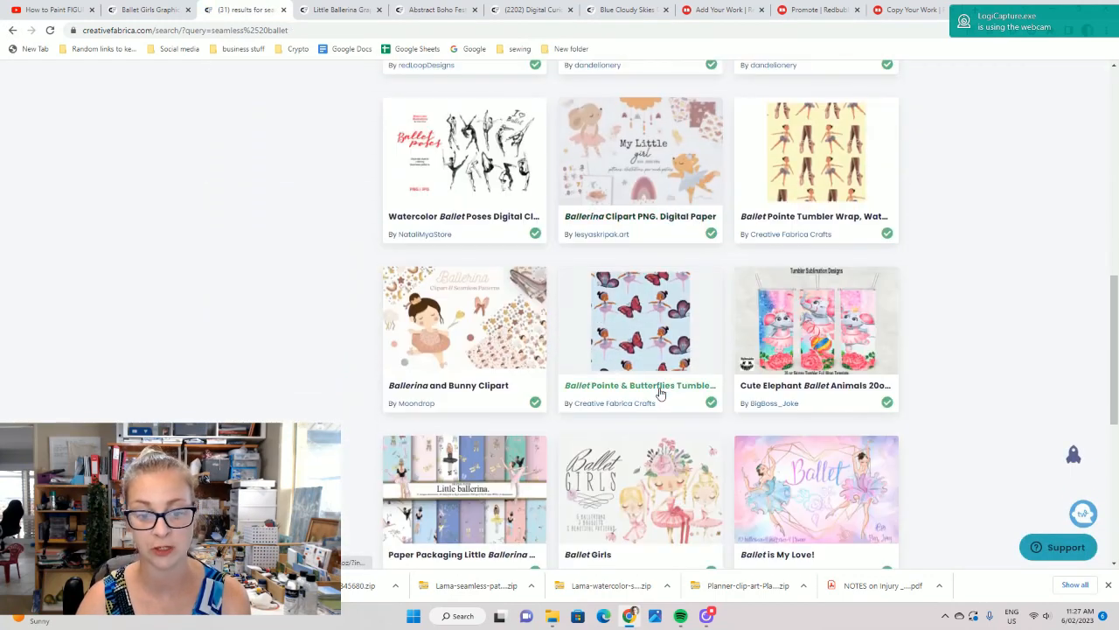
pyautogui.scroll(-10, 660, 394)
pyautogui.scroll(2, 892, 341)
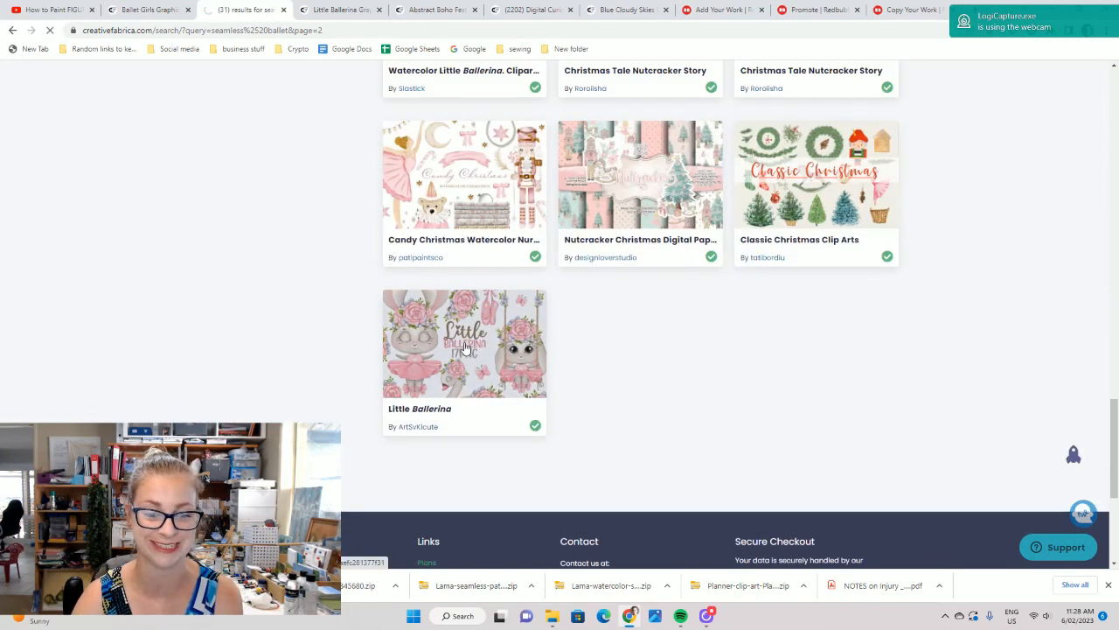
pyautogui.click(486, 361)
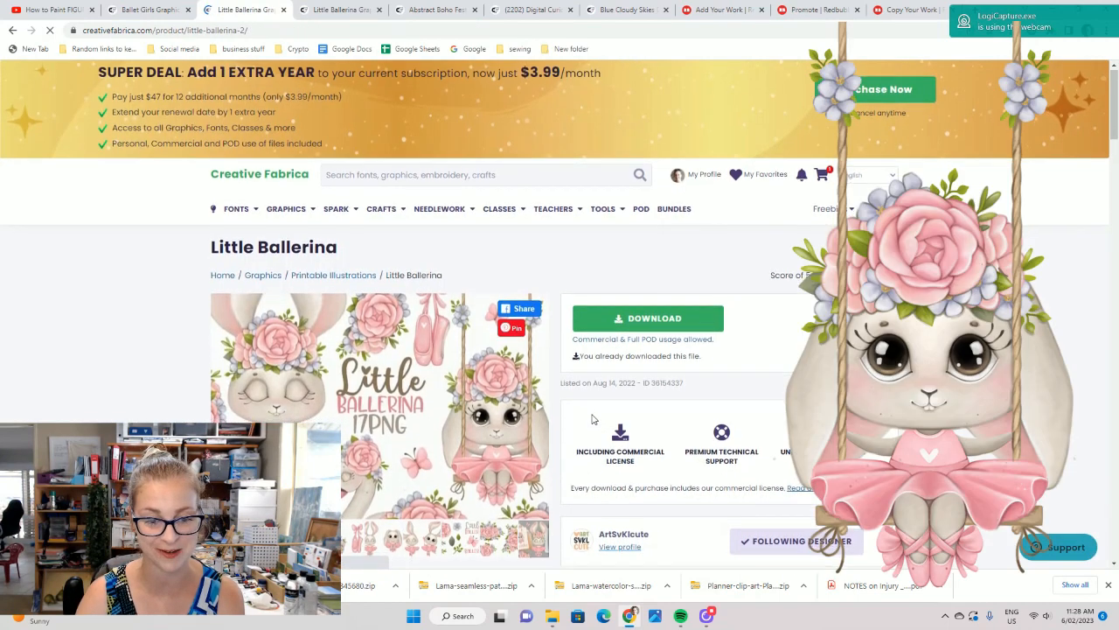
# - Review the Little Ballerina listing's preview images, usage terms and description of the included PNG and seamless pattern files
pyautogui.scroll(-3, 442, 409)
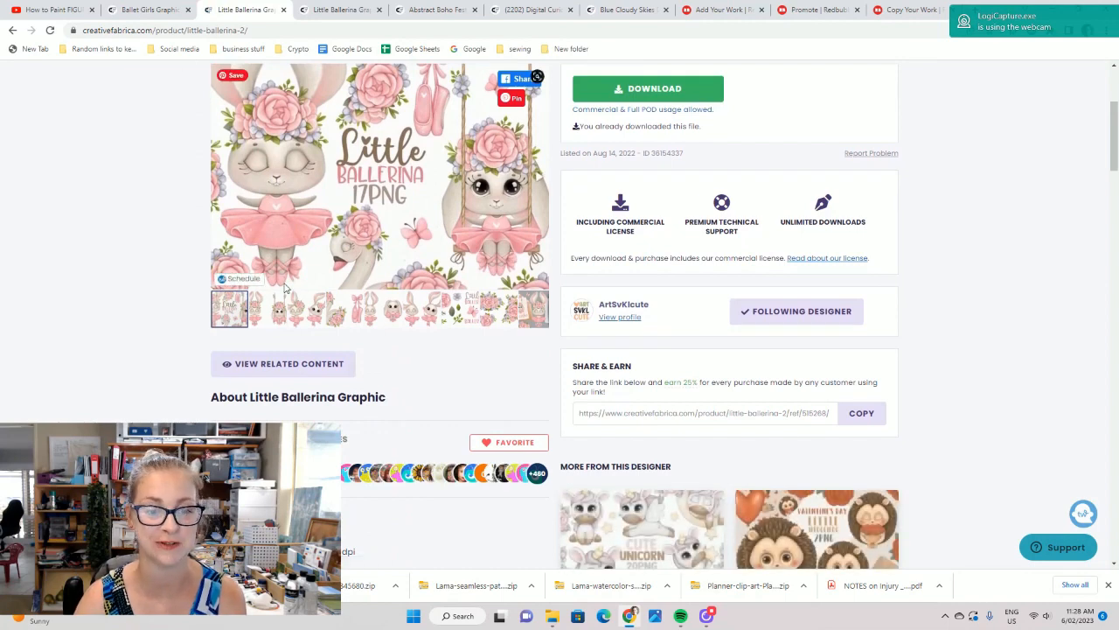
pyautogui.click(495, 320)
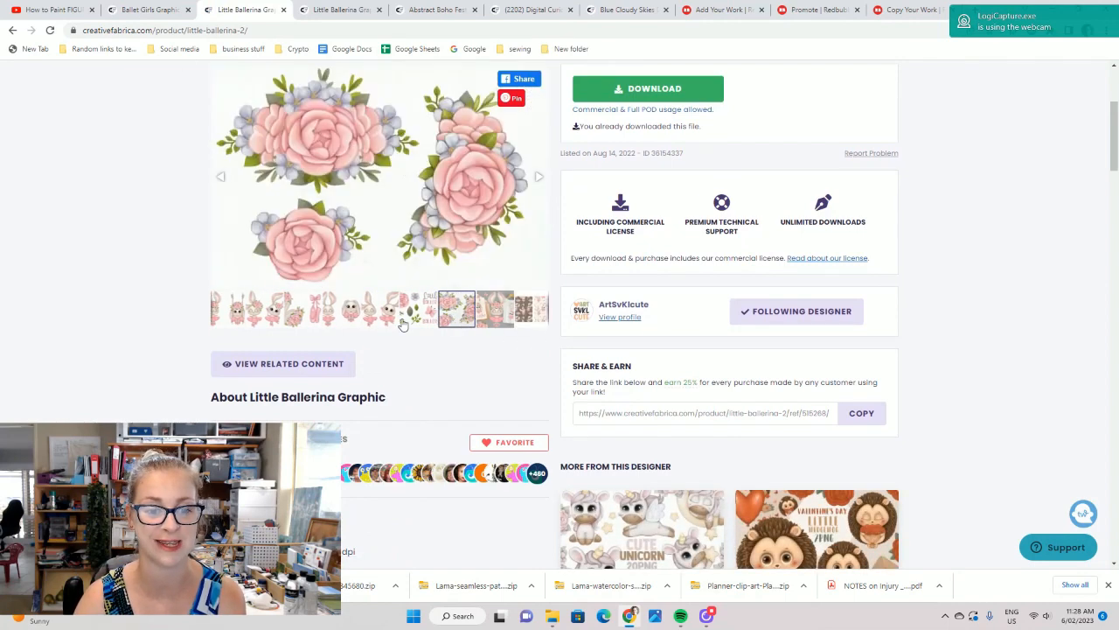
pyautogui.scroll(-2, 364, 405)
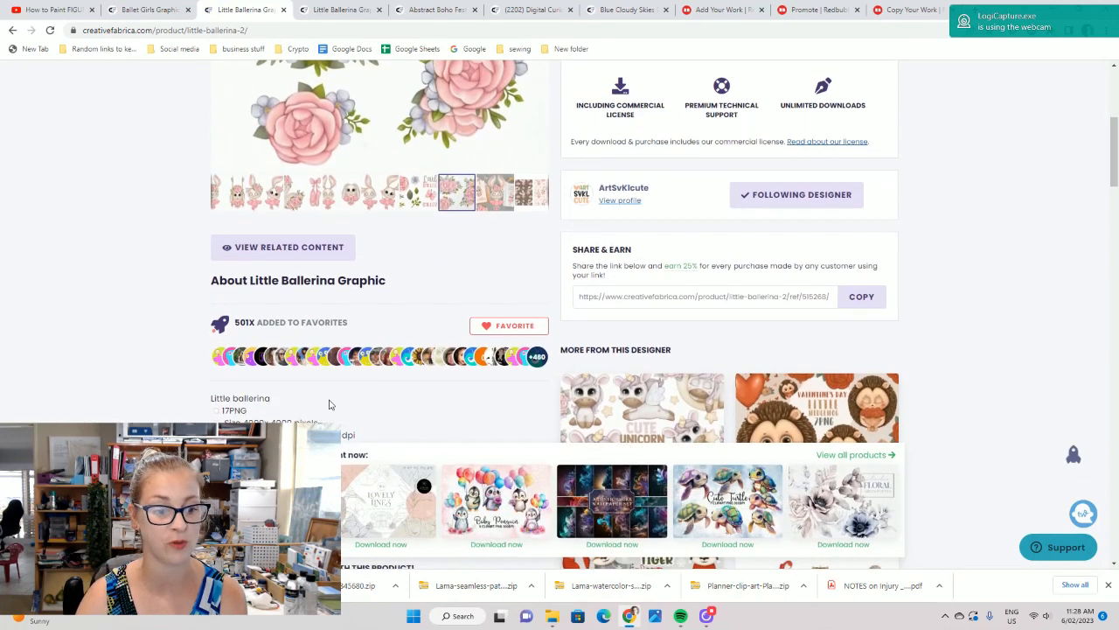
pyautogui.scroll(-2, 337, 389)
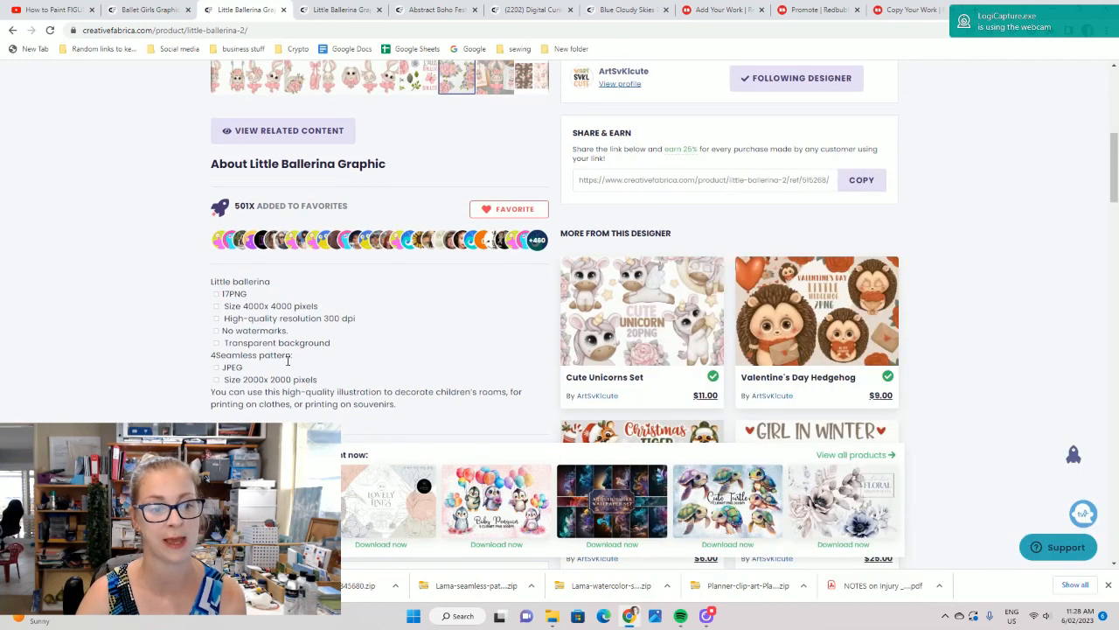
pyautogui.scroll(4, 416, 361)
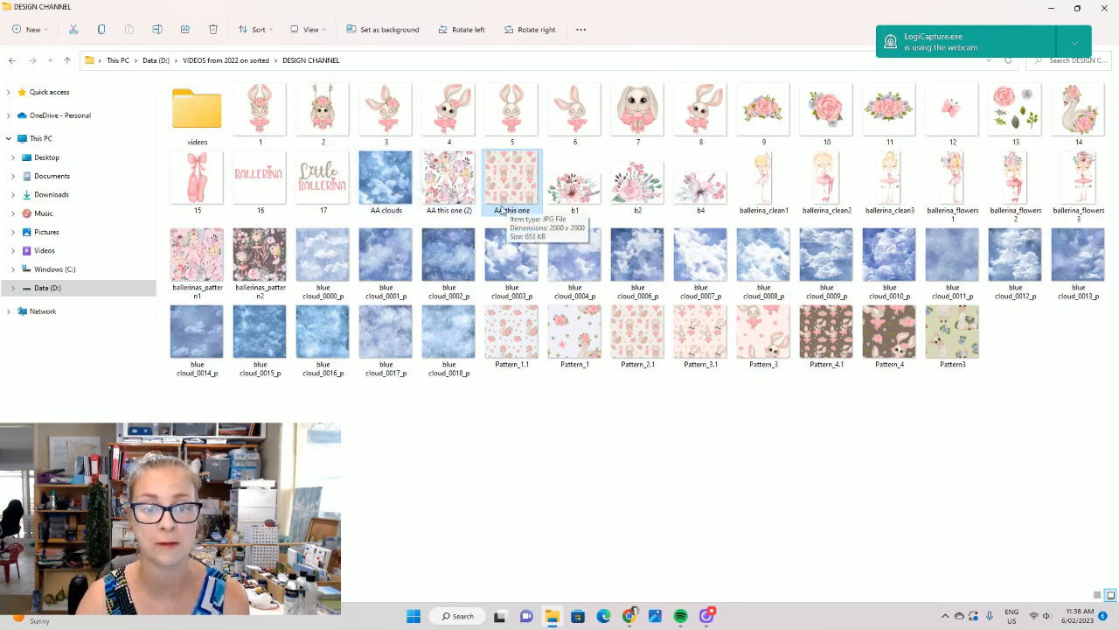
# - Preview the pattern images "AA this one (2)" and "AA this one" at full size, closing each after viewing
pyautogui.doubleClick(444, 185)
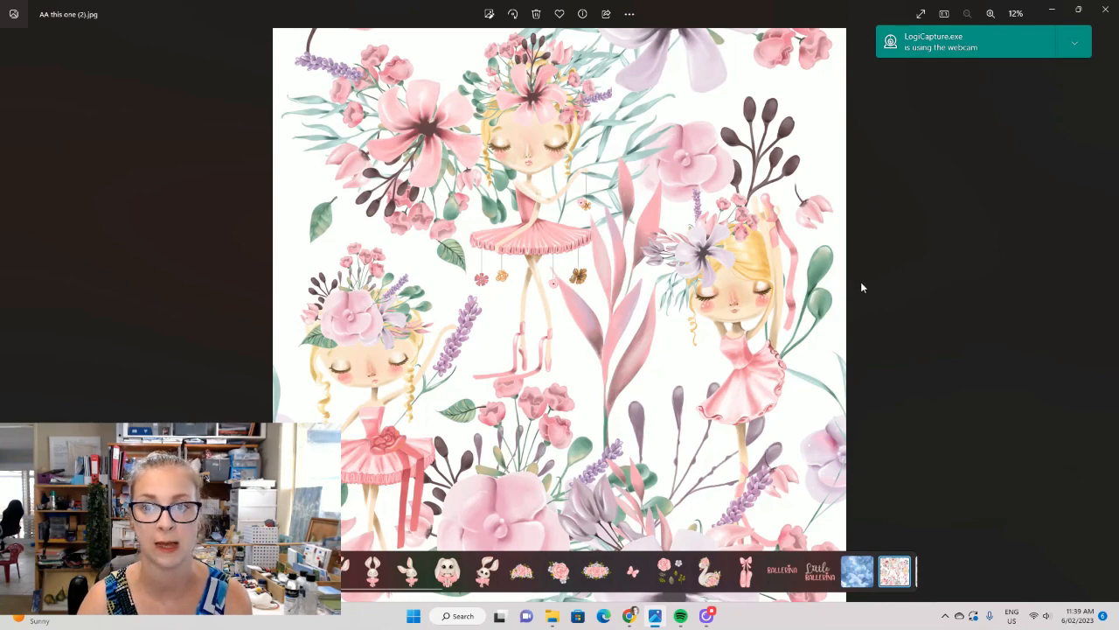
pyautogui.click(1106, 9)
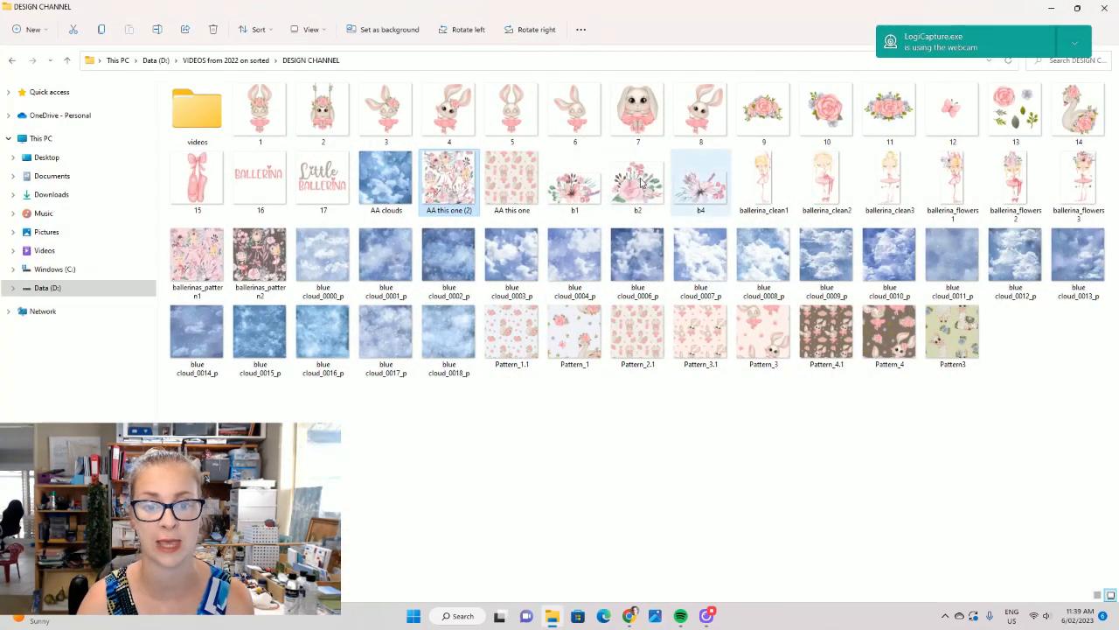
pyautogui.doubleClick(513, 181)
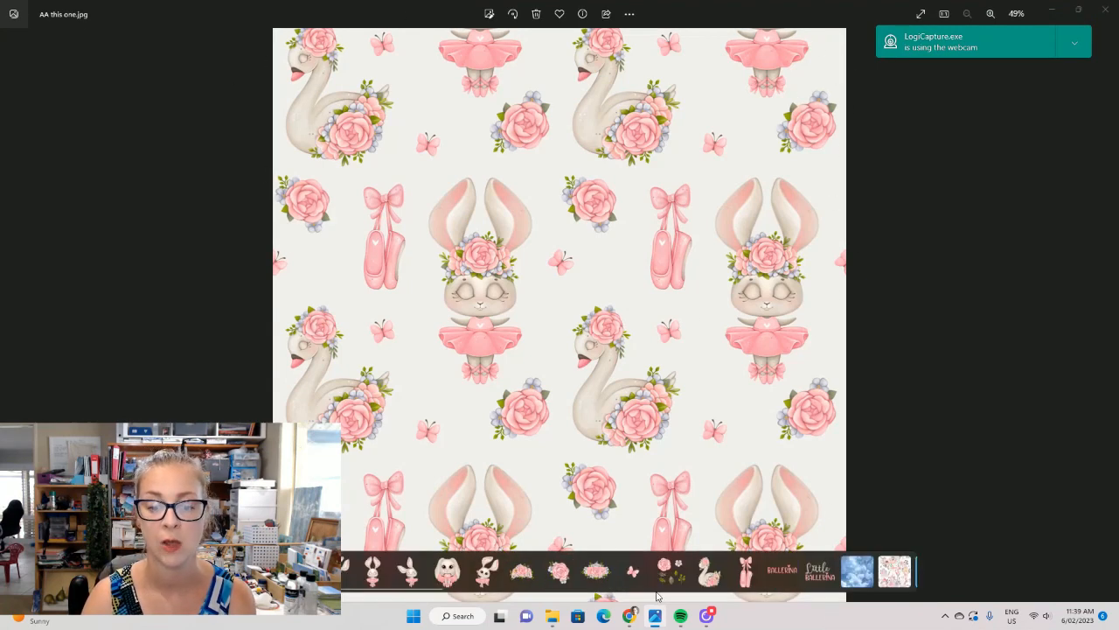
pyautogui.click(1106, 10)
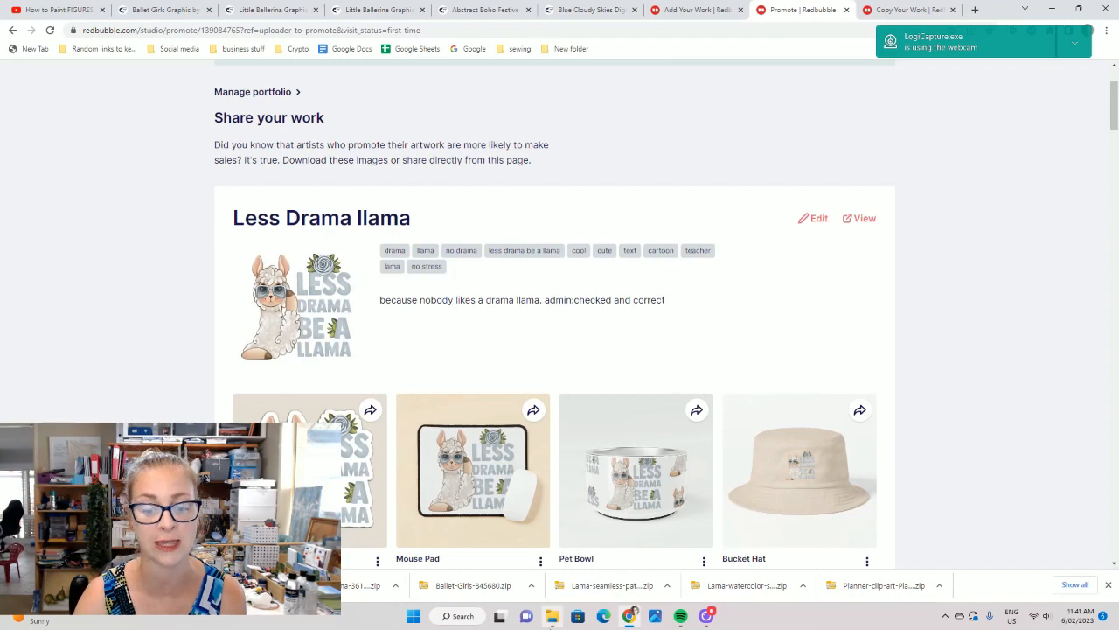
# - Check the DESIGN CHANNEL pattern files, and review the Less Drama llama product mockups on the Redbubble promote page in the browser
pyautogui.moveTo(552, 616)
pyautogui.click(511, 534)
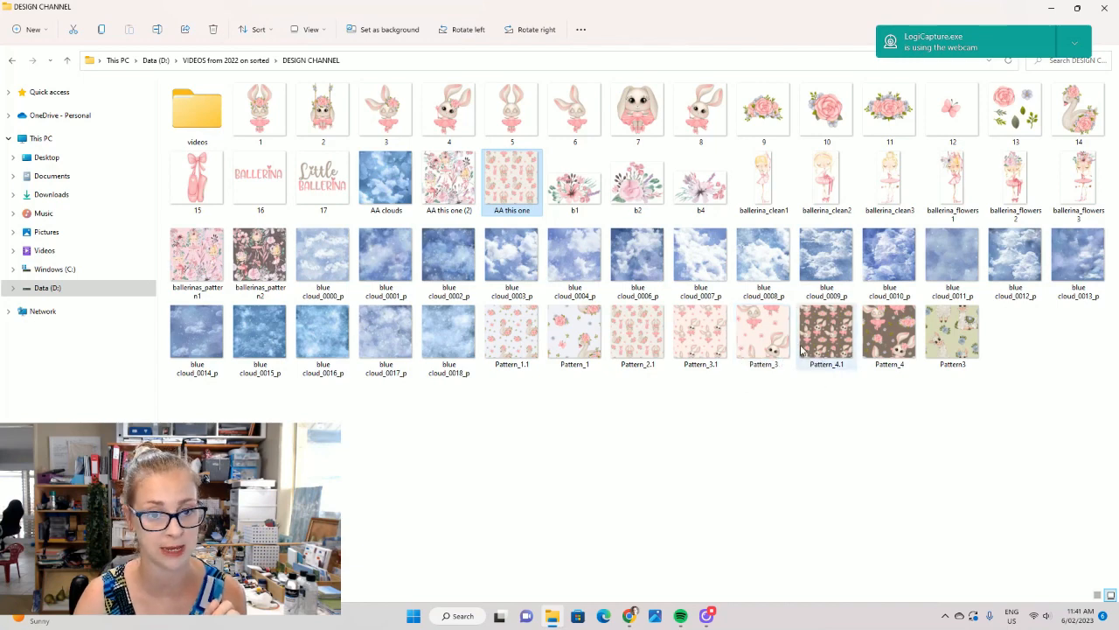
pyautogui.click(629, 616)
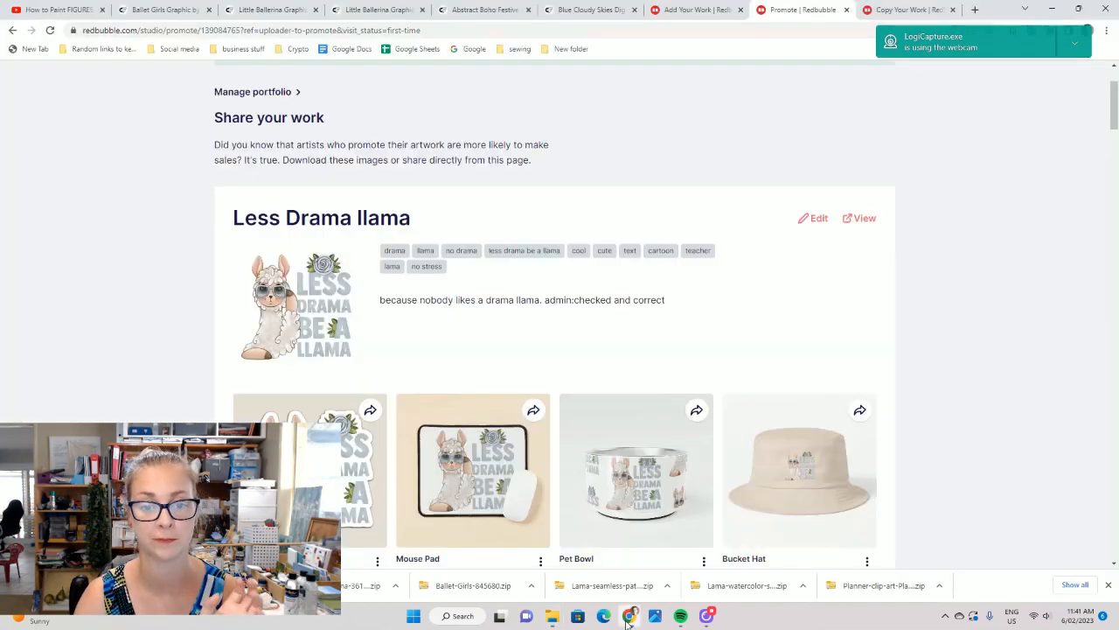
pyautogui.scroll(-2, 652, 539)
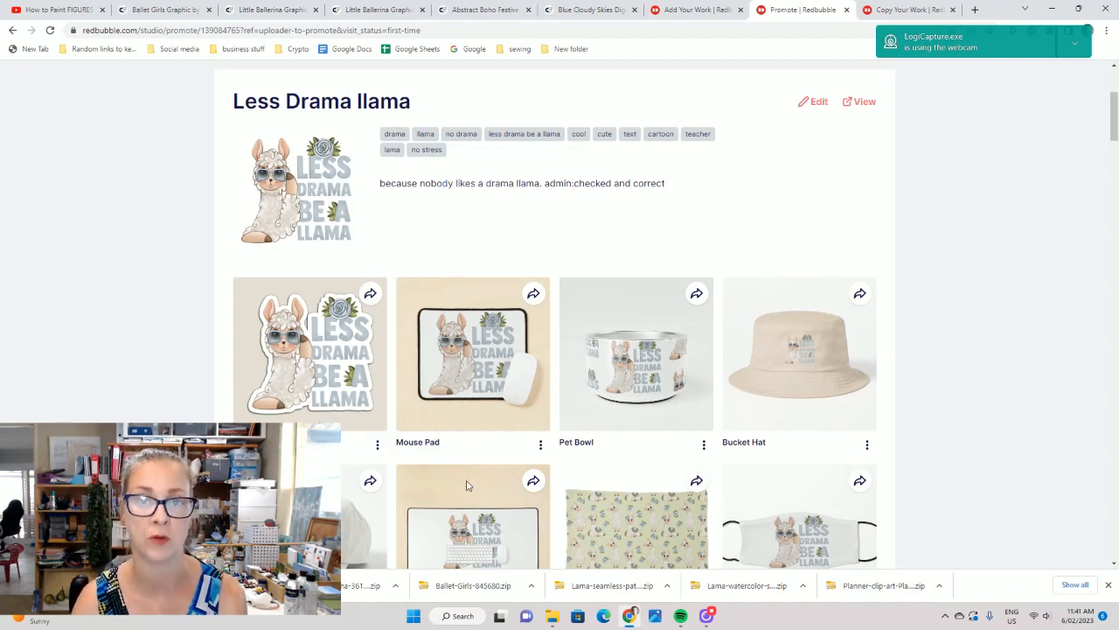
pyautogui.scroll(-2, 467, 484)
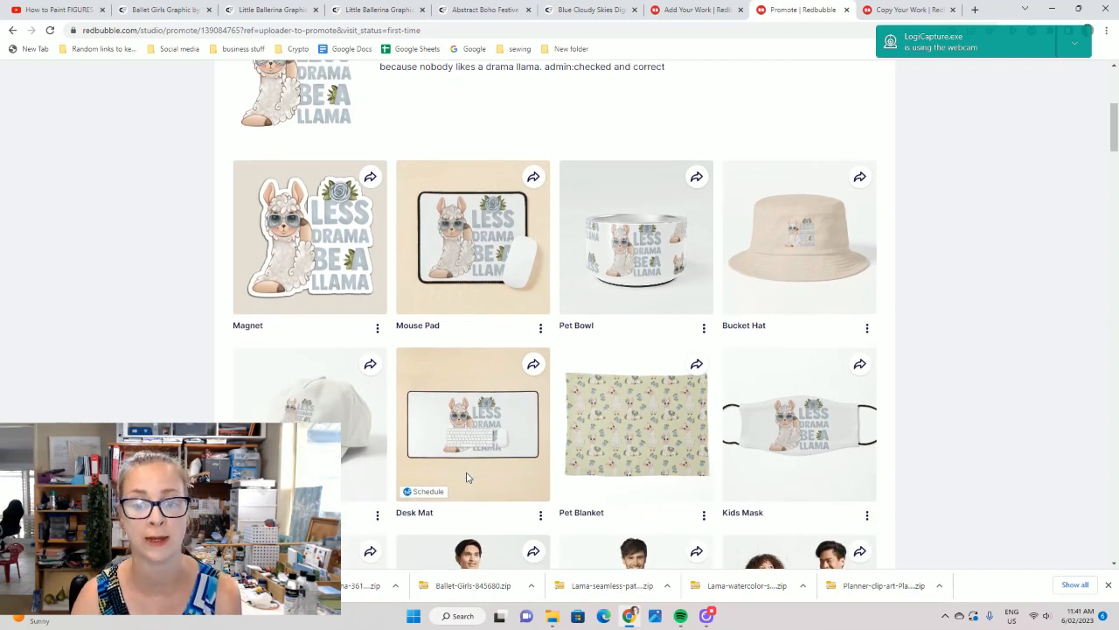
pyautogui.scroll(-2, 480, 464)
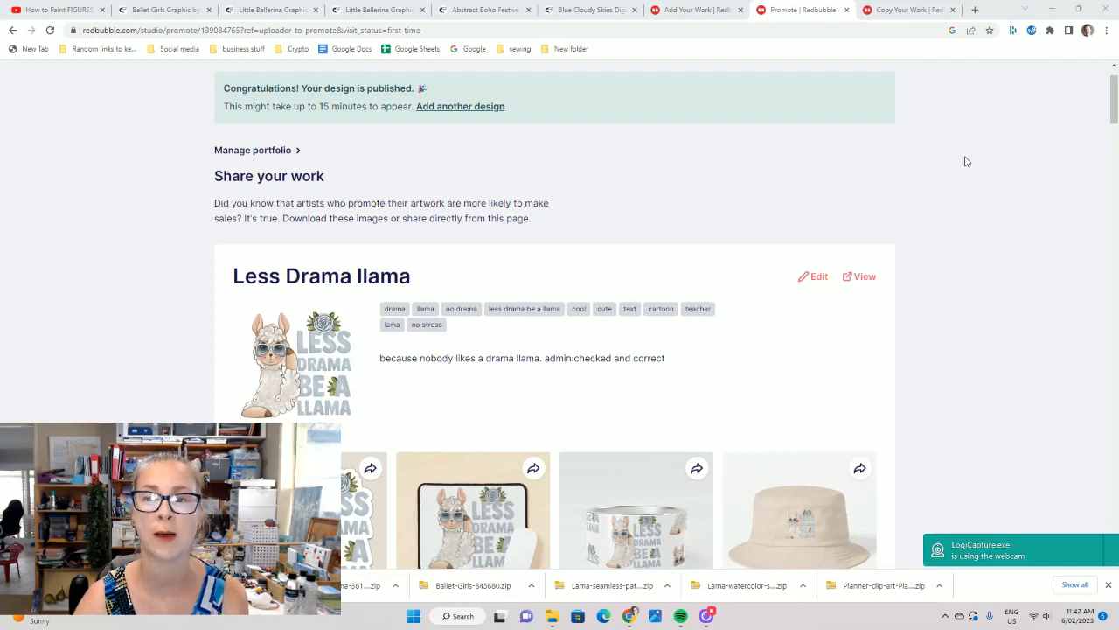
# - Start a new Redbubble work and upload the "AA clouds" image from the DESIGN CHANNEL folder
pyautogui.scroll(1, 940, 135)
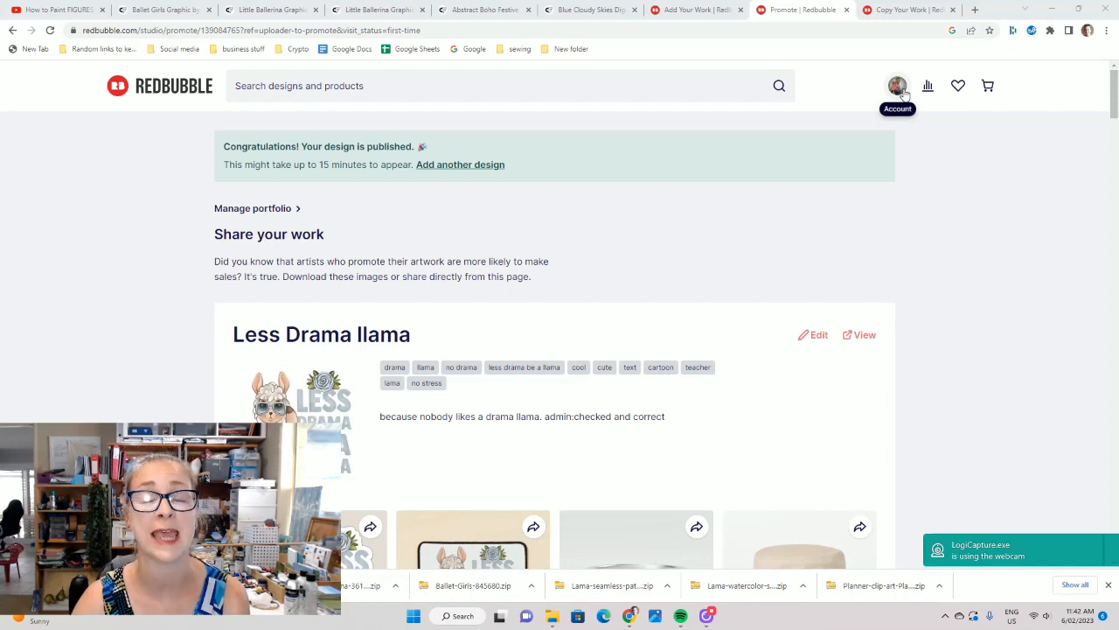
pyautogui.click(900, 91)
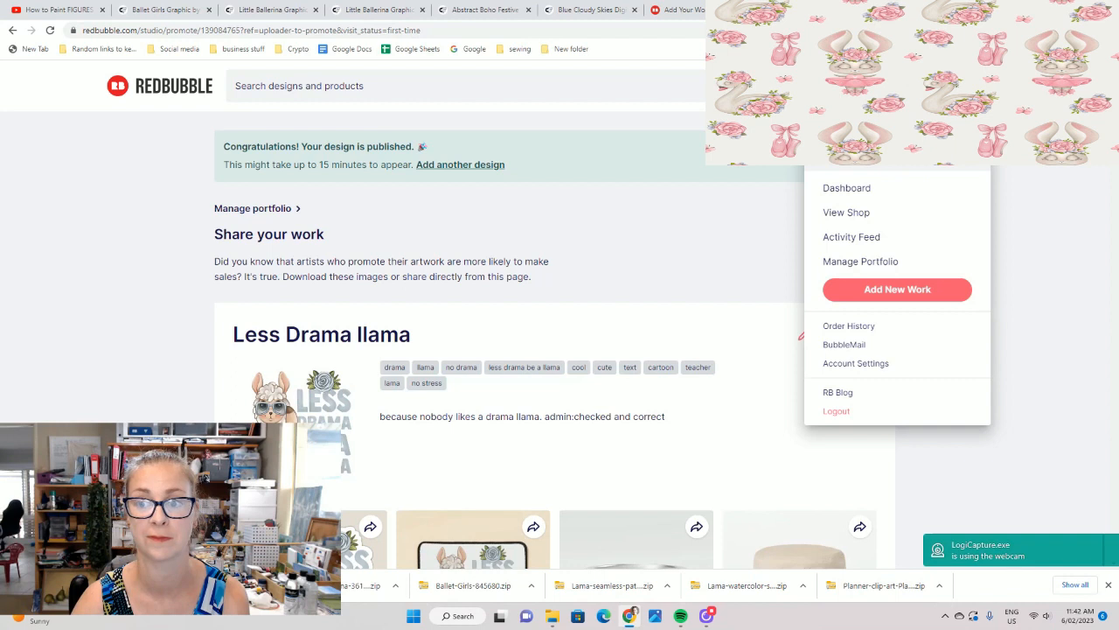
pyautogui.click(879, 291)
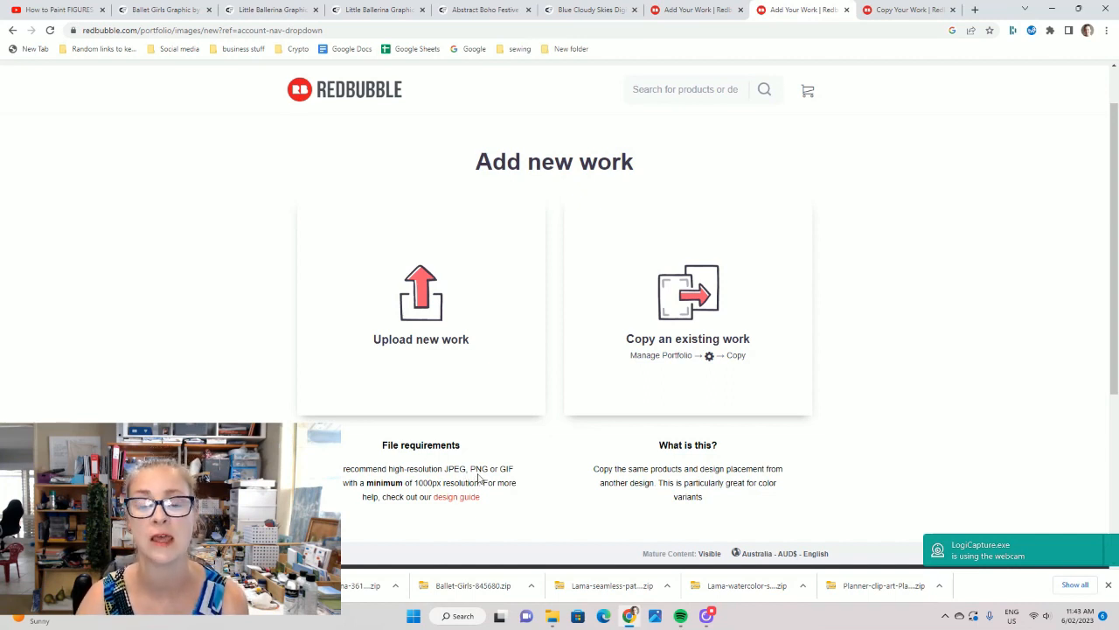
pyautogui.click(438, 332)
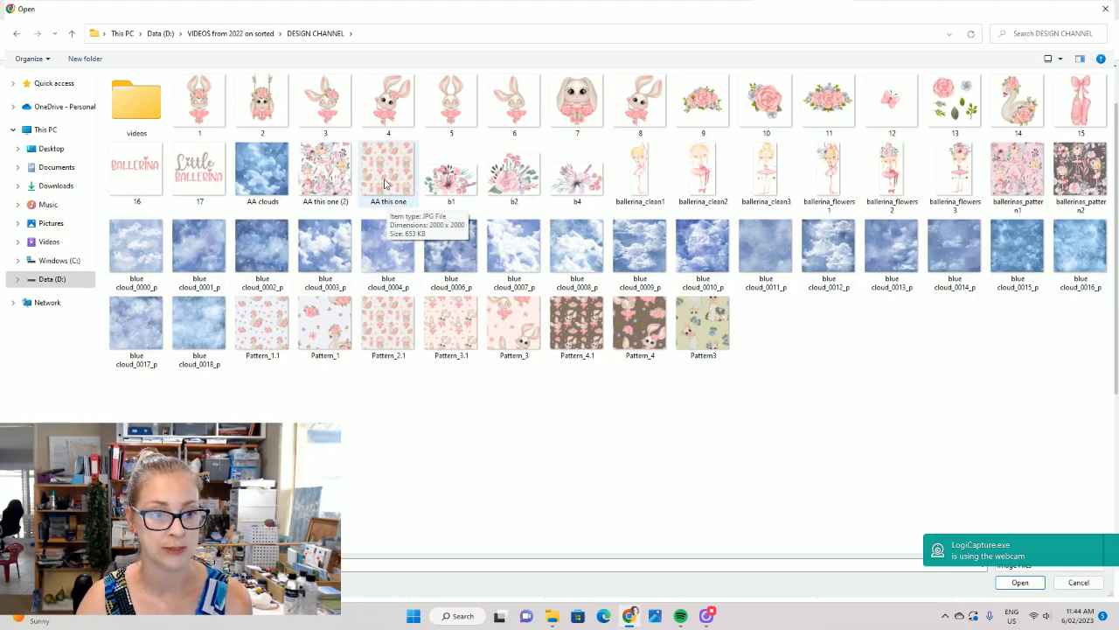
pyautogui.click(267, 179)
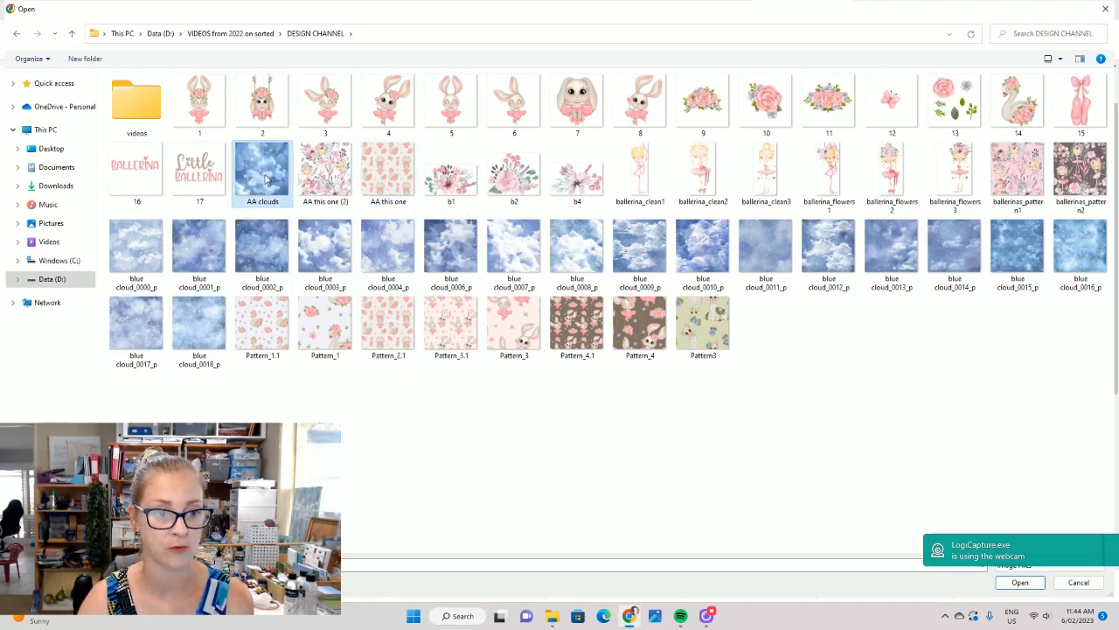
pyautogui.click(1025, 583)
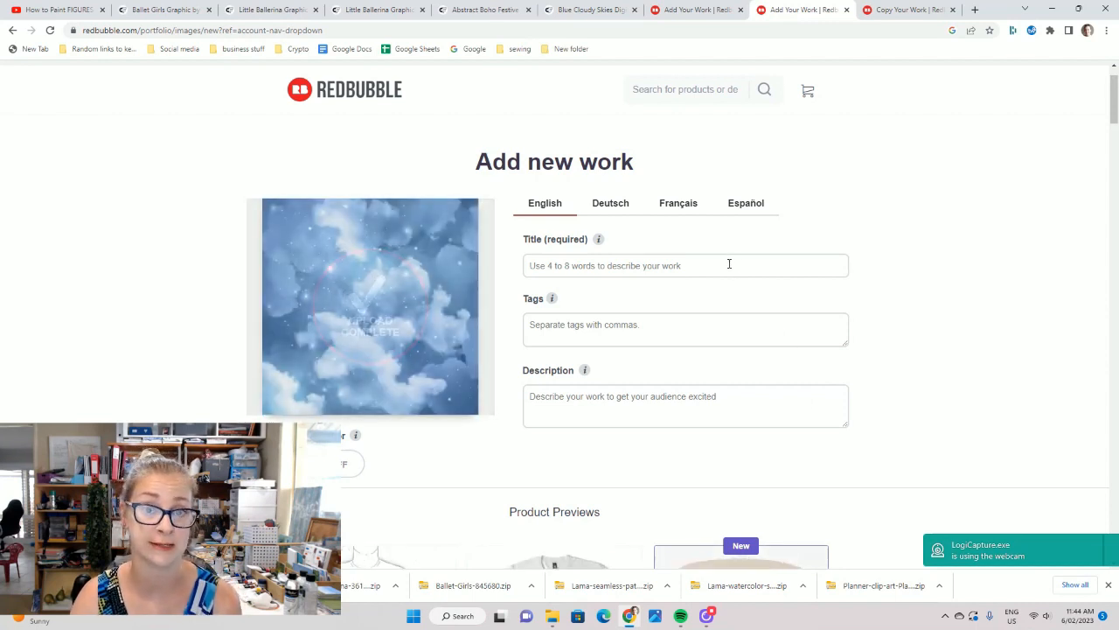
# - Title the new work "blue clouds" and add the tag "cloud"
pyautogui.click(731, 264)
pyautogui.write('blu')
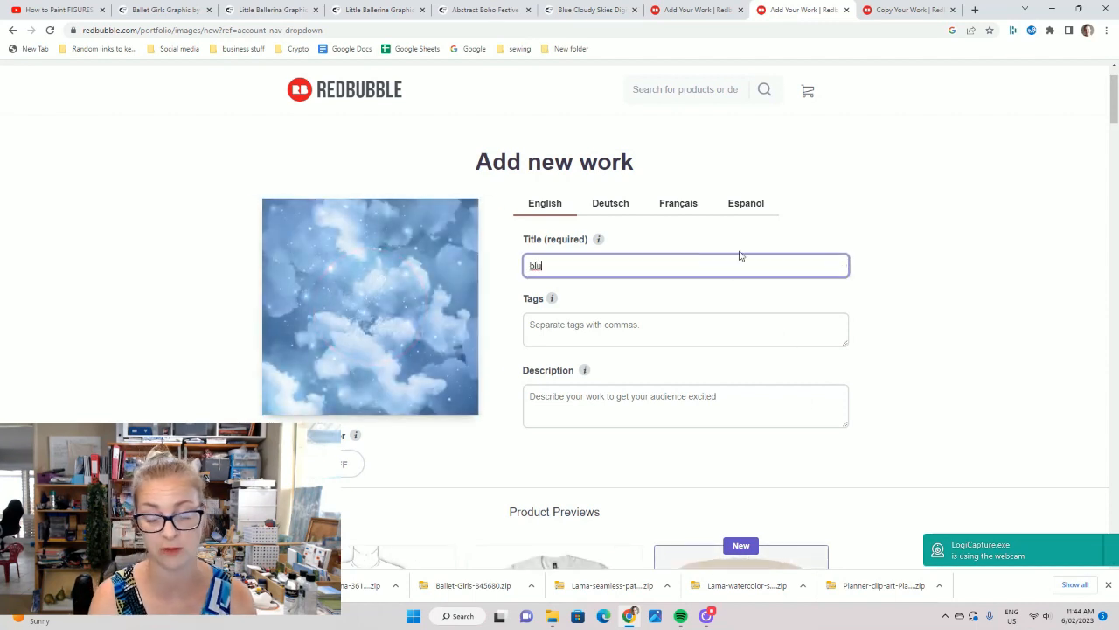
pyautogui.write('e cloun')
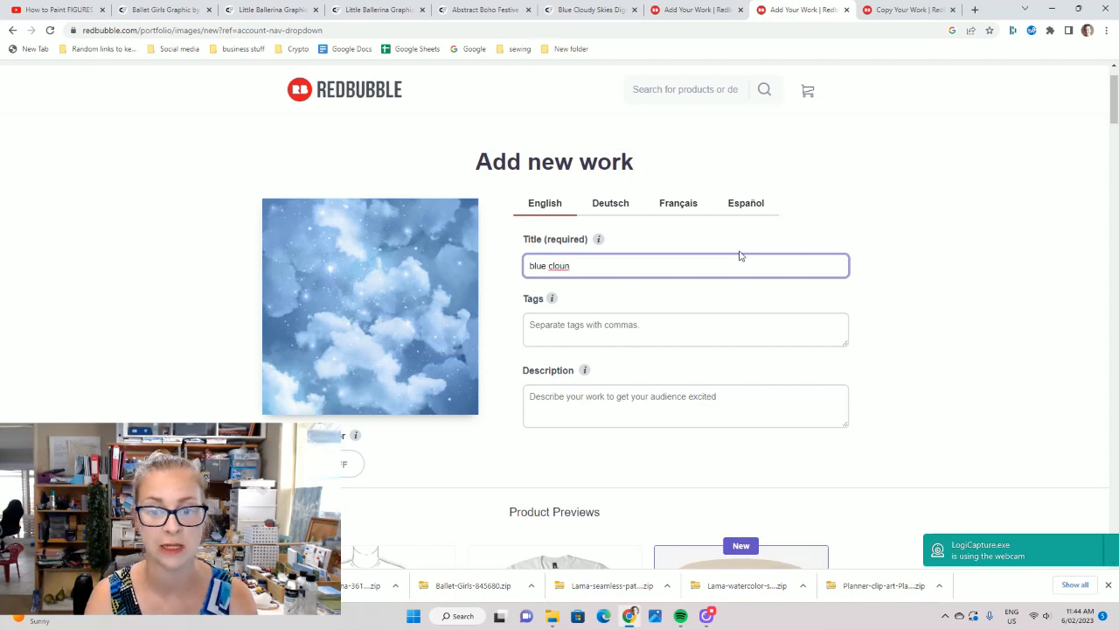
pyautogui.press('BackSpace')
pyautogui.write('ds')
pyautogui.click(700, 330)
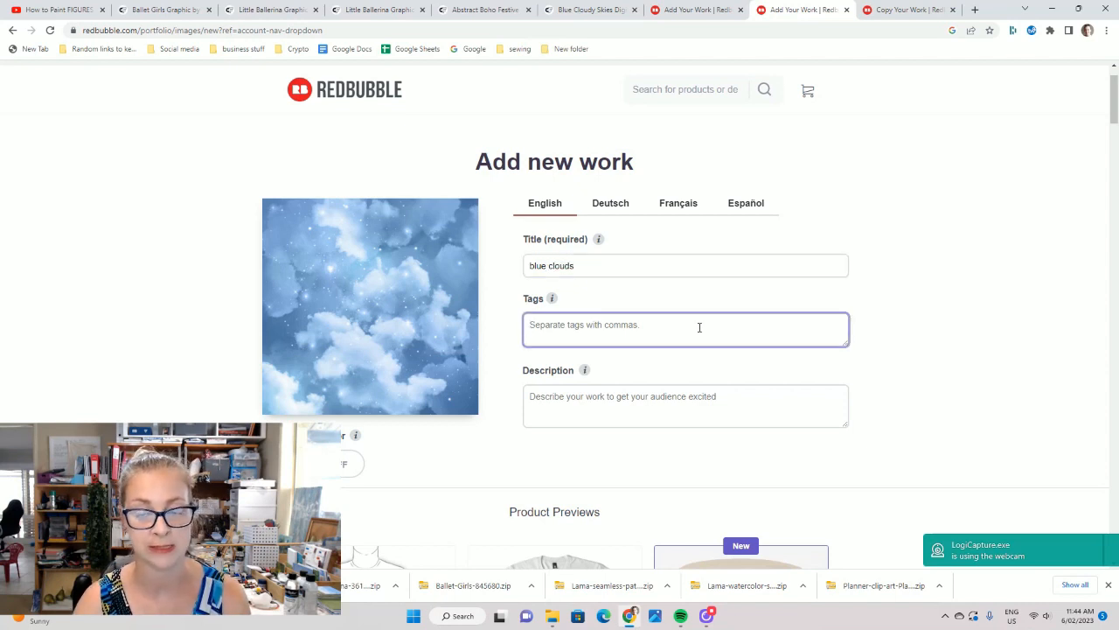
pyautogui.write('cloud')
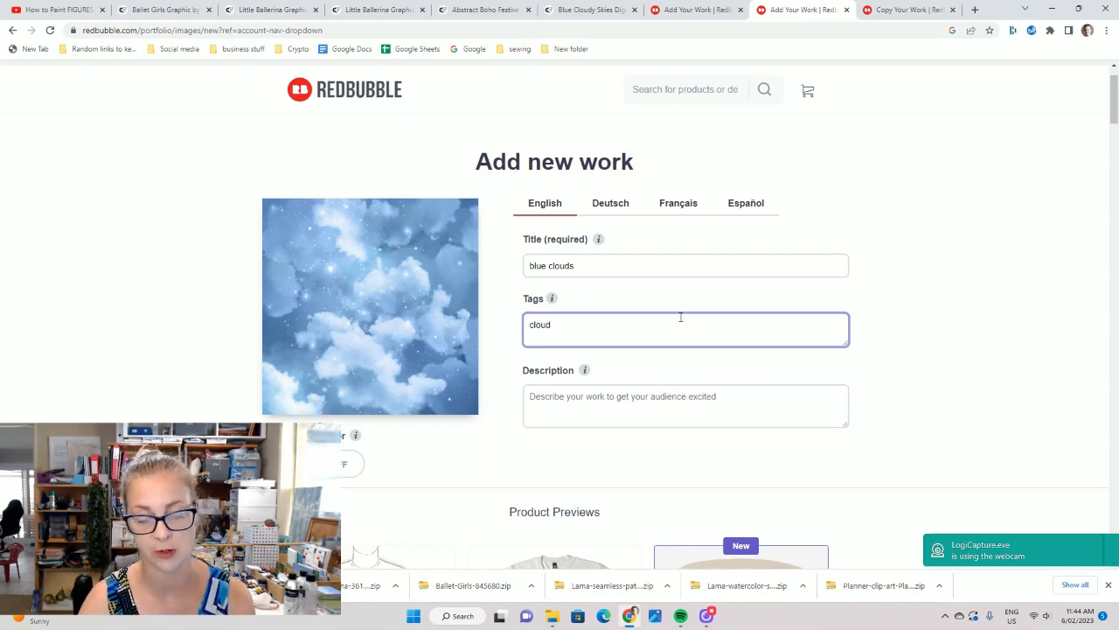
# - Disable the Hats and Large Print Clothing products for the cloud design
pyautogui.scroll(-2, 675, 313)
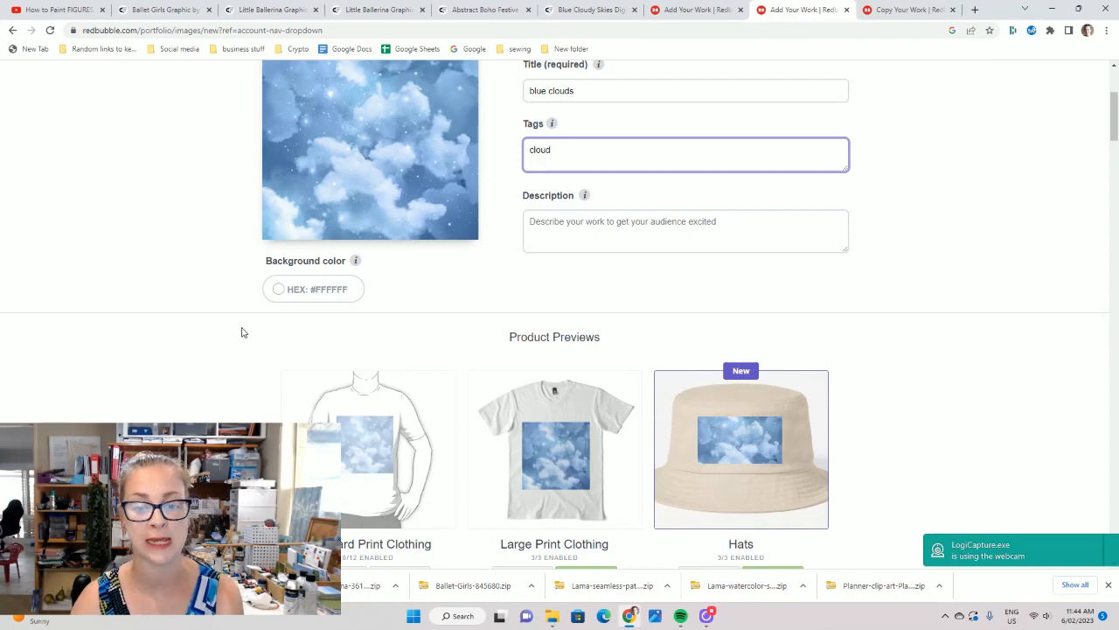
pyautogui.scroll(-2, 797, 463)
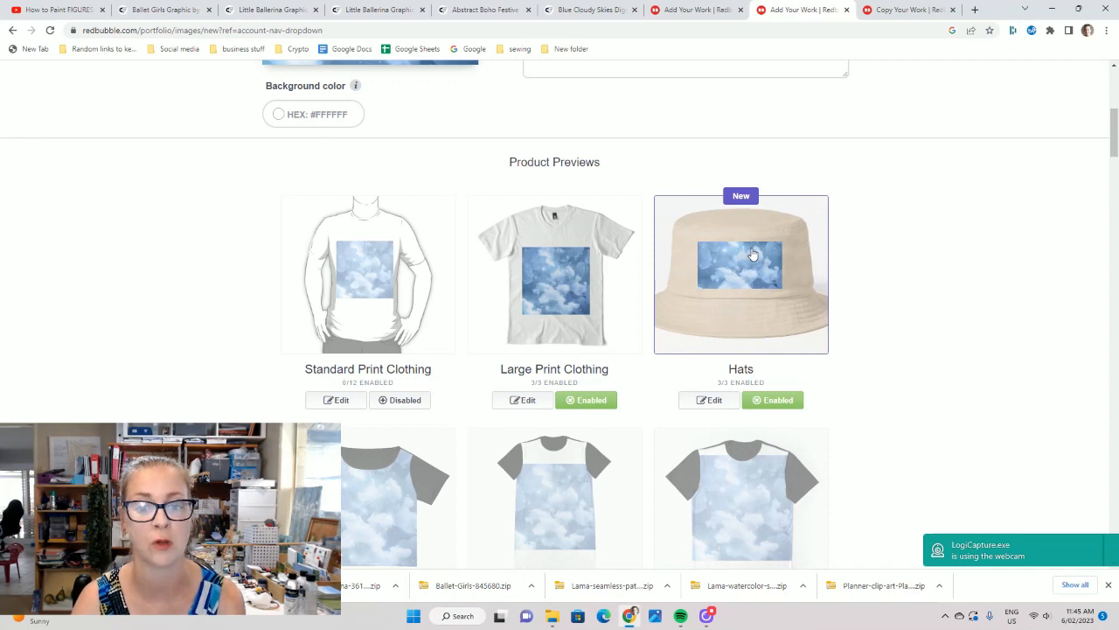
pyautogui.click(778, 401)
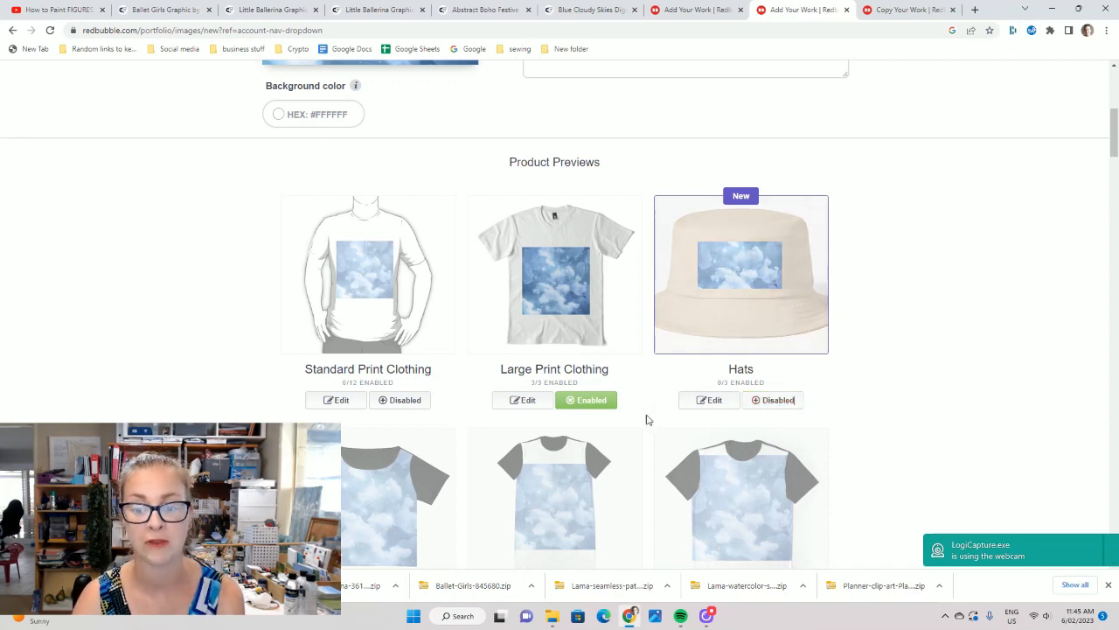
pyautogui.click(593, 401)
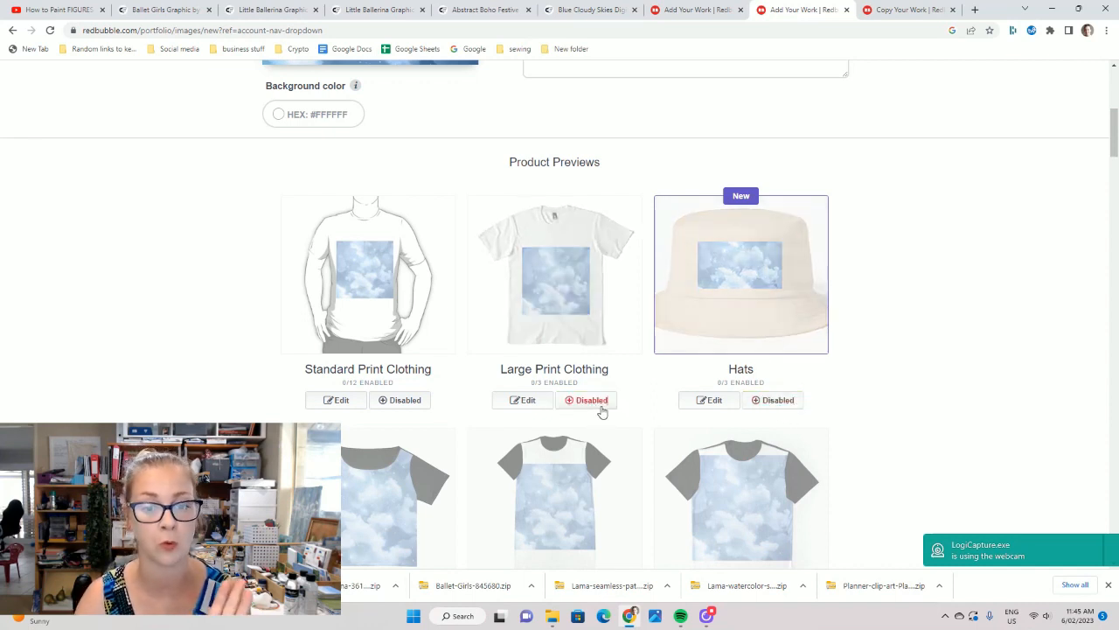
# - Enable Duvets, Comforters & Shower Curtains and repeat the cloud image across them as a regular grid at 100% scale
pyautogui.scroll(-2, 600, 395)
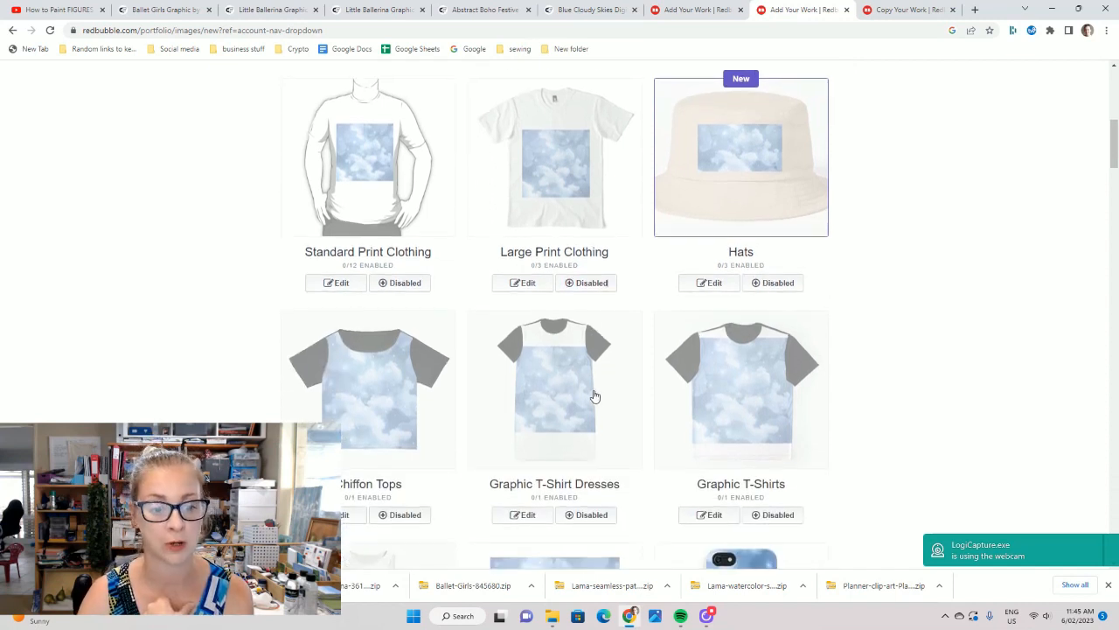
pyautogui.scroll(-2, 595, 394)
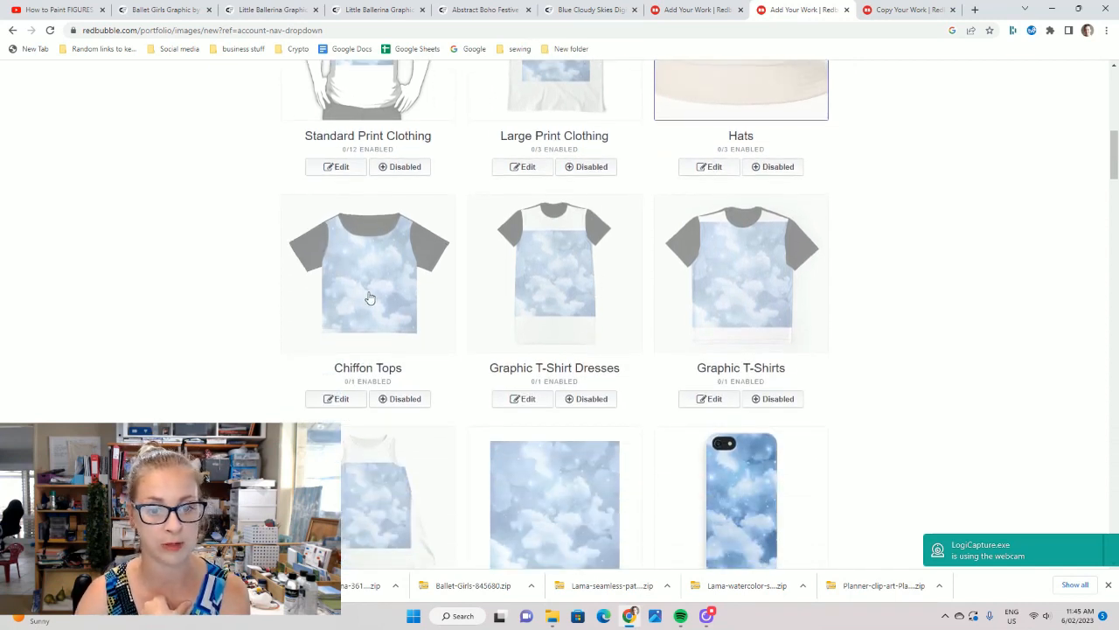
pyautogui.scroll(-10, 371, 279)
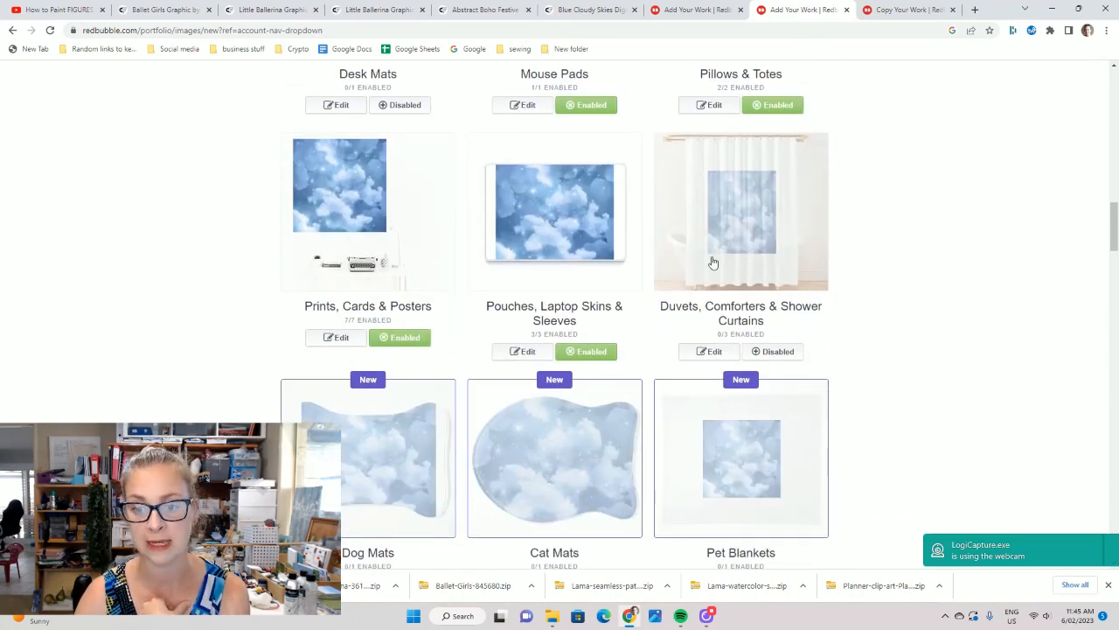
pyautogui.click(775, 351)
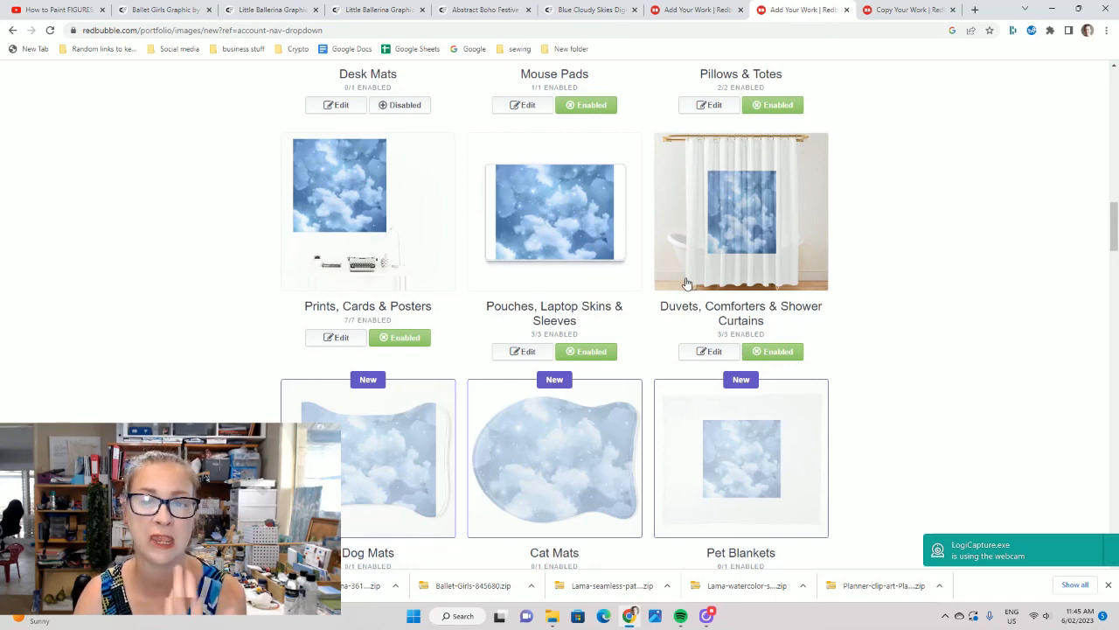
pyautogui.click(708, 353)
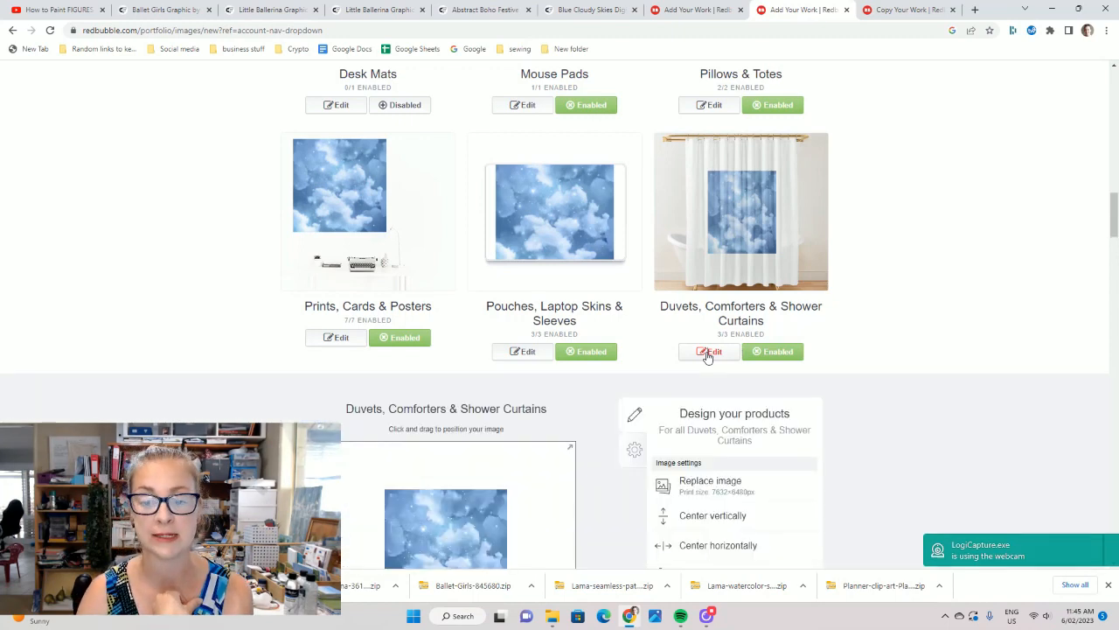
pyautogui.scroll(-3, 665, 370)
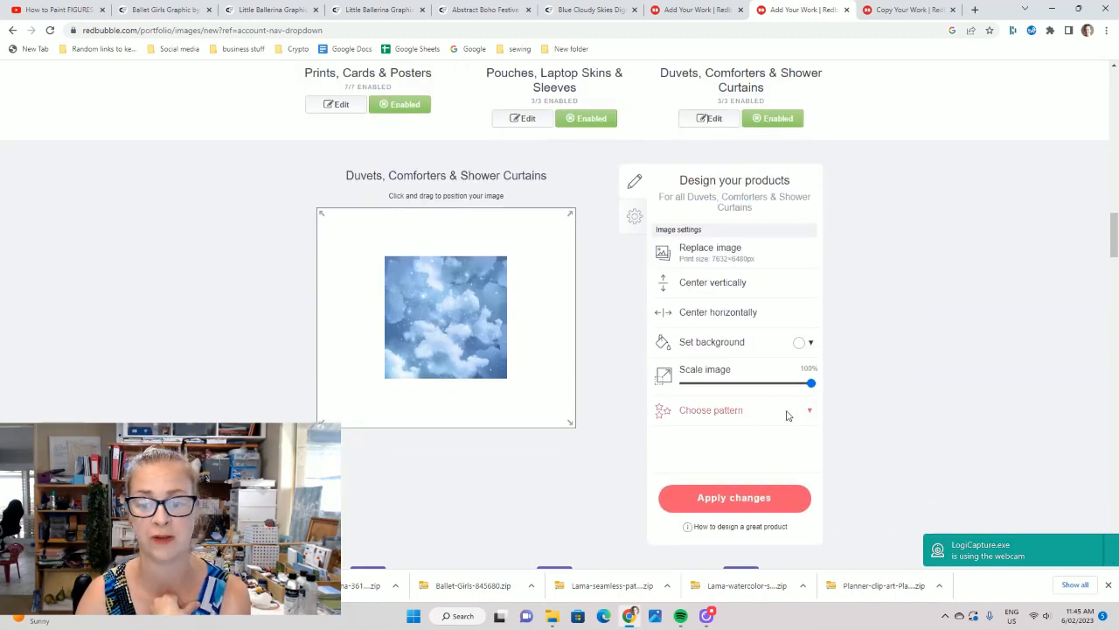
pyautogui.click(728, 418)
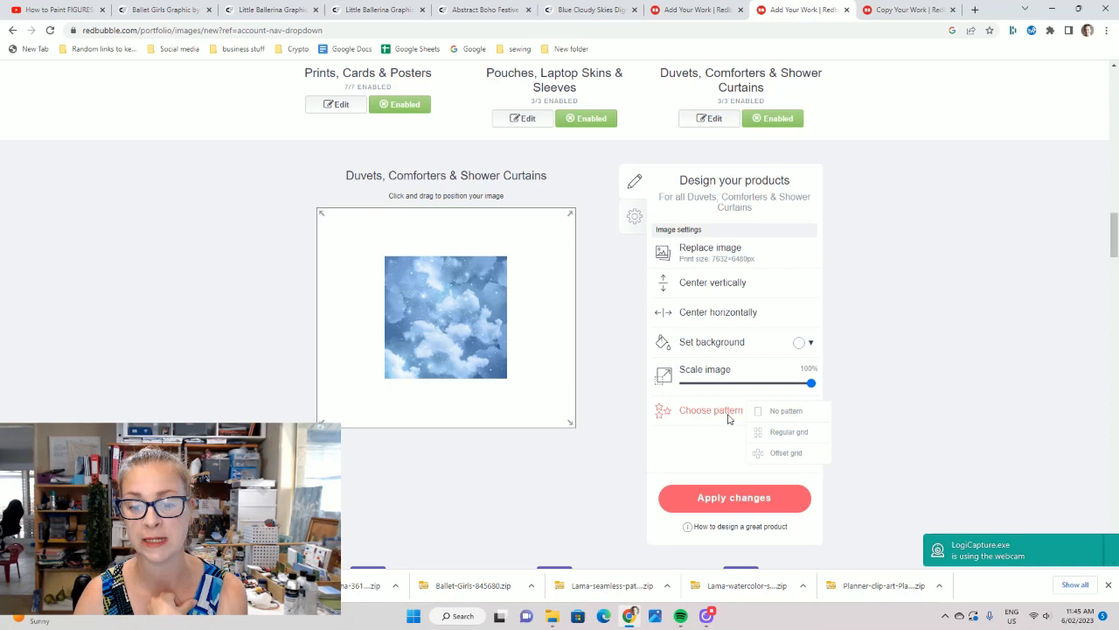
pyautogui.click(789, 435)
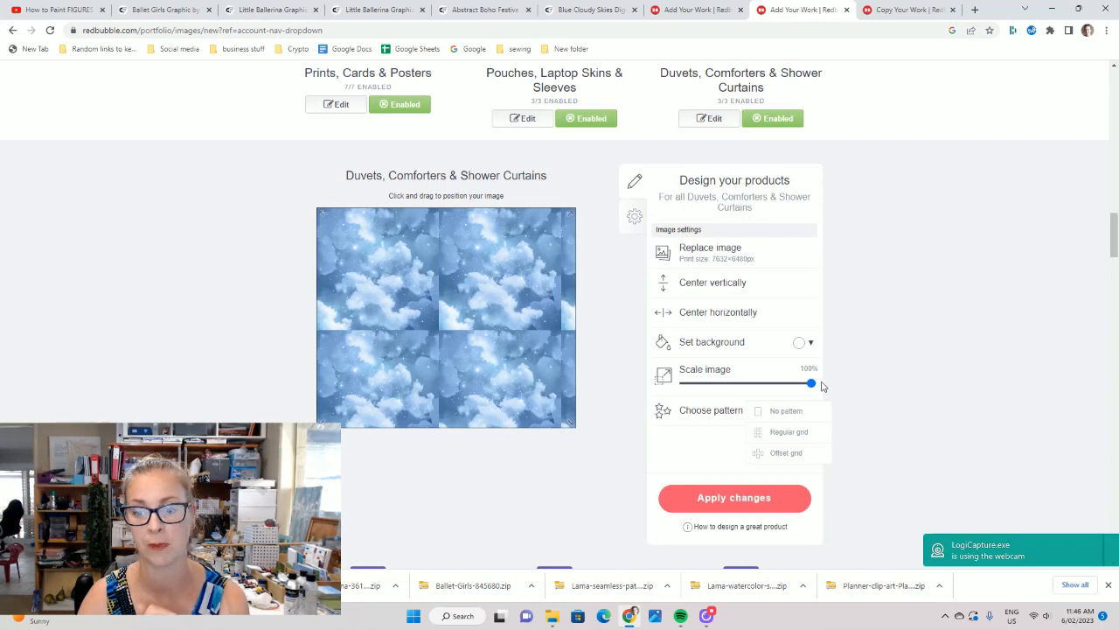
pyautogui.moveTo(813, 385)
pyautogui.mouseDown()
pyautogui.moveTo(722, 379)
pyautogui.moveTo(818, 379)
pyautogui.mouseUp()
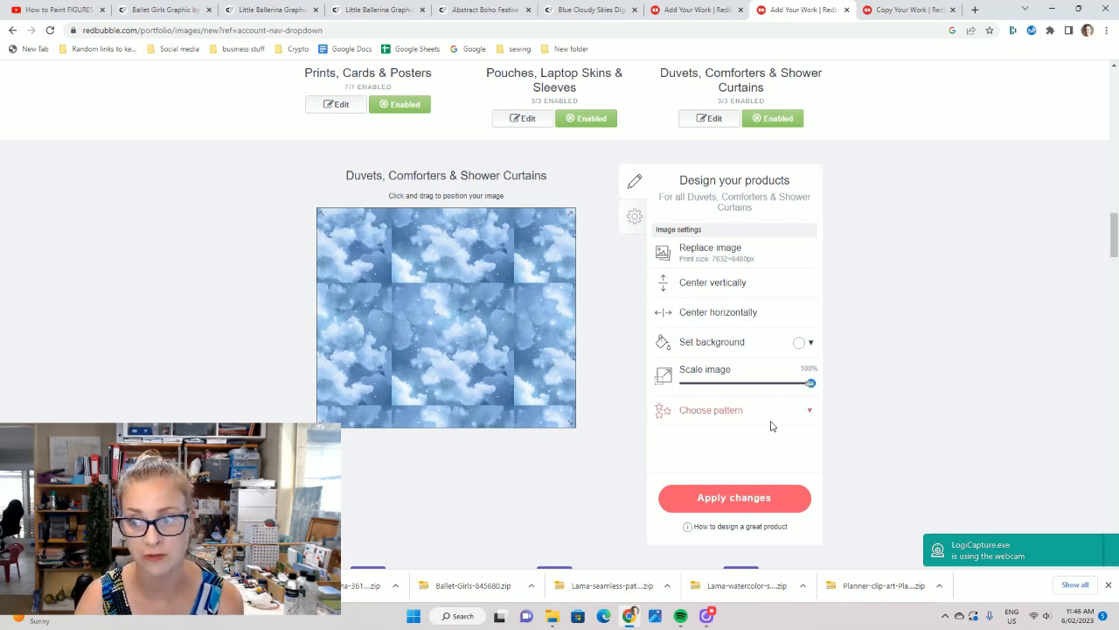
# - Replace the work's main cloud image with "AA this one (2)" from the DESIGN CHANNEL folder
pyautogui.scroll(2, 771, 426)
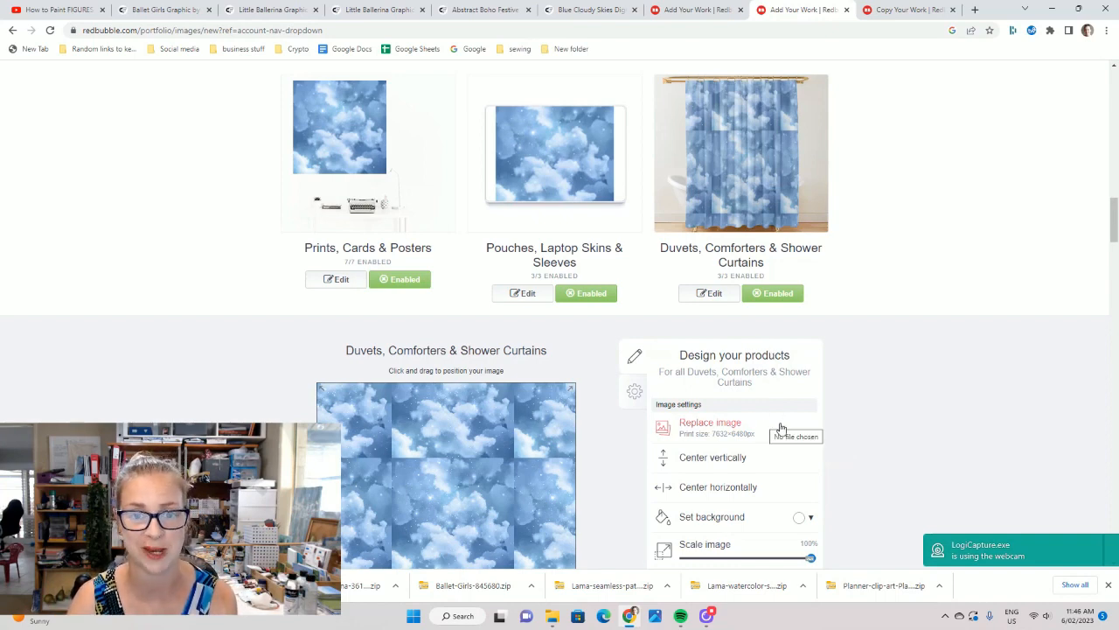
pyautogui.scroll(15, 781, 427)
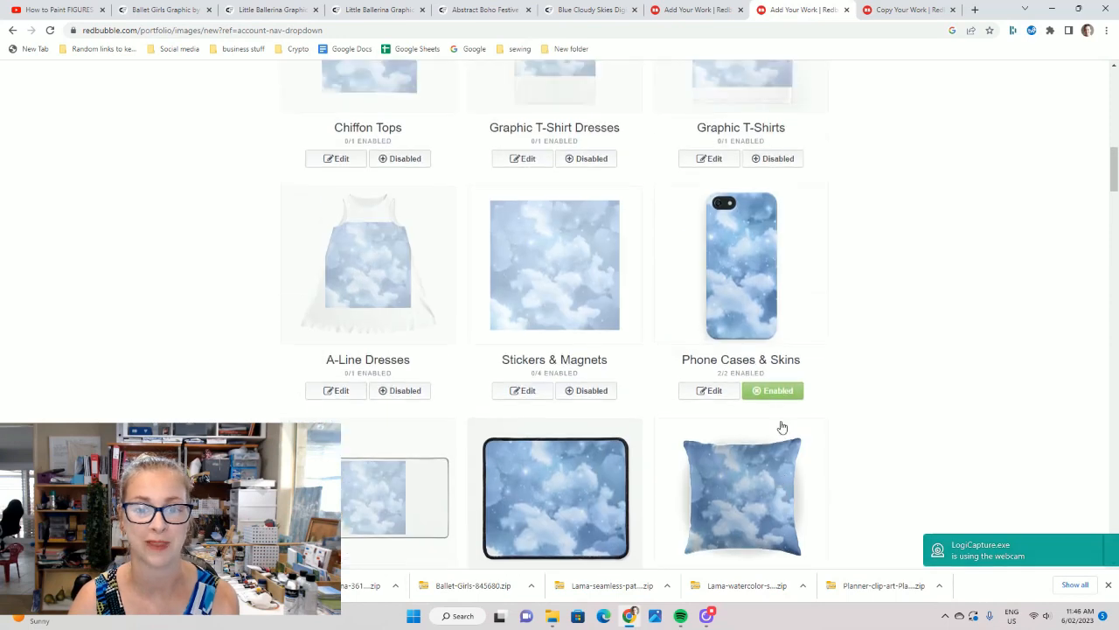
pyautogui.scroll(4, 793, 411)
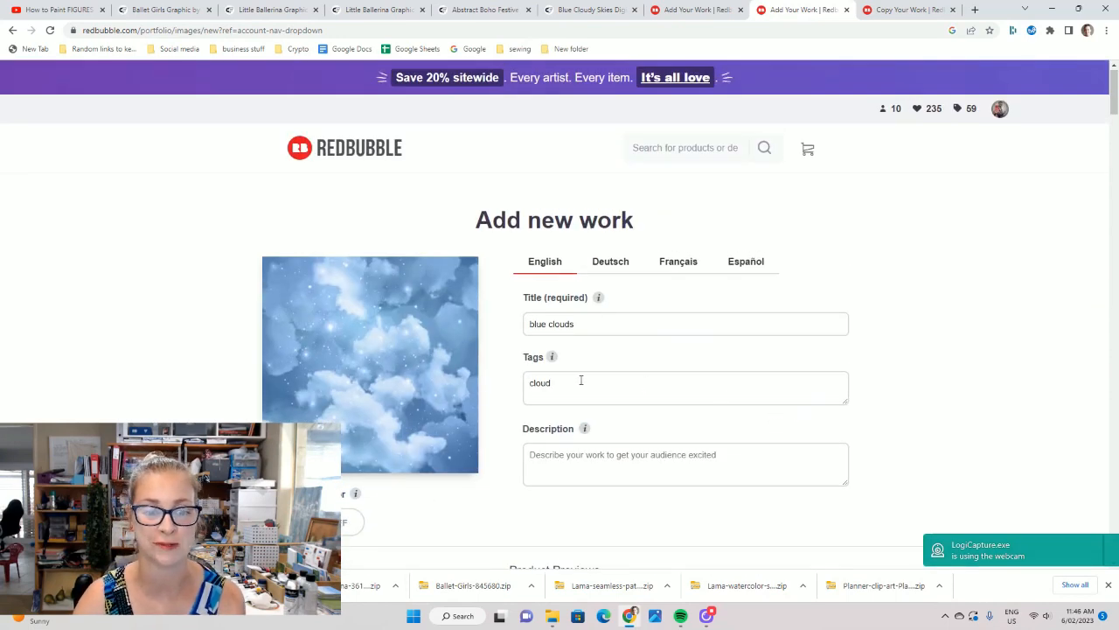
pyautogui.scroll(-1, 542, 379)
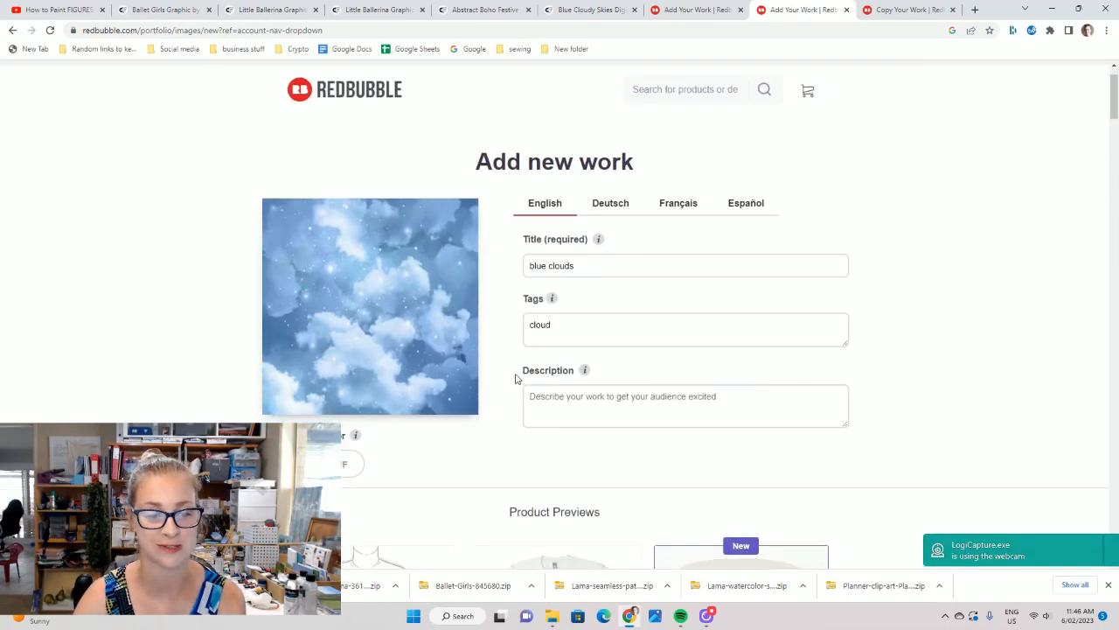
pyautogui.click(386, 316)
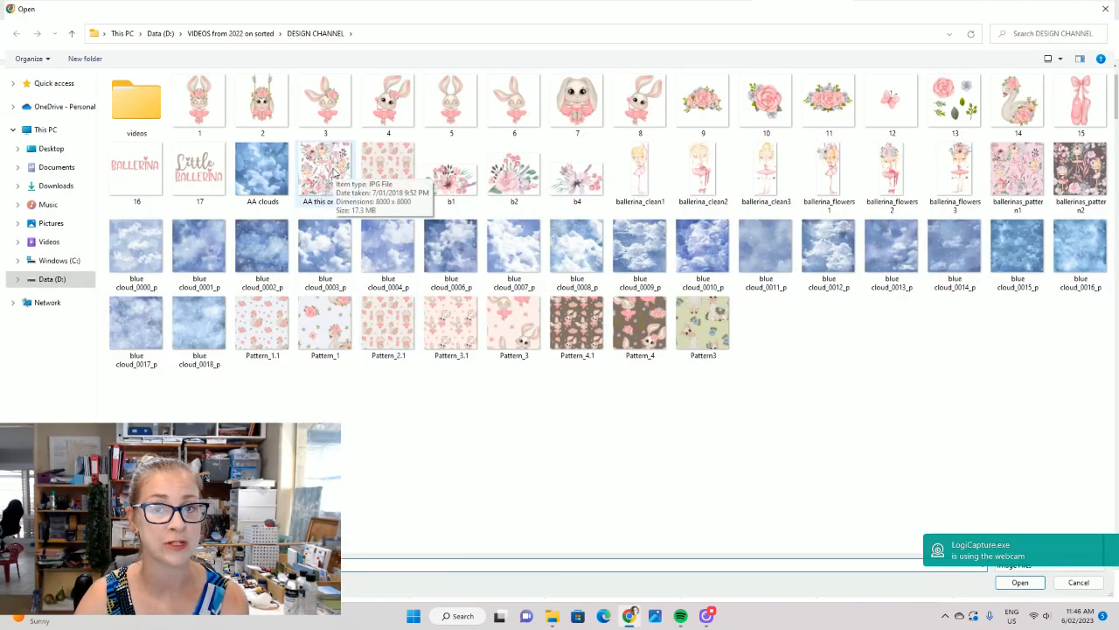
pyautogui.click(333, 175)
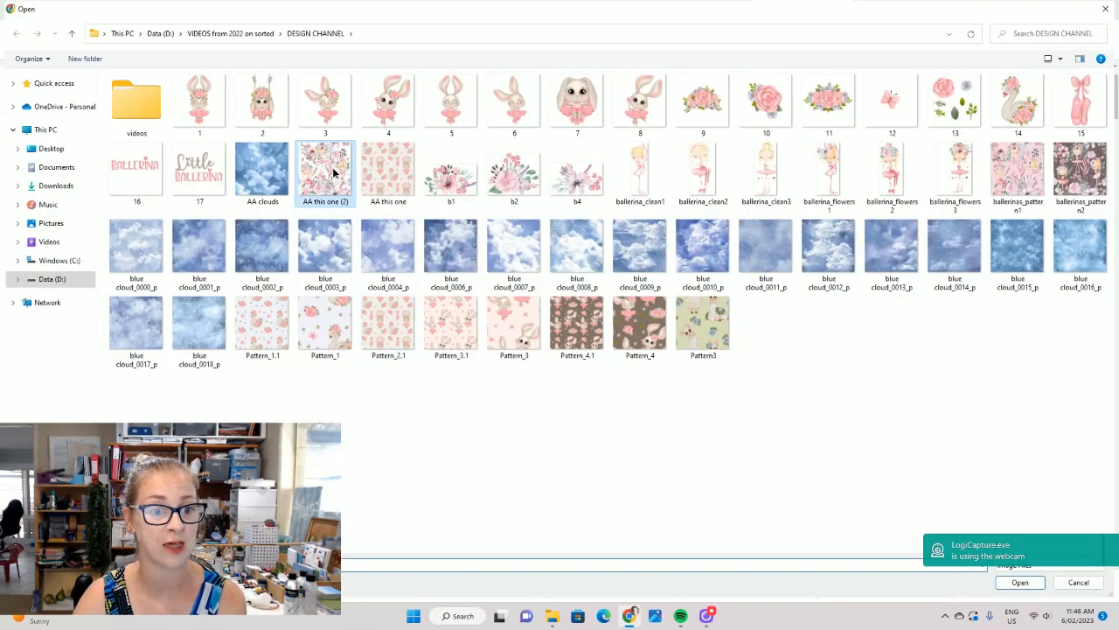
pyautogui.click(1035, 584)
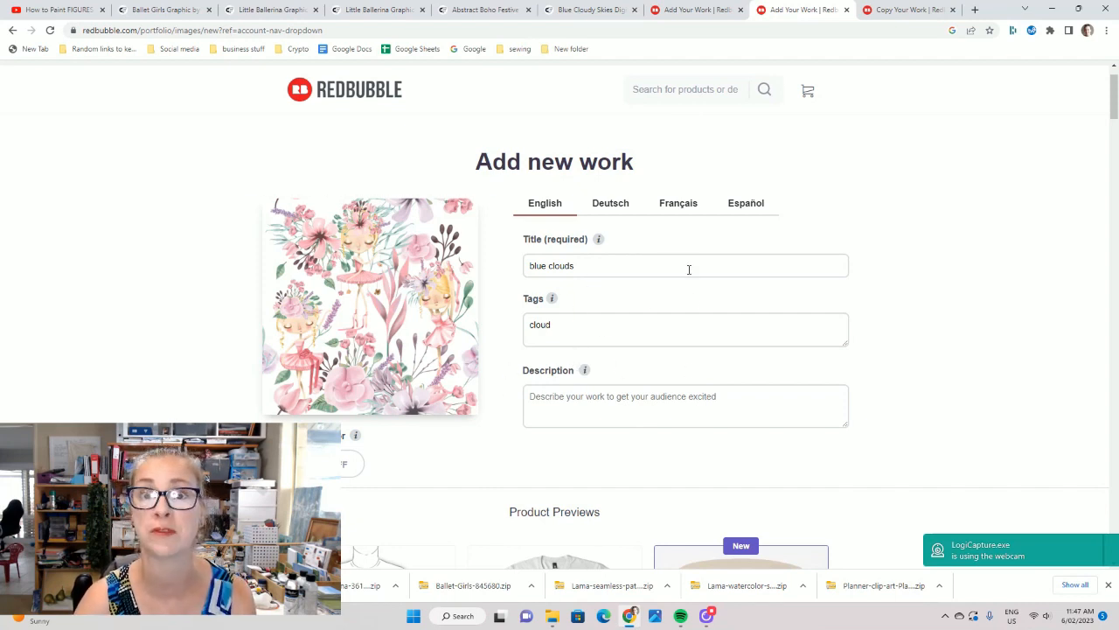
# - Check the ballerina pattern's clothing and hat previews, switching Standard Print Clothing on and back off
pyautogui.scroll(-3, 689, 269)
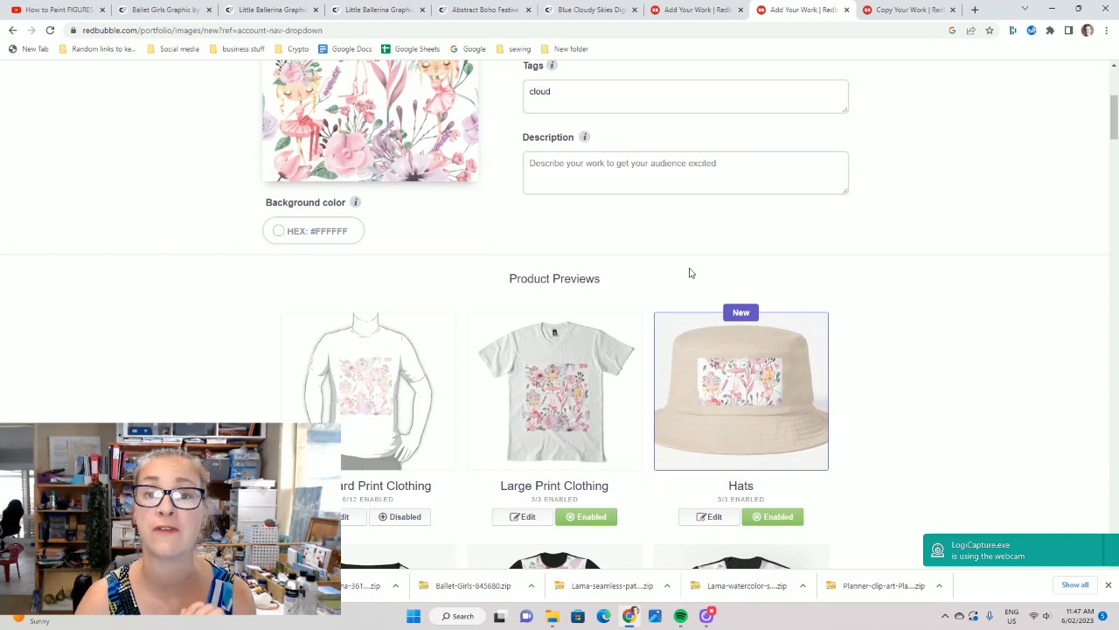
pyautogui.scroll(1, 689, 272)
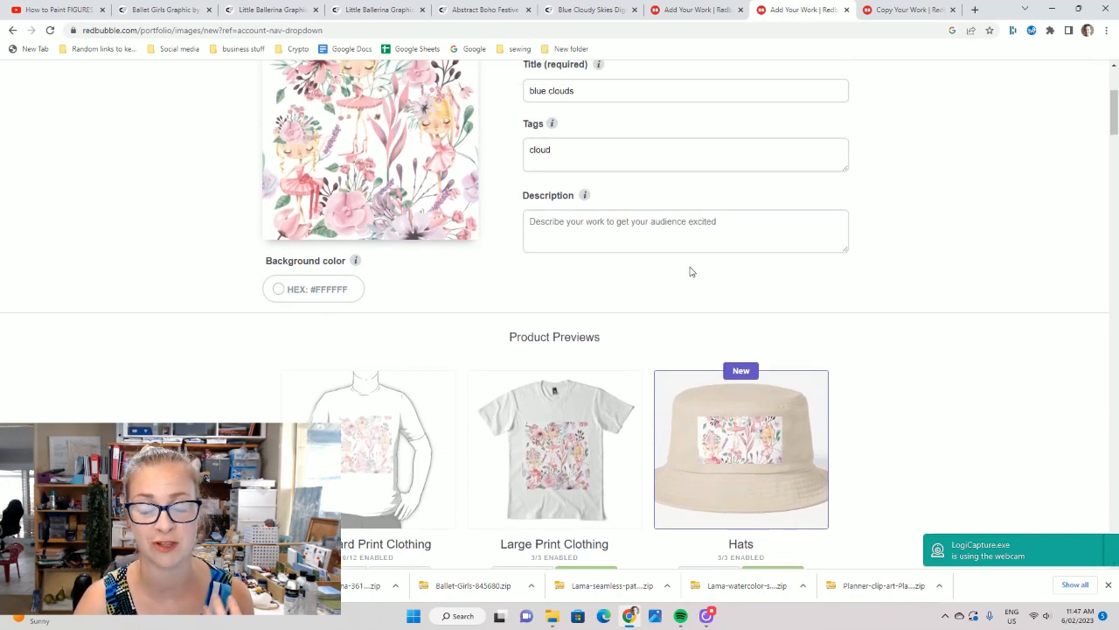
pyautogui.scroll(-3, 690, 272)
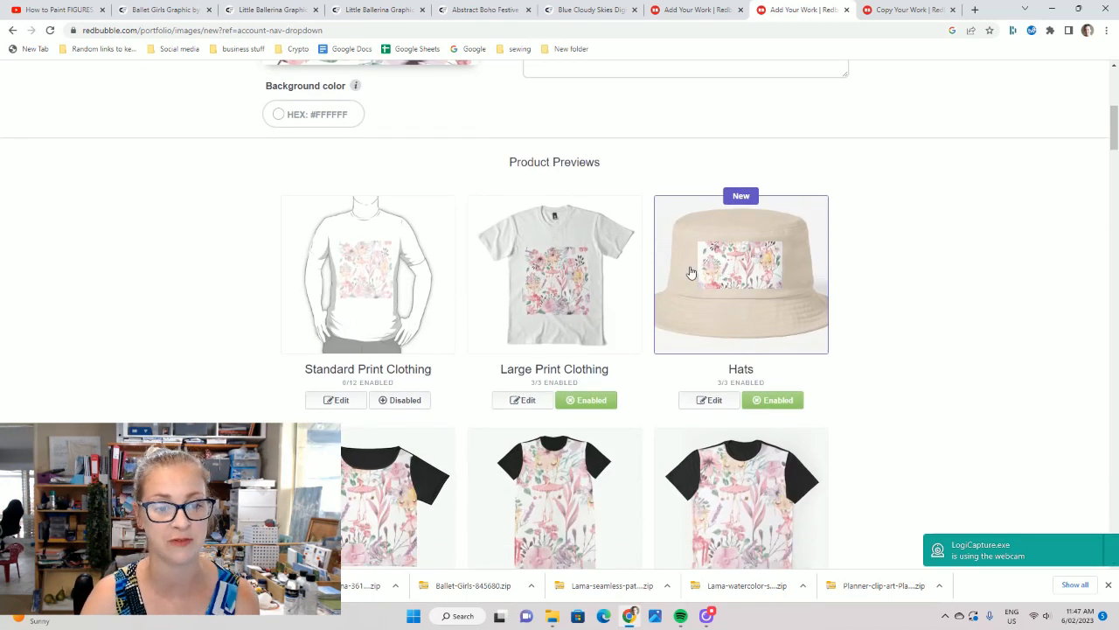
pyautogui.click(399, 400)
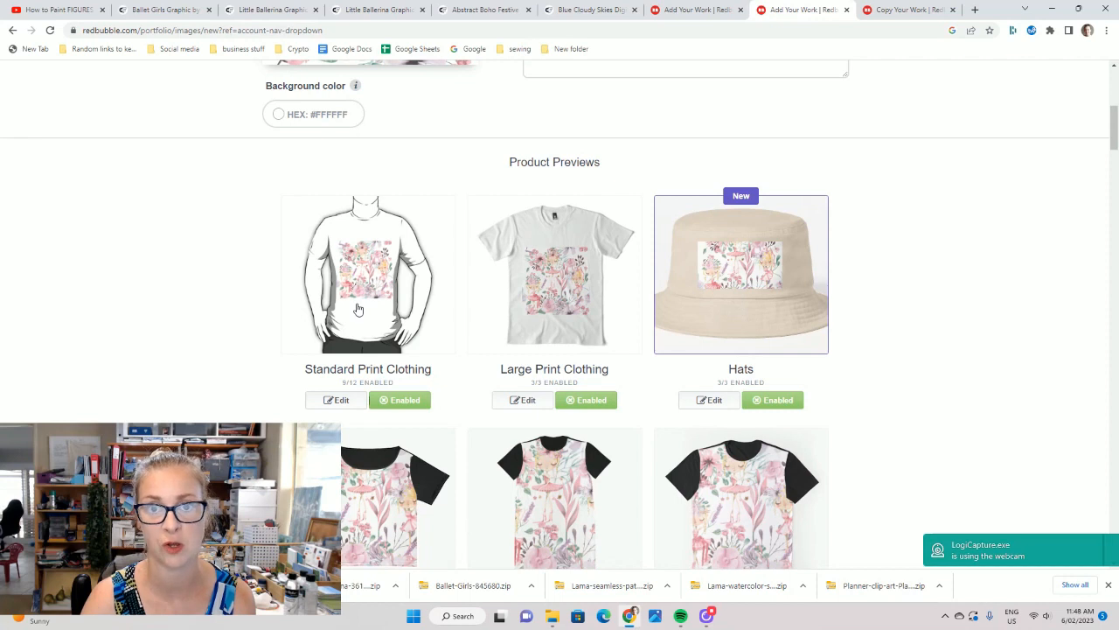
pyautogui.click(403, 401)
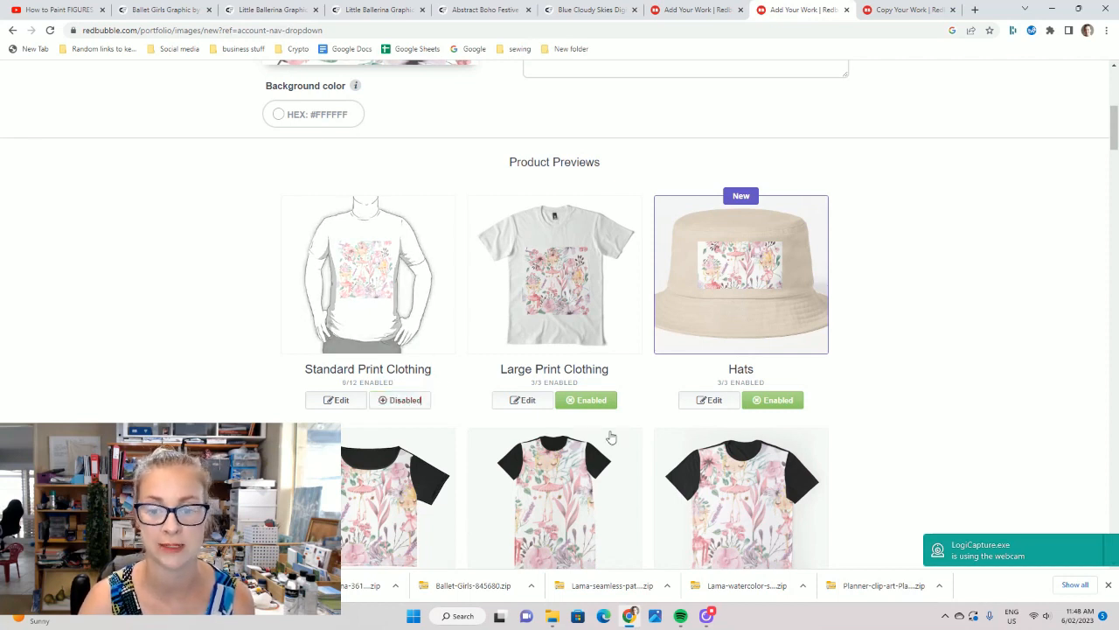
# - Try the ballerina pattern on Large Print Clothing at 71% scale, positioned so that one ballerina fills the print area
pyautogui.click(568, 298)
pyautogui.scroll(-4, 644, 350)
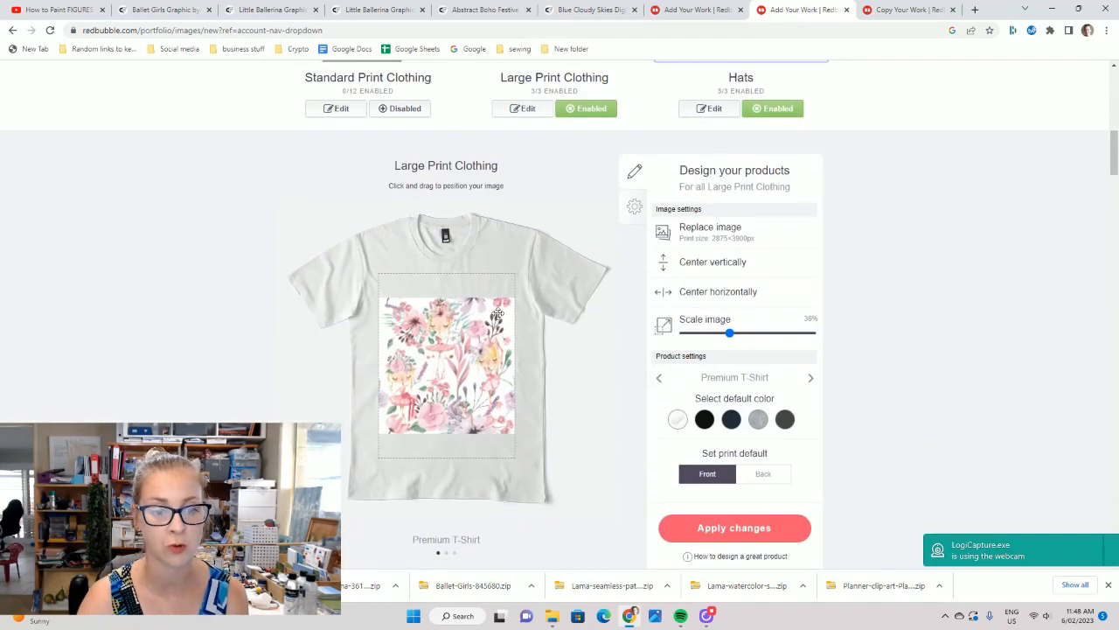
pyautogui.moveTo(451, 394); pyautogui.dragTo(451, 362)
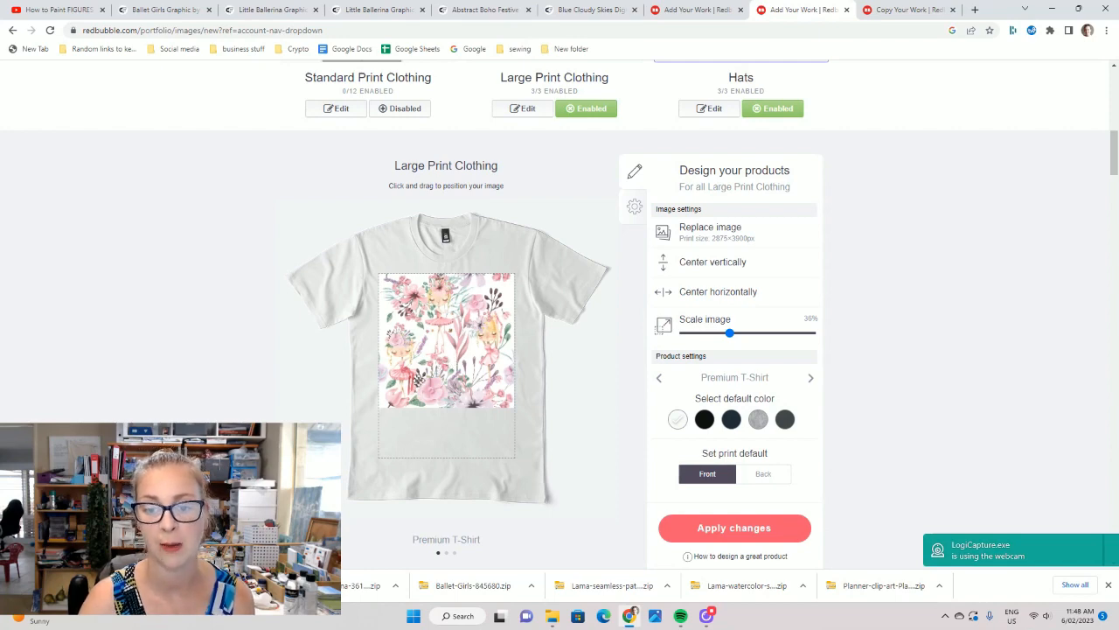
pyautogui.scroll(-2, 749, 413)
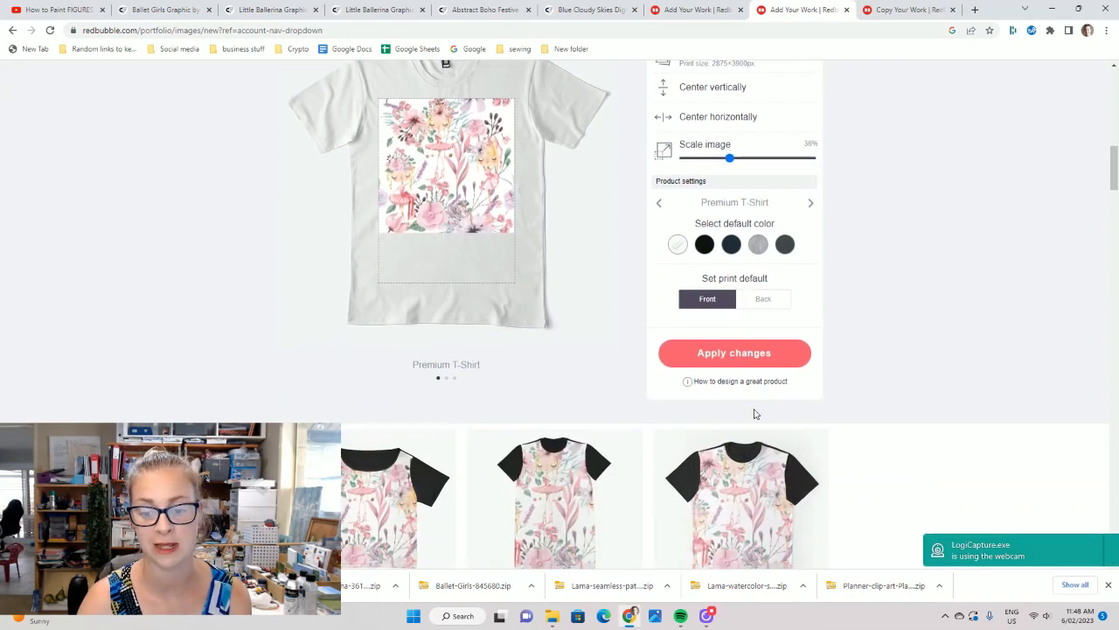
pyautogui.scroll(3, 704, 411)
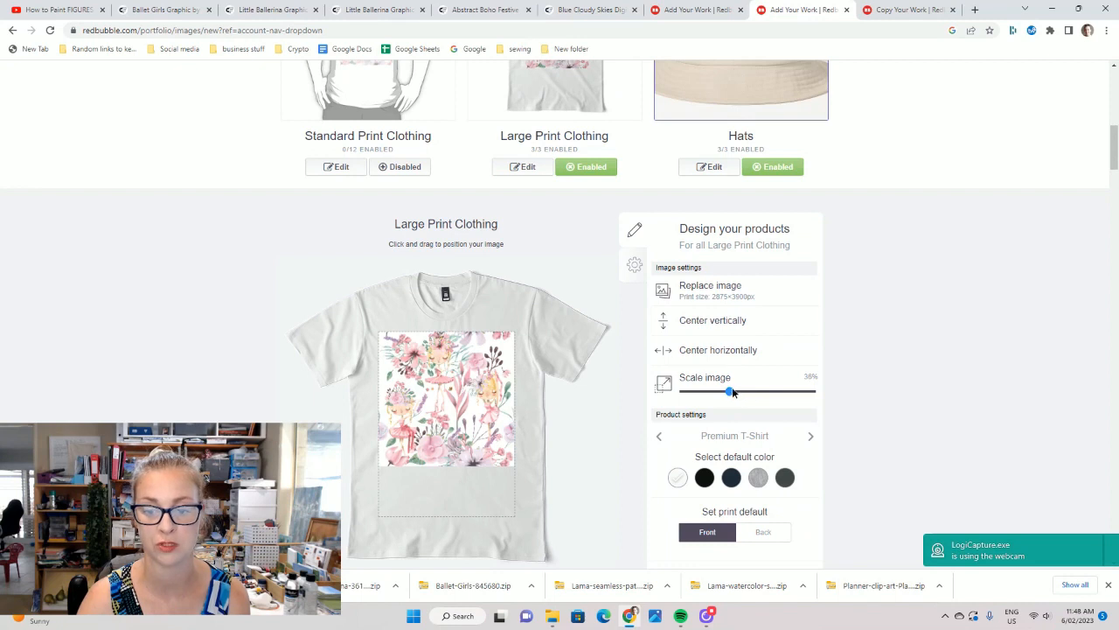
pyautogui.moveTo(731, 389); pyautogui.dragTo(775, 383)
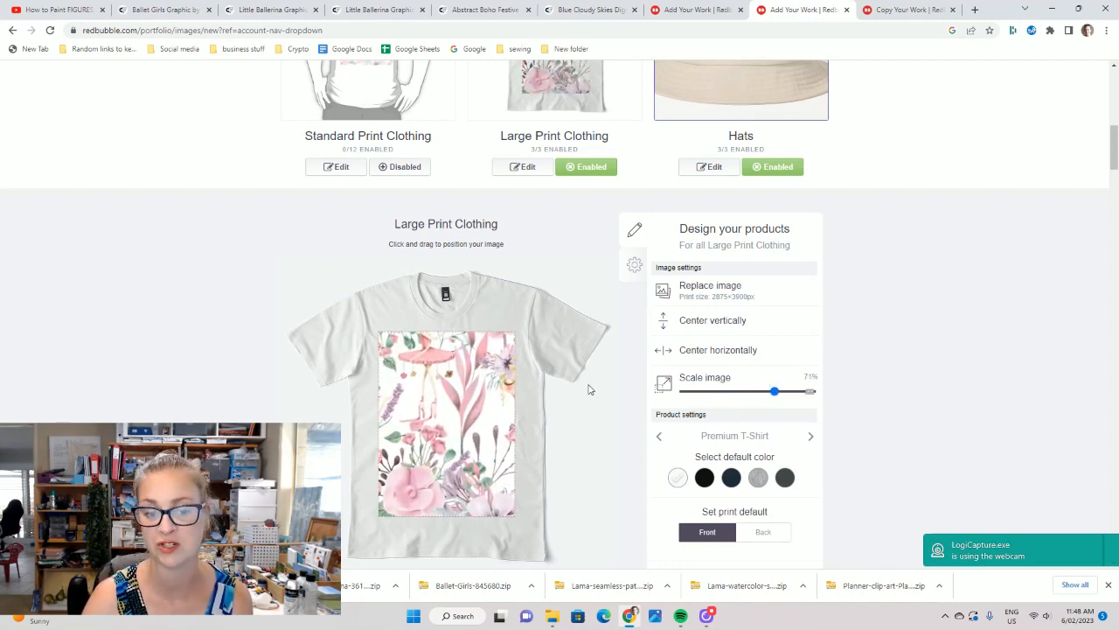
pyautogui.moveTo(460, 367); pyautogui.dragTo(457, 427)
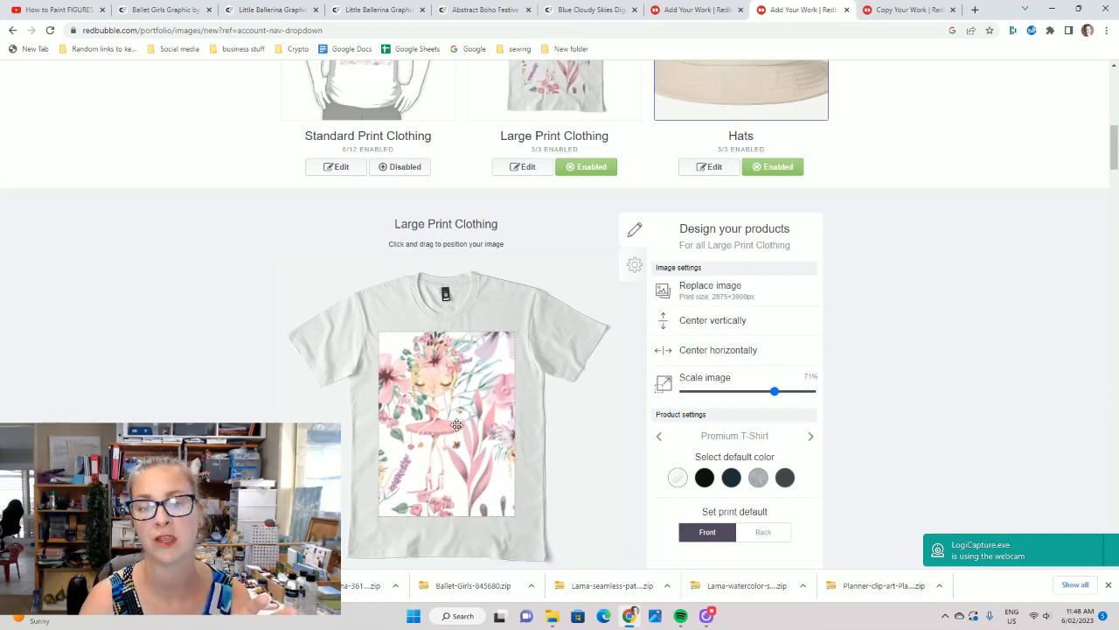
# - Switch to File Explorer and preview bunny image "2" in the DESIGN CHANNEL folder, then return to the Redbubble upload page
pyautogui.click(552, 616)
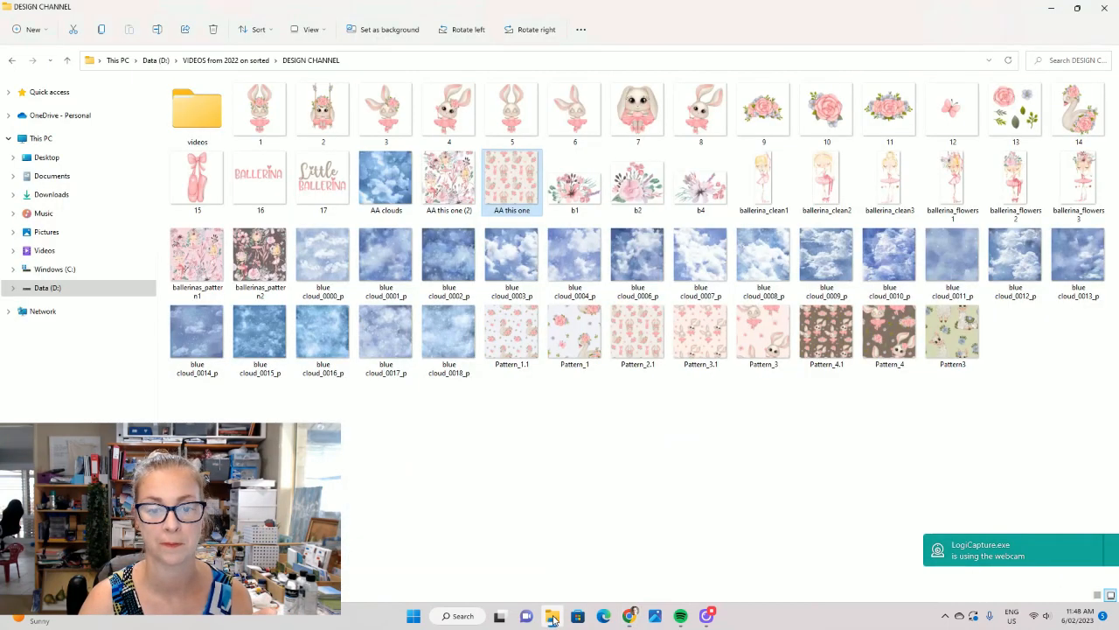
pyautogui.click(324, 111)
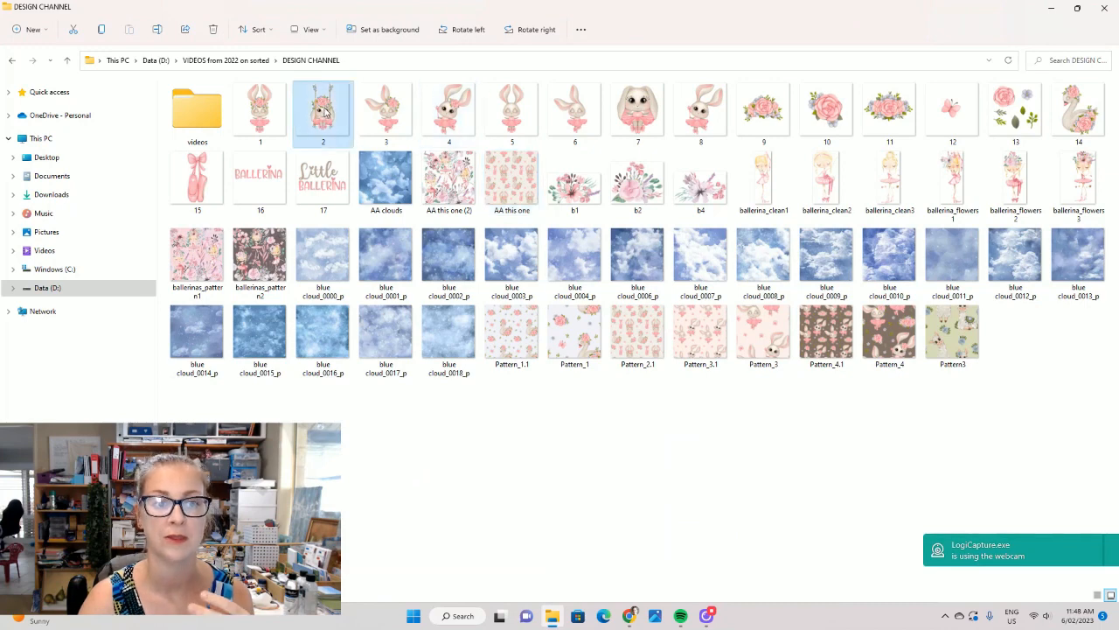
pyautogui.doubleClick(331, 111)
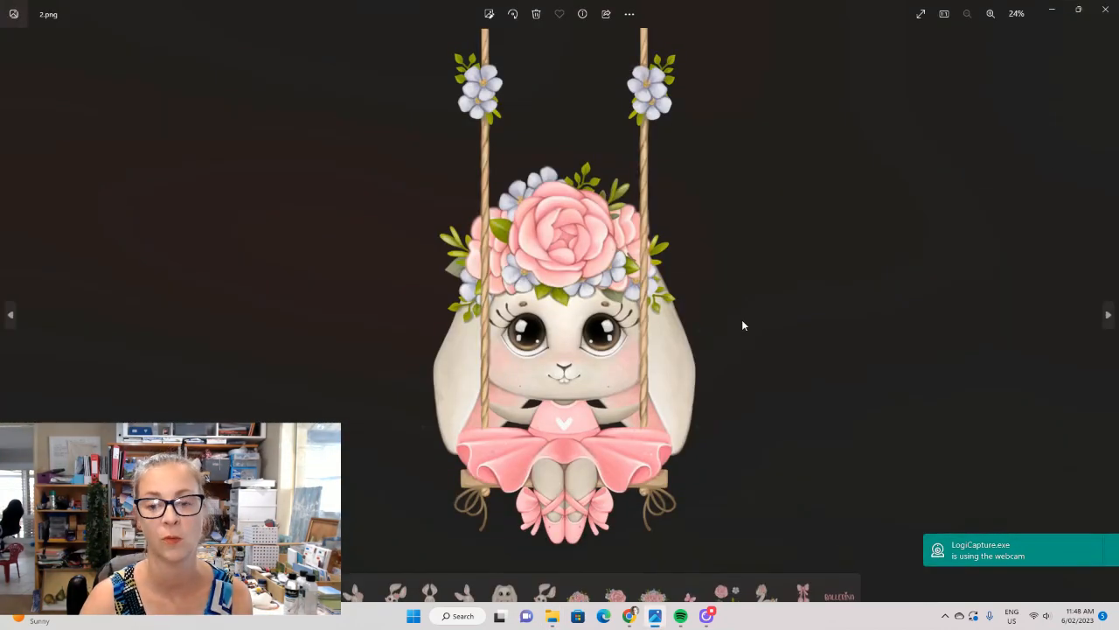
pyautogui.click(1108, 14)
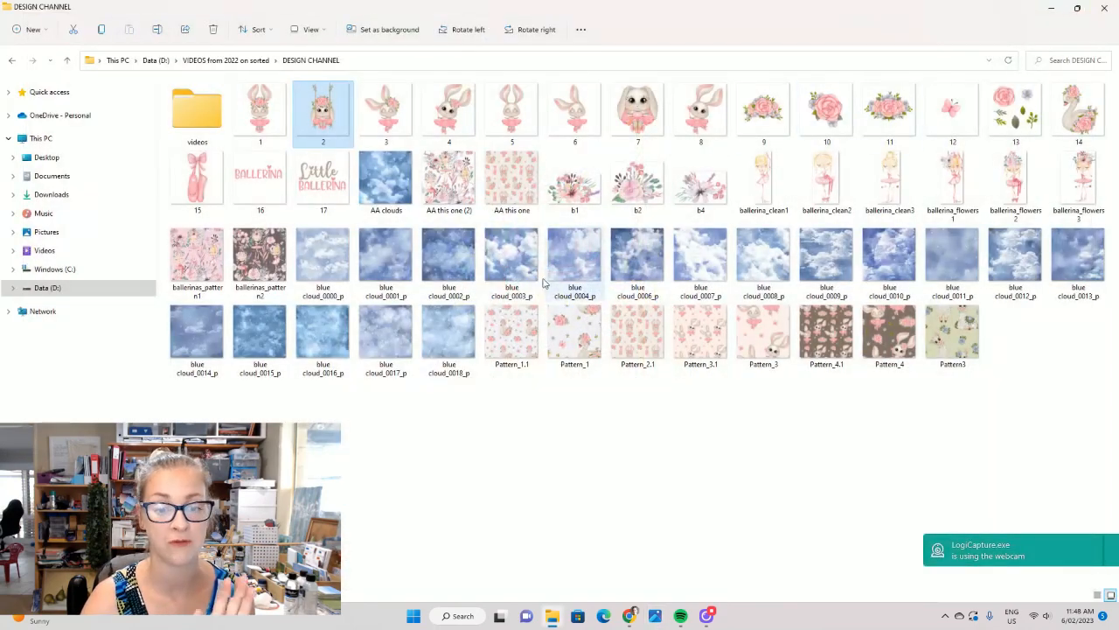
pyautogui.click(630, 616)
# - Replace the Large Print Clothing image with bunny ballerina file "4" from the DESIGN CHANNEL folder
pyautogui.scroll(-2, 560, 418)
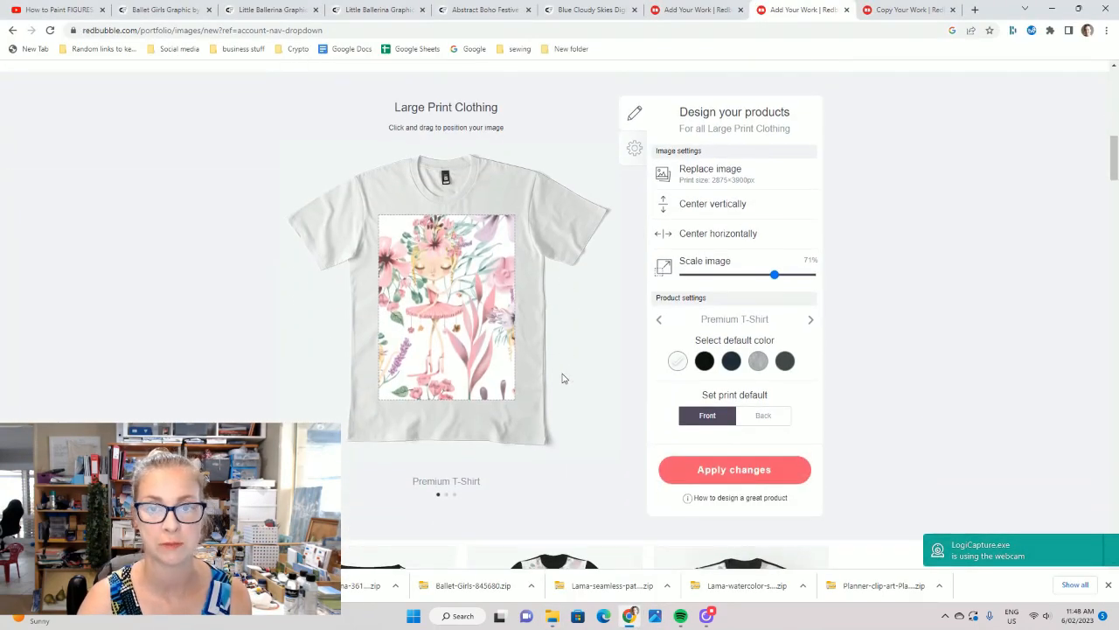
pyautogui.scroll(-1, 563, 378)
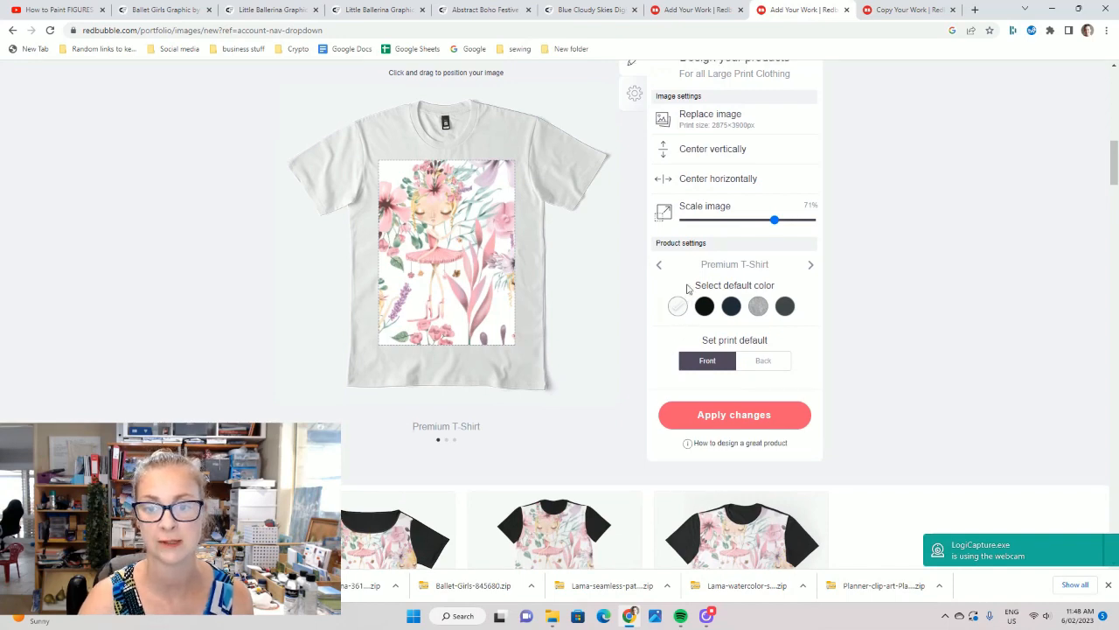
pyautogui.scroll(3, 691, 280)
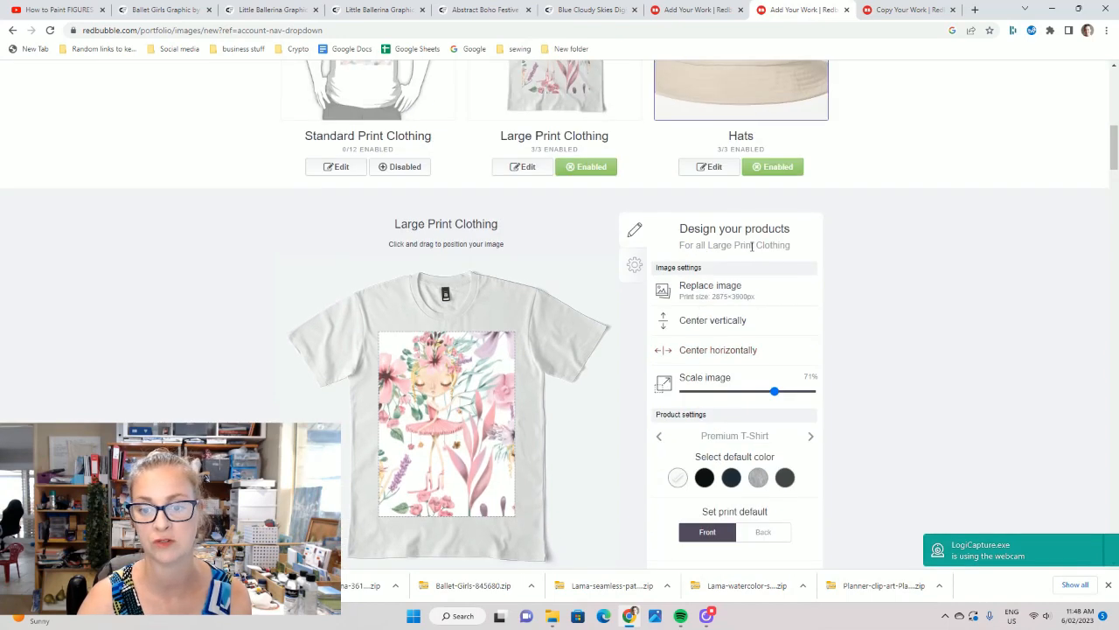
pyautogui.click(724, 293)
pyautogui.click(390, 108)
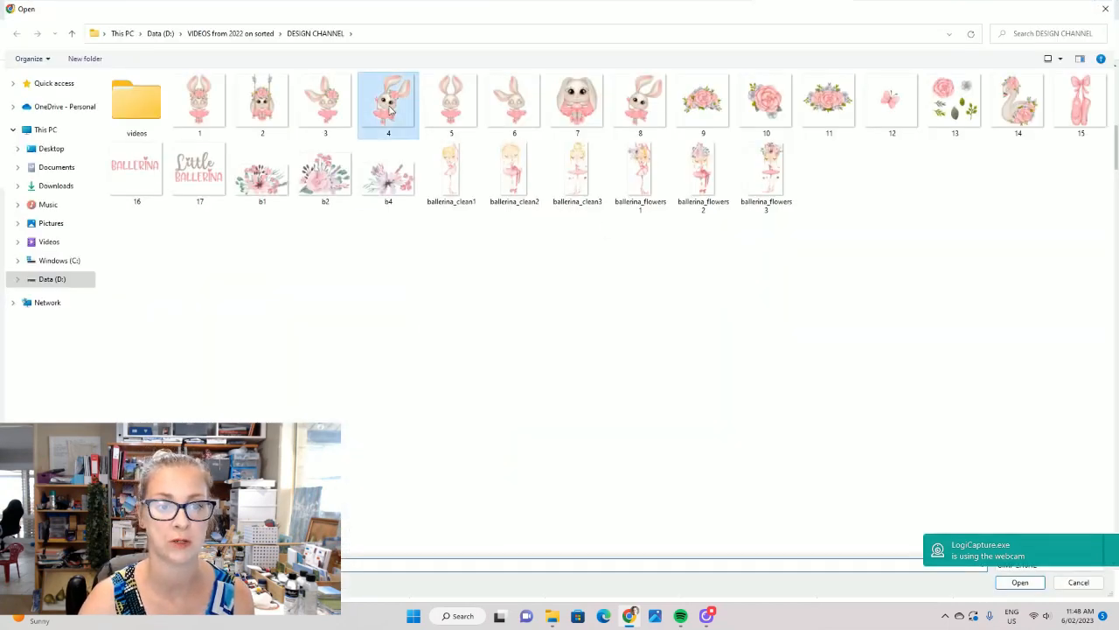
pyautogui.click(1018, 582)
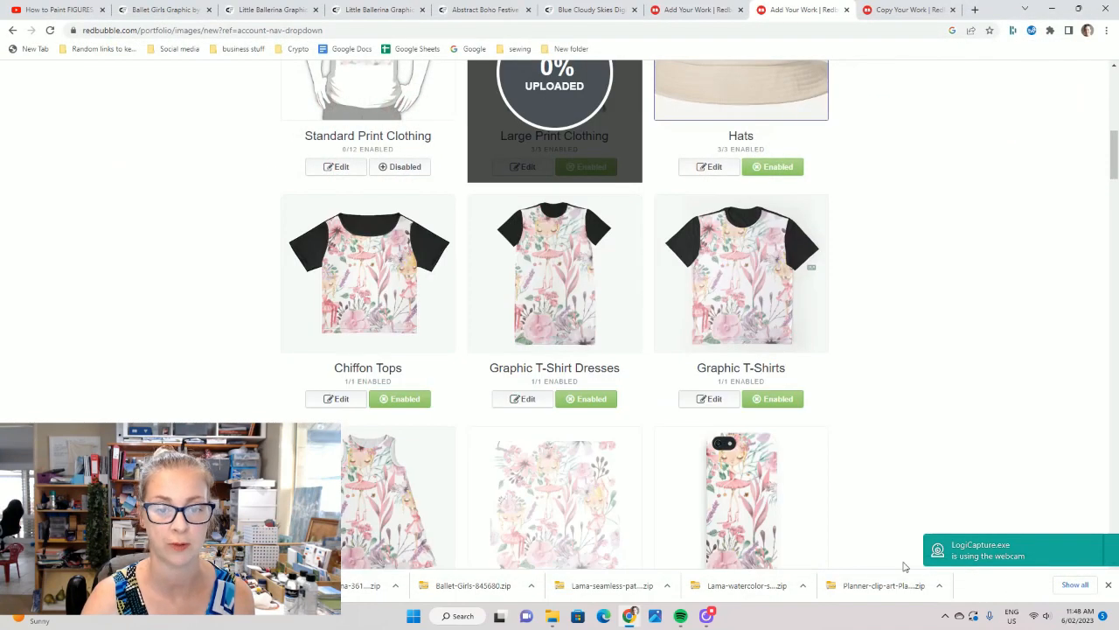
# - Reposition the bunny within the Large Print Clothing print area, scale it to 86% and apply the changes
pyautogui.scroll(2, 501, 364)
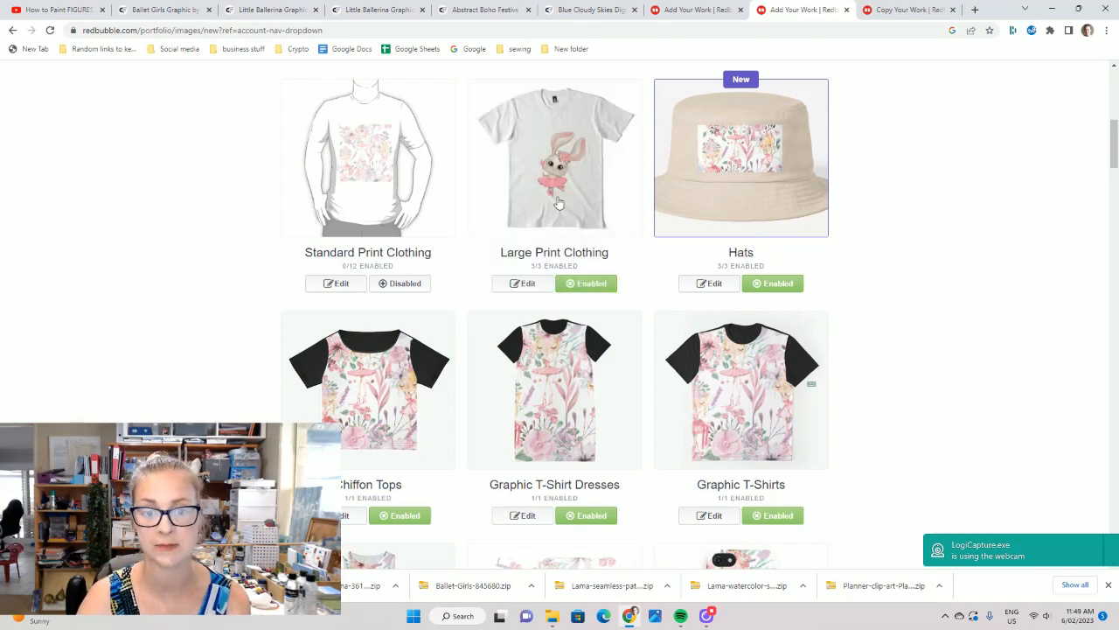
pyautogui.click(525, 285)
pyautogui.scroll(-2, 428, 376)
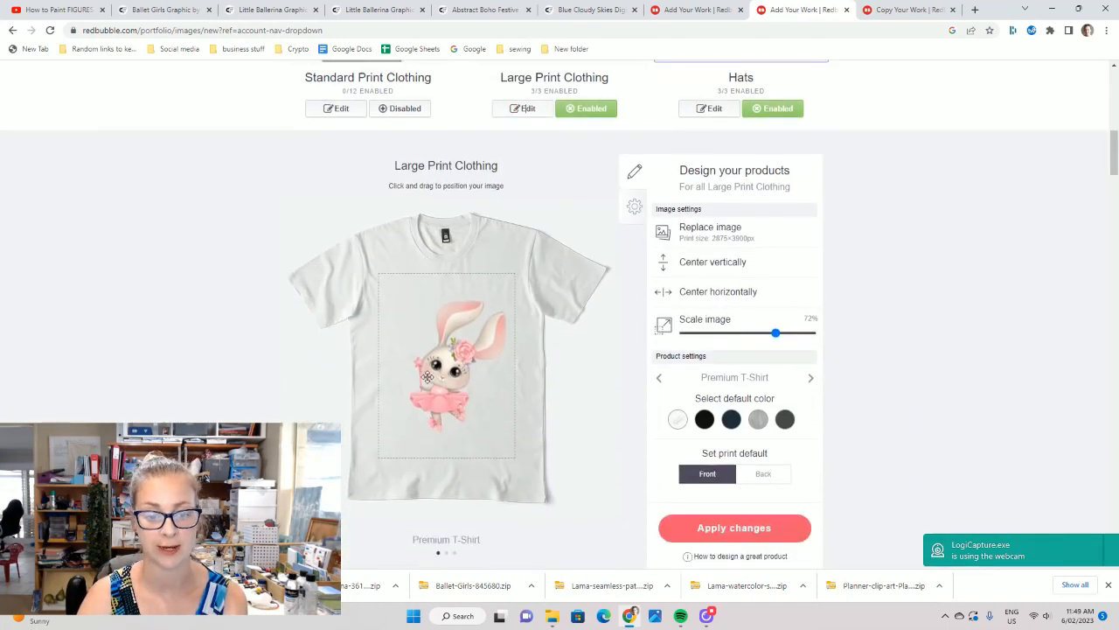
pyautogui.moveTo(427, 377); pyautogui.dragTo(420, 367)
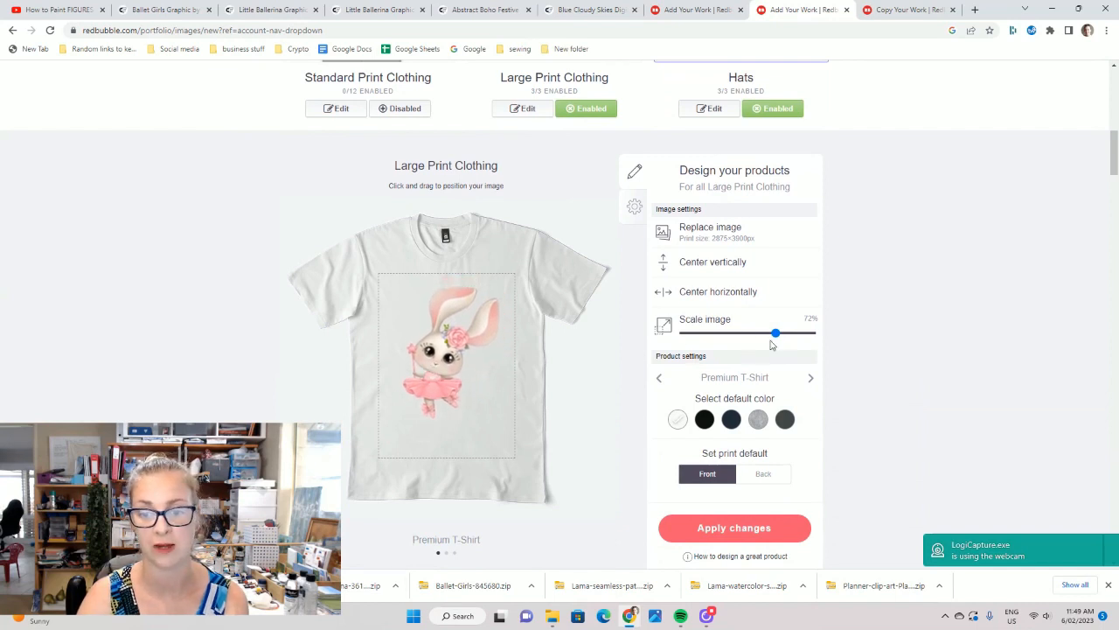
pyautogui.moveTo(776, 334); pyautogui.dragTo(793, 329)
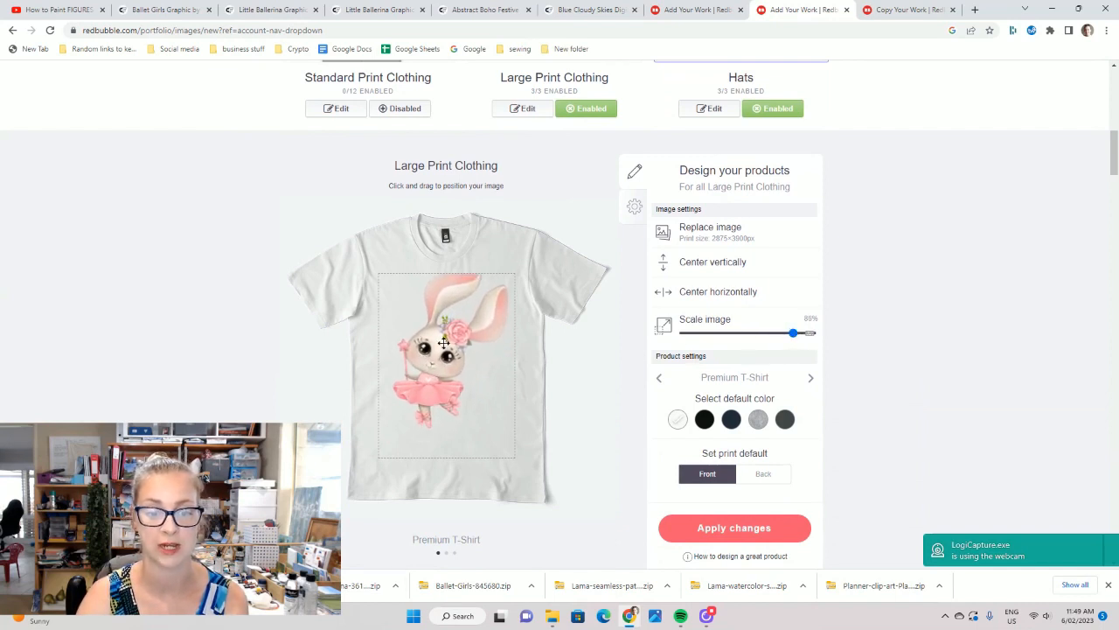
pyautogui.scroll(-1, 770, 532)
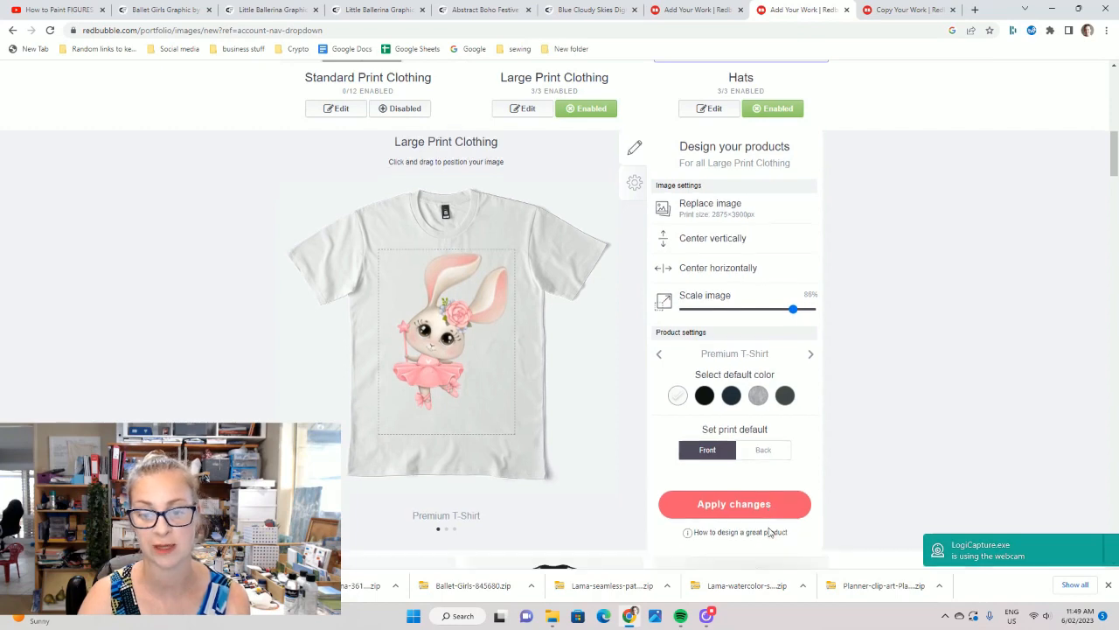
pyautogui.click(763, 513)
# - Disable the Large Print Clothing and Hats products for the ballerina design
pyautogui.scroll(3, 560, 262)
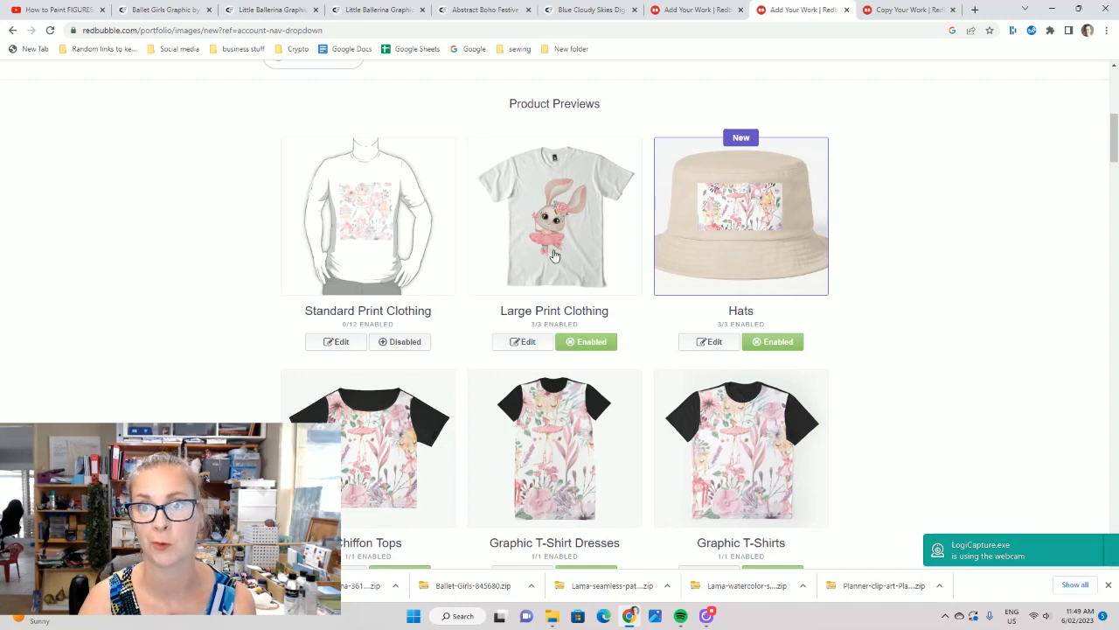
pyautogui.click(595, 346)
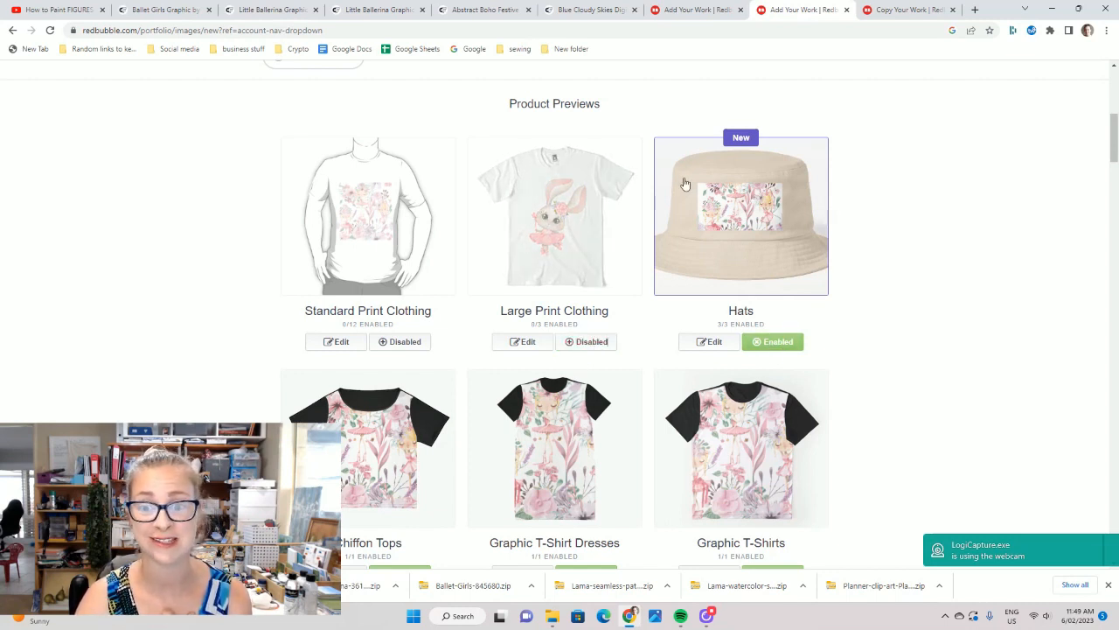
pyautogui.click(778, 342)
# - Open Chiffon Tops for editing and try smaller and larger scales for the unrepeated ballerina image
pyautogui.scroll(-2, 773, 350)
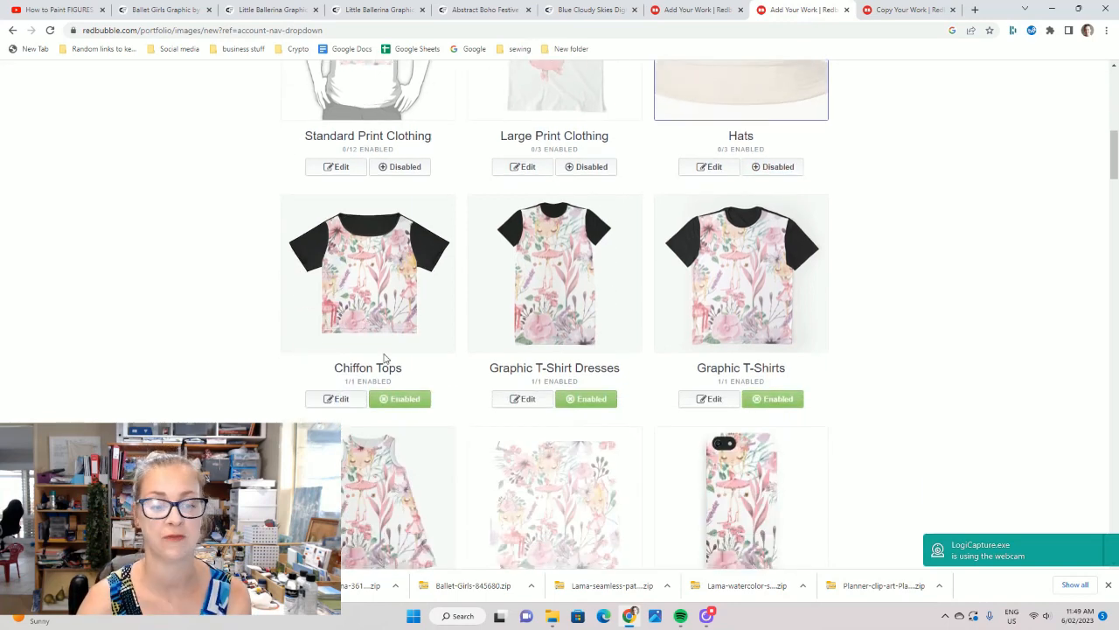
pyautogui.click(338, 399)
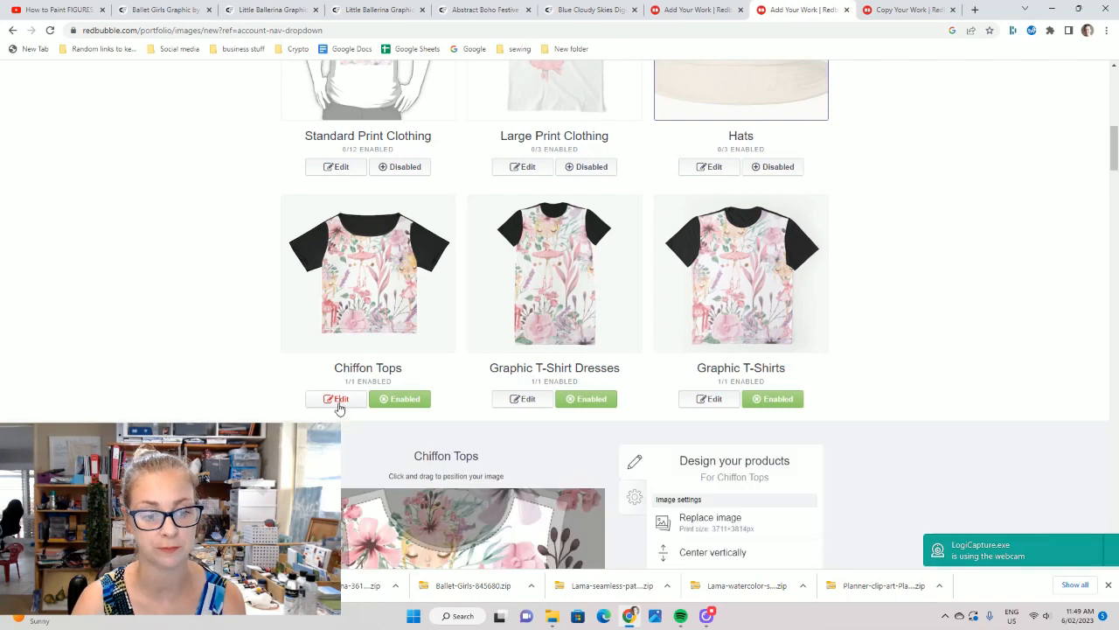
pyautogui.scroll(-3, 534, 243)
pyautogui.scroll(-1, 533, 239)
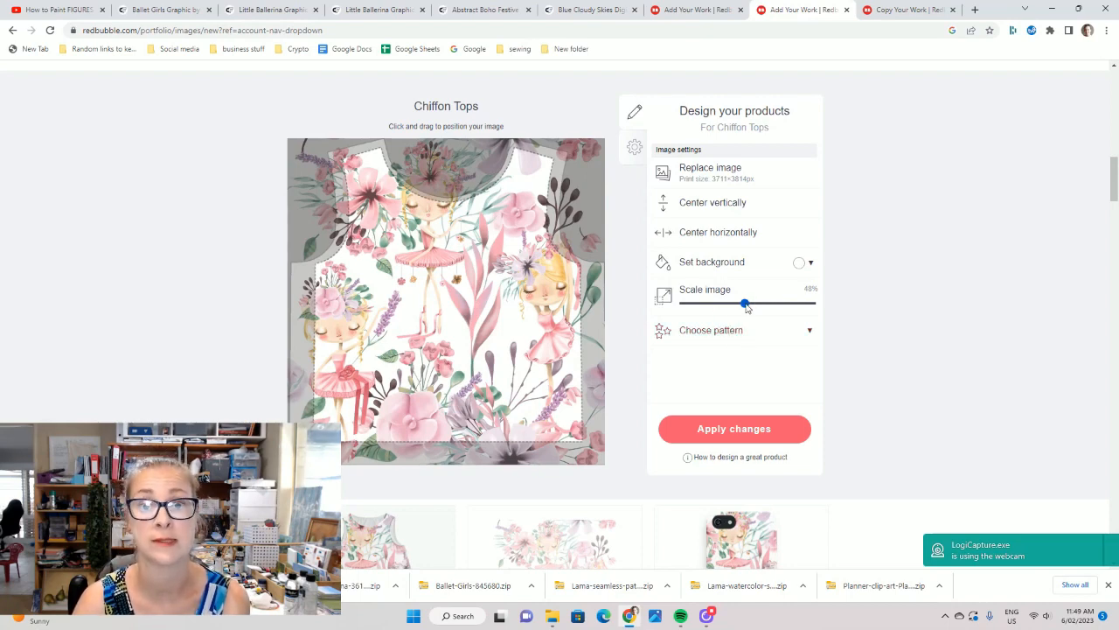
pyautogui.moveTo(745, 305)
pyautogui.mouseDown()
pyautogui.moveTo(714, 304)
pyautogui.moveTo(733, 303)
pyautogui.mouseUp()
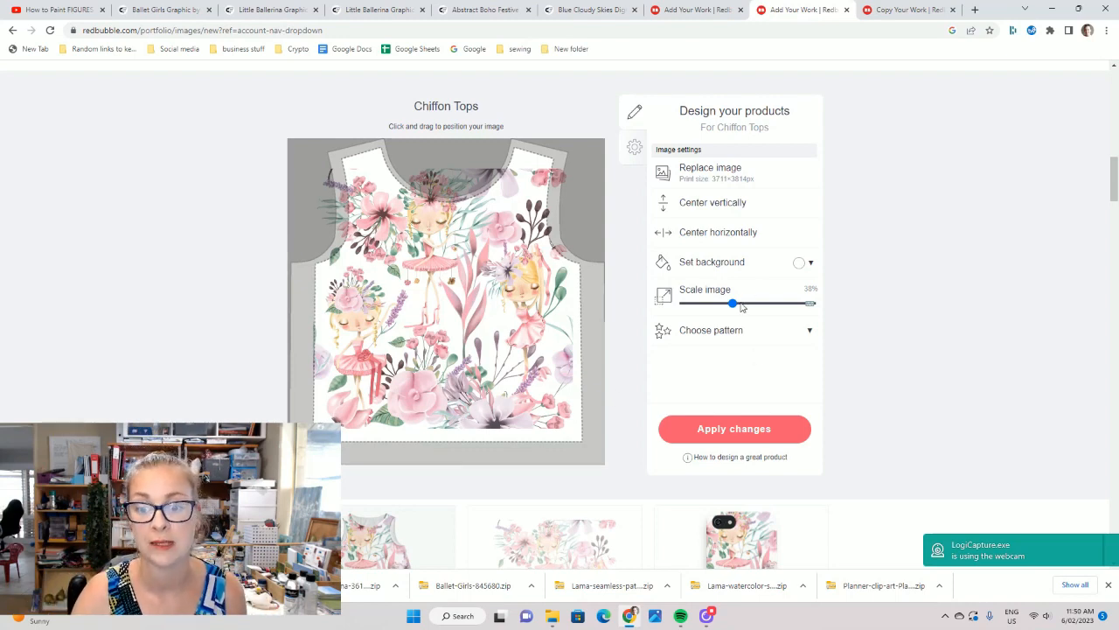
pyautogui.moveTo(742, 306); pyautogui.dragTo(767, 303)
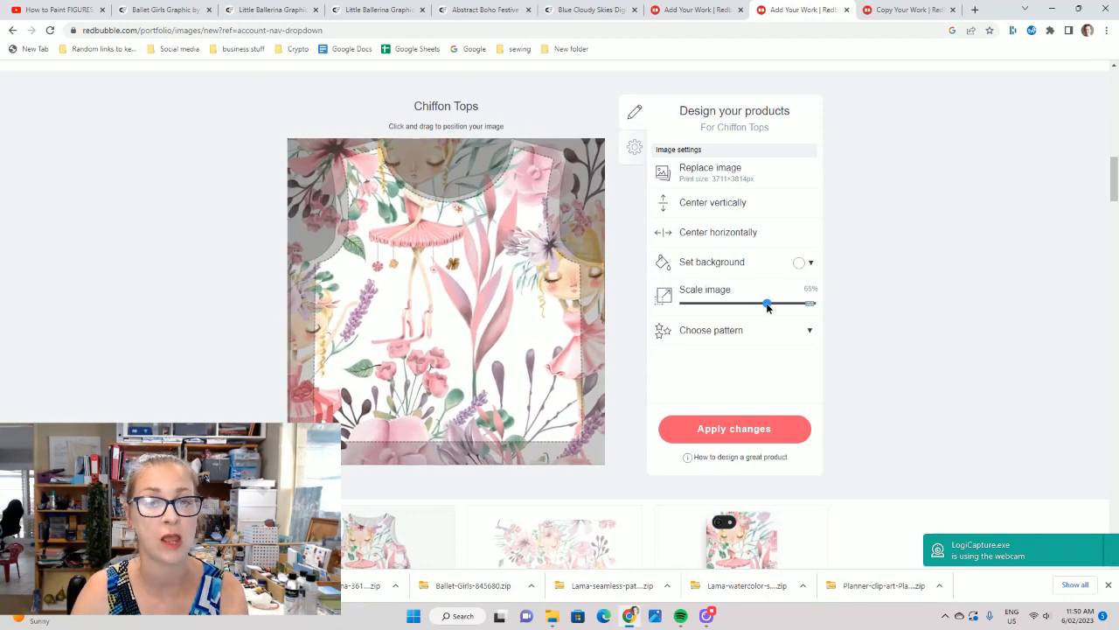
pyautogui.moveTo(768, 304); pyautogui.dragTo(729, 303)
# - Try repeating the ballerina image across Chiffon Tops as an offset grid at 45% scale
pyautogui.click(724, 336)
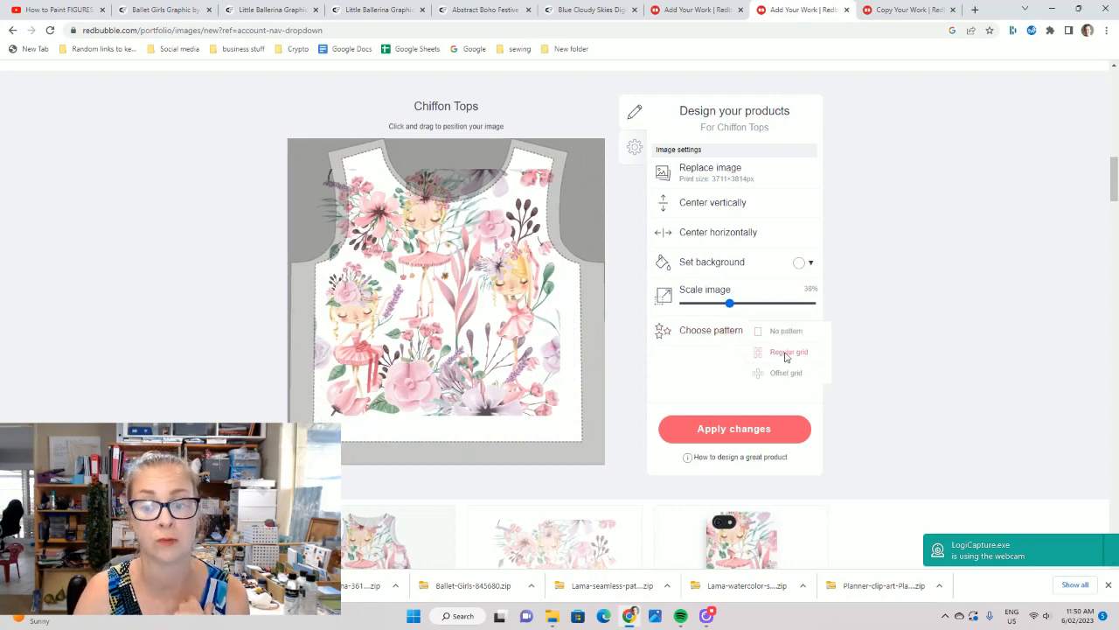
pyautogui.click(785, 374)
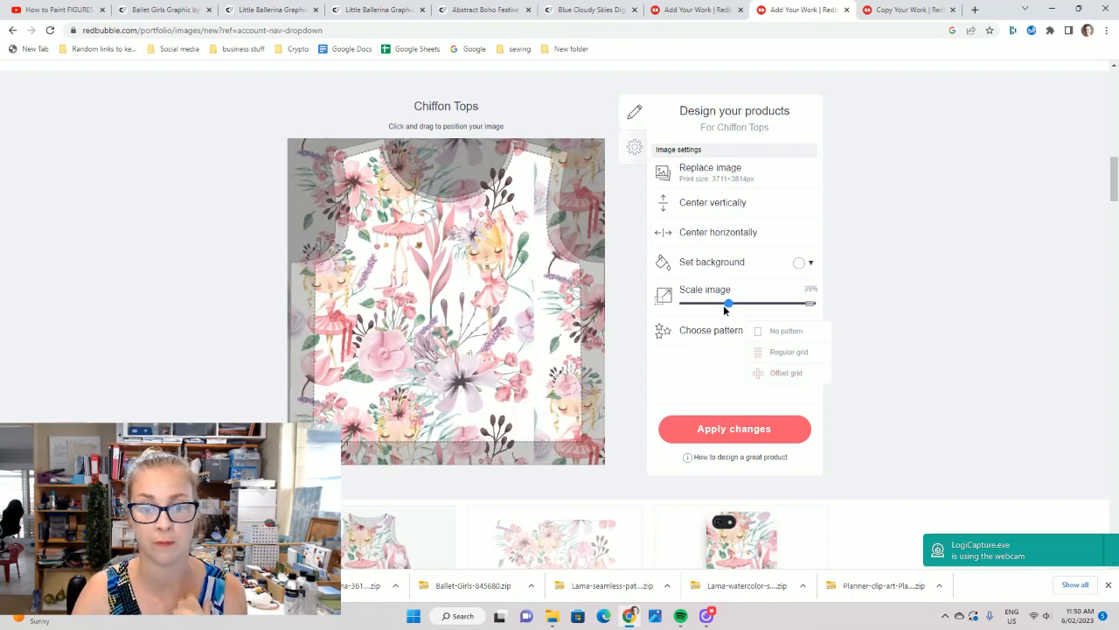
pyautogui.moveTo(723, 305); pyautogui.dragTo(749, 303)
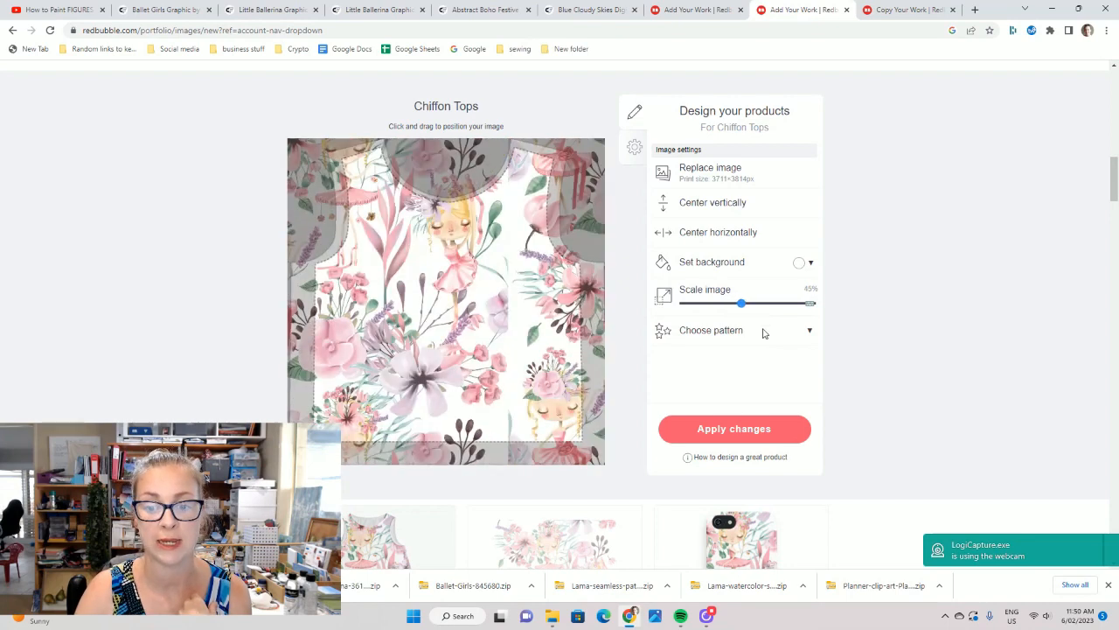
# - Try the repeated ballerina image on Chiffon Tops at smaller scales of 11%, 20%, 9% and 21%
pyautogui.click(761, 329)
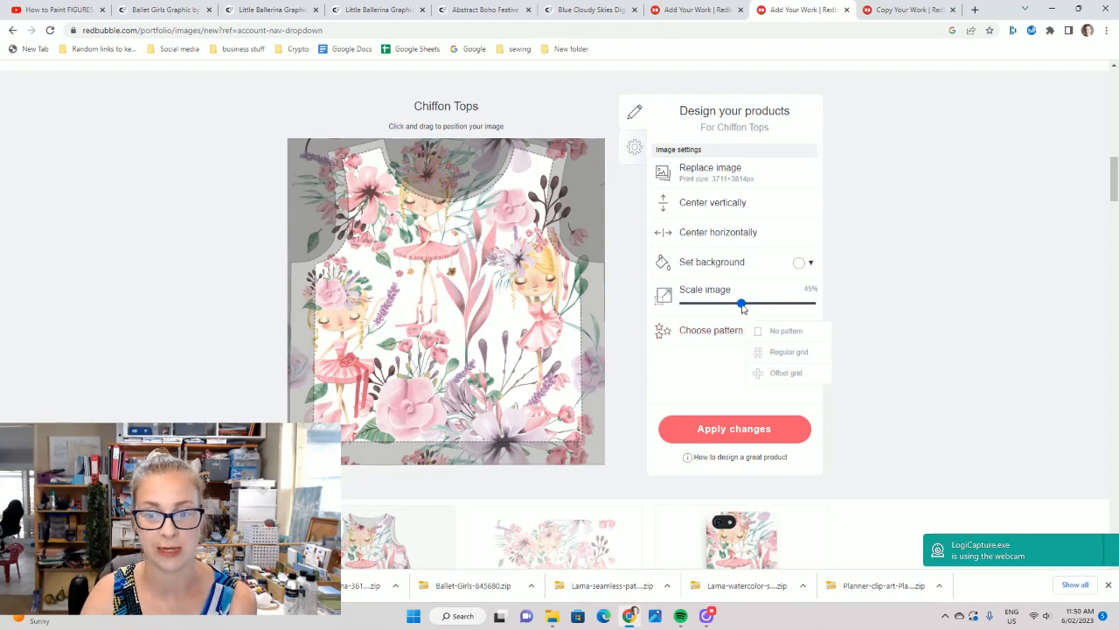
pyautogui.moveTo(741, 303); pyautogui.dragTo(700, 303)
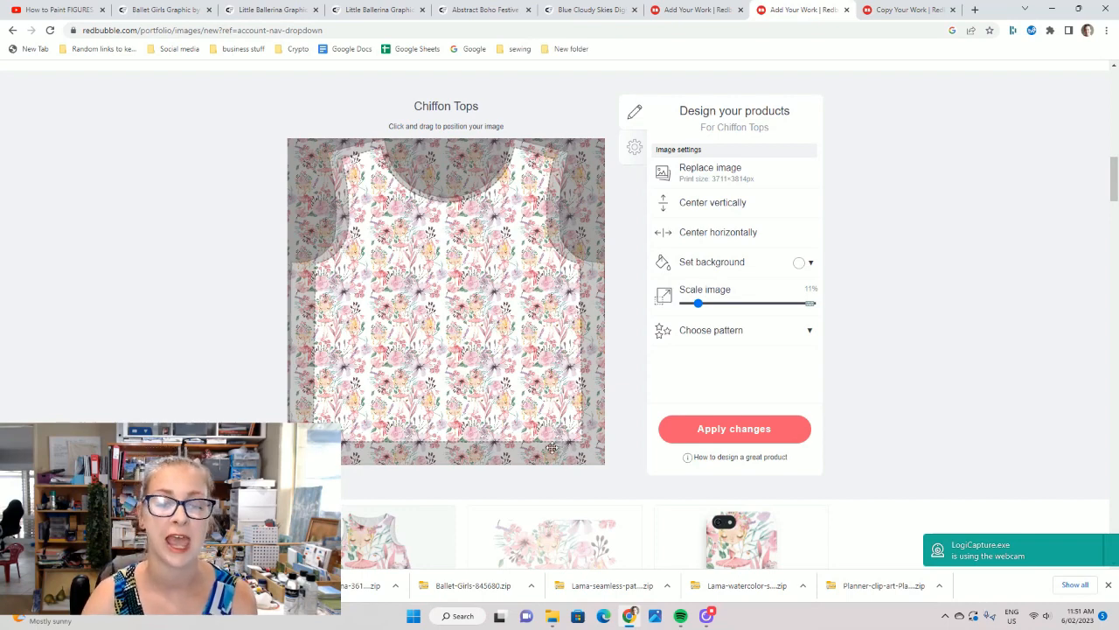
pyautogui.moveTo(699, 303); pyautogui.dragTo(709, 302)
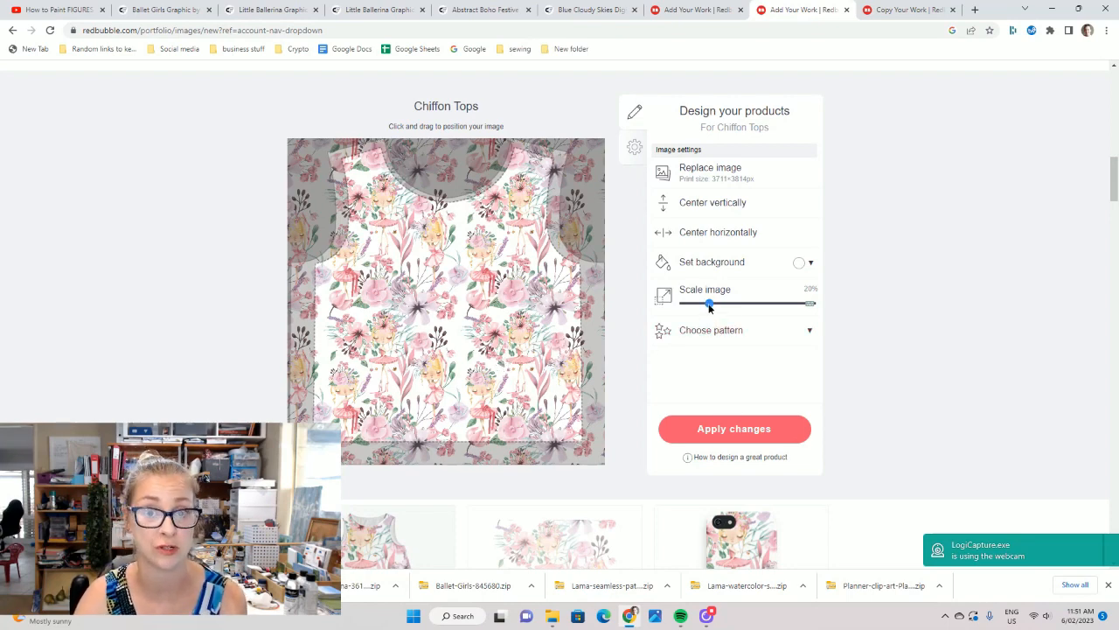
pyautogui.moveTo(710, 306)
pyautogui.mouseDown()
pyautogui.moveTo(687, 306)
pyautogui.moveTo(696, 303)
pyautogui.mouseUp()
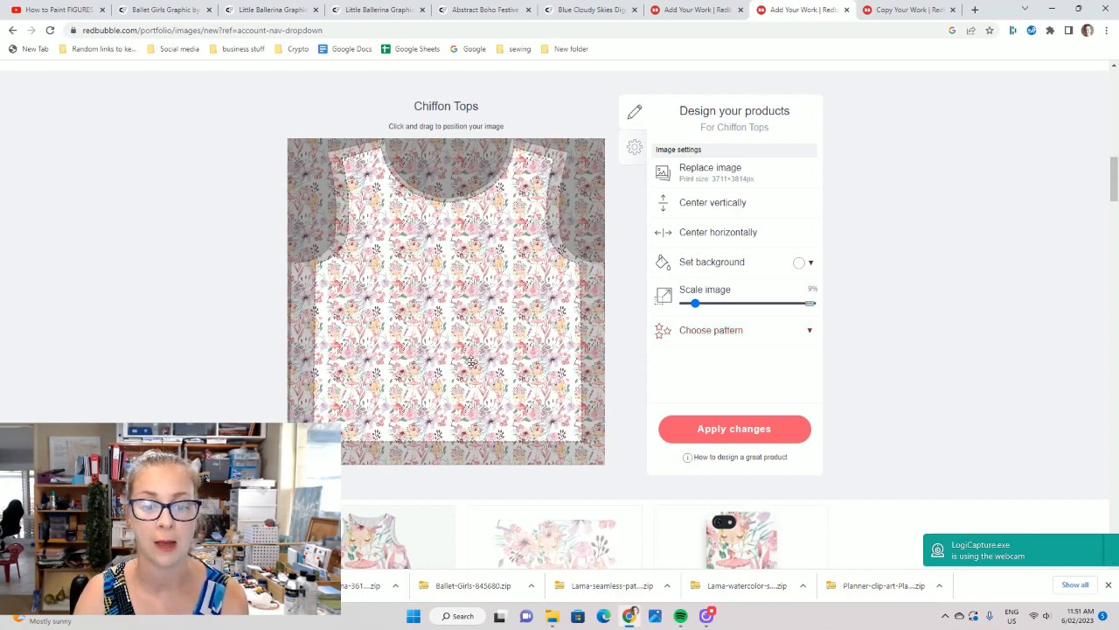
pyautogui.moveTo(696, 303); pyautogui.dragTo(711, 304)
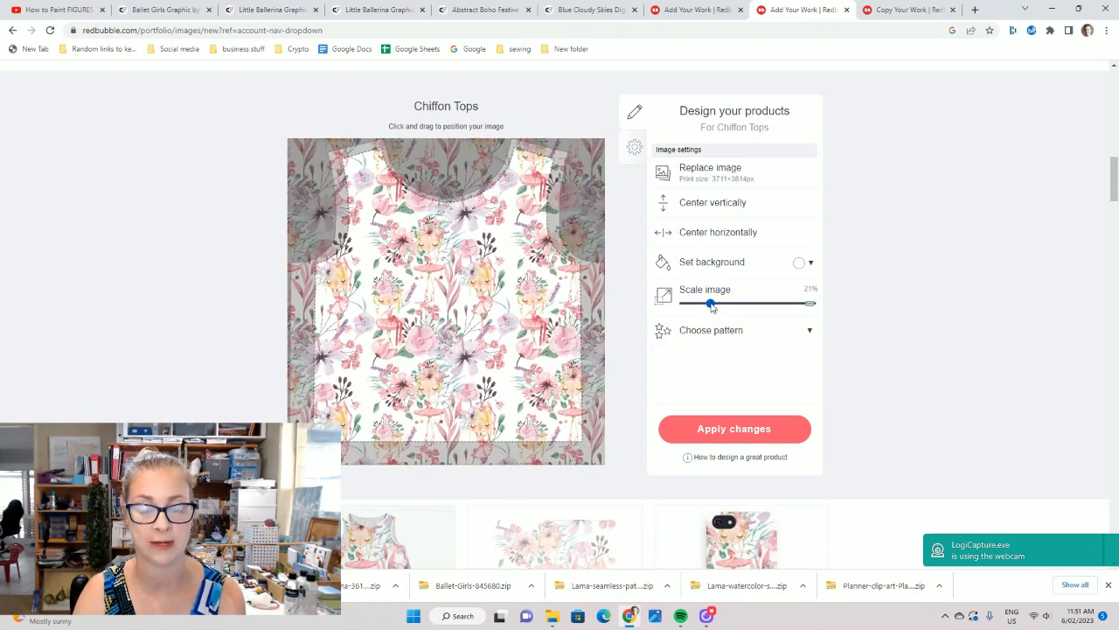
pyautogui.scroll(-2, 835, 446)
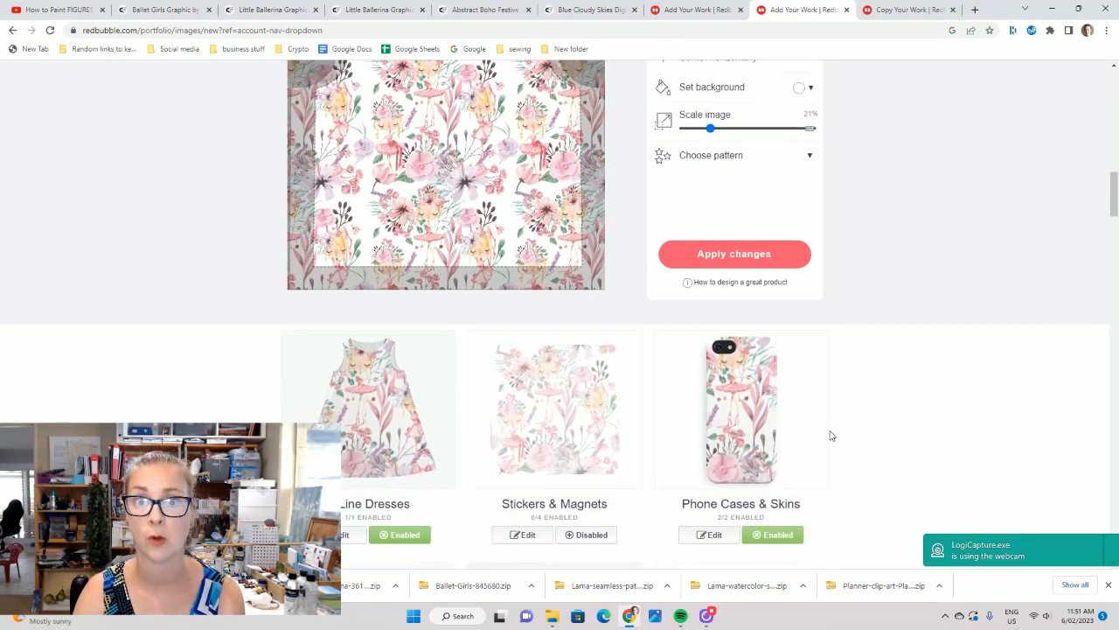
pyautogui.scroll(3, 832, 434)
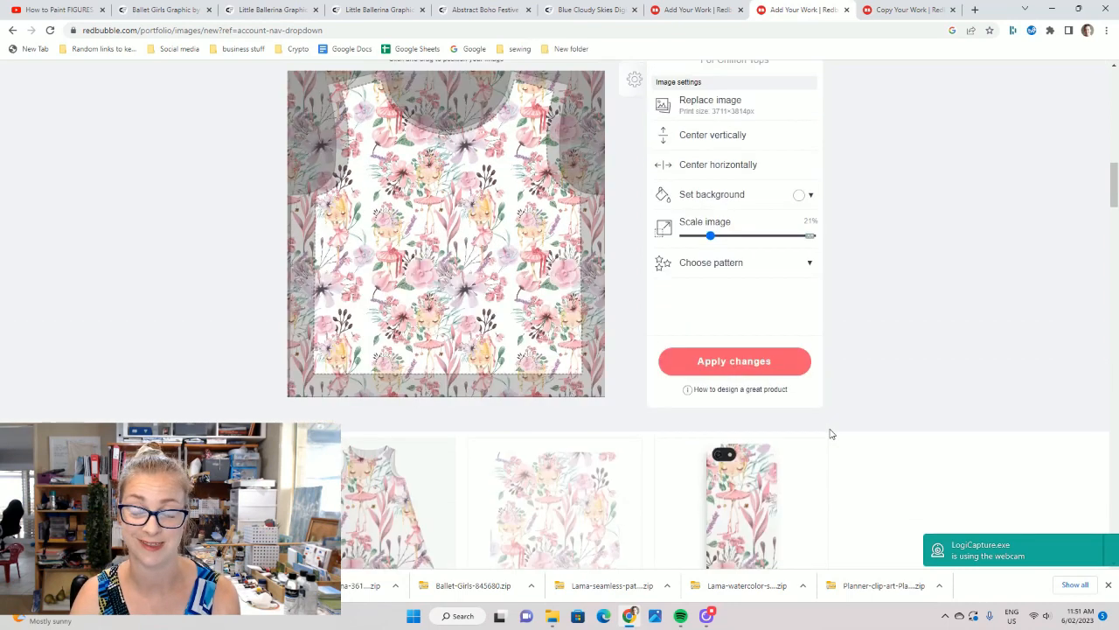
# - Replace the work's main image with the bunny pattern file "AA this one" from the DESIGN CHANNEL folder
pyautogui.scroll(10, 595, 385)
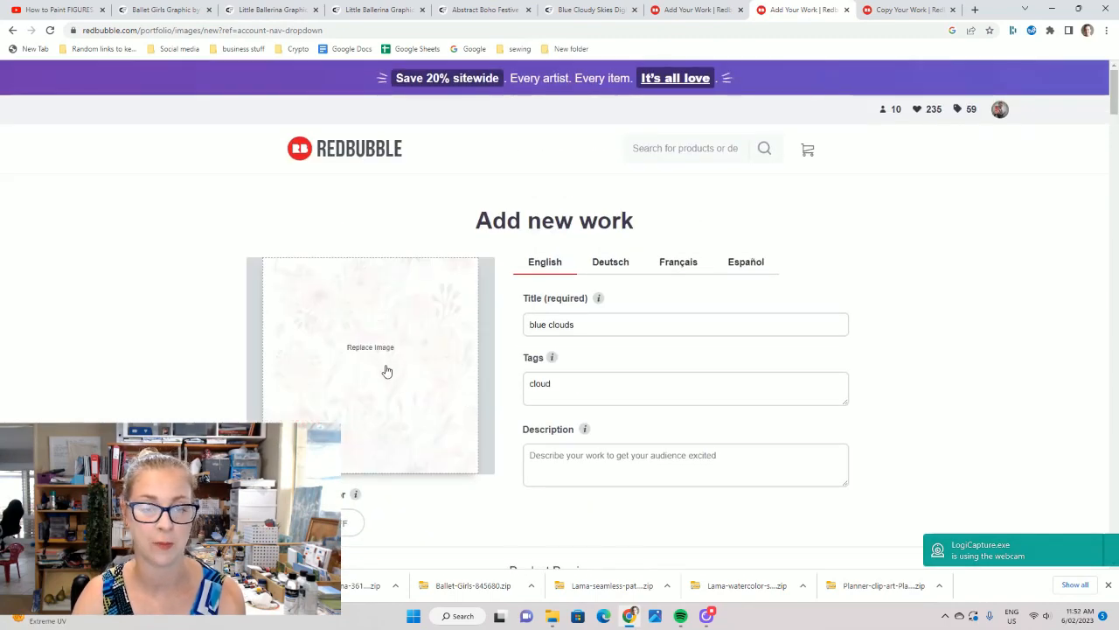
pyautogui.click(392, 372)
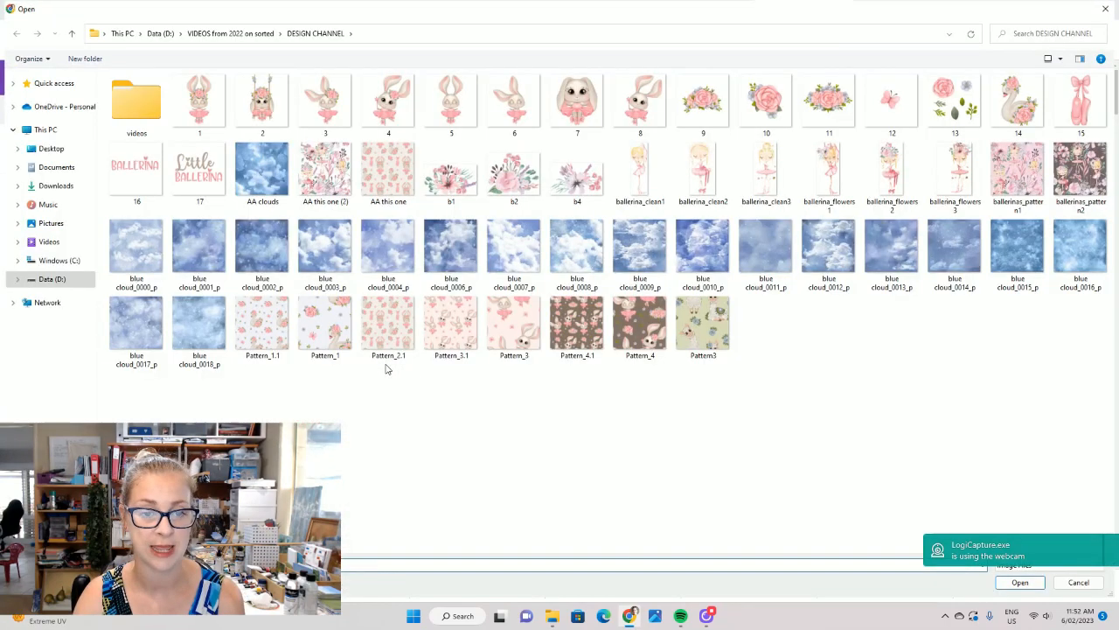
pyautogui.click(383, 175)
pyautogui.click(1019, 582)
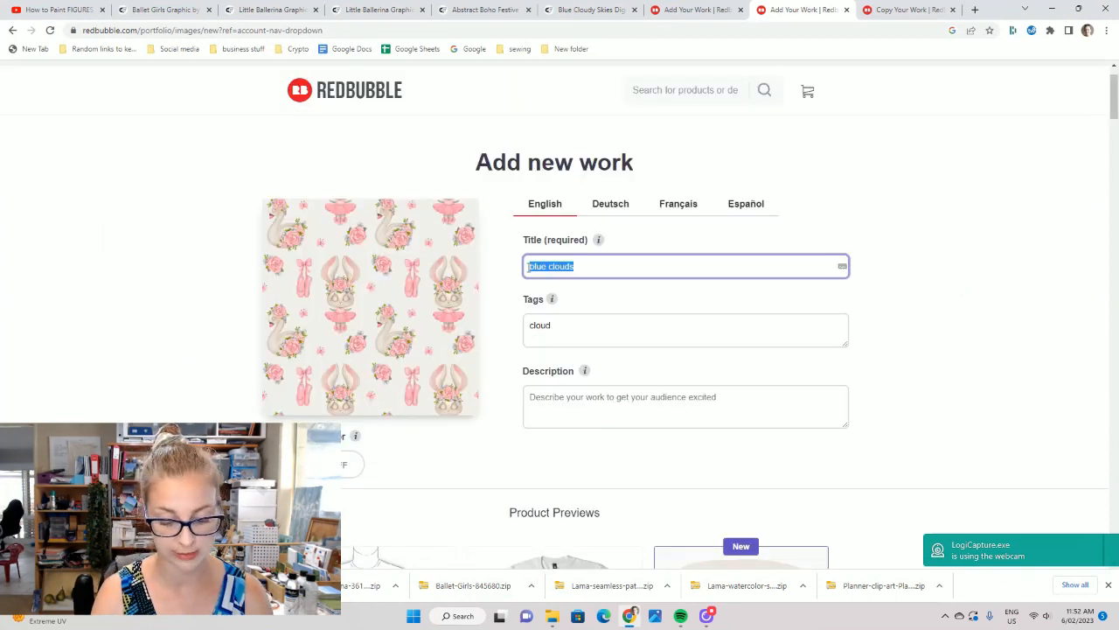
# - Title the work "Ballet Bunnies" and replace its tags with "bunny, ballet, pink, cute, seamless,"
pyautogui.write('Ballet Bunnies')
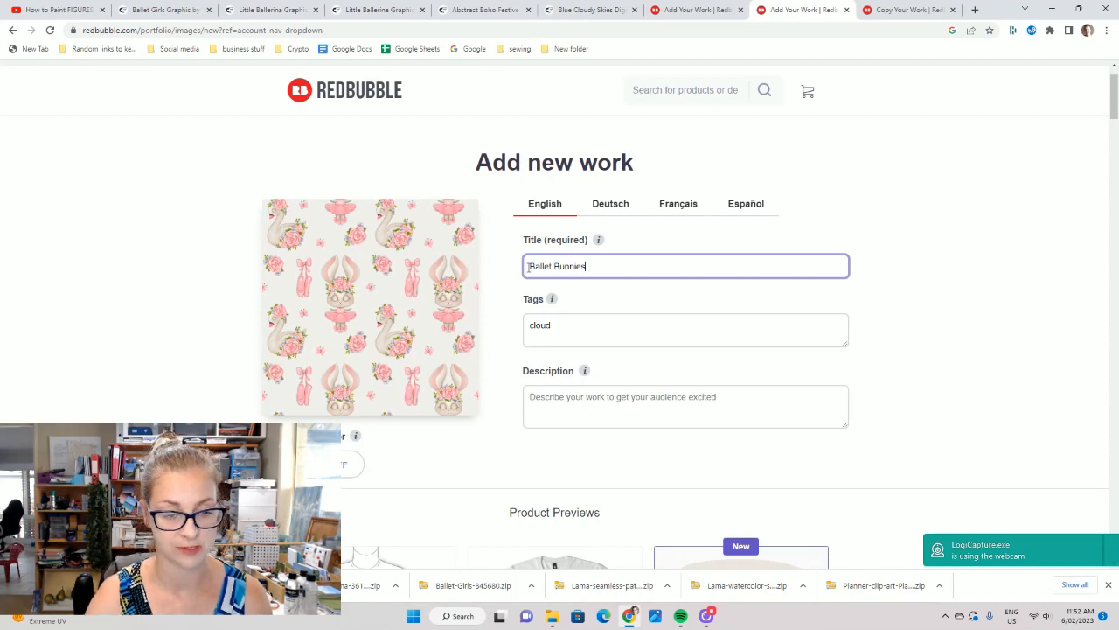
pyautogui.moveTo(563, 332); pyautogui.dragTo(530, 332)
pyautogui.write('bu')
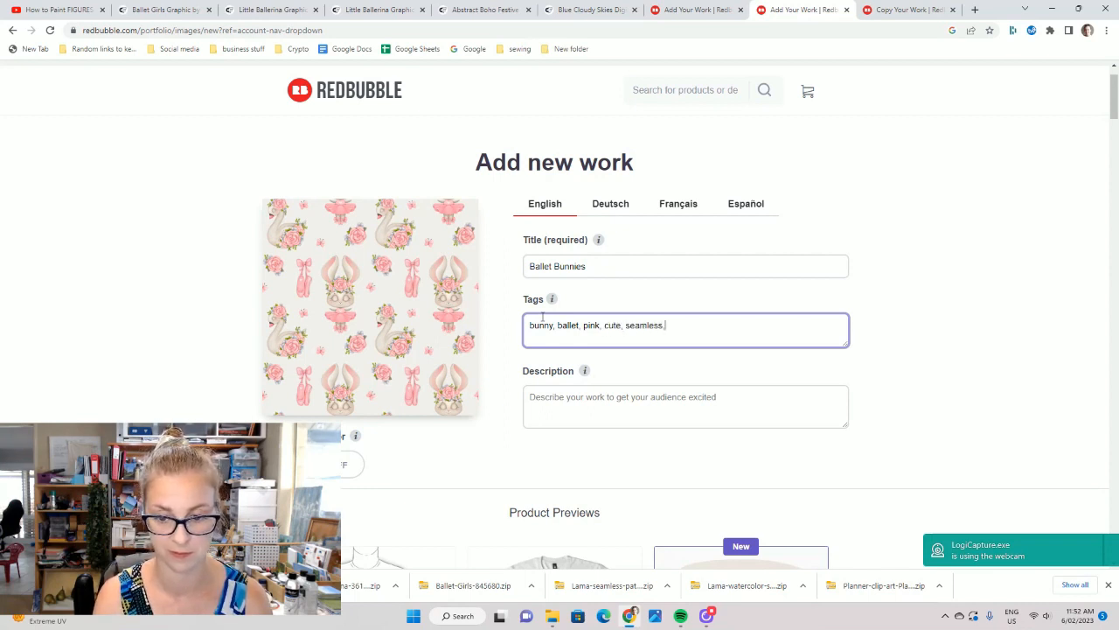
pyautogui.scroll(-1, 543, 385)
pyautogui.click(574, 350)
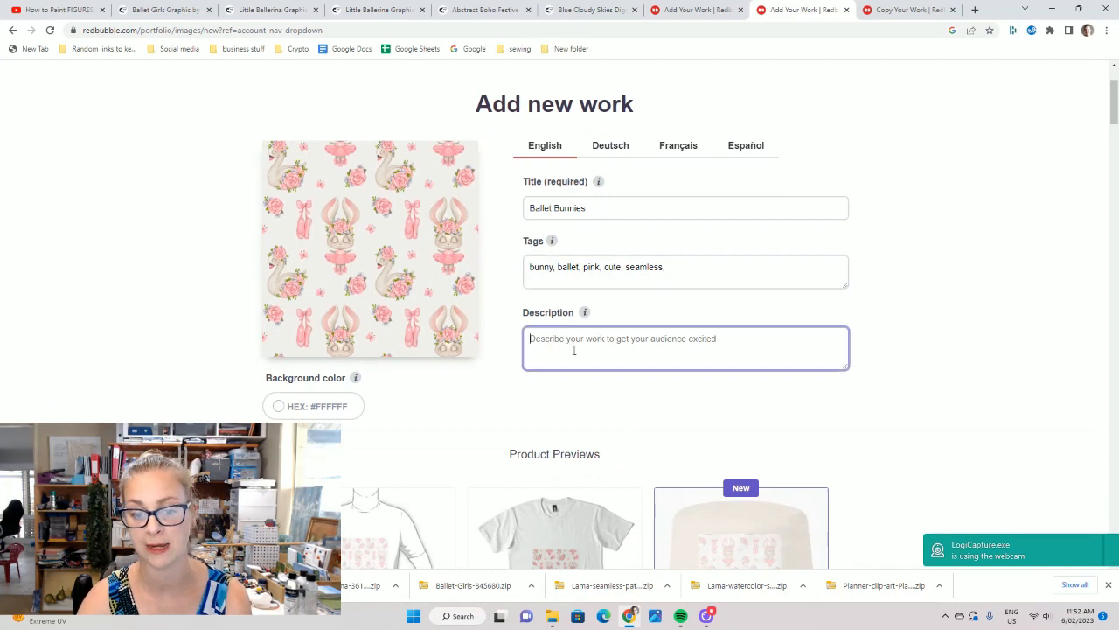
pyautogui.moveTo(588, 315)
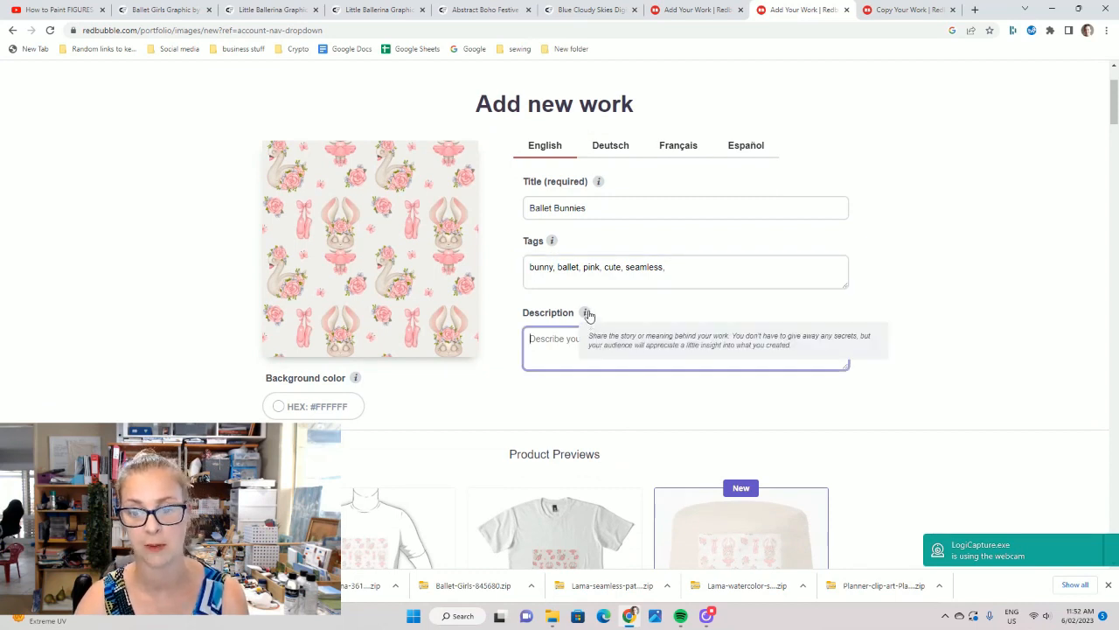
# - Open Chiffon Tops for editing, repeat the bunny pattern as a regular grid and shift it slightly downward on the top
pyautogui.scroll(-2, 588, 316)
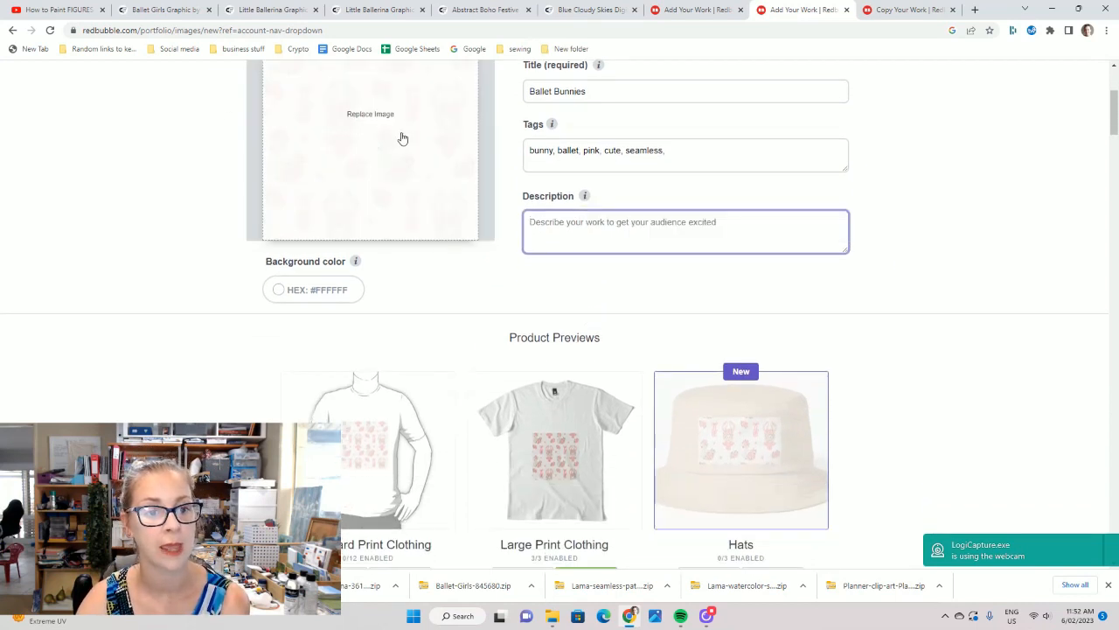
pyautogui.scroll(-2, 608, 391)
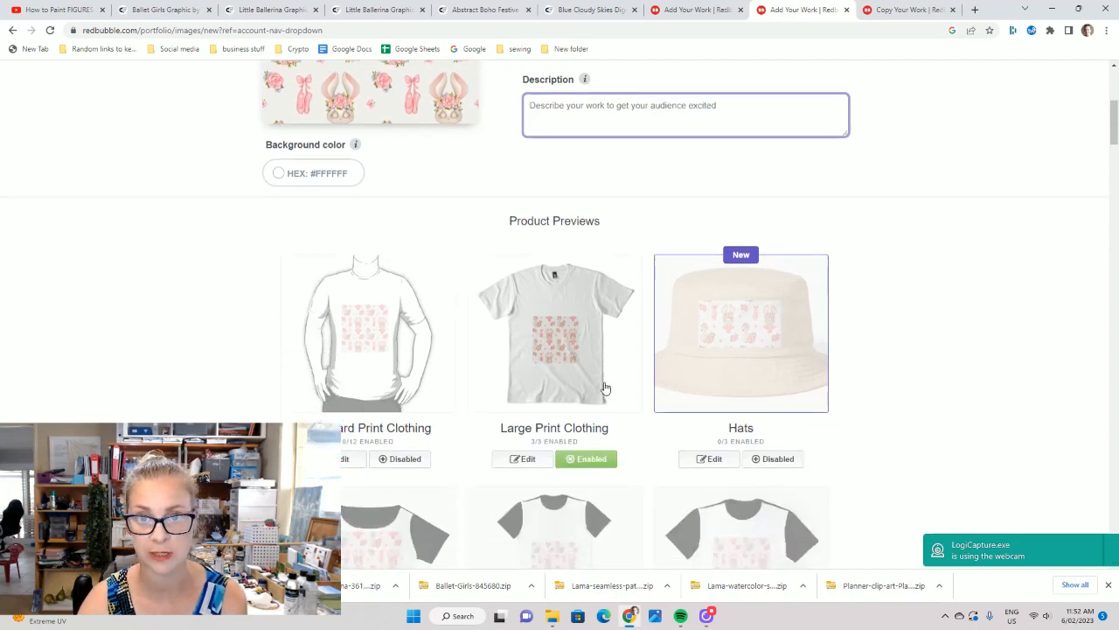
pyautogui.scroll(-3, 602, 377)
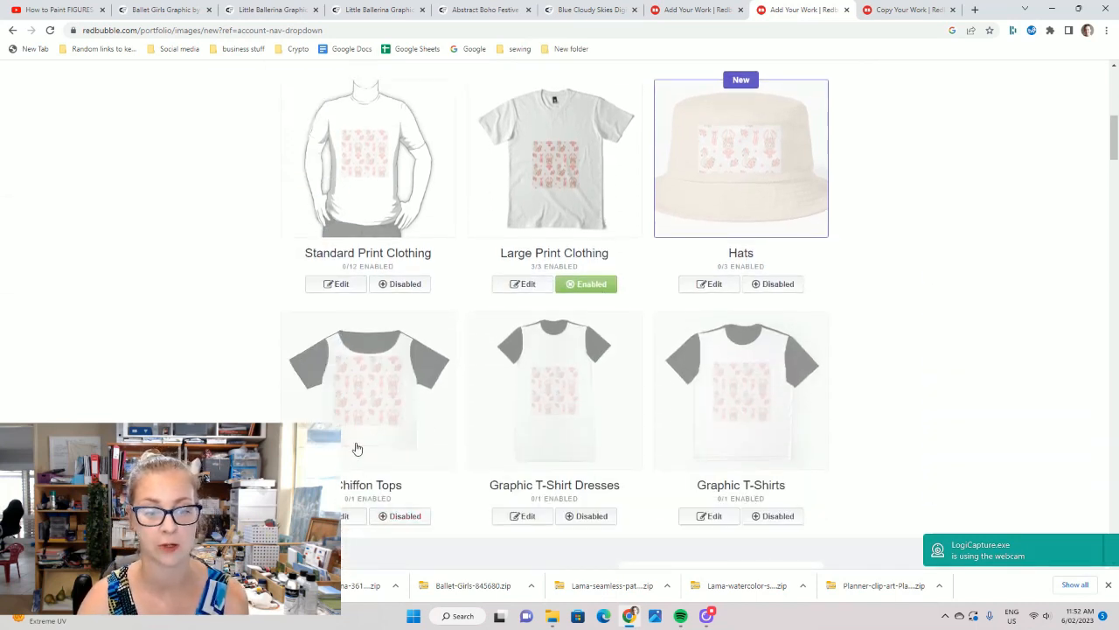
pyautogui.scroll(-3, 647, 472)
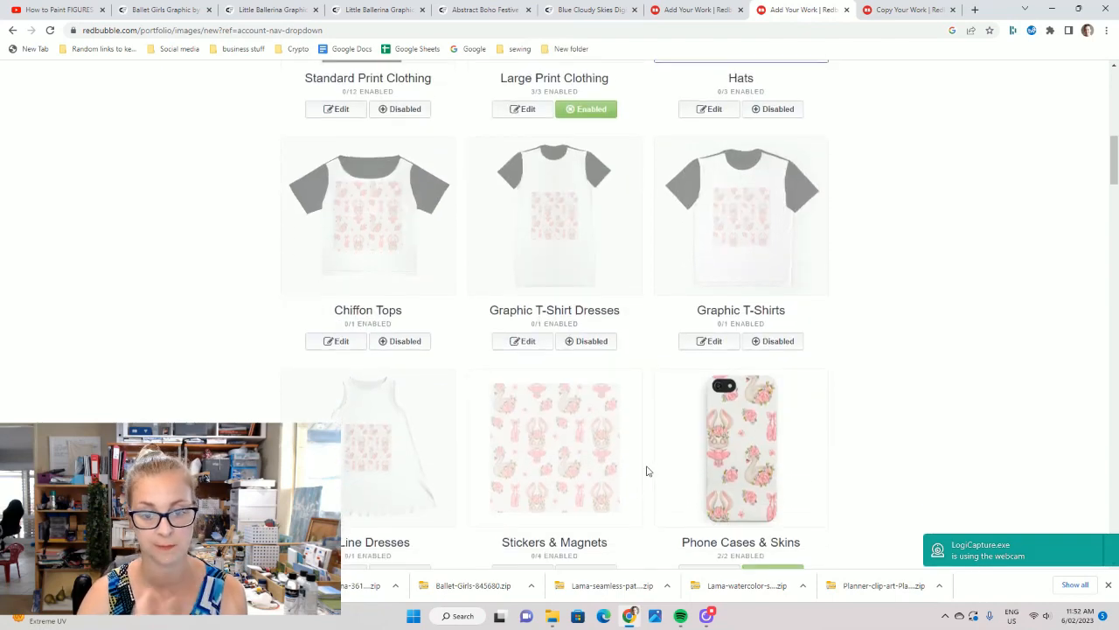
pyautogui.scroll(-4, 342, 185)
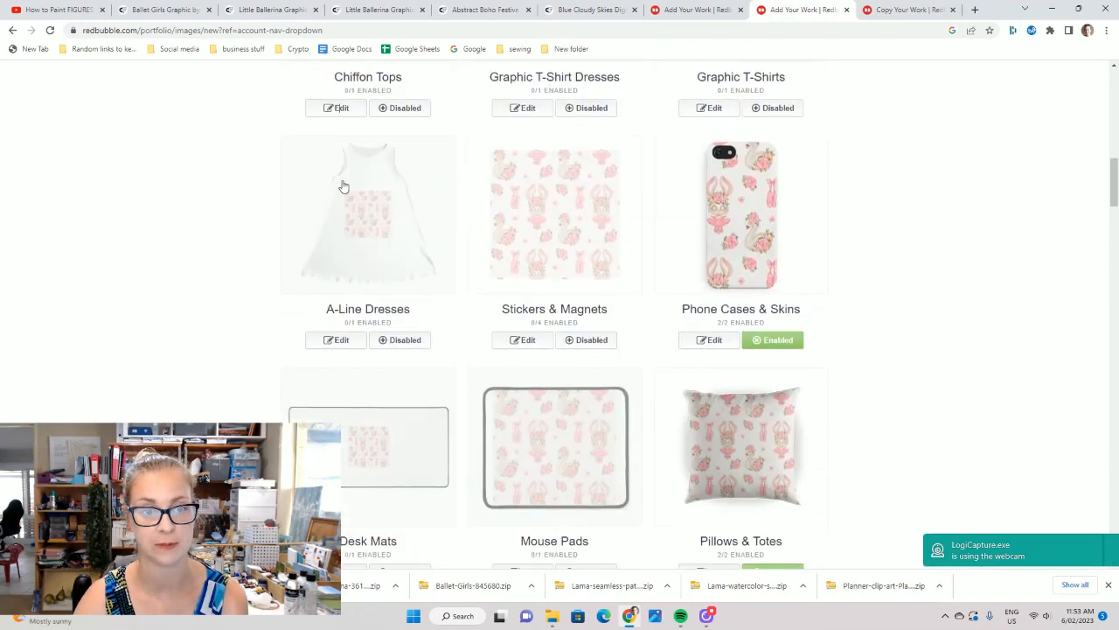
pyautogui.scroll(1, 344, 166)
pyautogui.click(342, 166)
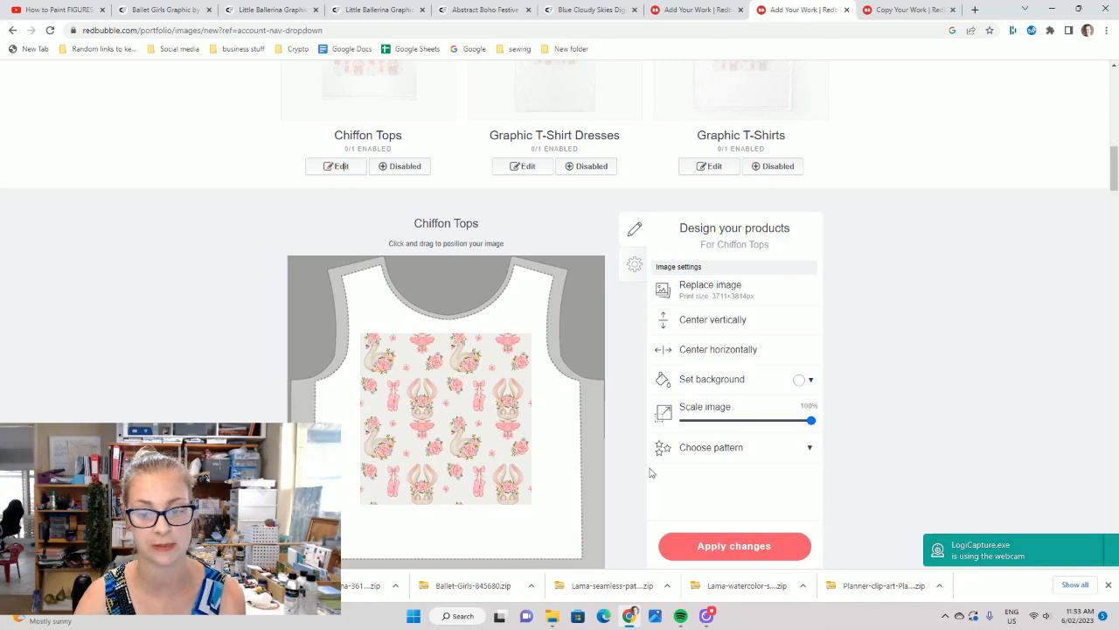
pyautogui.click(742, 450)
pyautogui.click(773, 477)
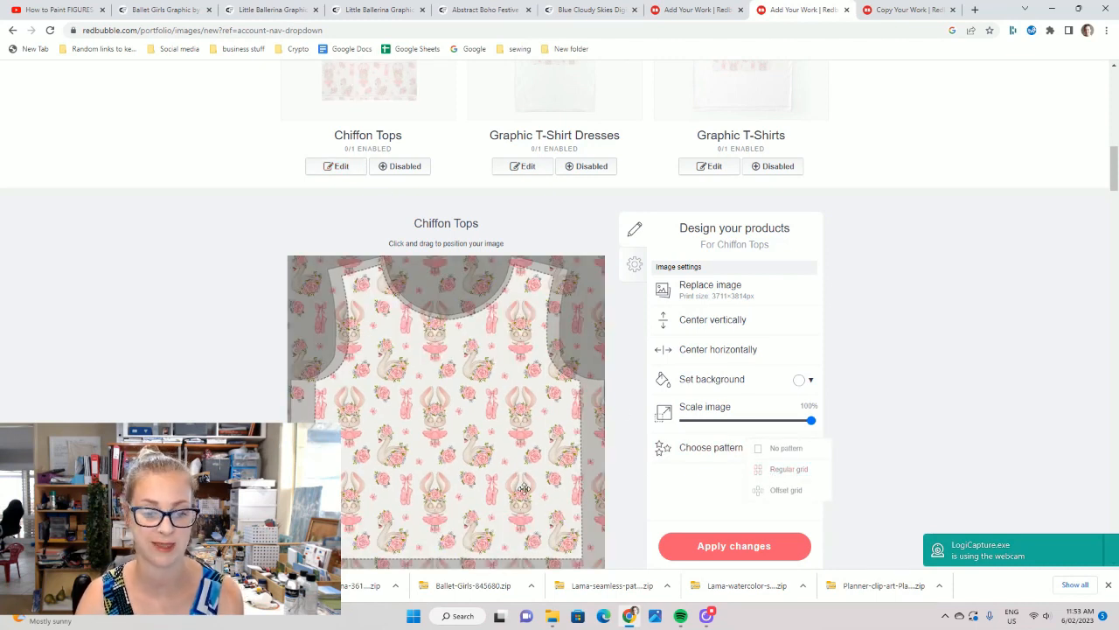
pyautogui.moveTo(497, 450); pyautogui.dragTo(503, 471)
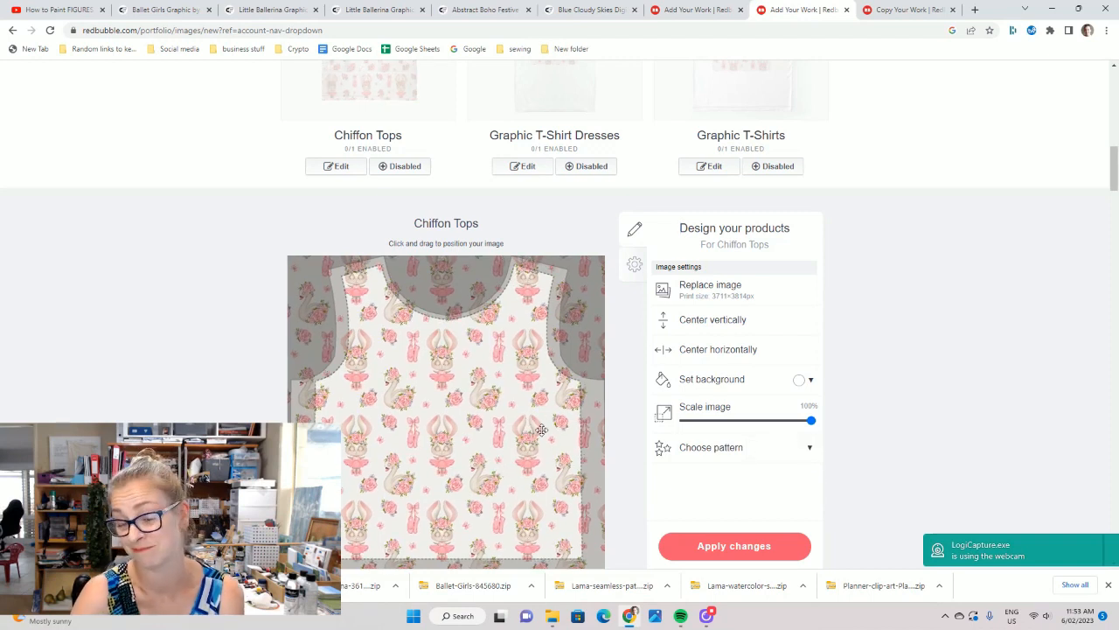
# - Scale the Chiffon Tops bunny pattern to 55%, apply the changes and enable the product
pyautogui.moveTo(806, 421); pyautogui.dragTo(775, 422)
pyautogui.click(756, 451)
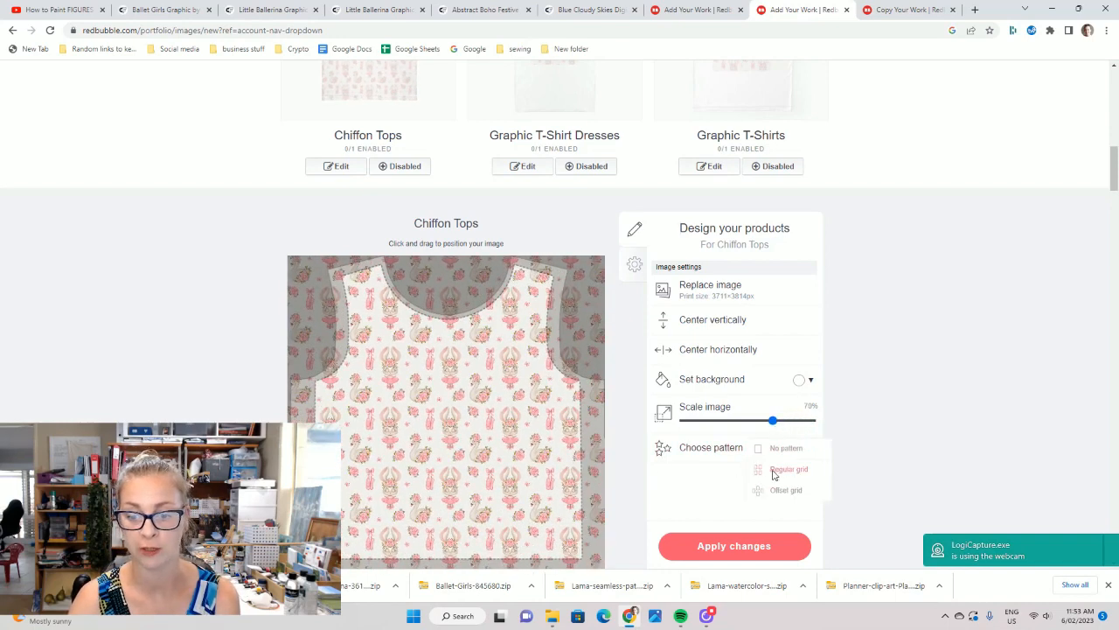
pyautogui.moveTo(771, 422)
pyautogui.mouseDown()
pyautogui.moveTo(851, 415)
pyautogui.moveTo(755, 420)
pyautogui.mouseUp()
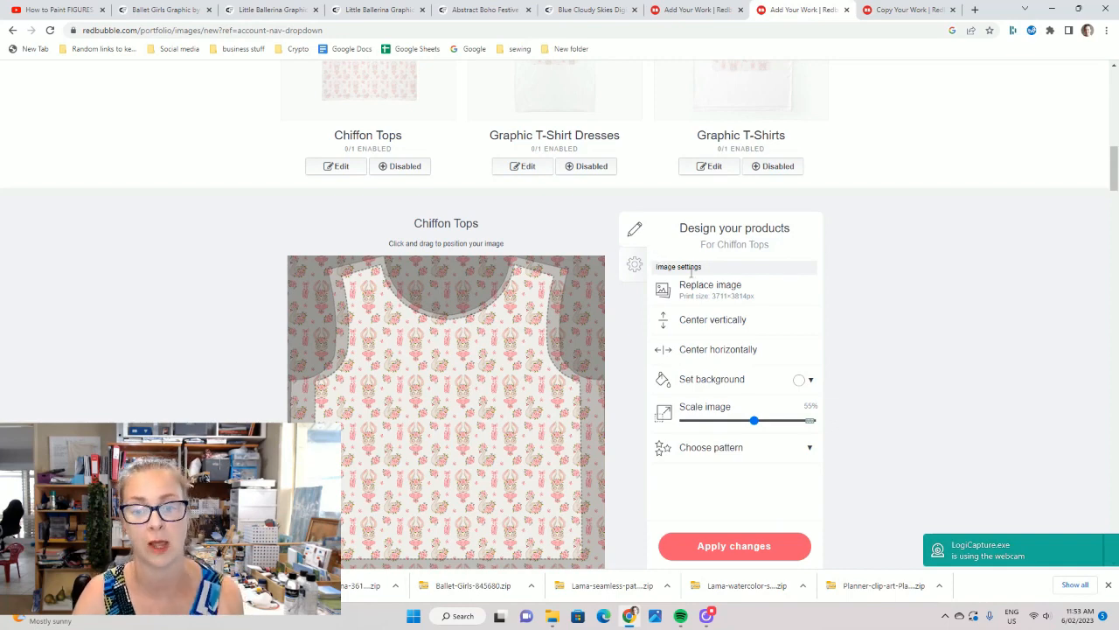
pyautogui.scroll(-1, 940, 418)
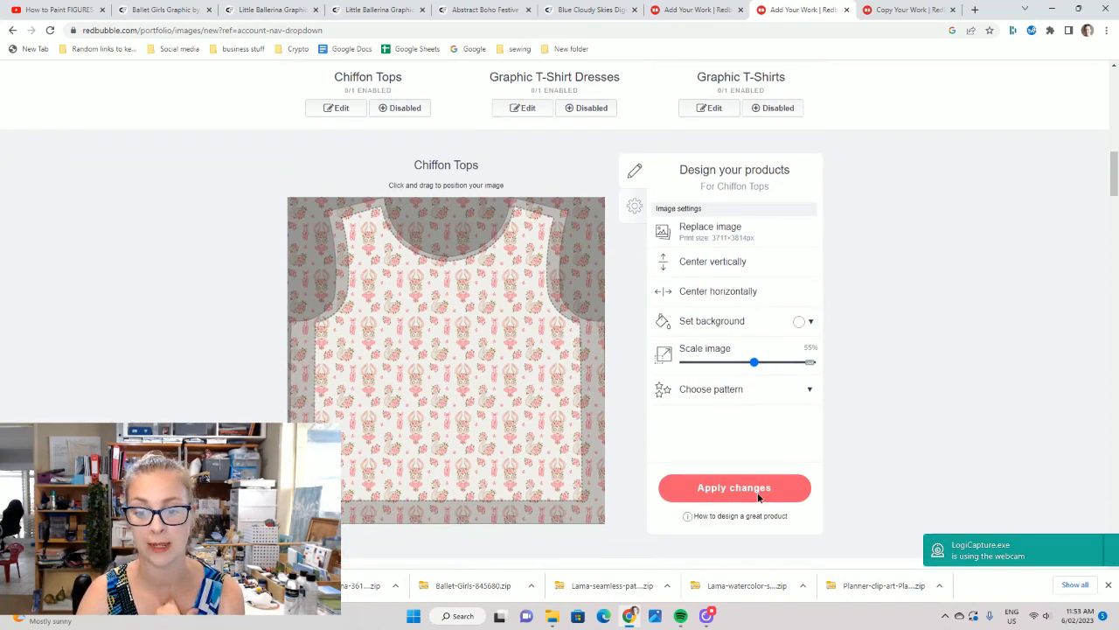
pyautogui.click(758, 491)
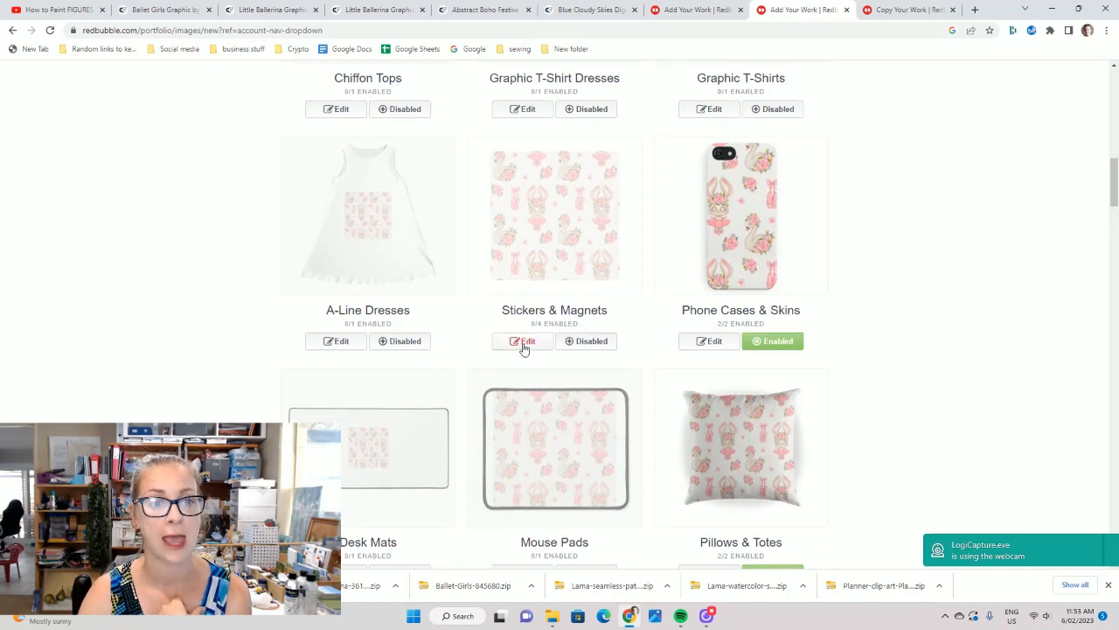
pyautogui.scroll(3, 463, 315)
pyautogui.click(404, 286)
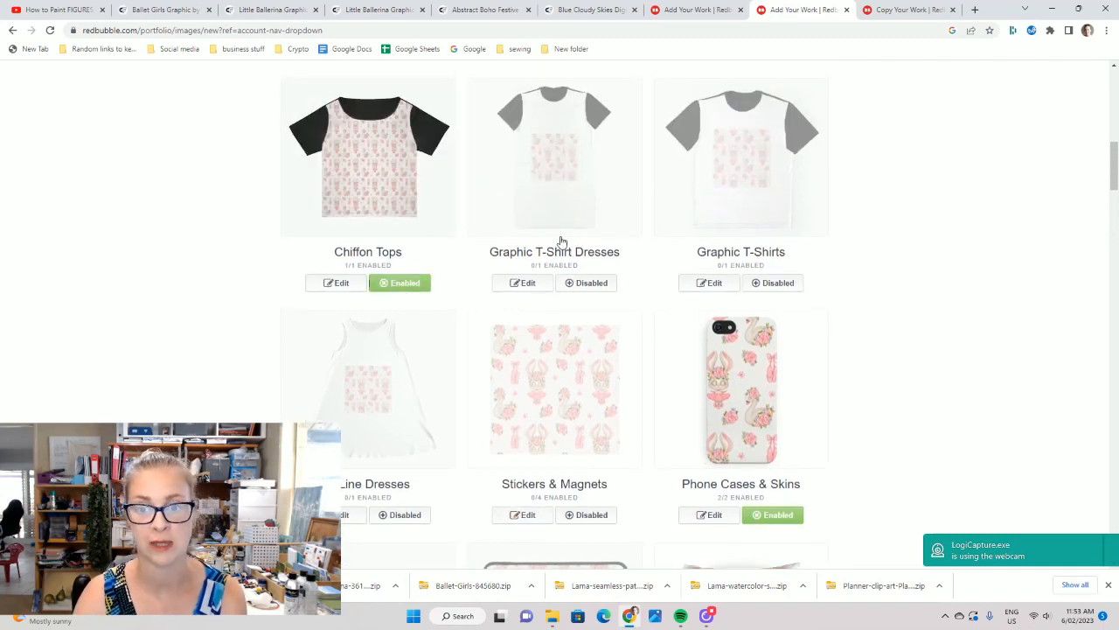
# - Repeat the bunny pattern across Graphic T-Shirt Dresses as a regular grid at 91% scale, apply it and enable the product
pyautogui.click(571, 179)
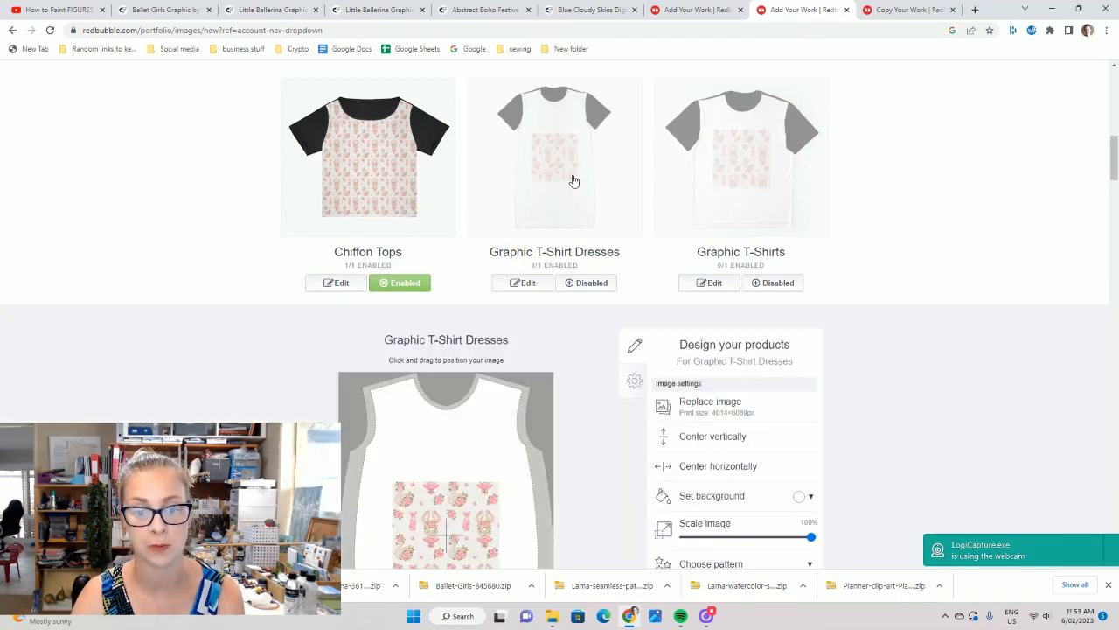
pyautogui.scroll(-2, 682, 385)
pyautogui.click(721, 447)
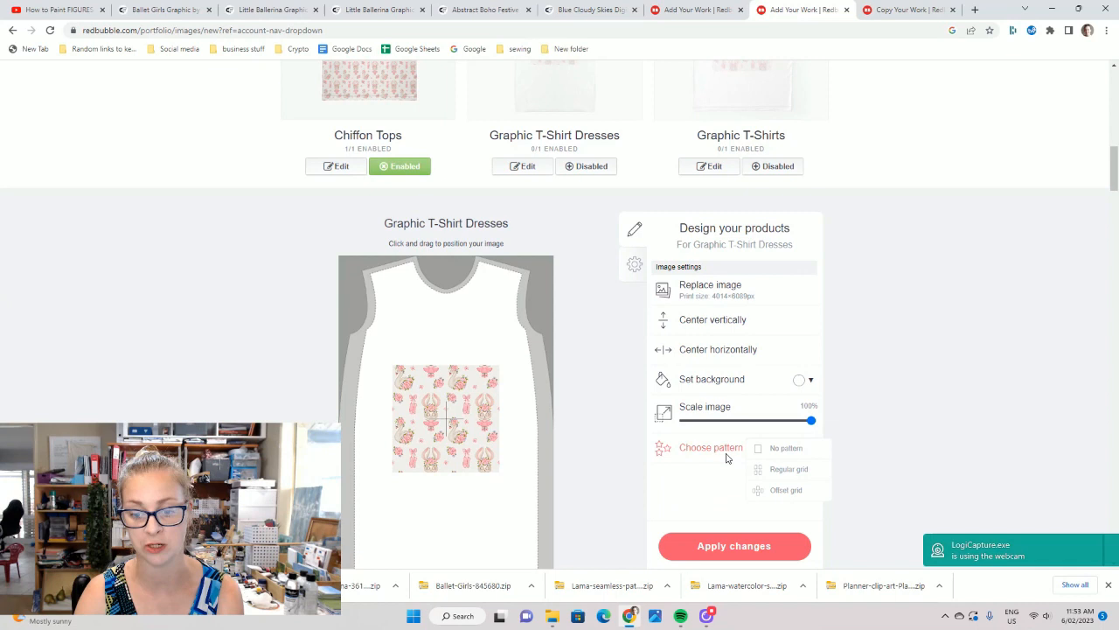
pyautogui.click(784, 471)
pyautogui.moveTo(812, 421); pyautogui.dragTo(800, 422)
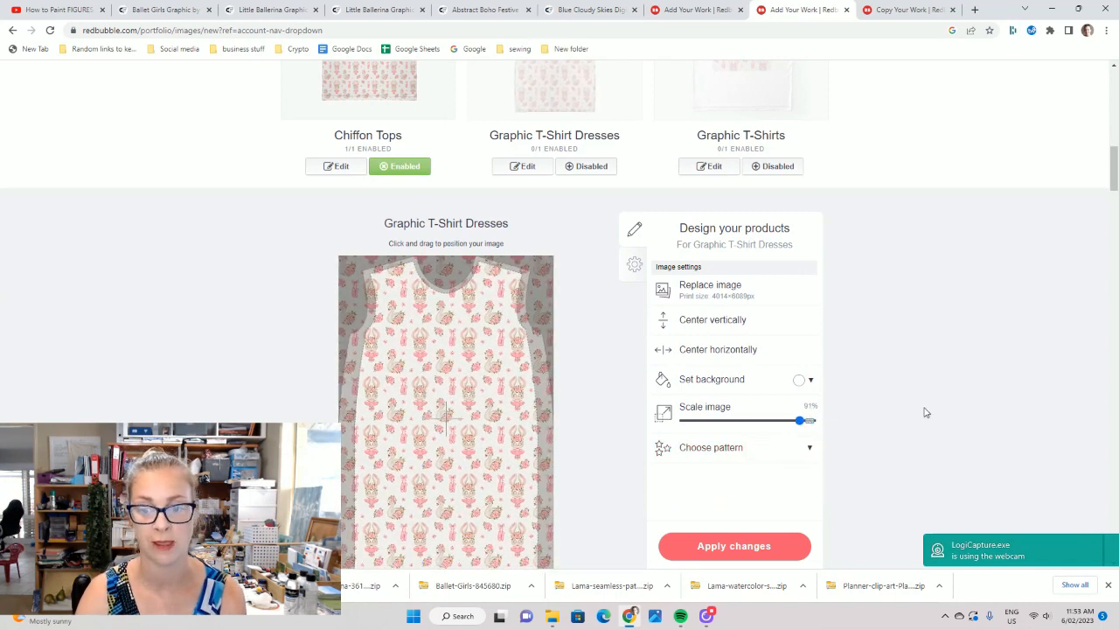
pyautogui.scroll(-1, 926, 412)
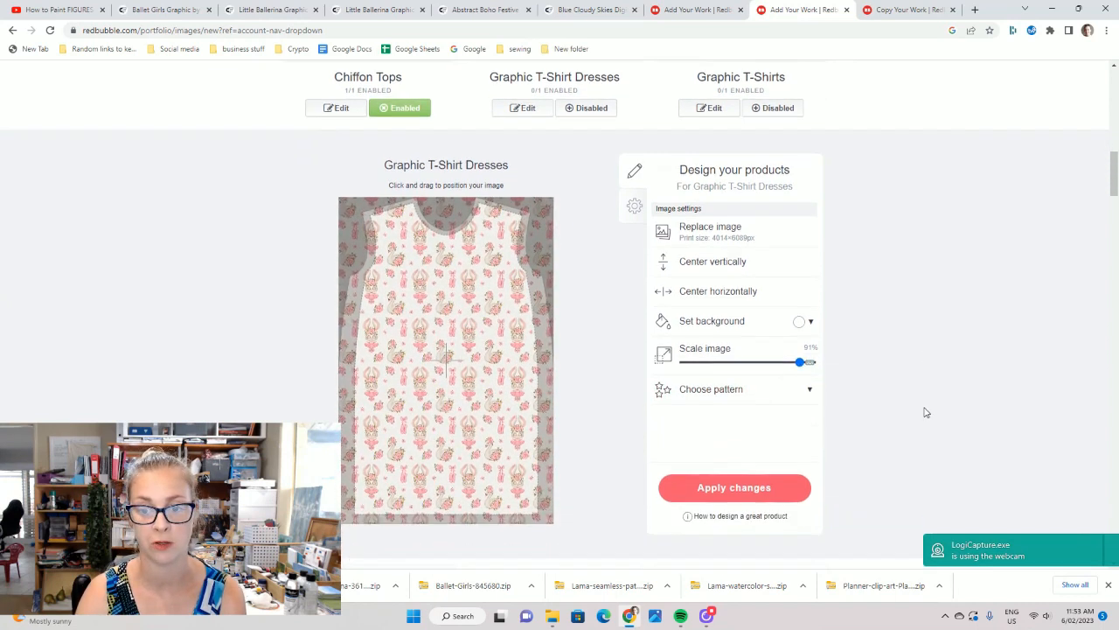
pyautogui.click(757, 489)
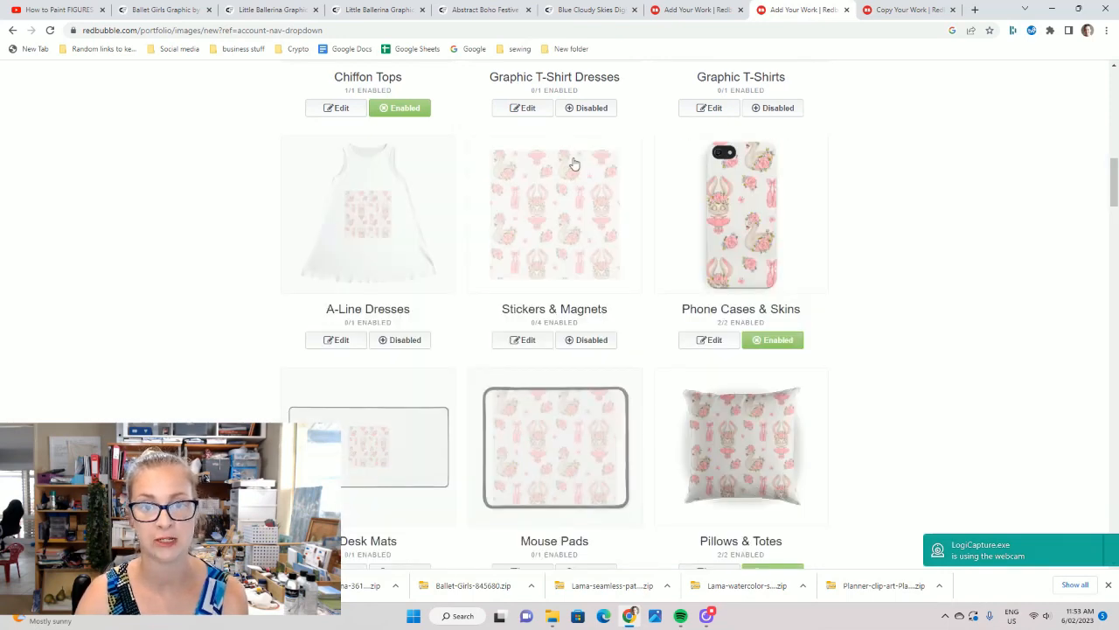
pyautogui.scroll(2, 582, 219)
pyautogui.click(590, 288)
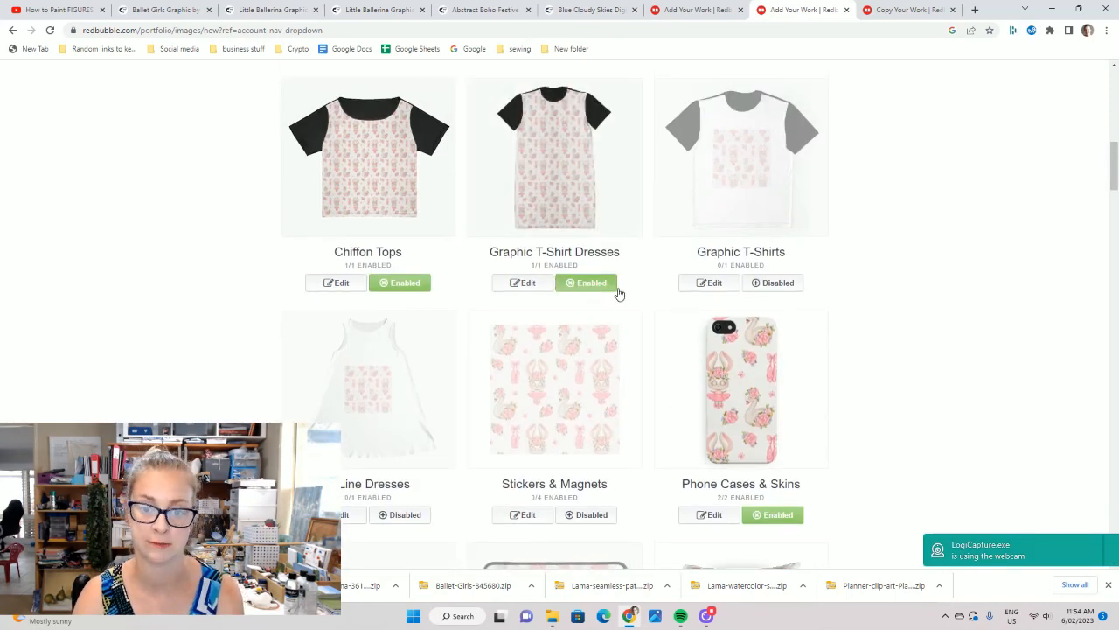
# - Enable Graphic T-Shirts, repeat the bunny pattern across the shirt as a regular grid at 94% scale and apply the changes
pyautogui.click(776, 284)
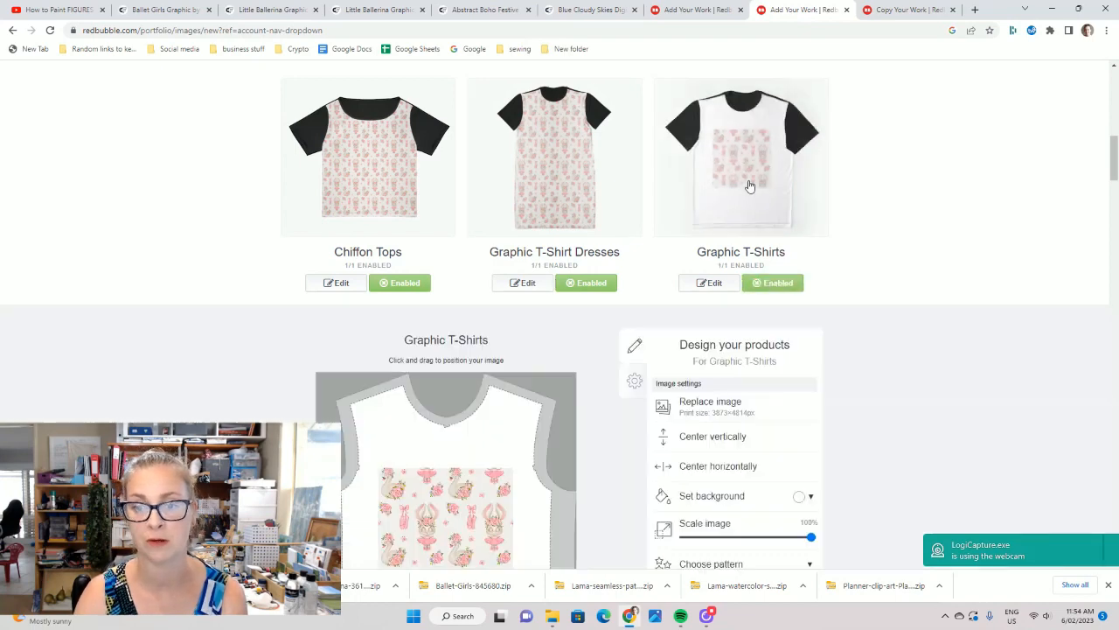
pyautogui.scroll(-1, 770, 308)
pyautogui.click(727, 450)
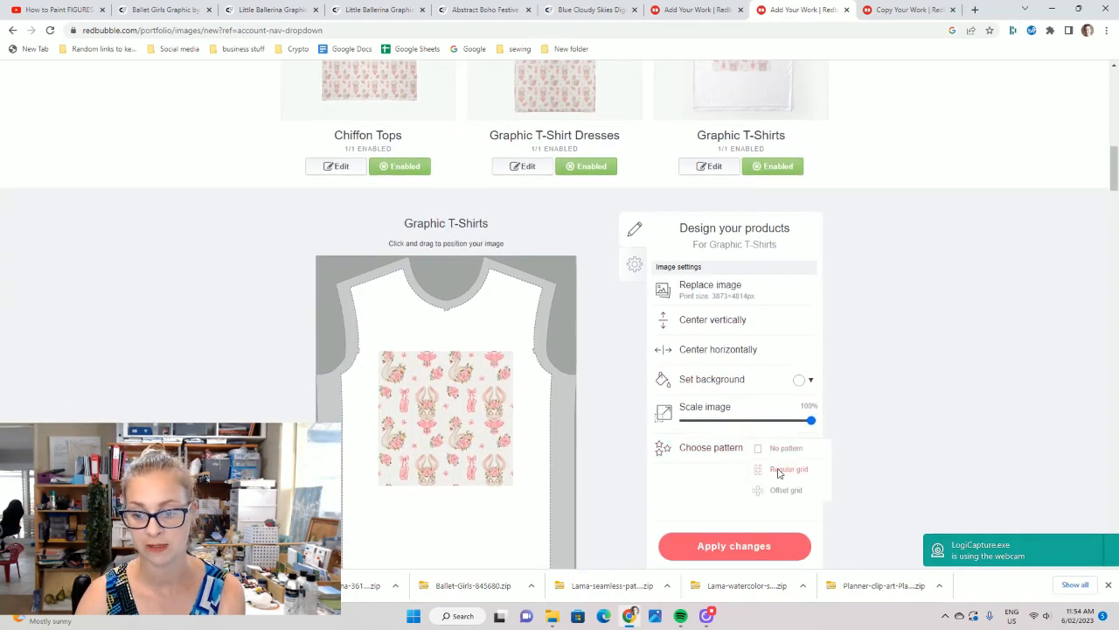
pyautogui.click(779, 471)
pyautogui.moveTo(811, 420); pyautogui.dragTo(805, 422)
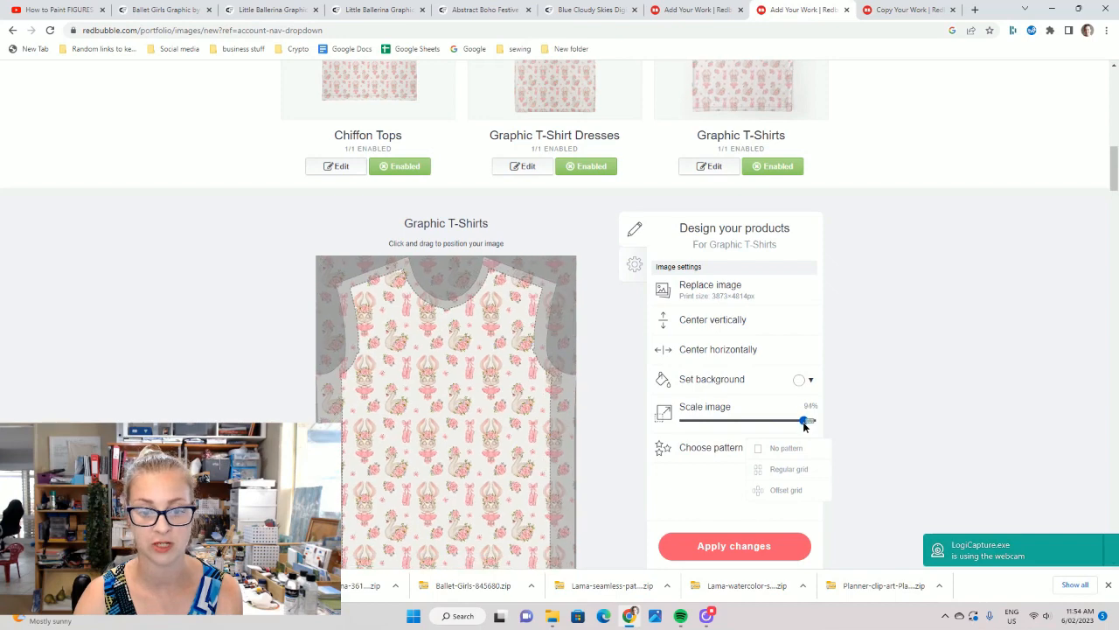
pyautogui.click(762, 546)
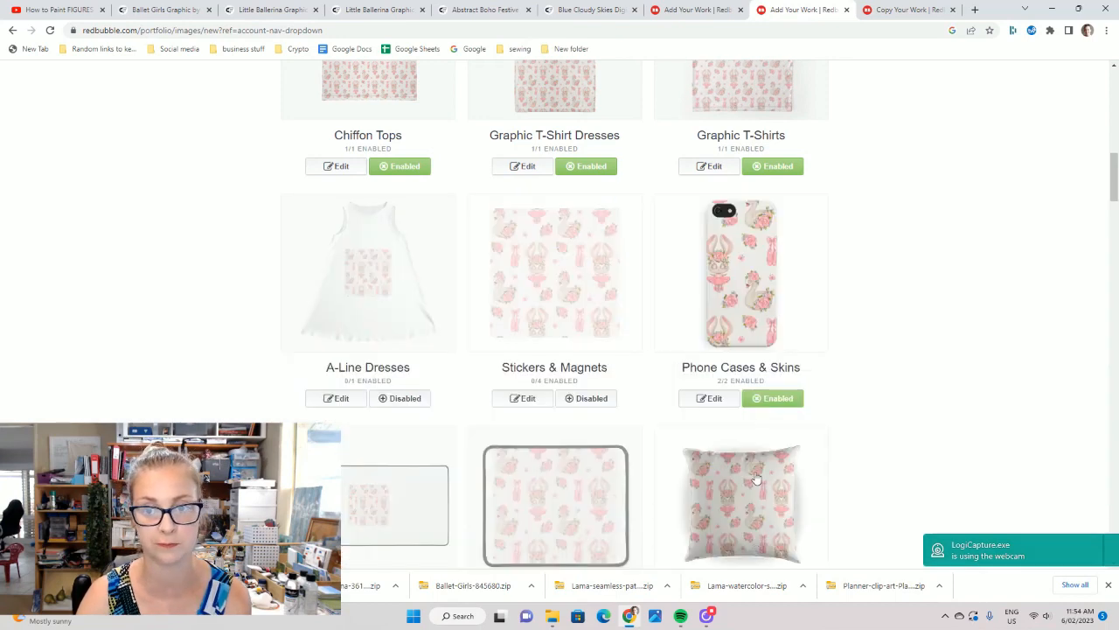
# - Enable A-Line Dresses, repeat the bunny pattern as a regular grid at about 90% scale and apply the changes
pyautogui.scroll(-1, 595, 227)
pyautogui.click(407, 343)
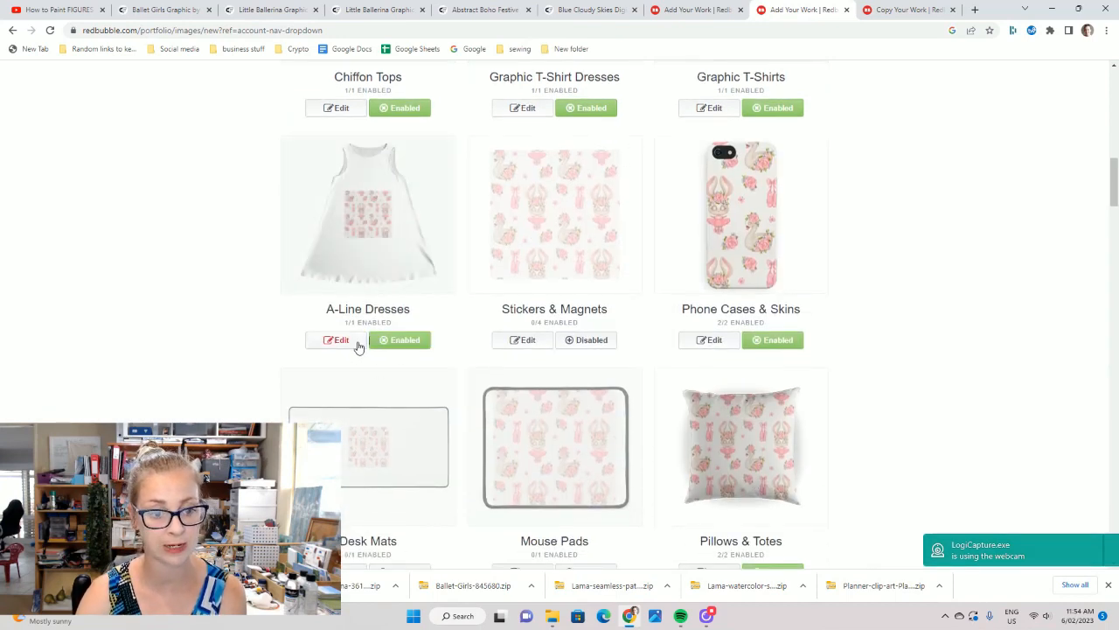
pyautogui.click(341, 341)
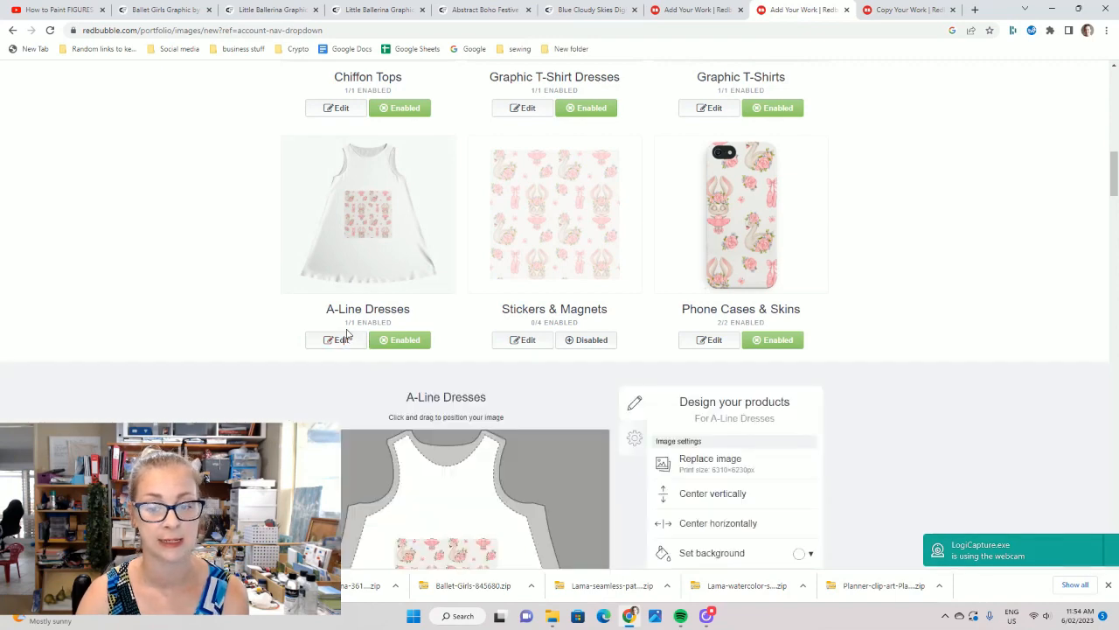
pyautogui.scroll(-2, 750, 402)
pyautogui.click(808, 446)
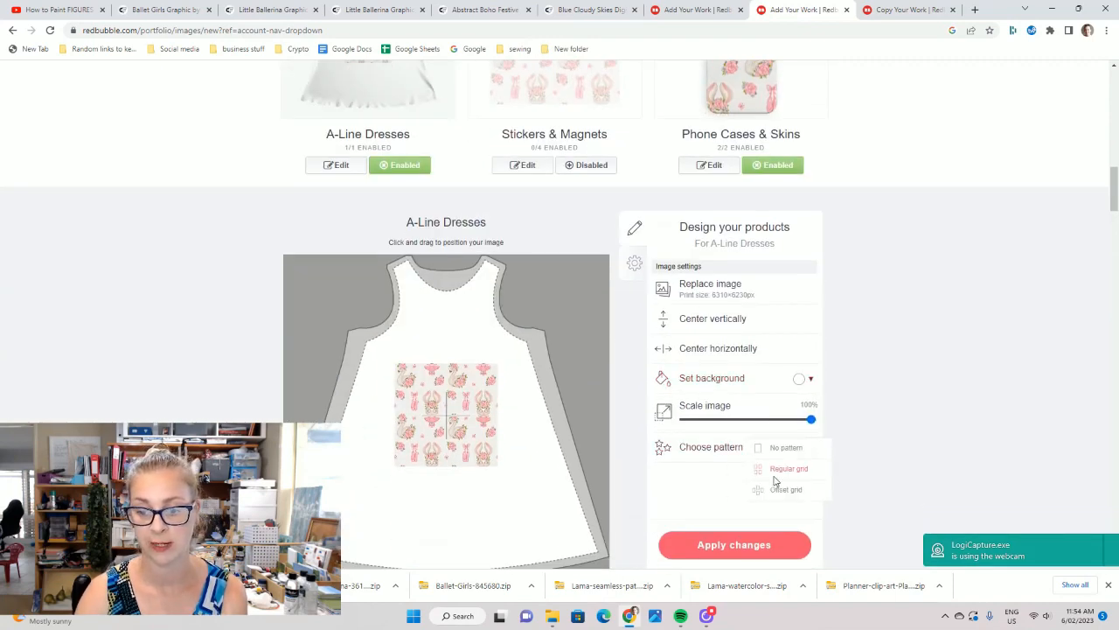
pyautogui.click(778, 471)
pyautogui.moveTo(811, 420); pyautogui.dragTo(798, 420)
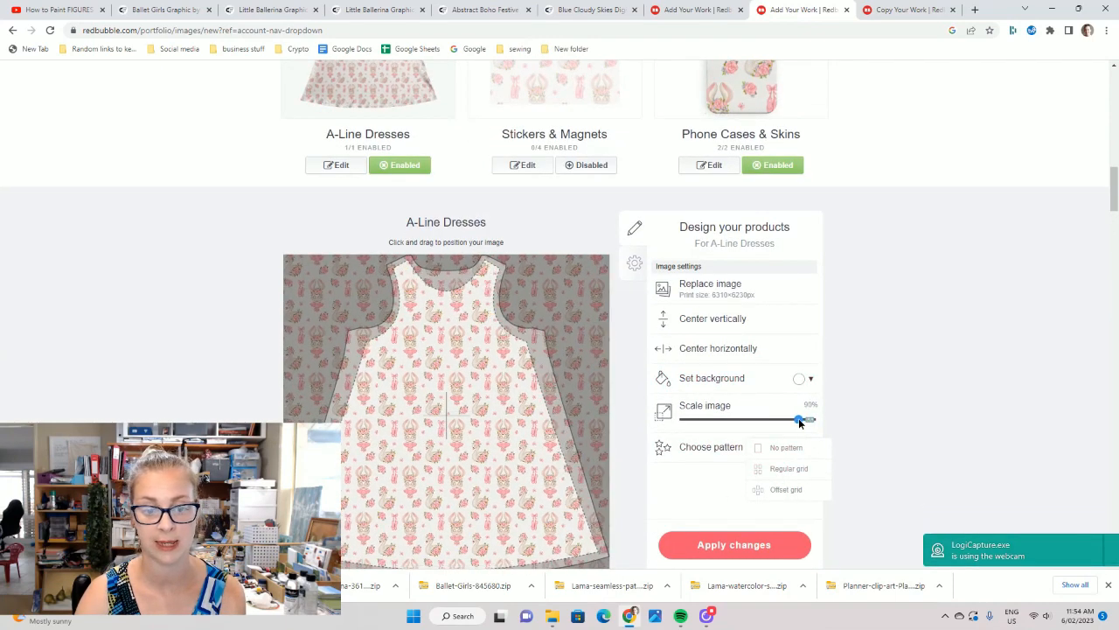
pyautogui.scroll(1, 750, 389)
pyautogui.scroll(-2, 748, 400)
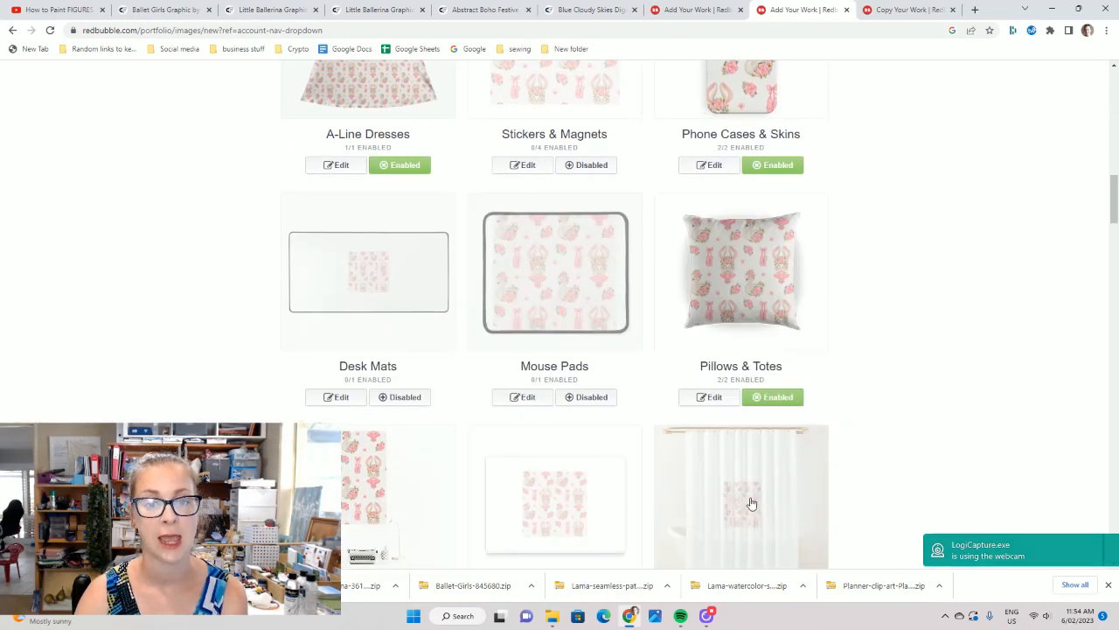
# - Enable Stickers & Magnets and disable Large Print Clothing for the bunny design
pyautogui.scroll(1, 575, 328)
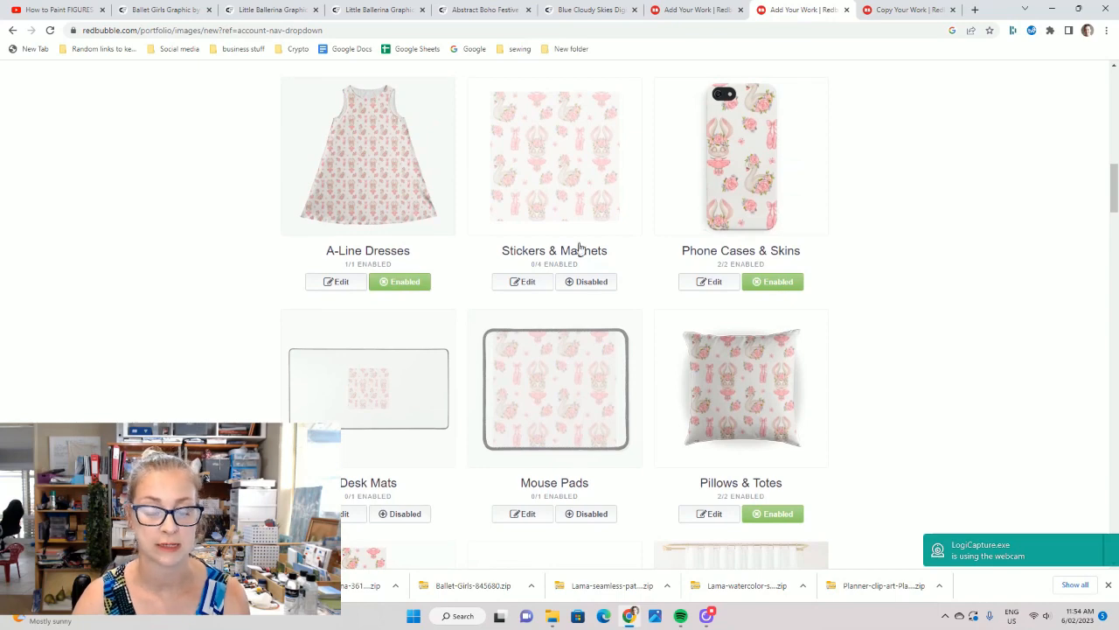
pyautogui.click(592, 285)
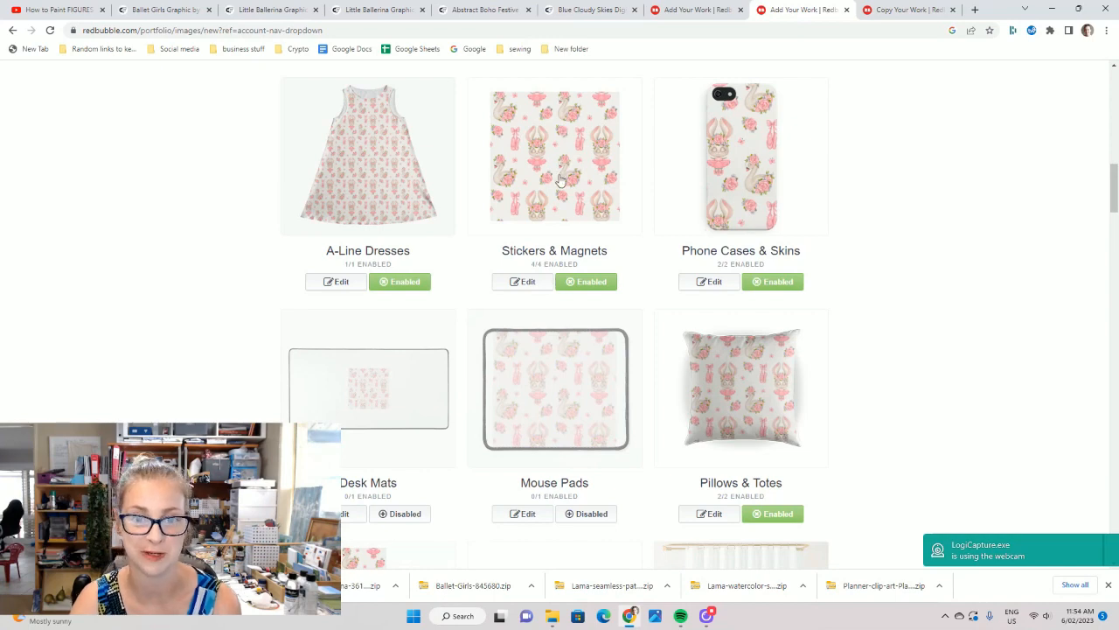
pyautogui.scroll(10, 655, 372)
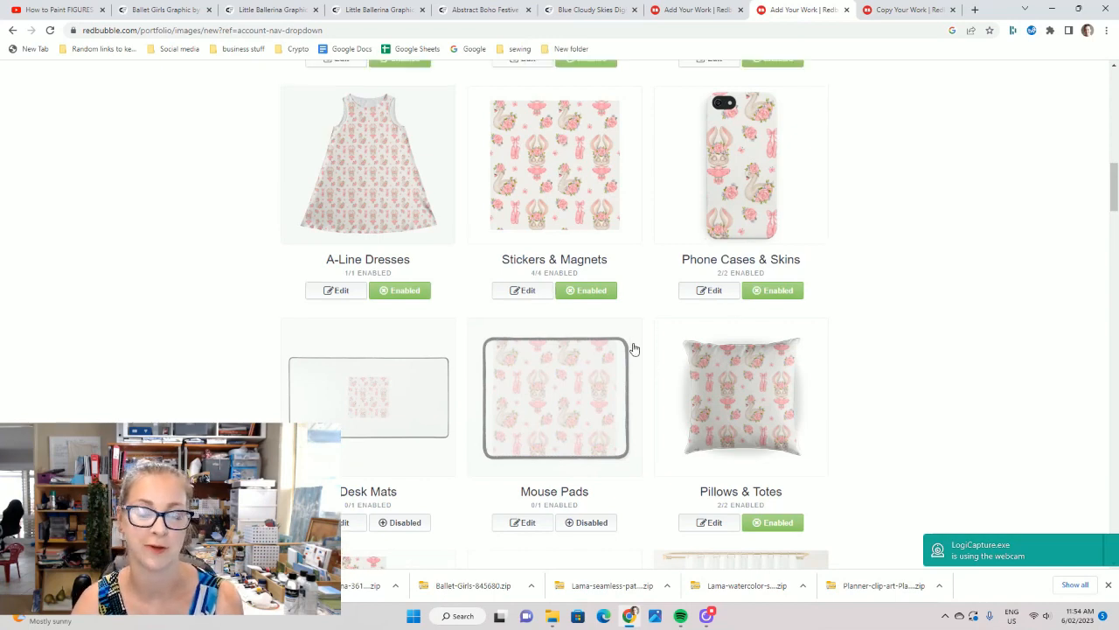
pyautogui.scroll(-2, 612, 355)
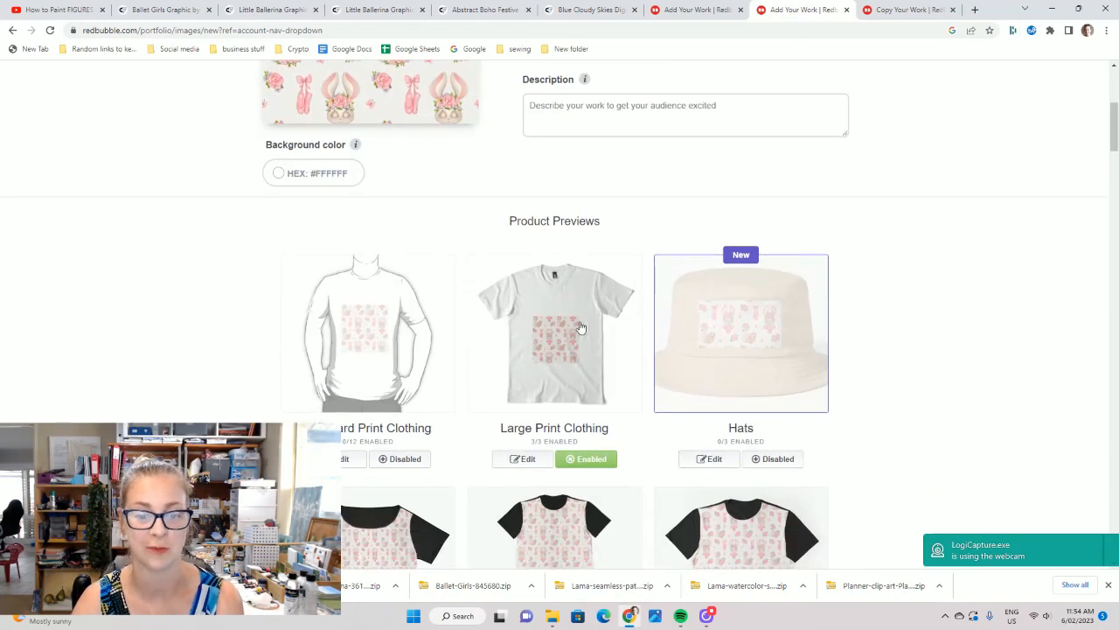
pyautogui.click(589, 461)
pyautogui.scroll(-3, 632, 434)
pyautogui.scroll(-6, 625, 425)
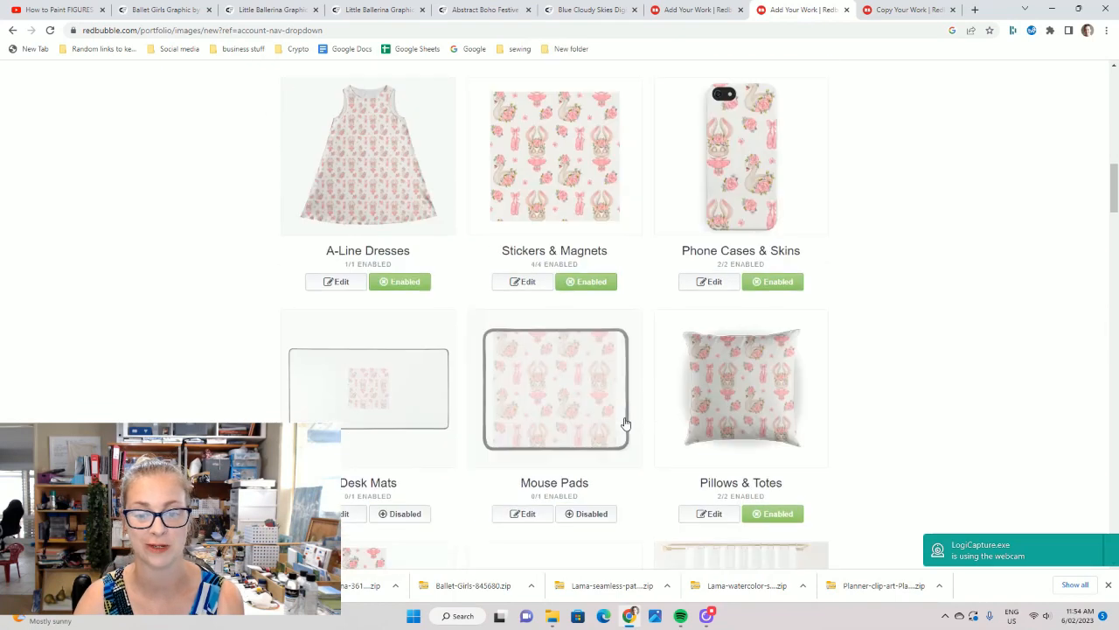
# - Repeat the bunny pattern on Phone Cases & Skins as a regular grid at 68% scale and apply the changes
pyautogui.scroll(2, 597, 295)
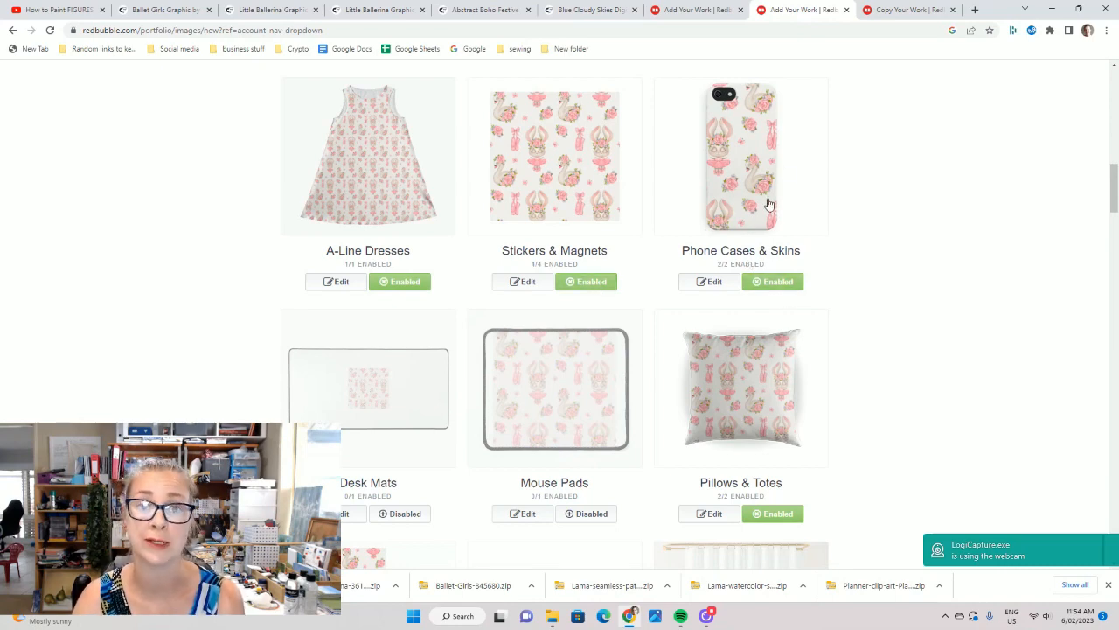
pyautogui.click(713, 282)
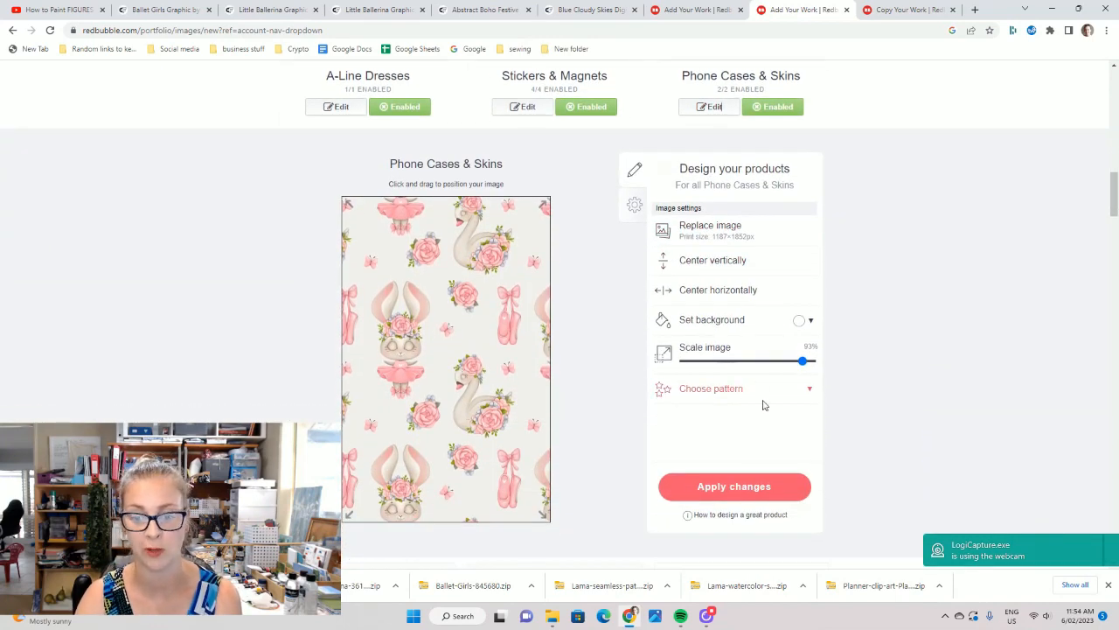
pyautogui.click(762, 402)
pyautogui.click(780, 414)
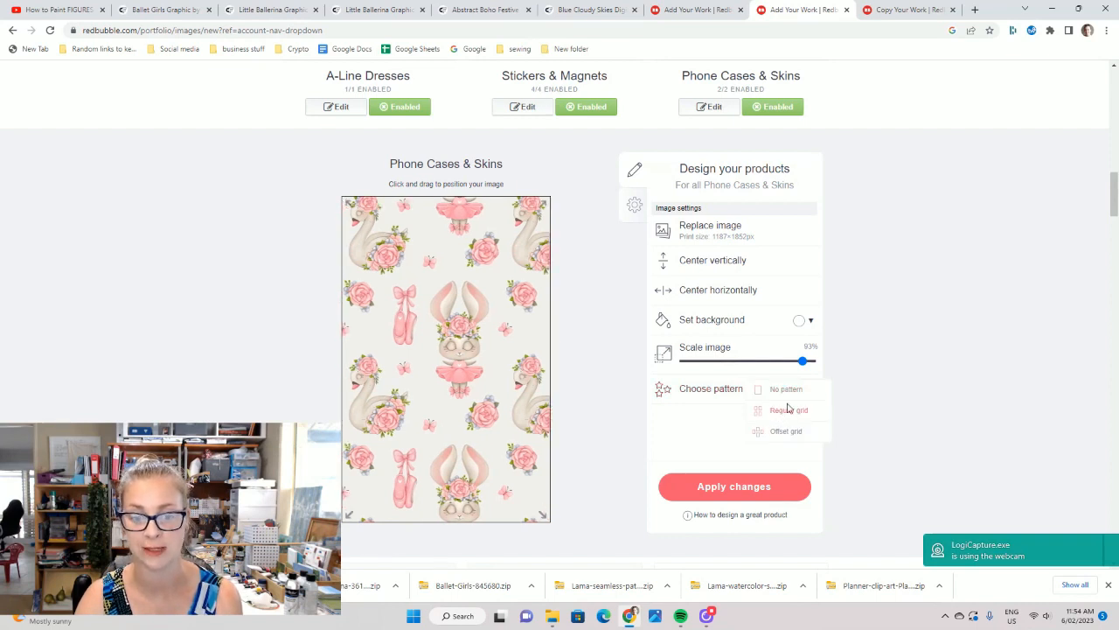
pyautogui.moveTo(788, 362); pyautogui.dragTo(773, 364)
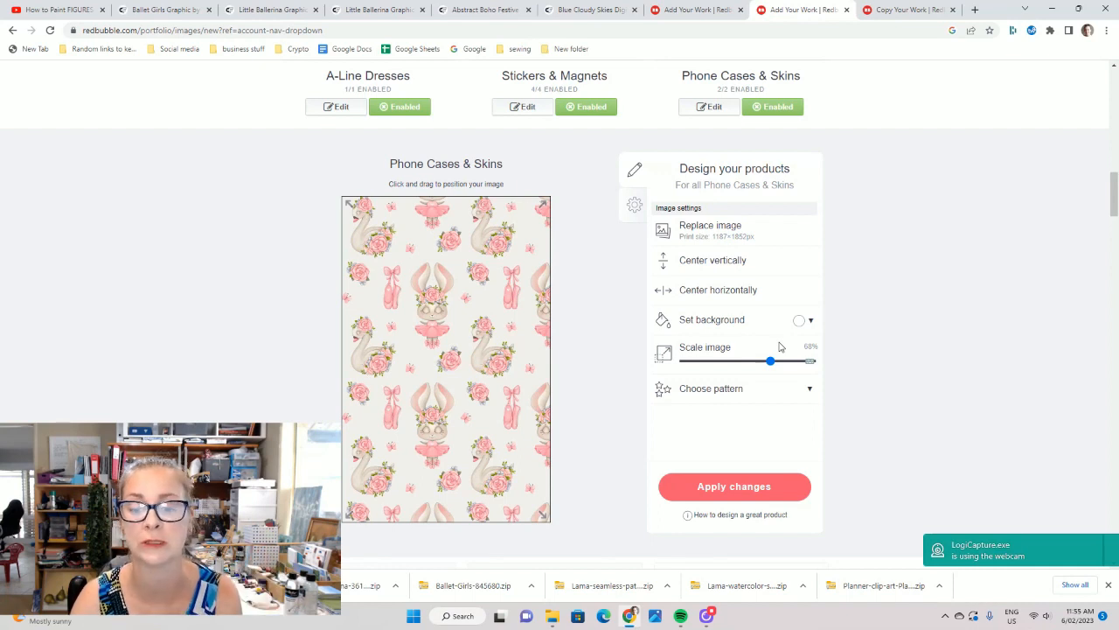
pyautogui.click(740, 390)
pyautogui.click(779, 411)
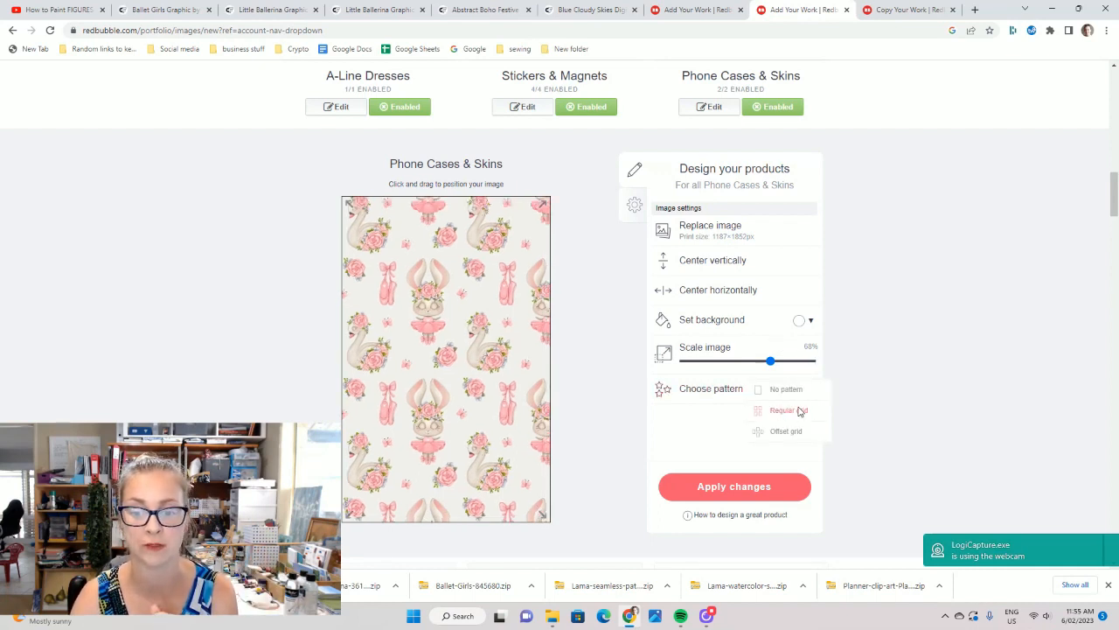
pyautogui.click(725, 472)
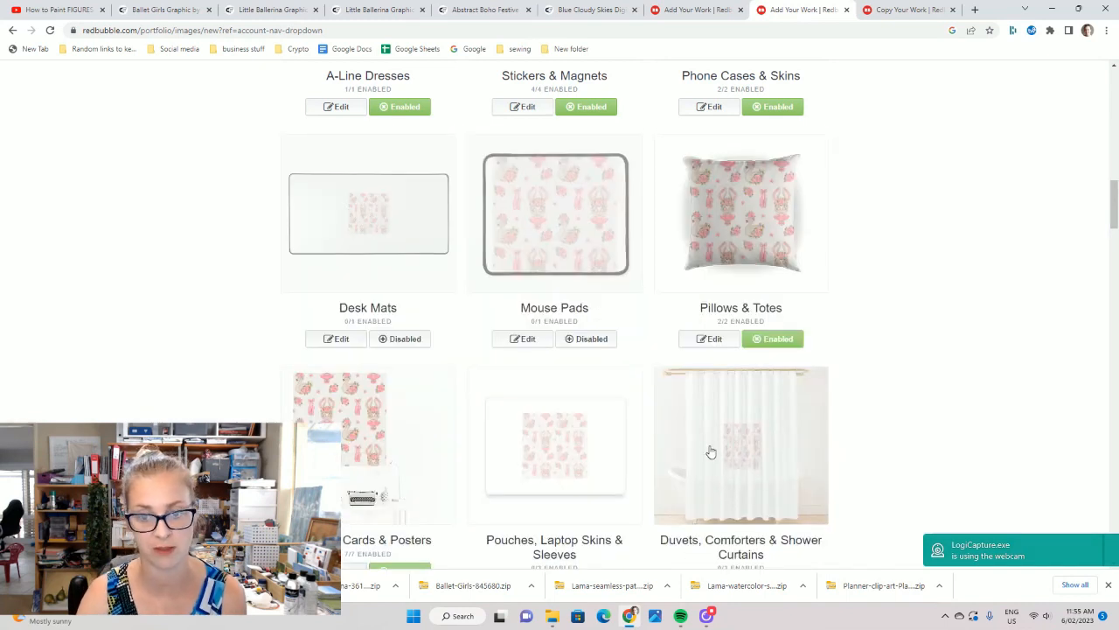
# - Repeat the bunny pattern across Desk Mats as a regular grid, apply the changes and enable the product
pyautogui.scroll(1, 706, 415)
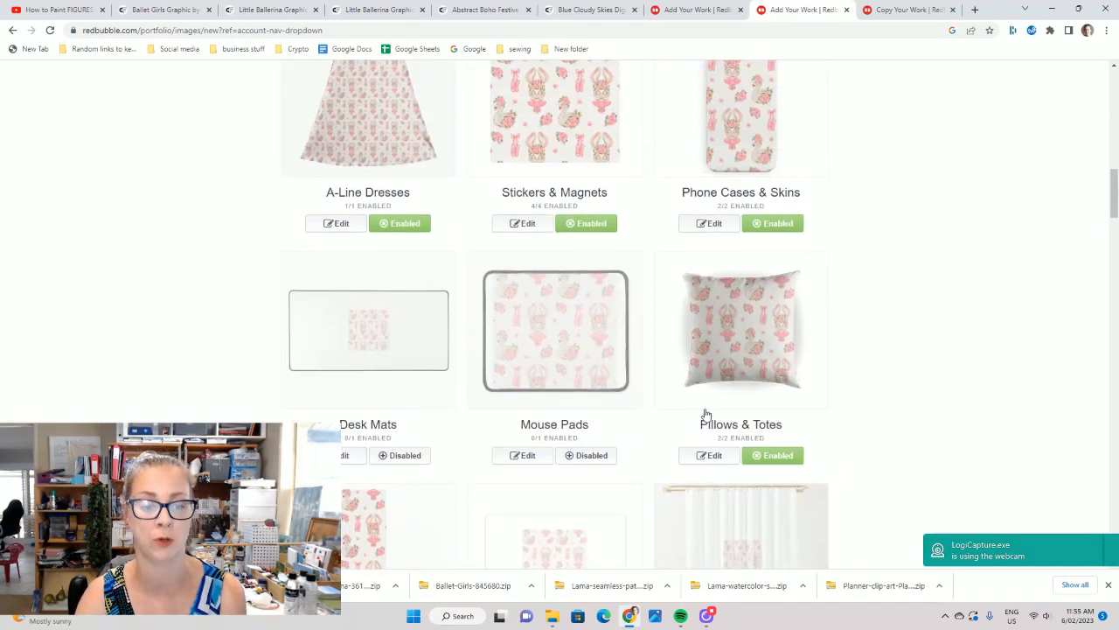
pyautogui.click(349, 456)
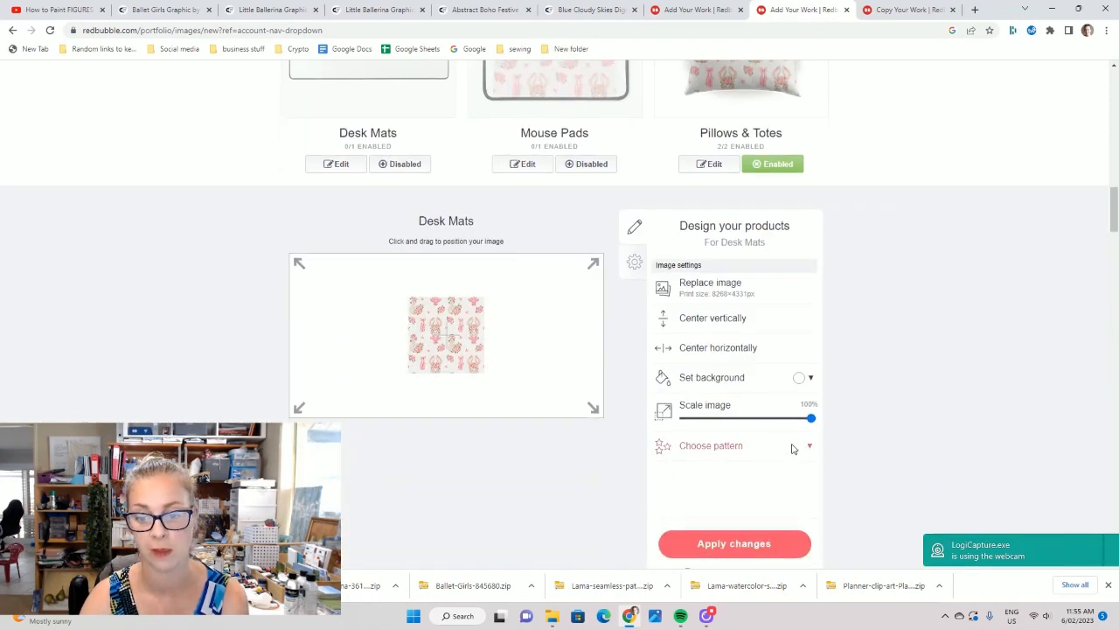
pyautogui.click(796, 446)
pyautogui.click(787, 471)
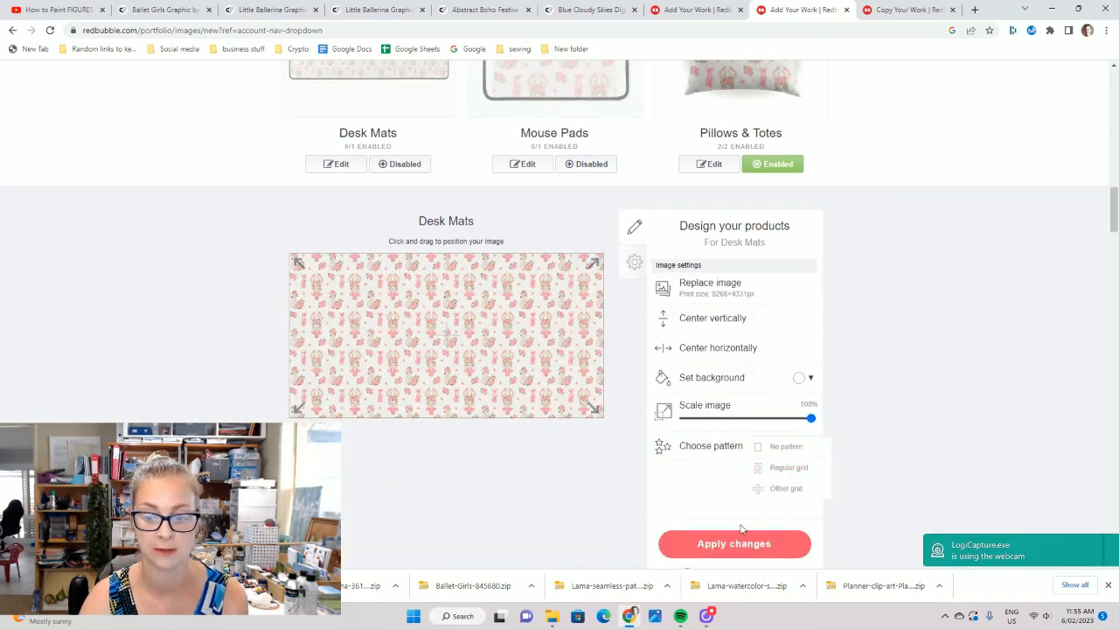
pyautogui.click(740, 551)
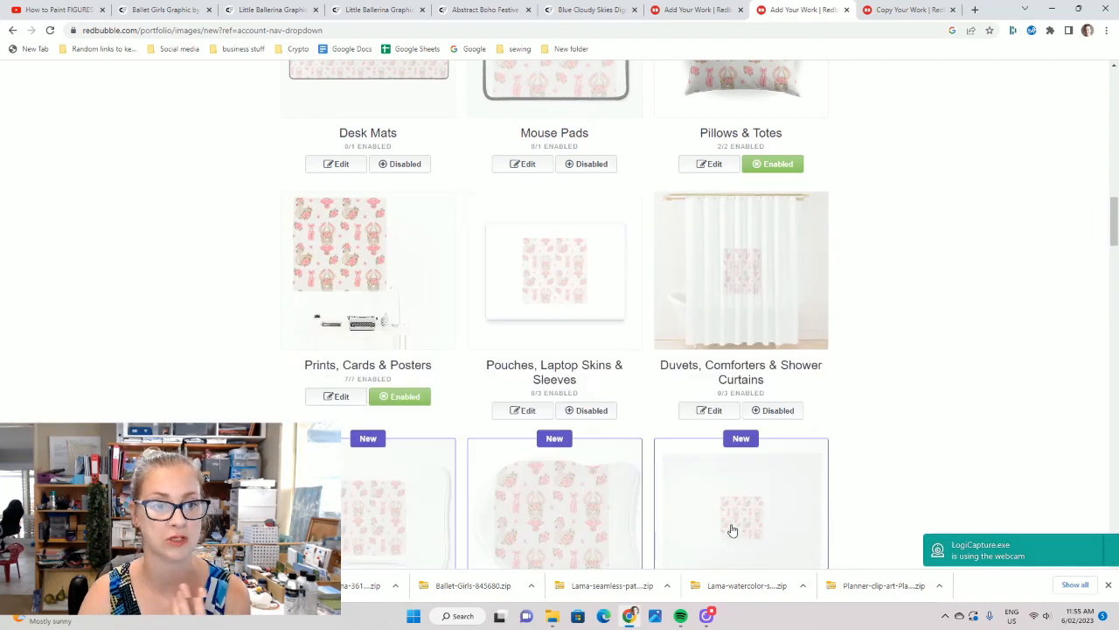
pyautogui.click(403, 343)
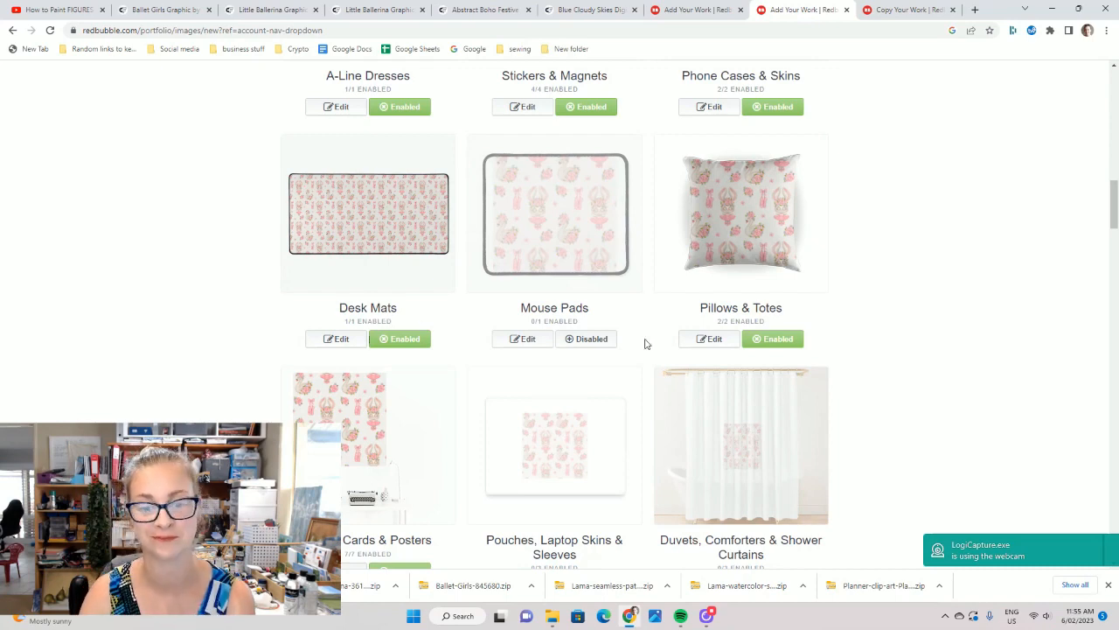
# - Enable Mouse Pads, repeat the bunny pattern as a regular grid with a slightly reduced scale and apply the changes
pyautogui.click(602, 339)
pyautogui.click(523, 339)
pyautogui.click(745, 385)
pyautogui.click(785, 407)
pyautogui.moveTo(811, 359); pyautogui.dragTo(806, 360)
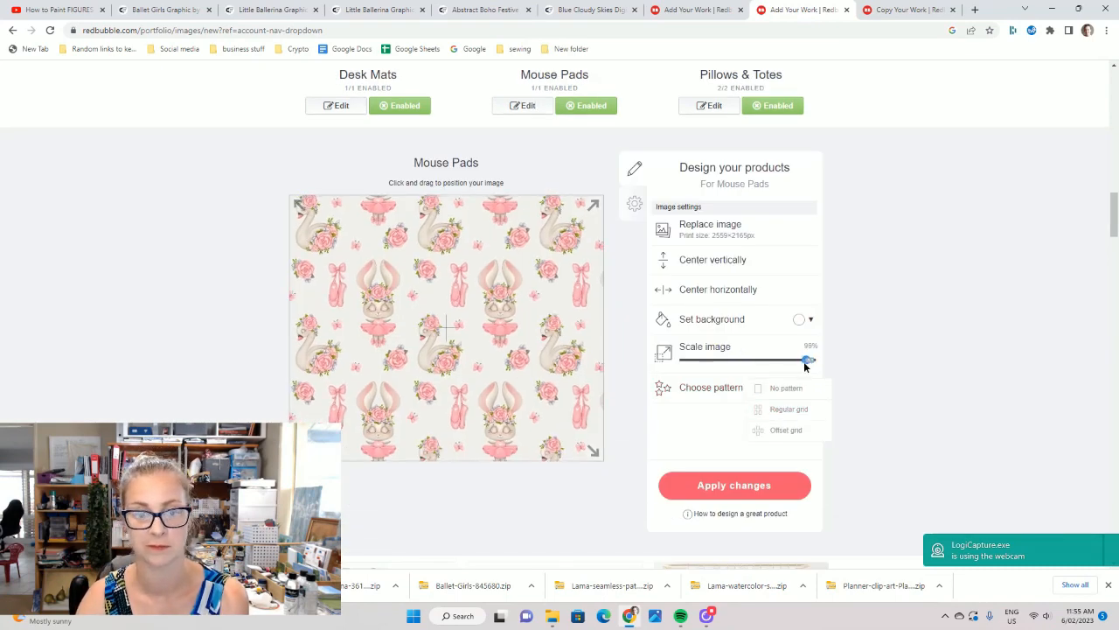
pyautogui.click(735, 485)
# - Repeat the bunny pattern on Pillows & Totes as a regular grid, reduce its scale and apply the changes
pyautogui.click(722, 287)
pyautogui.click(745, 445)
pyautogui.click(786, 468)
pyautogui.moveTo(810, 420); pyautogui.dragTo(789, 420)
pyautogui.click(735, 543)
# - Open Prints, Cards & Posters for editing and disable that product group
pyautogui.click(523, 527)
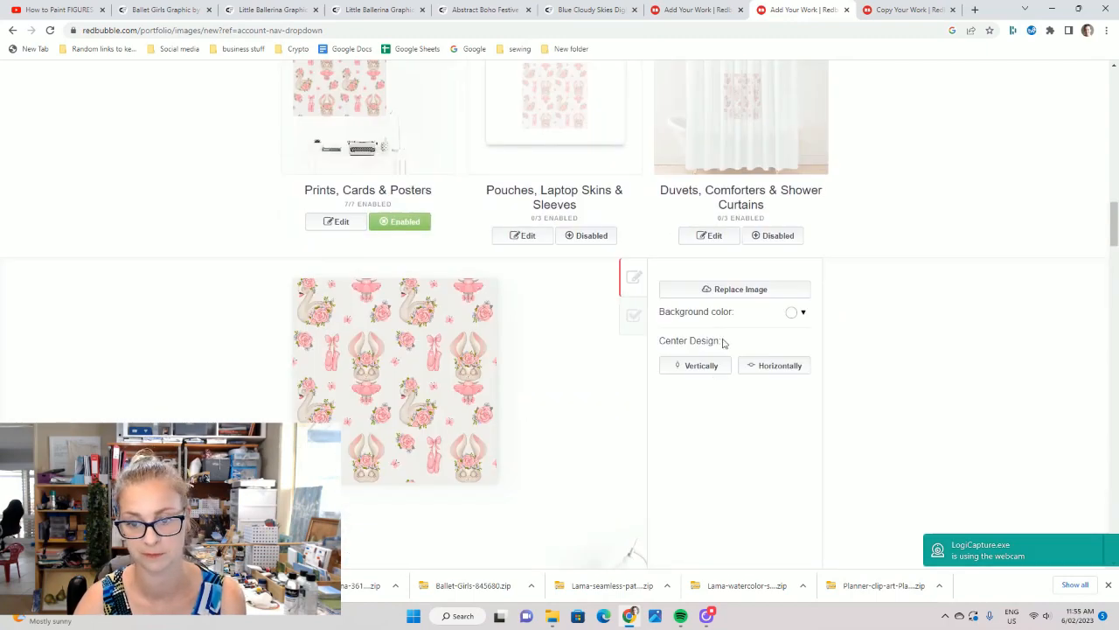
pyautogui.scroll(4, 626, 418)
pyautogui.click(400, 454)
# - Enable Pouches, Laptop Skins & Sleeves, repeat the bunny pattern as a smaller-scaled regular grid and apply the changes
pyautogui.click(587, 468)
pyautogui.click(530, 468)
pyautogui.click(787, 548)
pyautogui.moveTo(810, 500); pyautogui.dragTo(792, 500)
pyautogui.click(735, 440)
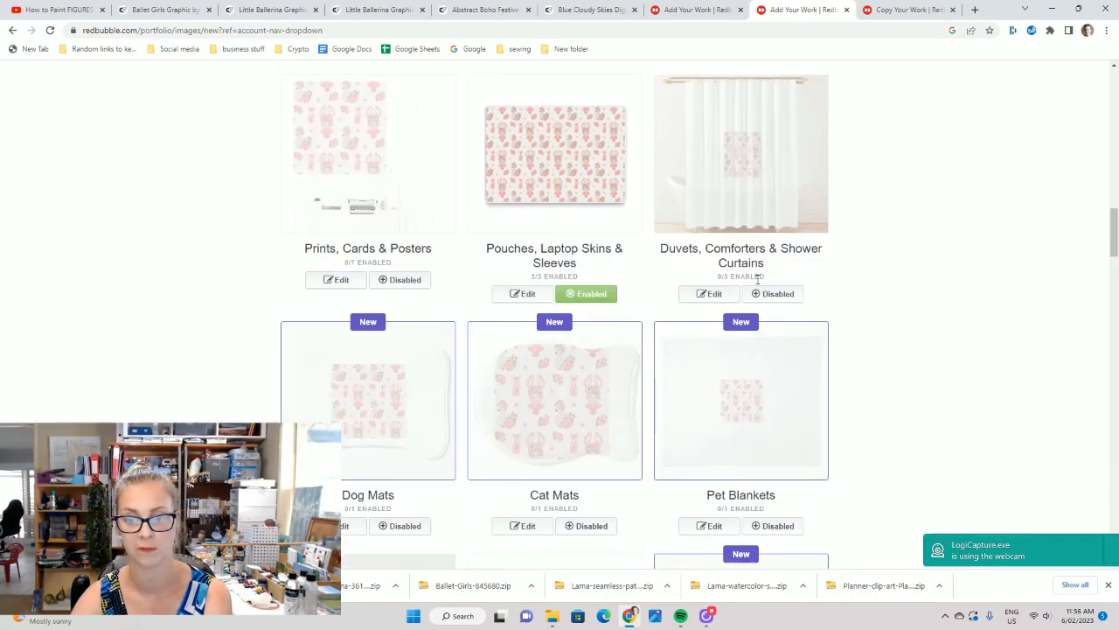
# - Enable Duvets, Comforters & Shower Curtains, repeat the bunny pattern as a regular grid and apply the changes
pyautogui.click(770, 295)
pyautogui.click(715, 294)
pyautogui.click(798, 432)
pyautogui.click(735, 498)
# - Repeat the bunny pattern across the enabled Dog Mats as a regular grid and apply the changes
pyautogui.click(338, 525)
pyautogui.scroll(-2, 742, 544)
pyautogui.click(786, 422)
pyautogui.click(735, 497)
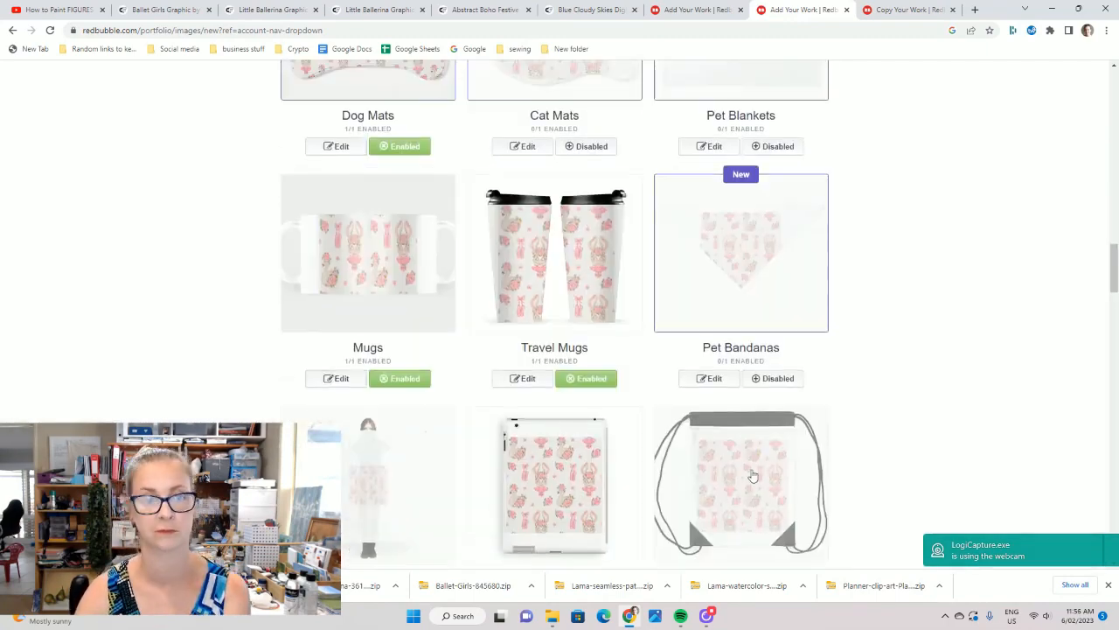
# - Repeat the bunny pattern across Cat Mats as a regular grid, apply the changes and enable Pet Blankets
pyautogui.click(523, 292)
pyautogui.scroll(-2, 741, 525)
pyautogui.click(779, 422)
pyautogui.scroll(1, 770, 437)
pyautogui.click(773, 175)
pyautogui.click(737, 555)
# - Repeat the bunny pattern across Pet Blankets as a regular grid at 100% scale and apply the changes
pyautogui.click(710, 176)
pyautogui.click(785, 422)
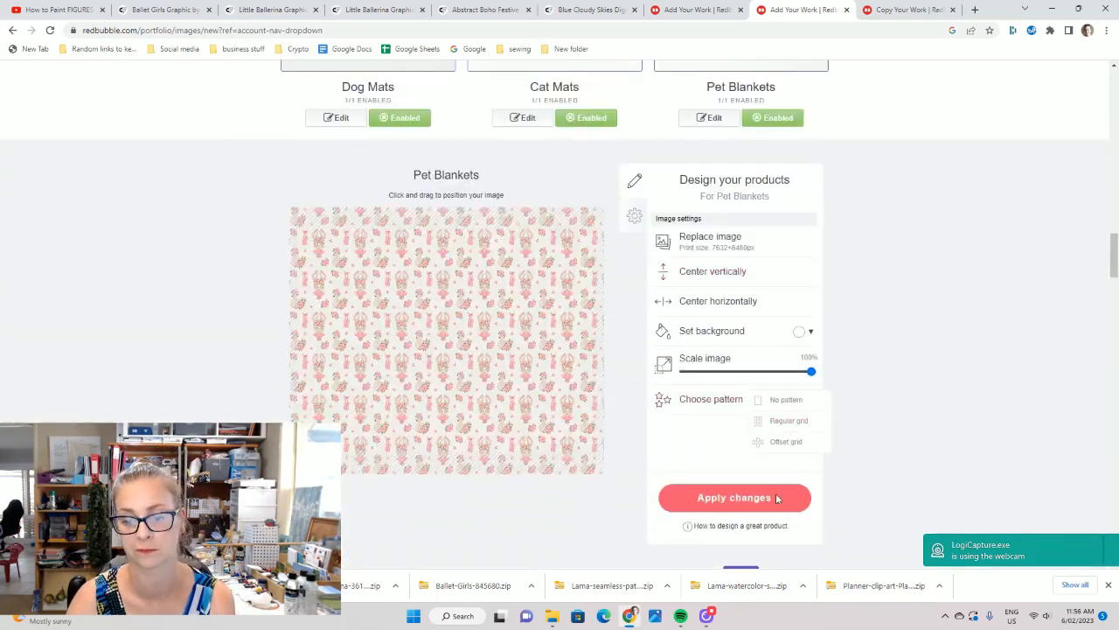
pyautogui.click(771, 497)
# - Repeat the bunny pattern around the Mugs as a regular grid and set its size on the product to 85%
pyautogui.click(337, 382)
pyautogui.scroll(-2, 601, 439)
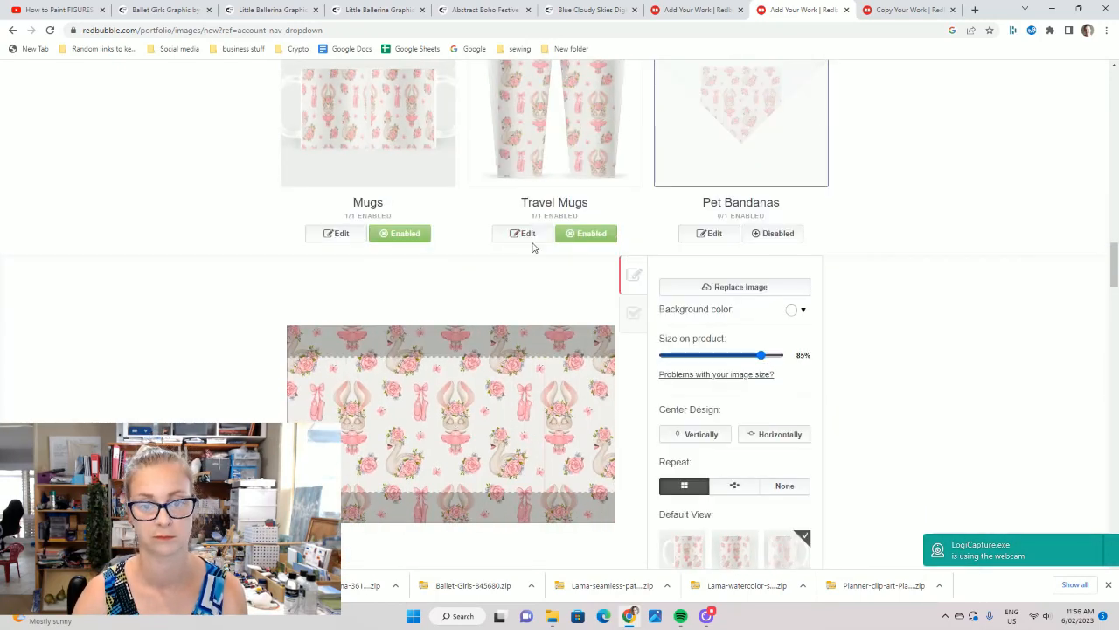
pyautogui.click(685, 487)
pyautogui.moveTo(778, 355); pyautogui.dragTo(759, 355)
# - Enable Pet Bandanas and repeat the bunny pattern across the bandana at 100% scale
pyautogui.scroll(1, 680, 367)
pyautogui.click(773, 290)
pyautogui.click(709, 291)
pyautogui.click(735, 514)
pyautogui.scroll(1, 707, 258)
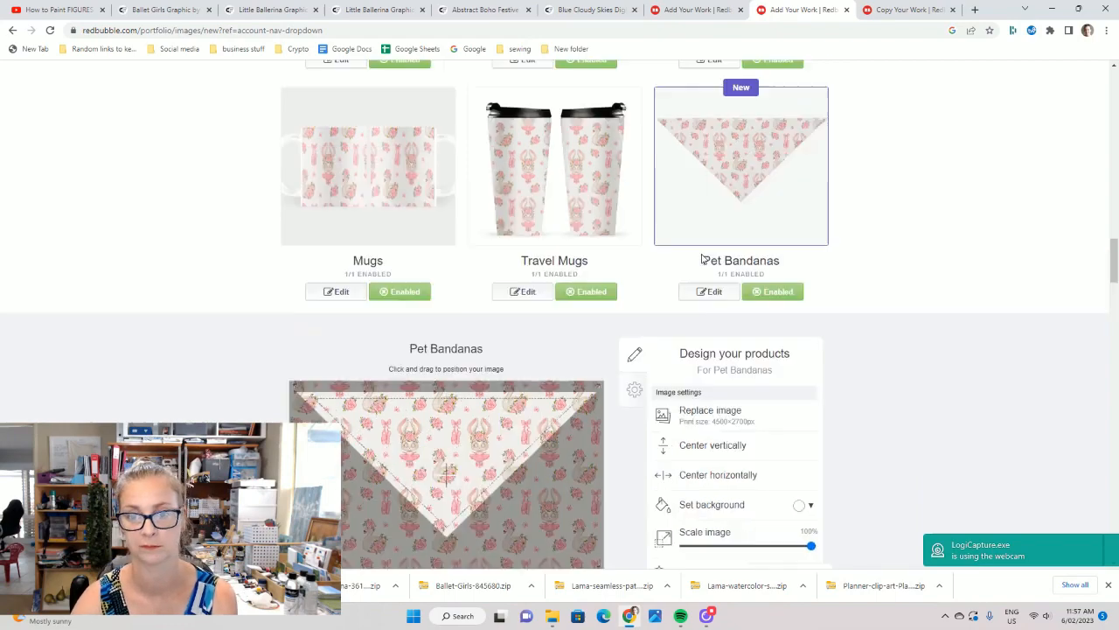
# - Enable Scarves, repeat the bunny pattern across the scarf as a regular grid and apply the changes
pyautogui.scroll(-8, 644, 345)
pyautogui.scroll(4, 646, 345)
pyautogui.click(400, 464)
pyautogui.click(341, 464)
pyautogui.scroll(-5, 525, 473)
pyautogui.click(680, 487)
pyautogui.click(734, 530)
pyautogui.scroll(2, 732, 525)
# - Open Tablet Cases & Skins for editing, and enable Drawstring Bags and adjust the bunny design on it
pyautogui.click(523, 291)
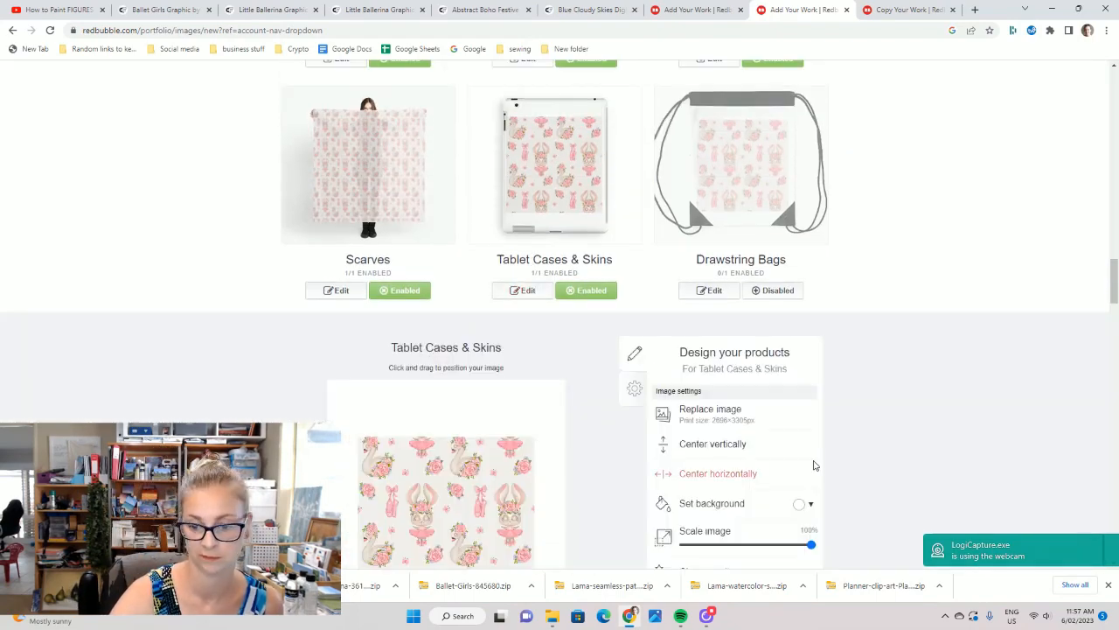
pyautogui.click(769, 293)
pyautogui.click(709, 290)
pyautogui.scroll(-3, 719, 350)
pyautogui.click(753, 501)
# - Enable Spiral Notebooks and fill the cover with the repeated bunny pattern at 100% scale
pyautogui.scroll(2, 612, 473)
pyautogui.click(400, 464)
pyautogui.click(342, 465)
pyautogui.scroll(-4, 437, 393)
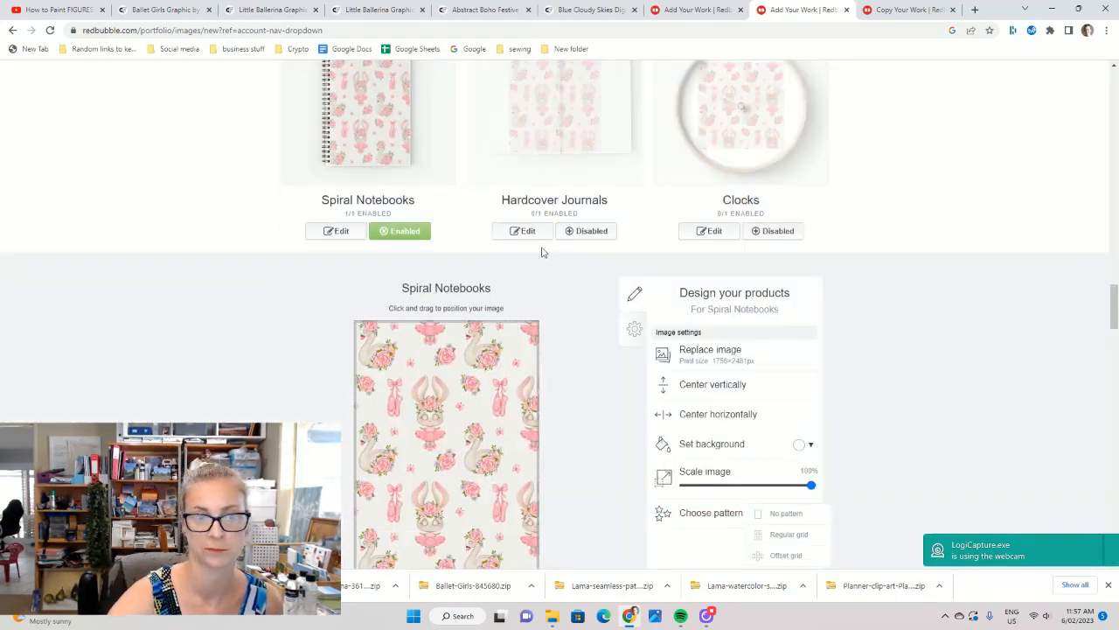
# - Enable Hardcover Journals, repeat the bunny pattern across the cover and apply the changes
pyautogui.click(587, 289)
pyautogui.click(523, 290)
pyautogui.scroll(-2, 637, 349)
pyautogui.click(759, 474)
pyautogui.click(733, 552)
# - Enable Clocks and repeat the bunny pattern across the clock face as a regular grid at 100% size
pyautogui.click(774, 231)
pyautogui.click(709, 231)
pyautogui.click(685, 484)
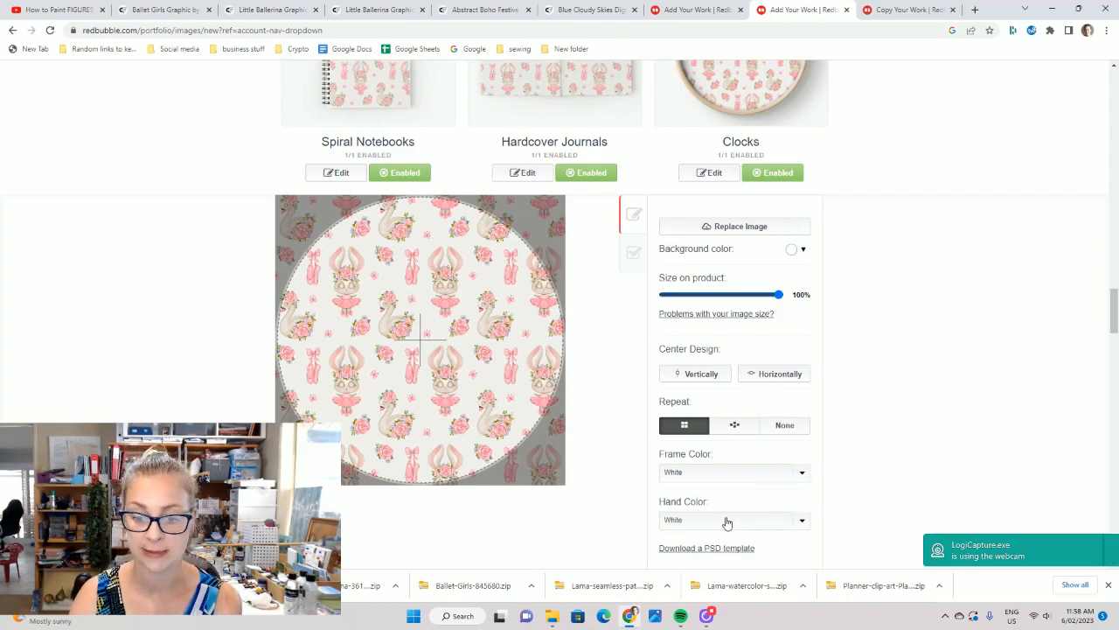
# - Set the clock's frame color to Natural Bamboo and its hand color to Black, and apply the changes
pyautogui.click(752, 476)
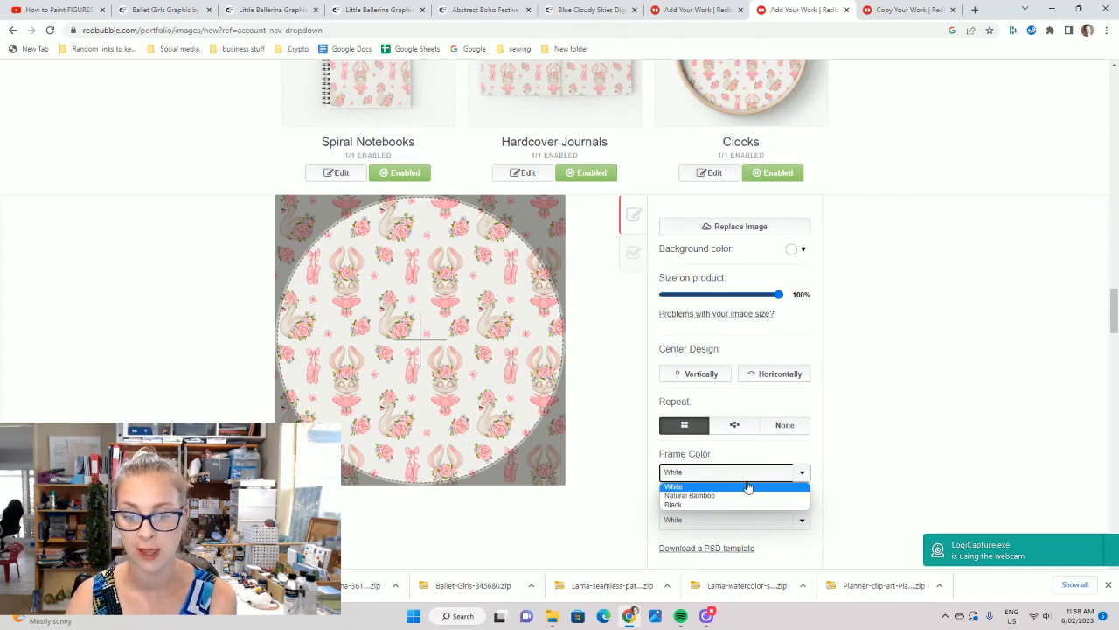
pyautogui.click(699, 495)
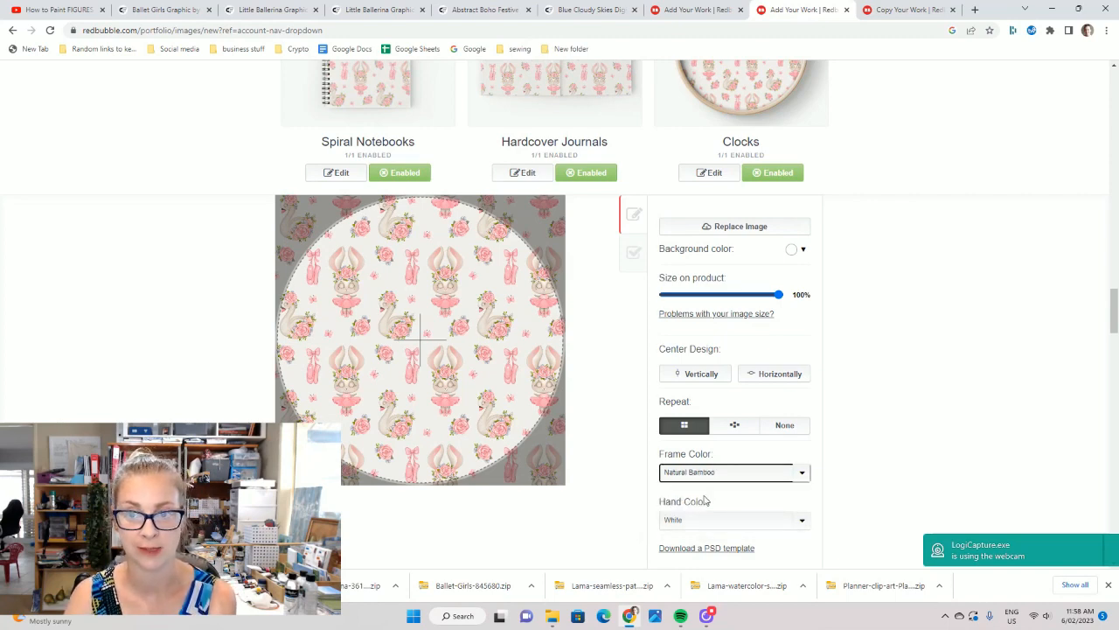
pyautogui.click(706, 520)
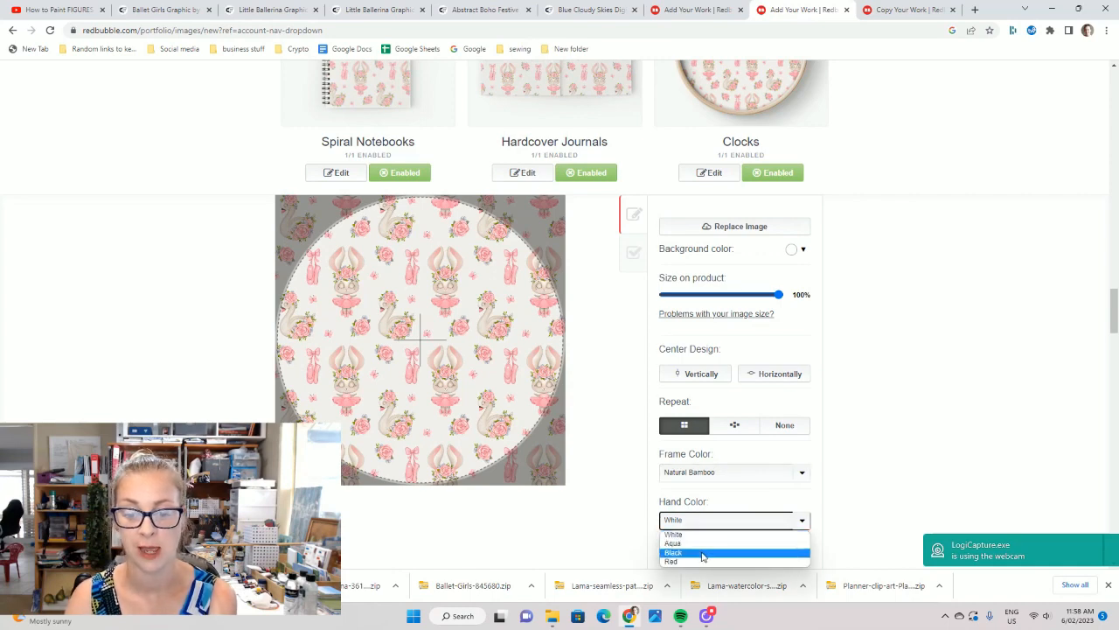
pyautogui.click(704, 552)
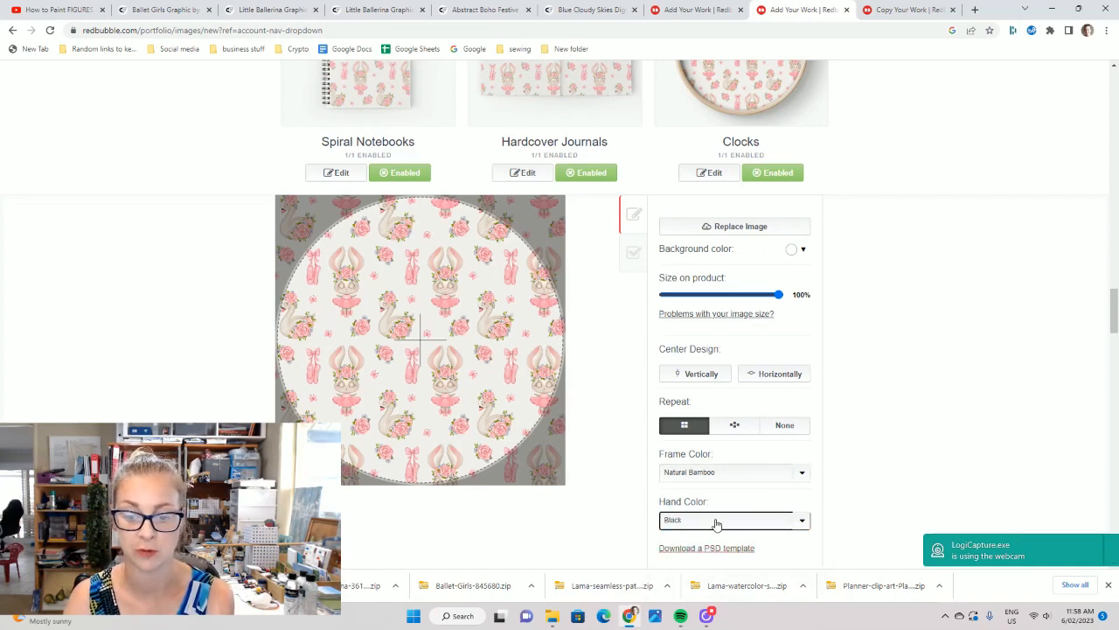
pyautogui.scroll(-2, 807, 519)
pyautogui.click(742, 437)
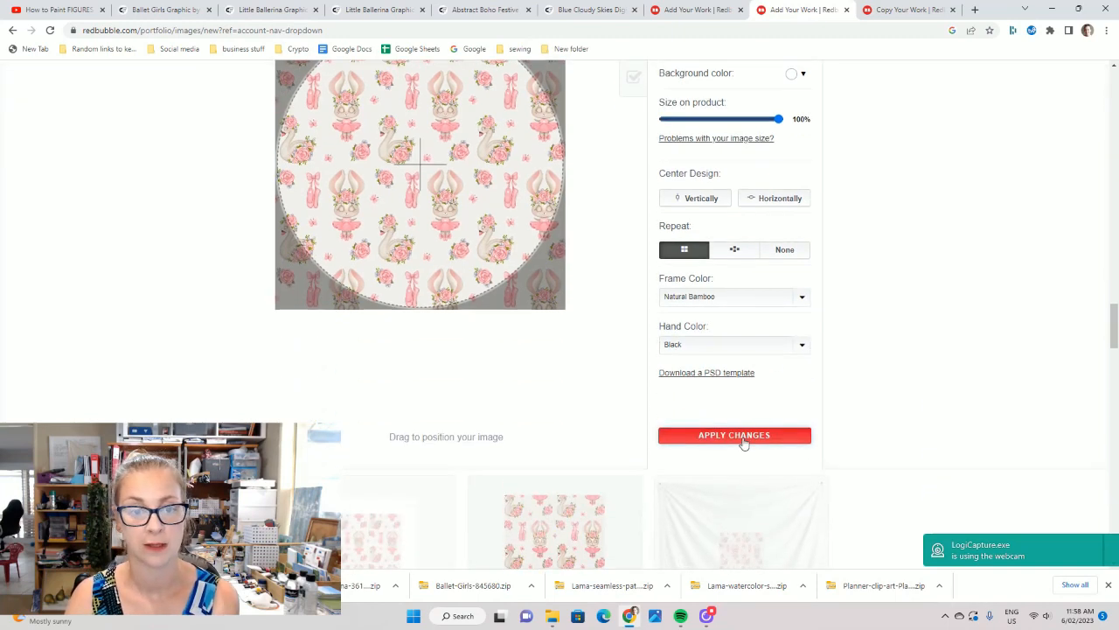
pyautogui.scroll(2, 713, 429)
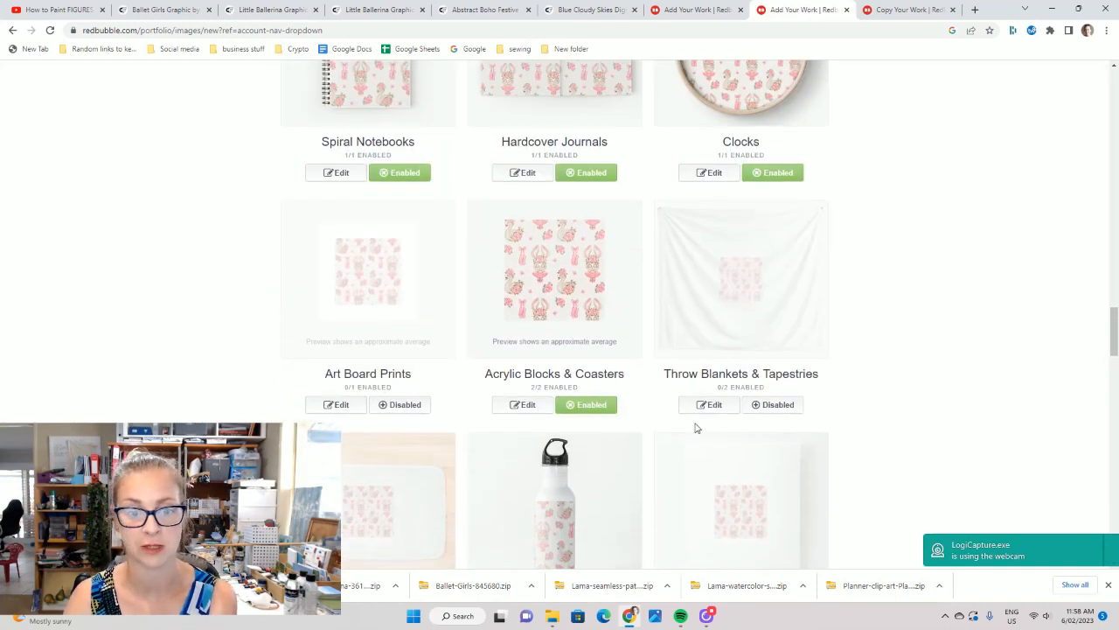
# - Enable Art Board Prints, tile the artwork in a regular grid and apply the changes
pyautogui.click(398, 405)
pyautogui.click(332, 405)
pyautogui.scroll(-1, 673, 474)
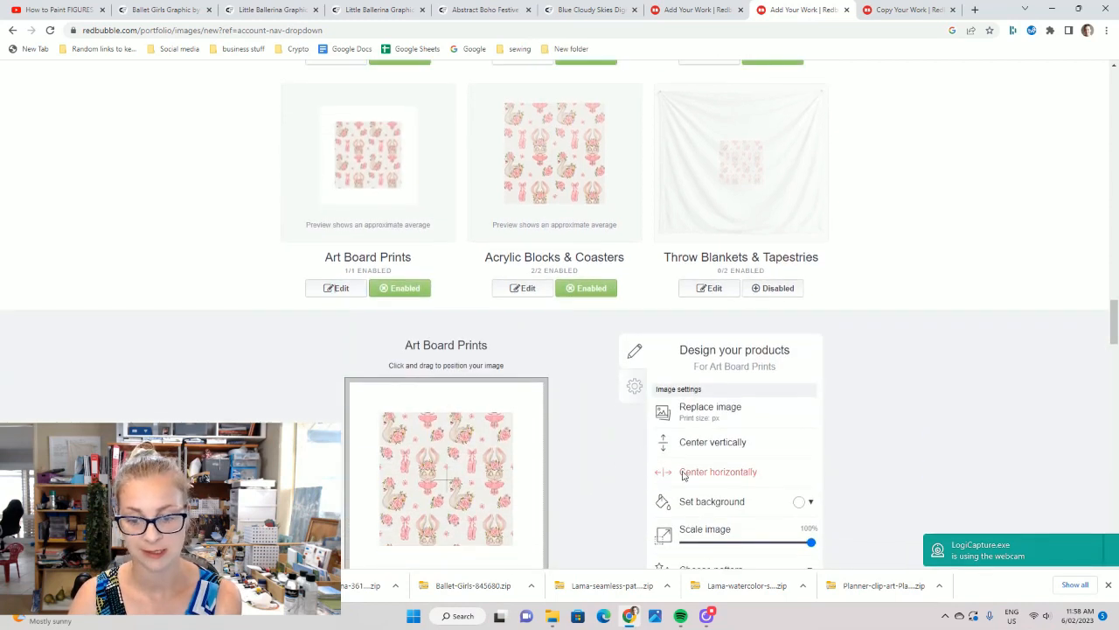
pyautogui.scroll(-1, 683, 475)
pyautogui.click(727, 453)
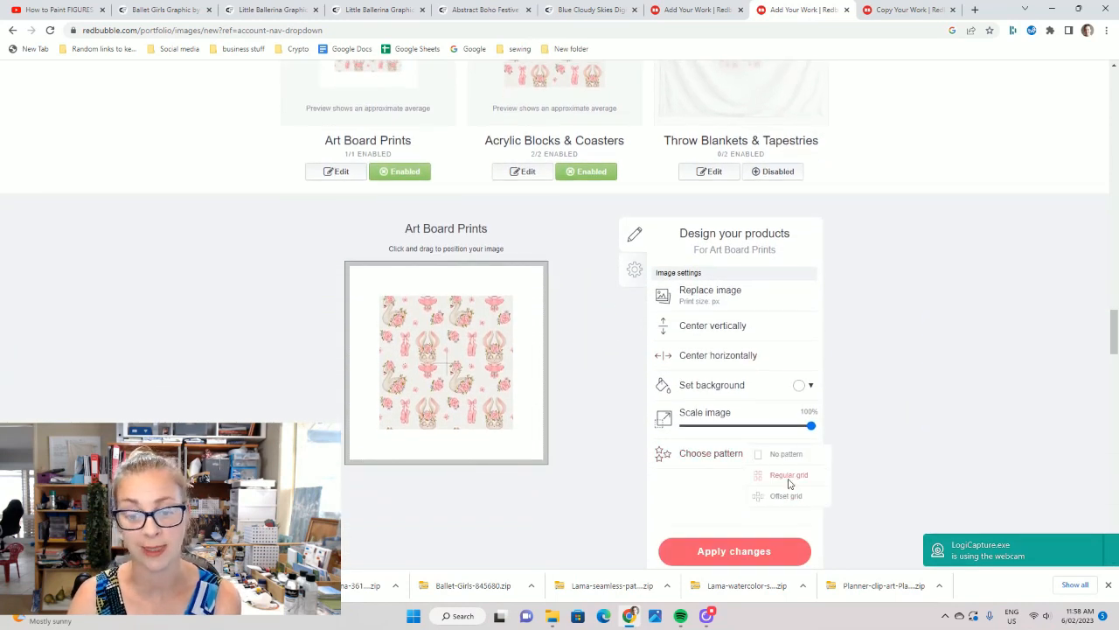
pyautogui.click(790, 482)
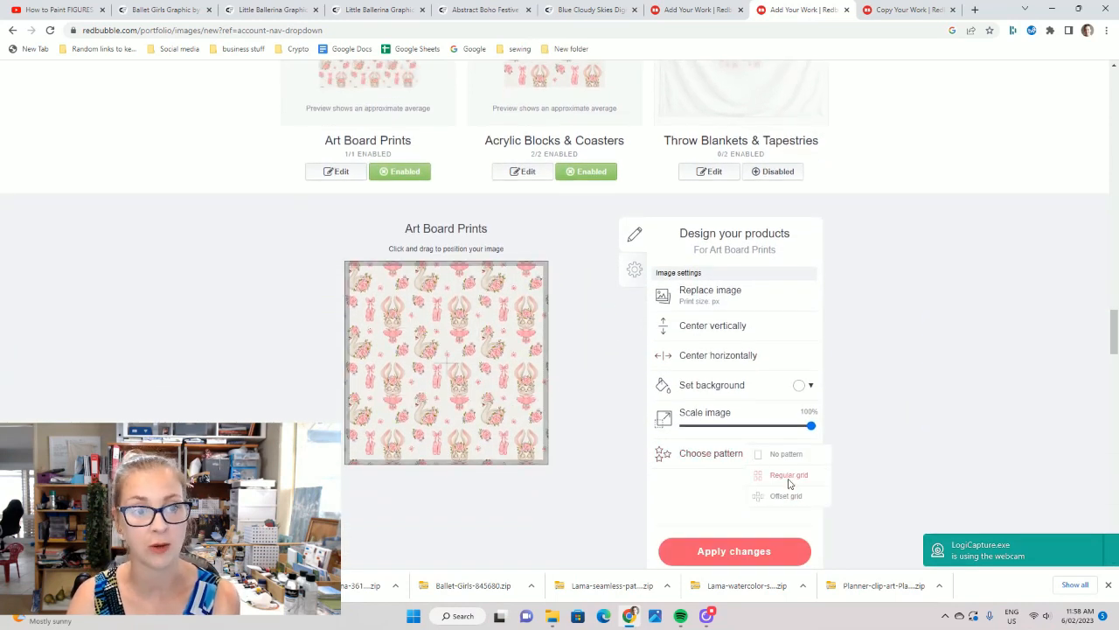
pyautogui.click(734, 550)
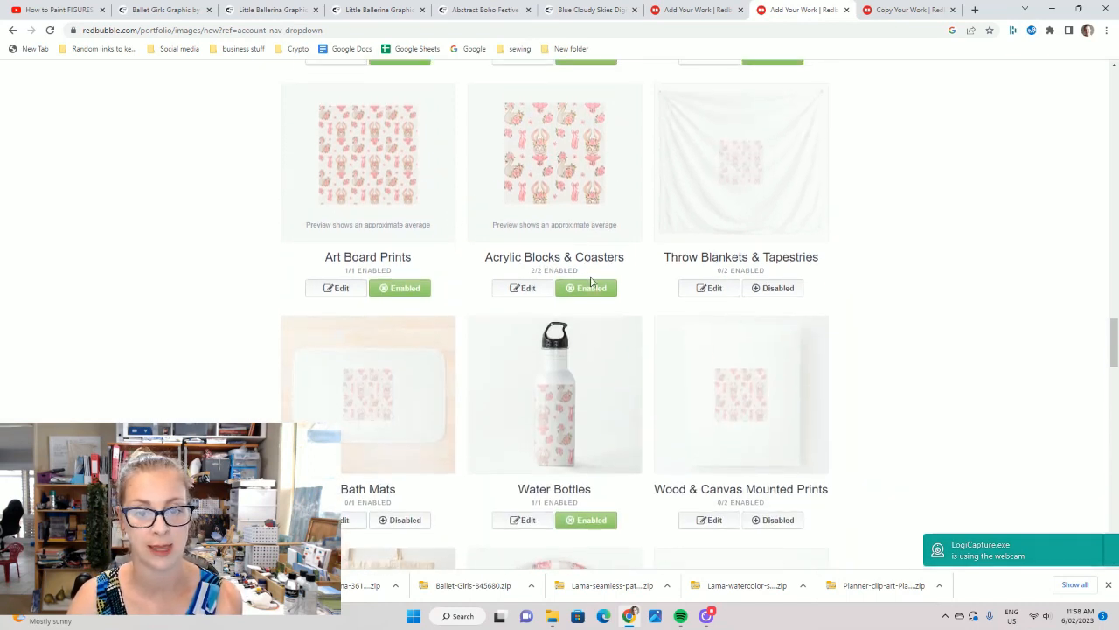
# - Tile the Acrylic Blocks & Coasters artwork in a regular grid and apply the changes
pyautogui.click(533, 290)
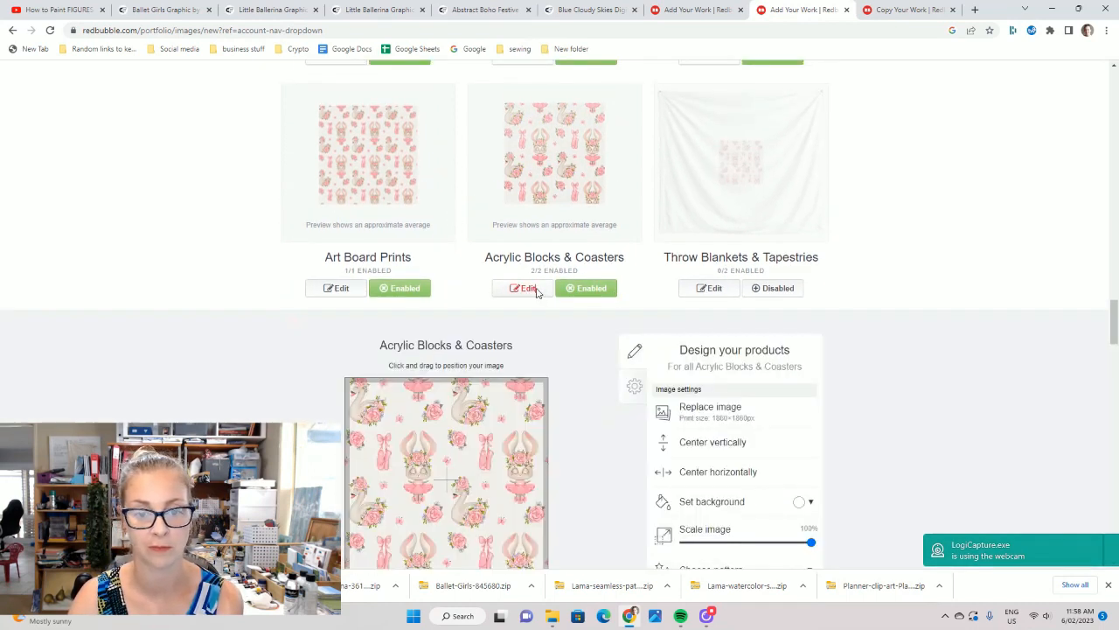
pyautogui.scroll(-2, 586, 294)
pyautogui.click(802, 400)
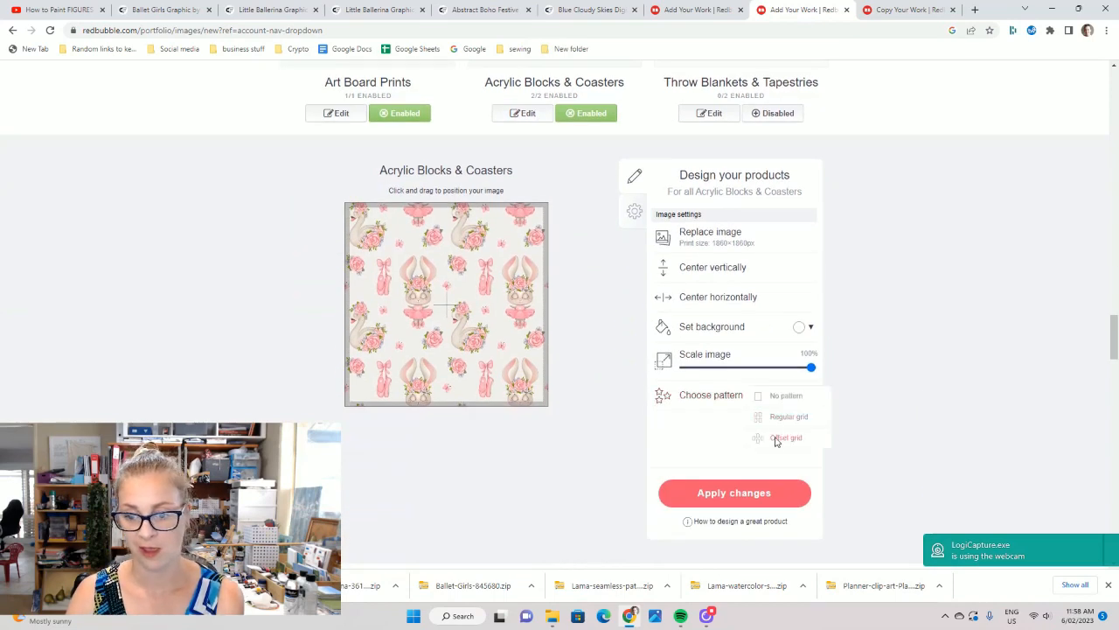
pyautogui.click(787, 418)
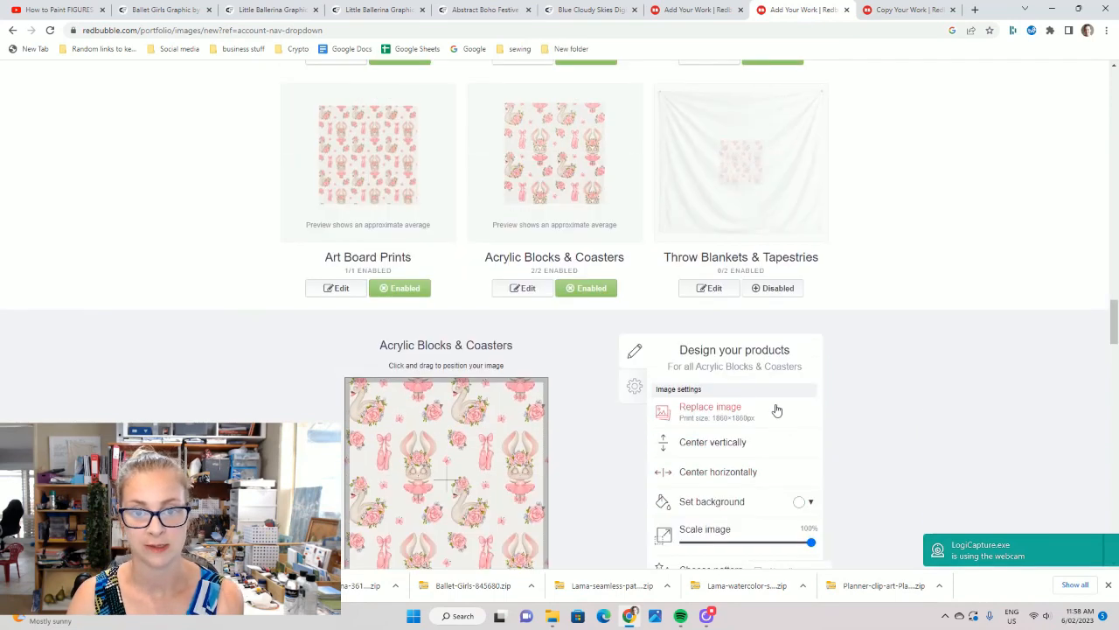
pyautogui.click(739, 500)
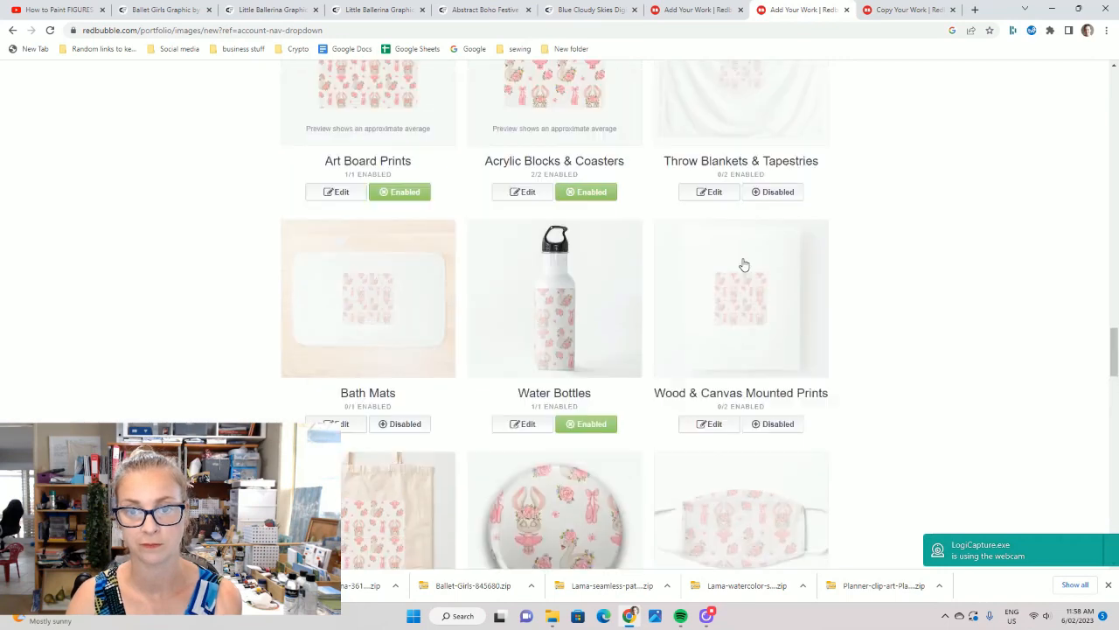
# - Enable Throw Blankets & Tapestries, tile the artwork in a regular grid and apply the changes
pyautogui.click(779, 407)
pyautogui.click(712, 407)
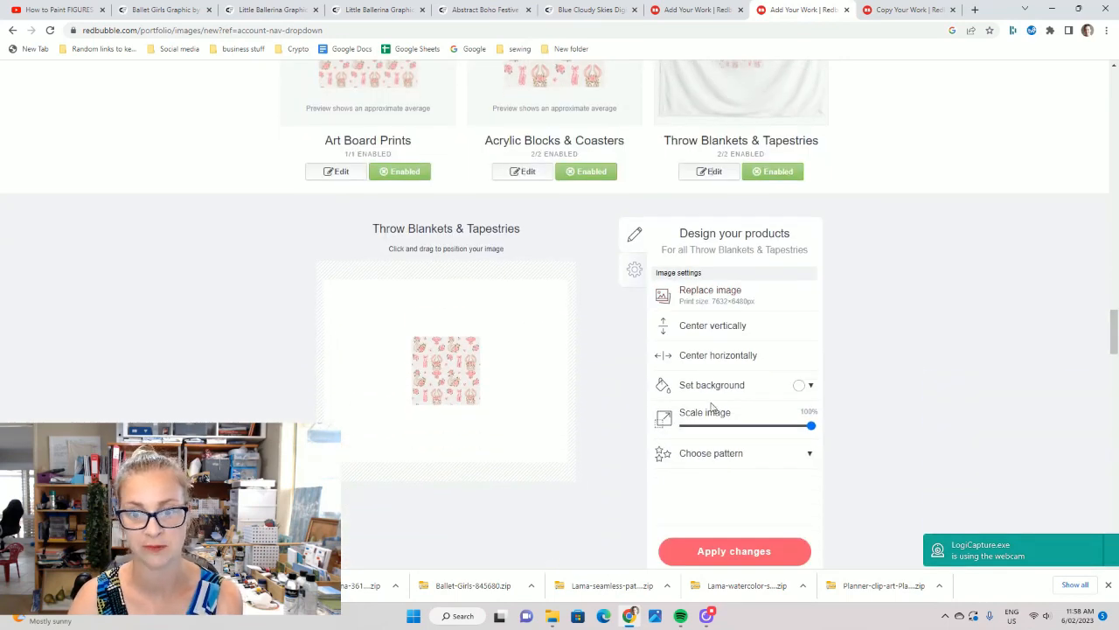
pyautogui.click(744, 453)
pyautogui.click(781, 474)
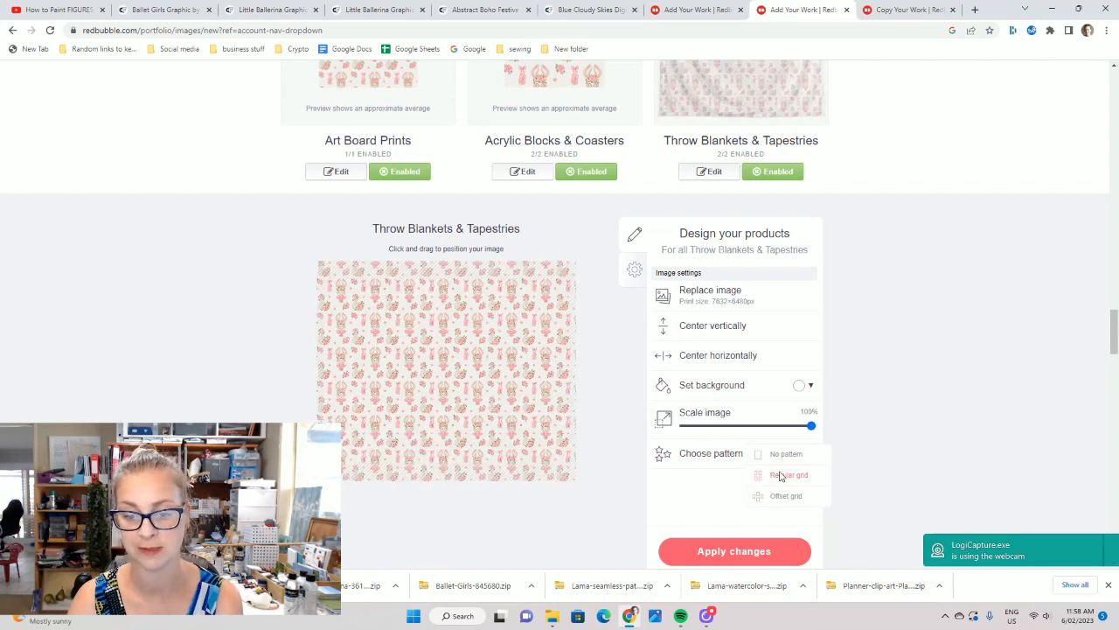
pyautogui.click(735, 551)
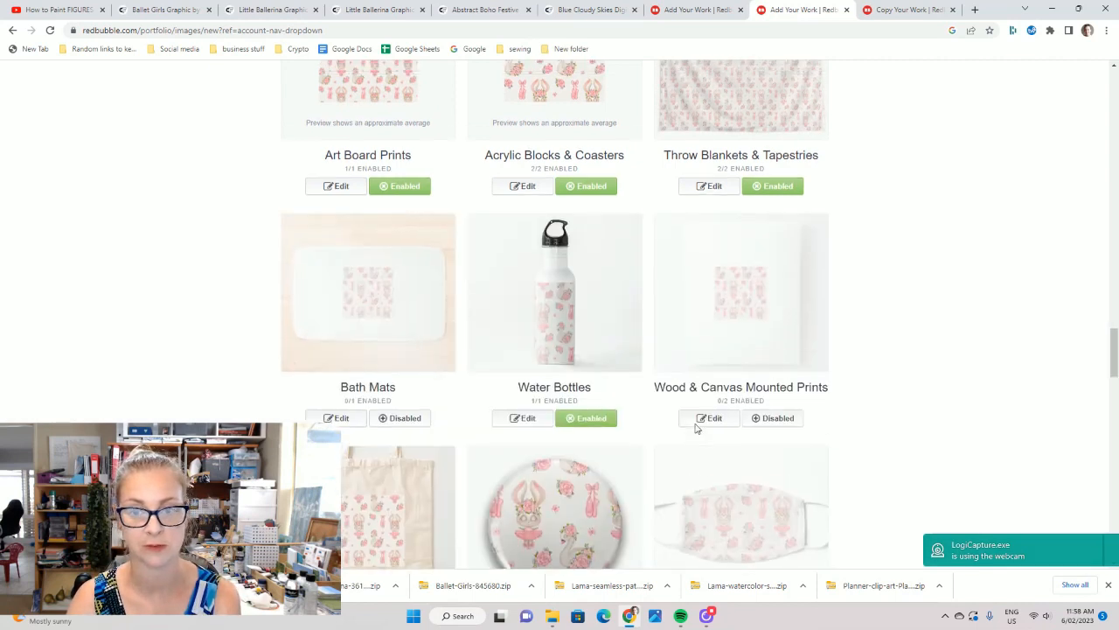
# - Enable Bath Mats and tile the artwork in a regular grid
pyautogui.scroll(-2, 429, 457)
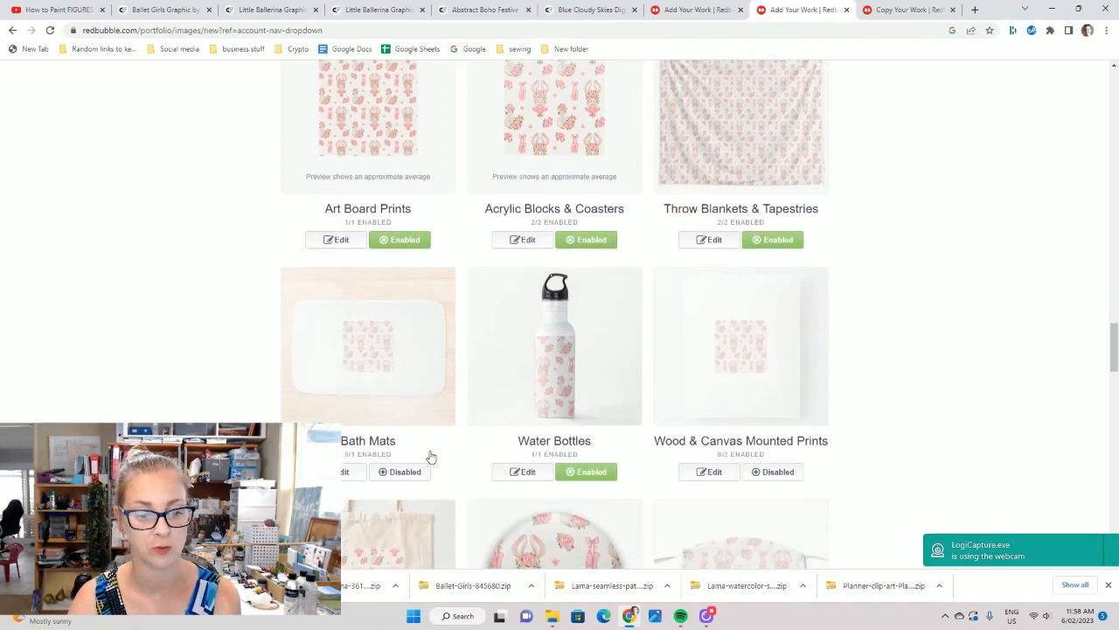
pyautogui.click(405, 463)
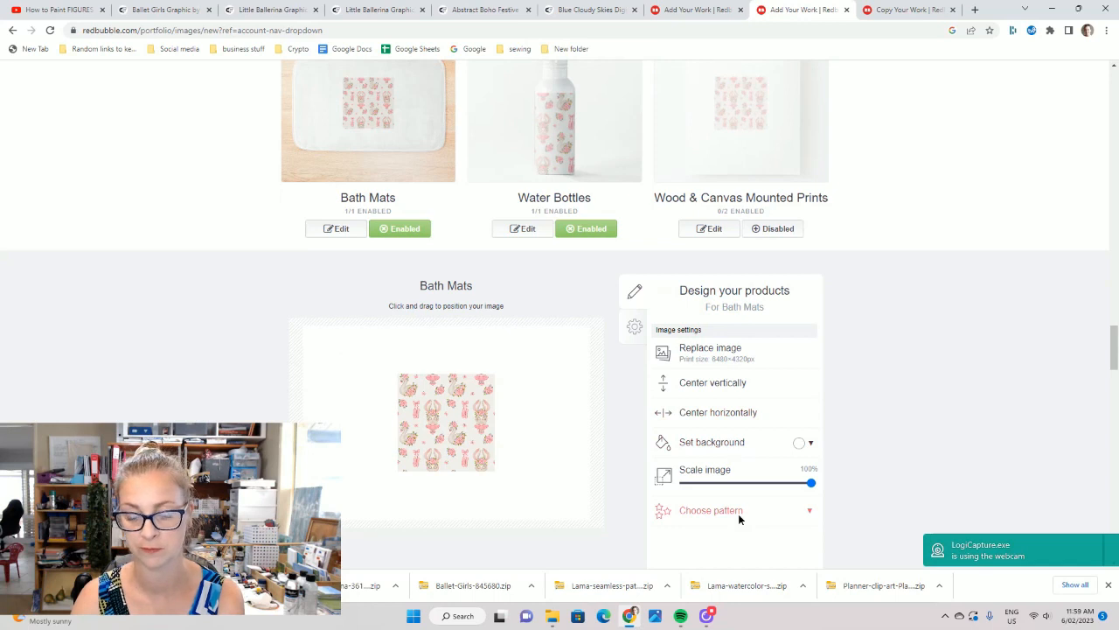
pyautogui.click(739, 516)
pyautogui.click(774, 533)
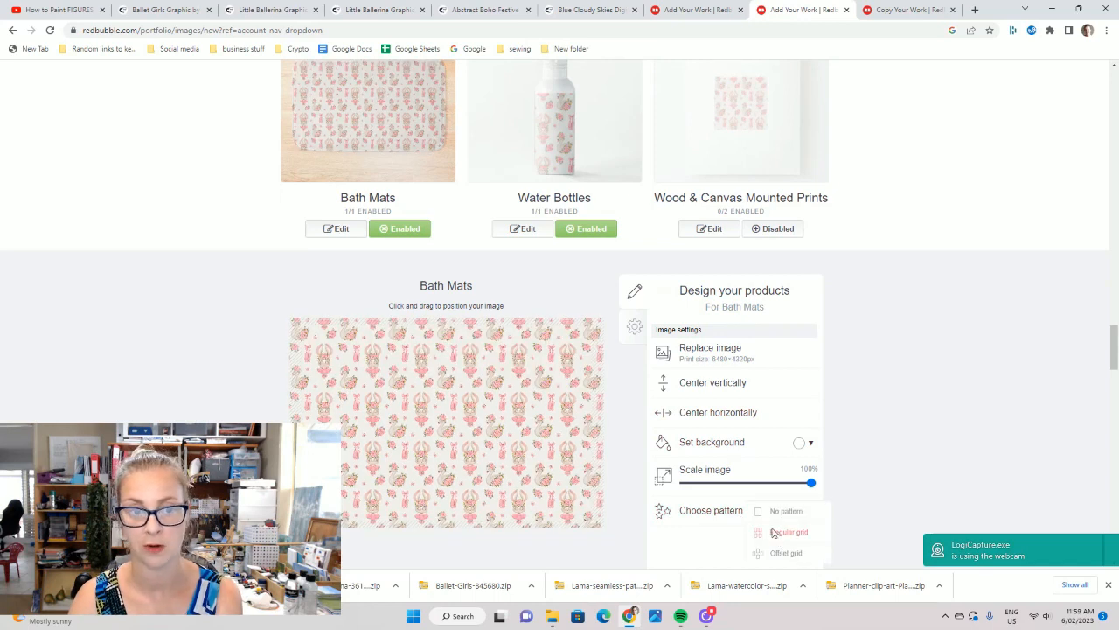
# - Tile the Water Bottles artwork in a regular grid and apply the changes
pyautogui.click(527, 230)
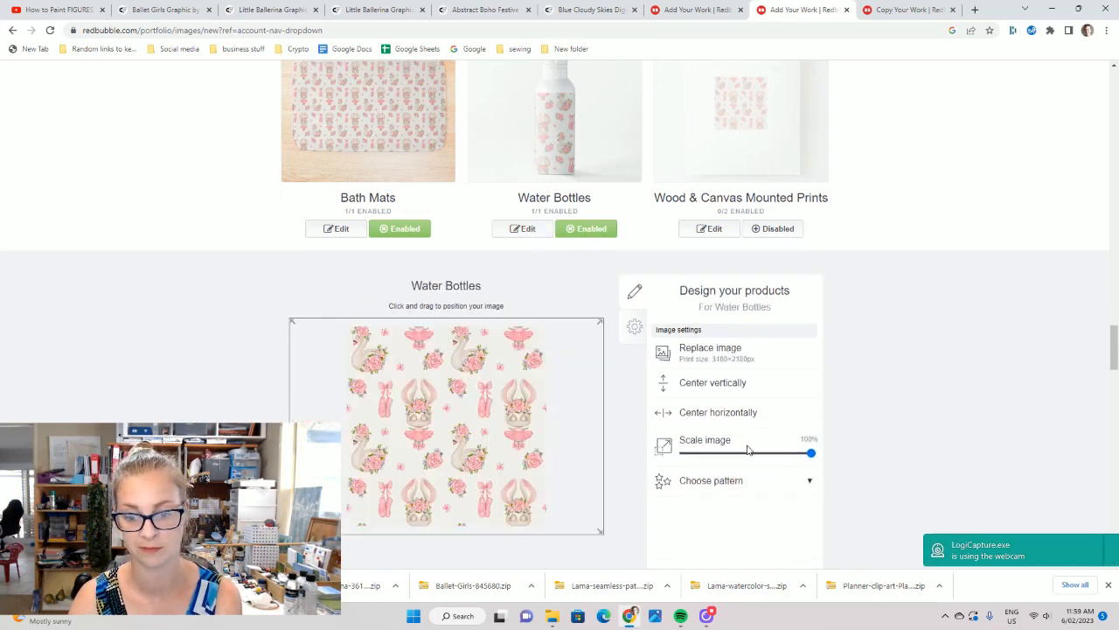
pyautogui.click(763, 487)
pyautogui.click(780, 503)
pyautogui.scroll(-2, 789, 234)
pyautogui.click(770, 486)
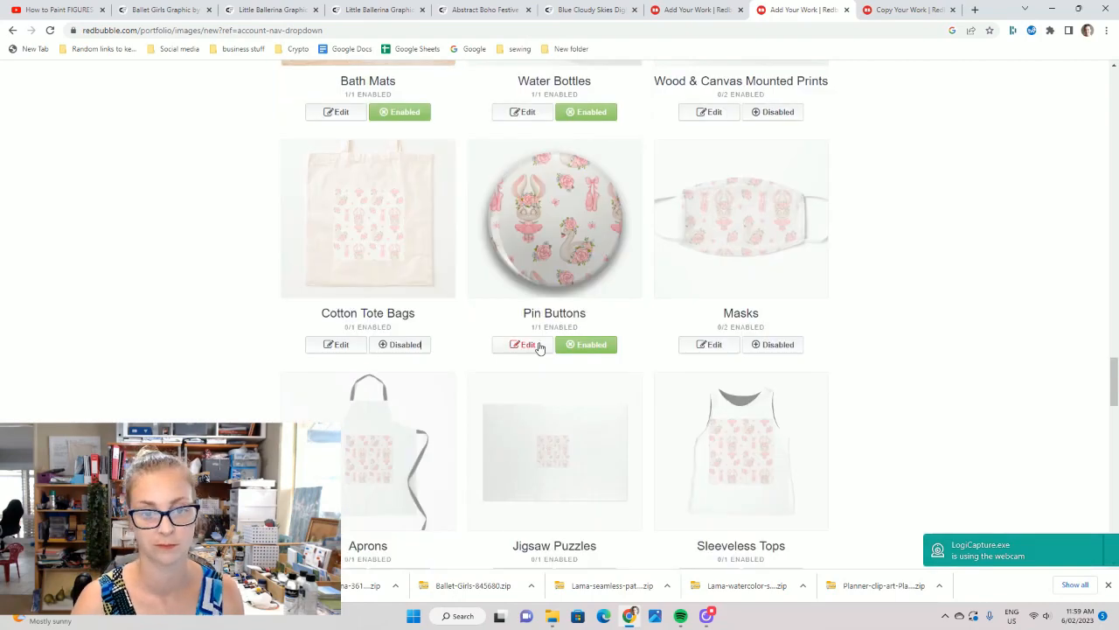
# - Edit the Pin Buttons pattern, and enable Masks with the artwork tiled in a regular grid
pyautogui.click(539, 348)
pyautogui.click(764, 509)
pyautogui.click(710, 286)
pyautogui.click(775, 417)
pyautogui.click(752, 490)
# - Enable Aprons and tile the artwork in a regular grid
pyautogui.click(350, 519)
pyautogui.click(759, 508)
pyautogui.click(777, 529)
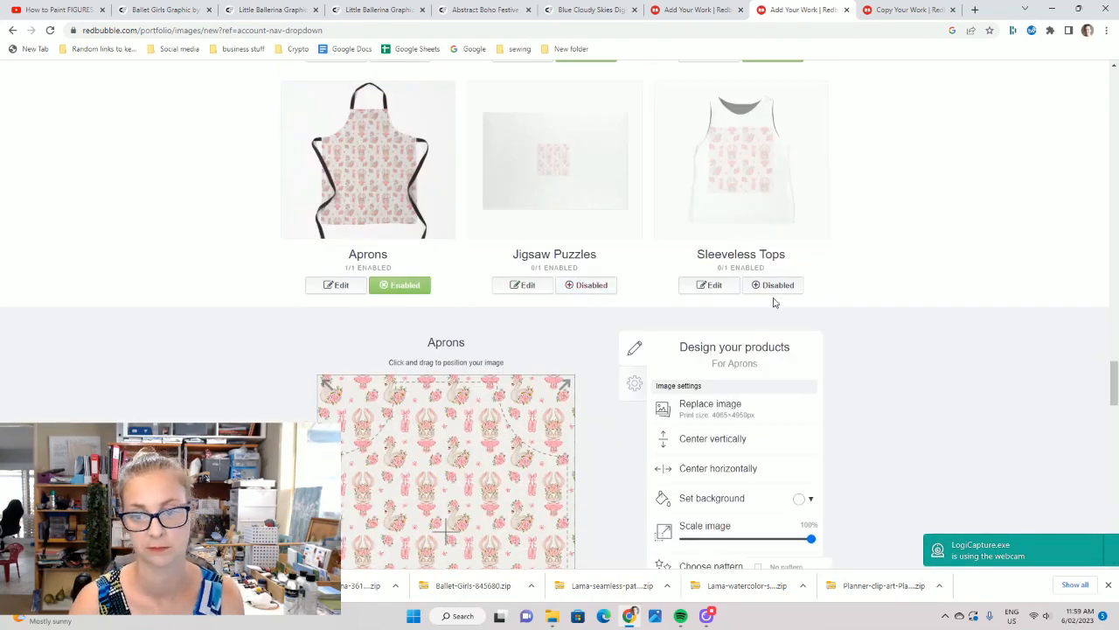
# - Configure the products between Aprons and Mini Skirts, and scale the Mini Skirts image to 84% and apply the changes
pyautogui.scroll(-4, 775, 303)
pyautogui.click(773, 477)
pyautogui.click(344, 460)
pyautogui.scroll(-6, 600, 302)
pyautogui.click(526, 110)
pyautogui.click(765, 411)
pyautogui.click(524, 167)
pyautogui.moveTo(811, 421); pyautogui.dragTo(793, 424)
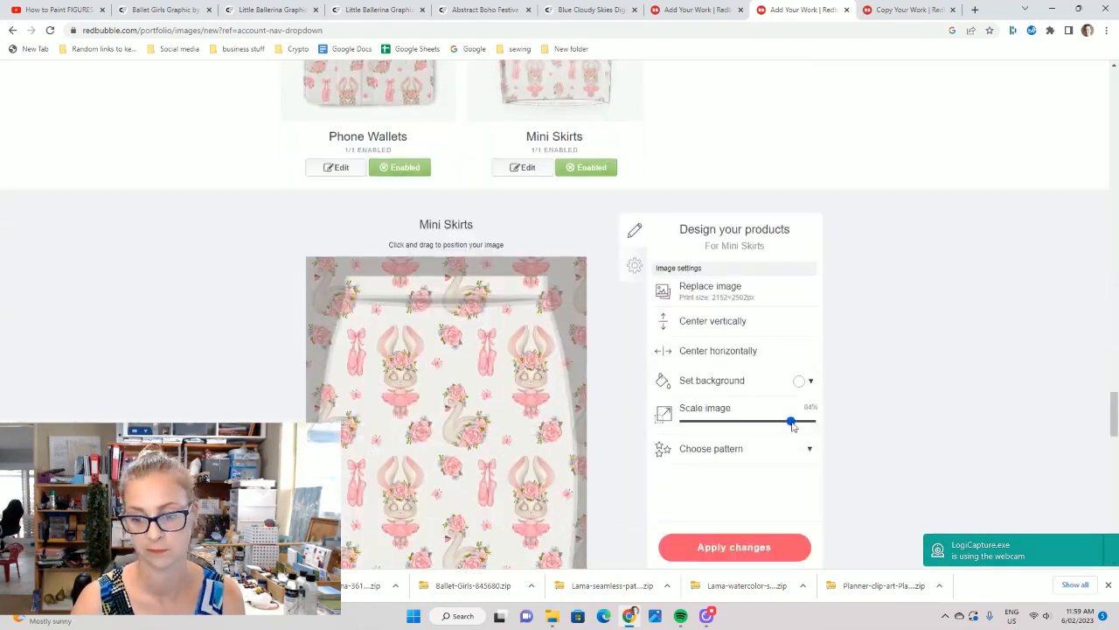
pyautogui.click(734, 546)
# - Tile the artwork in a regular grid on a product below Mini Skirts, shrink the image slightly and apply the changes
pyautogui.scroll(-2, 700, 437)
pyautogui.click(332, 396)
pyautogui.scroll(-3, 525, 385)
pyautogui.click(717, 385)
pyautogui.click(743, 407)
pyautogui.moveTo(810, 360); pyautogui.dragTo(803, 359)
pyautogui.click(735, 485)
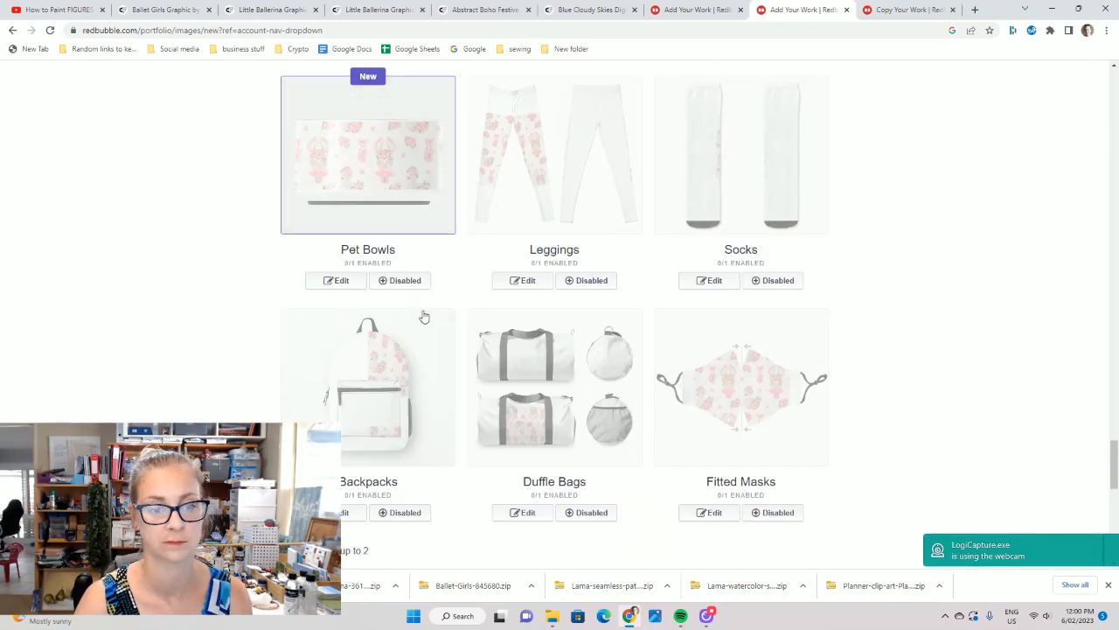
# - Enable Pet Bowls, and apply a regular grid pattern with a reduced image scale to the Leggings
pyautogui.click(400, 281)
pyautogui.click(523, 280)
pyautogui.click(769, 466)
pyautogui.moveTo(812, 417); pyautogui.dragTo(785, 417)
pyautogui.click(727, 490)
# - Enable Socks, tile the artwork in a regular grid at 100% scale and apply the changes
pyautogui.click(773, 281)
pyautogui.click(722, 282)
pyautogui.click(770, 409)
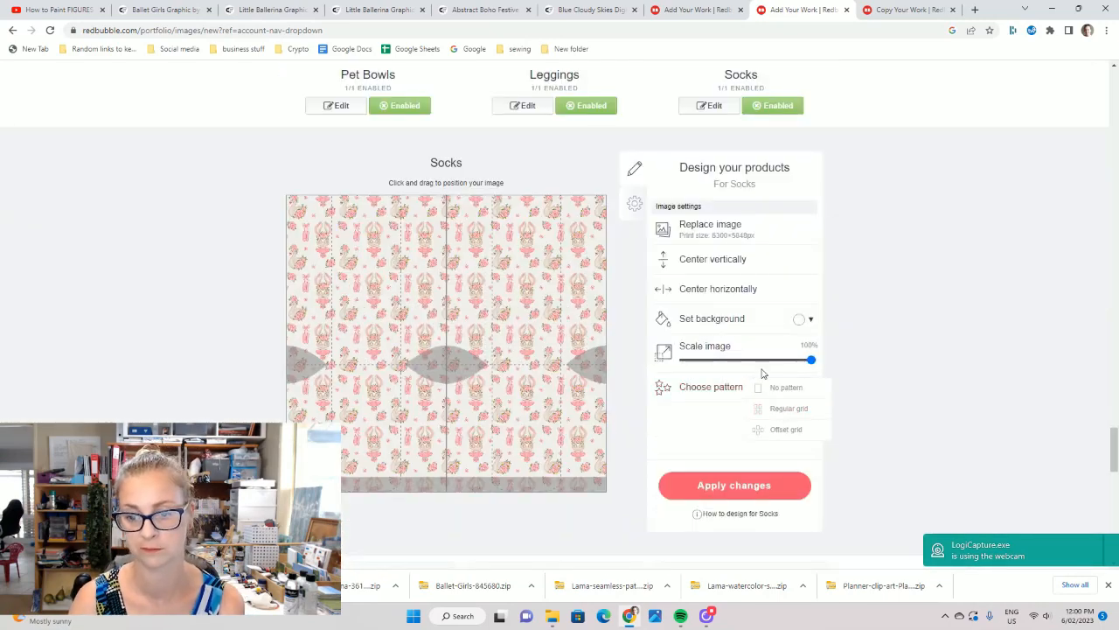
pyautogui.click(734, 485)
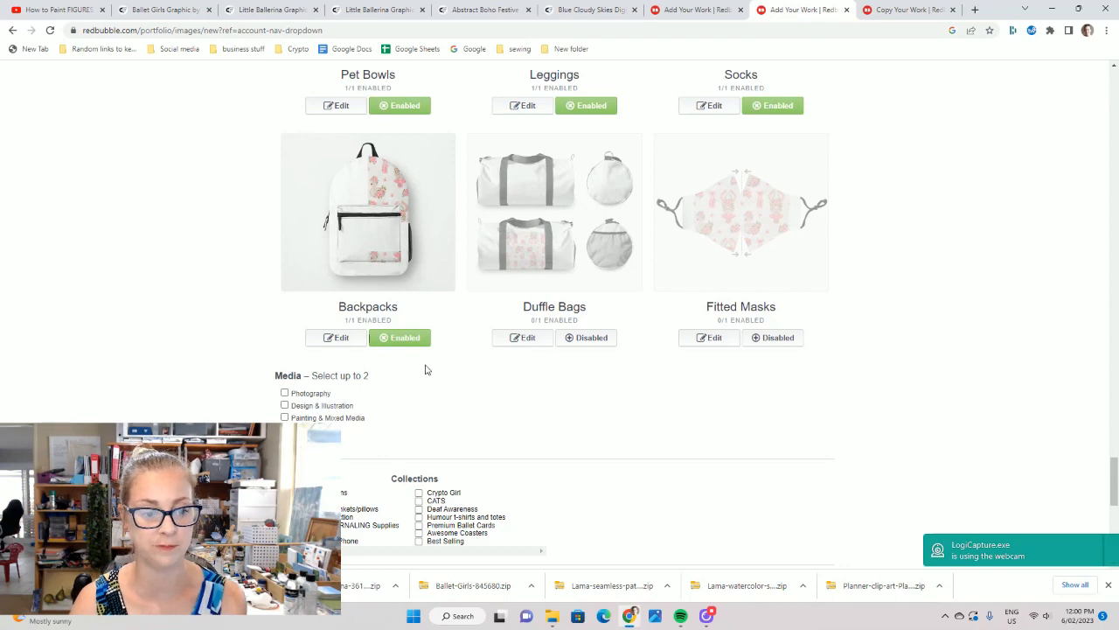
# - Open the Backpacks design for editing and tile the artwork in a regular grid
pyautogui.click(339, 342)
pyautogui.scroll(-4, 594, 394)
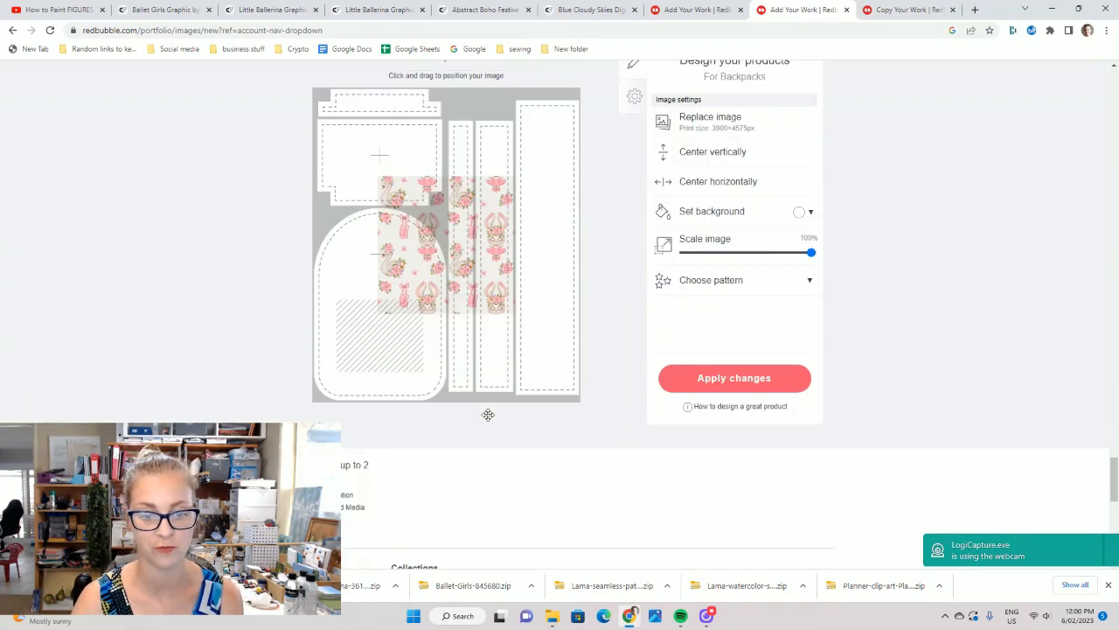
pyautogui.click(723, 275)
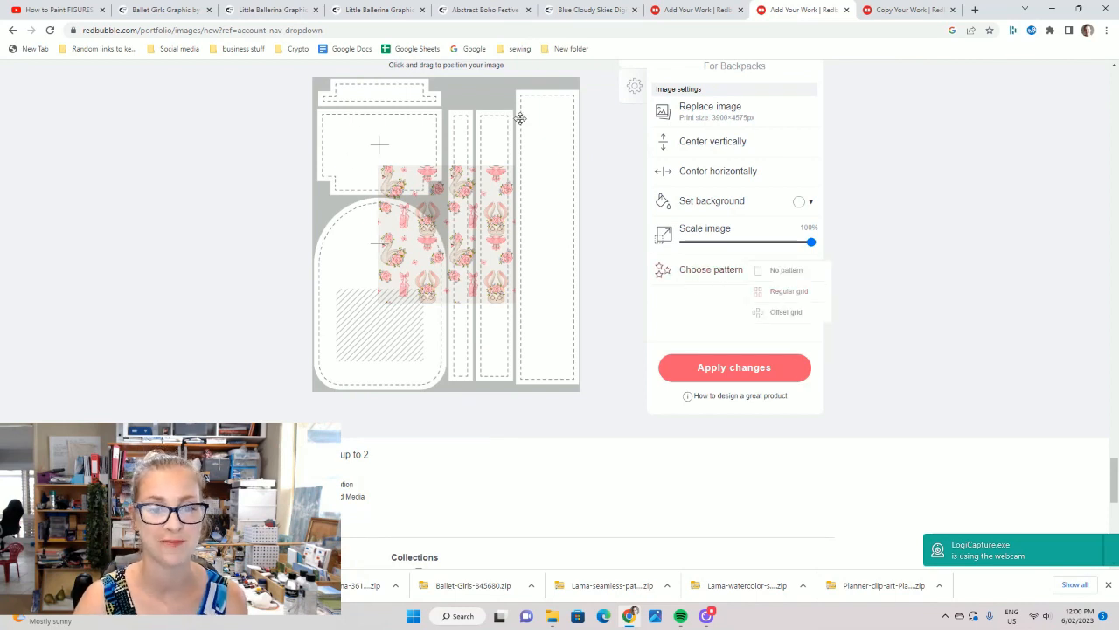
pyautogui.click(788, 291)
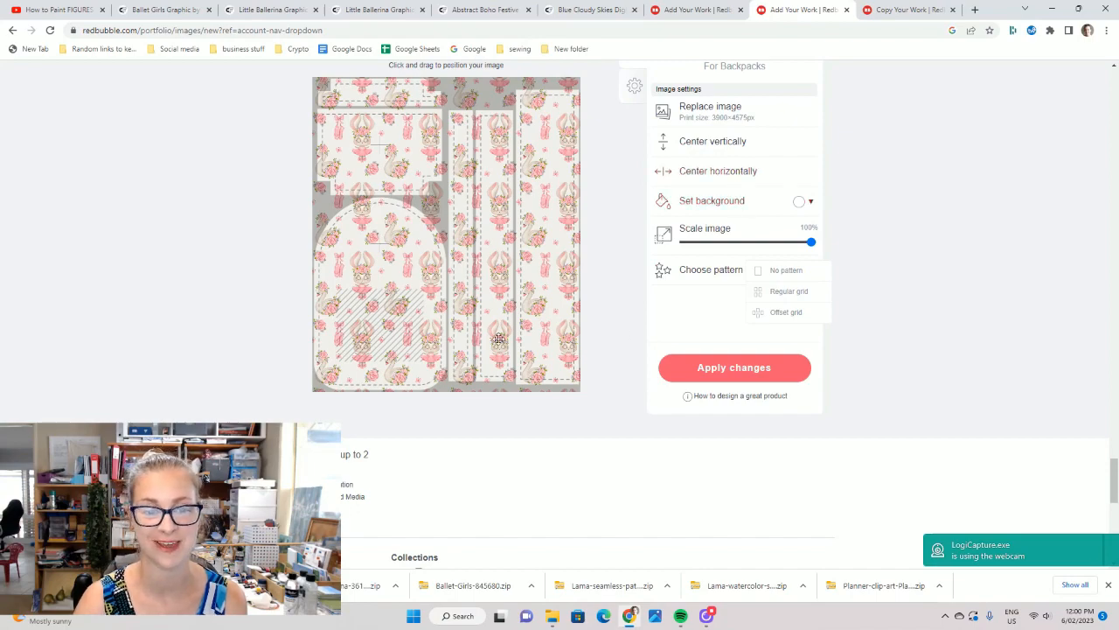
# - Reposition the Backpacks pattern so the figures sit well on the panels, scale it to 87% and apply the changes
pyautogui.moveTo(474, 281); pyautogui.dragTo(462, 260)
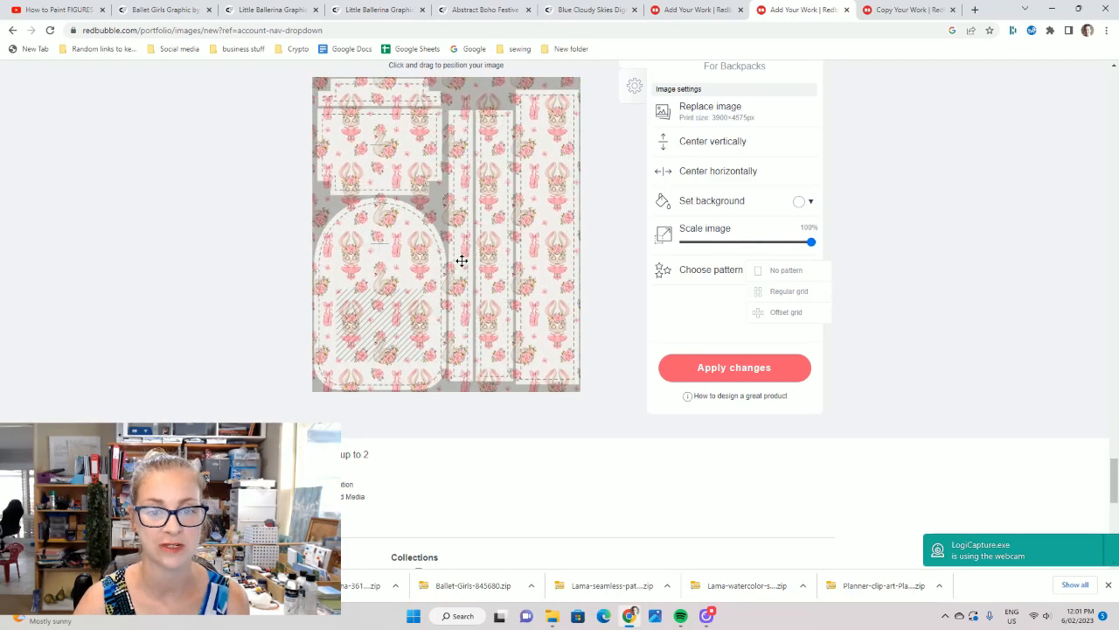
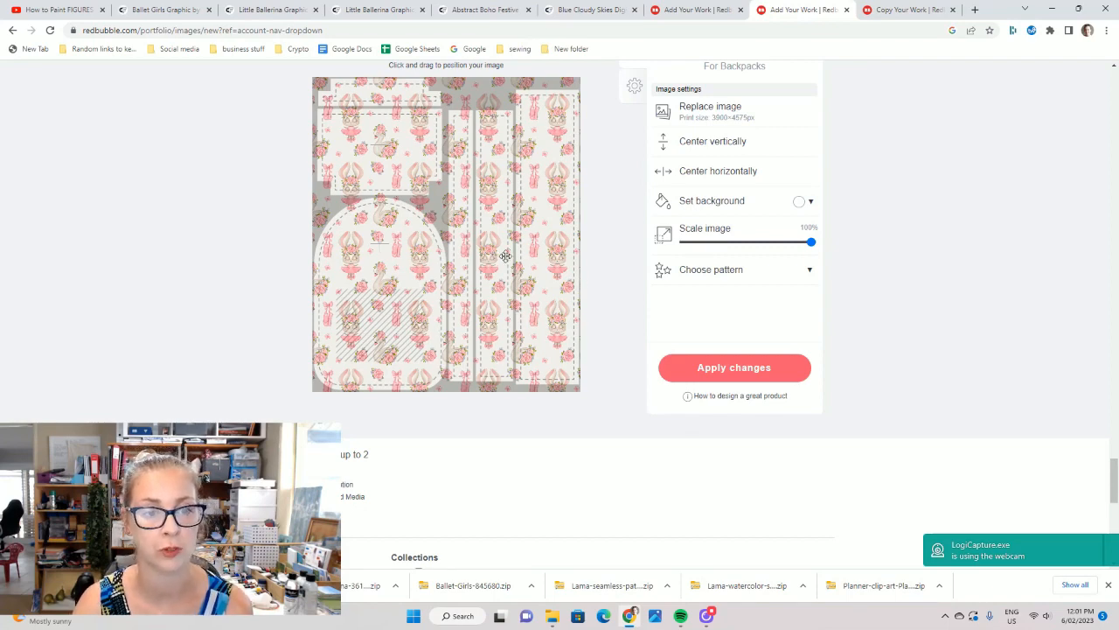
pyautogui.moveTo(505, 255)
pyautogui.mouseDown()
pyautogui.moveTo(475, 251)
pyautogui.moveTo(515, 240)
pyautogui.moveTo(517, 253)
pyautogui.moveTo(499, 256)
pyautogui.mouseUp()
pyautogui.click(733, 273)
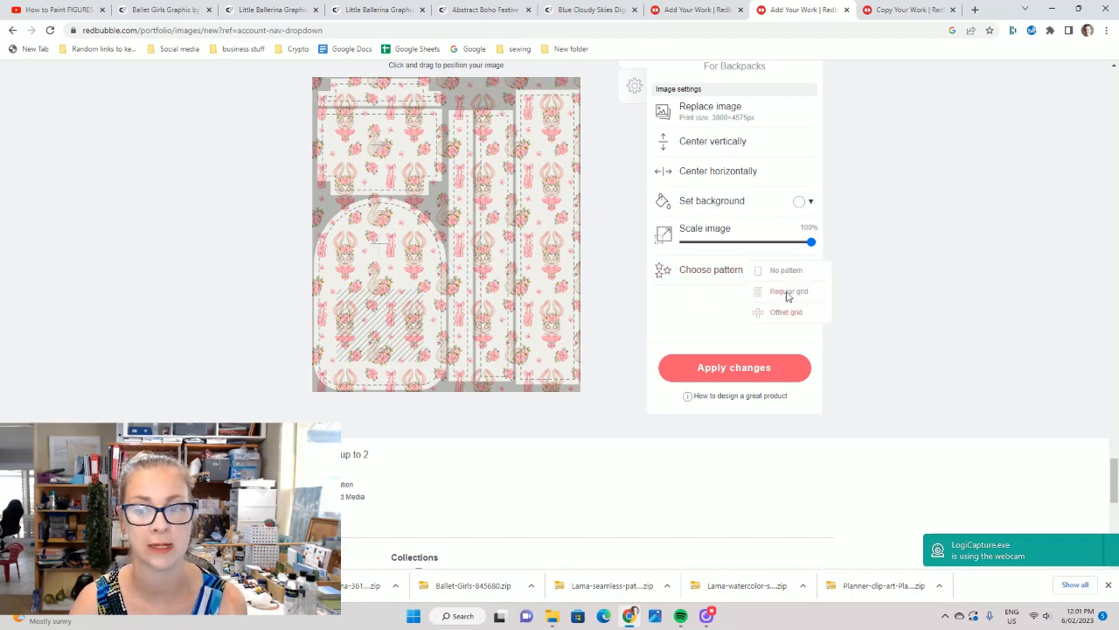
pyautogui.moveTo(811, 245); pyautogui.dragTo(795, 242)
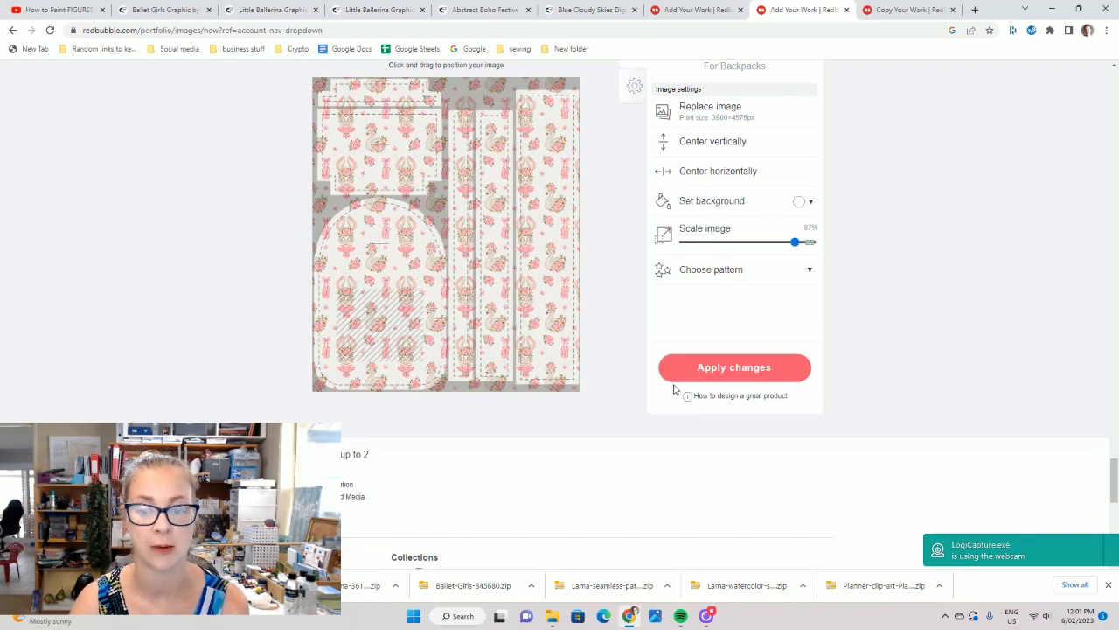
pyautogui.scroll(-1, 713, 376)
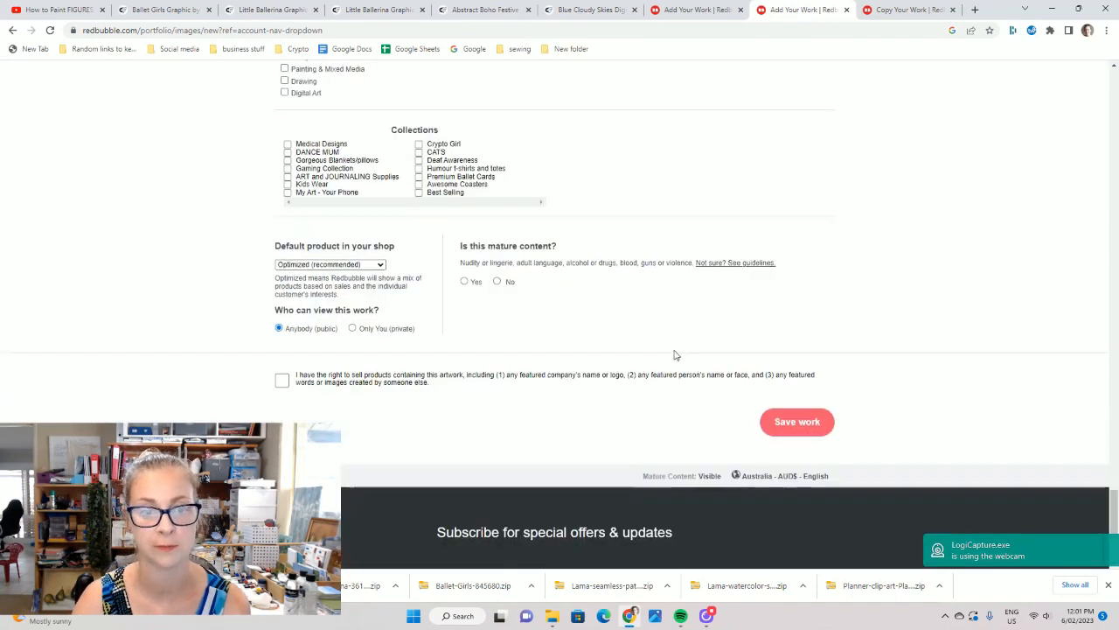
# - Tile the Duffle Bags artwork in a regular grid and apply the changes
pyautogui.scroll(4, 668, 355)
pyautogui.scroll(3, 627, 363)
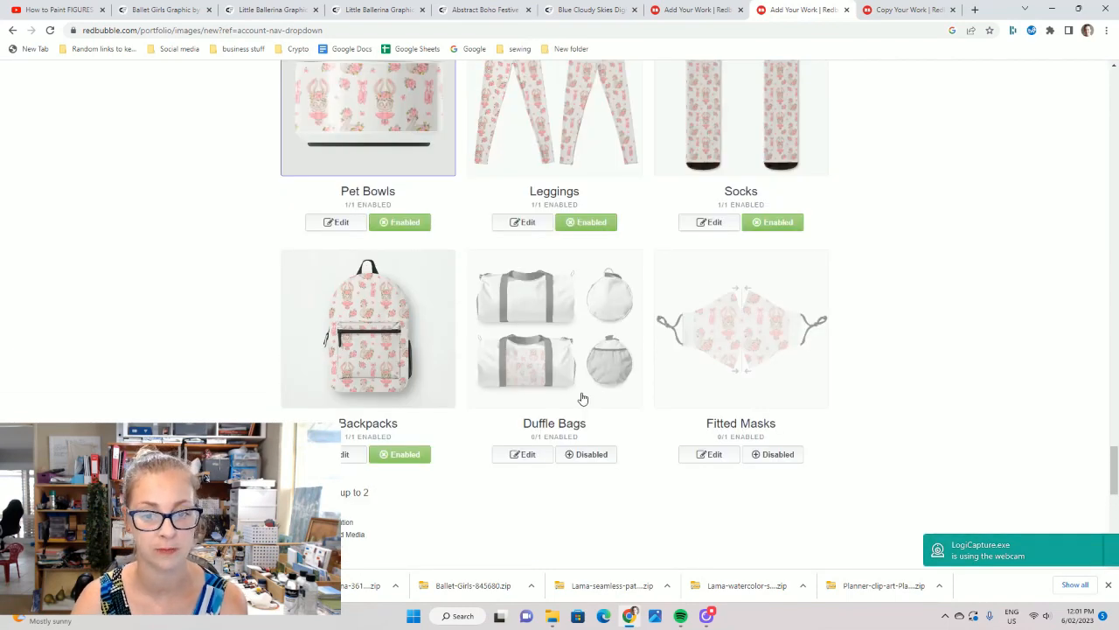
pyautogui.scroll(-1, 559, 420)
pyautogui.click(520, 396)
pyautogui.scroll(-2, 732, 429)
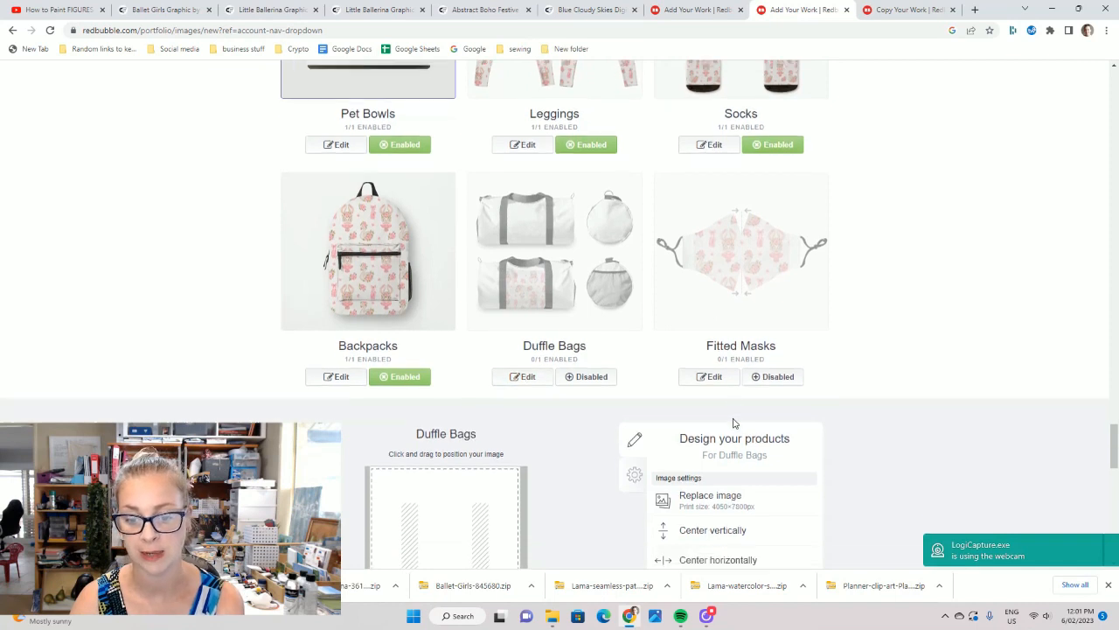
pyautogui.scroll(-1, 735, 443)
pyautogui.click(761, 446)
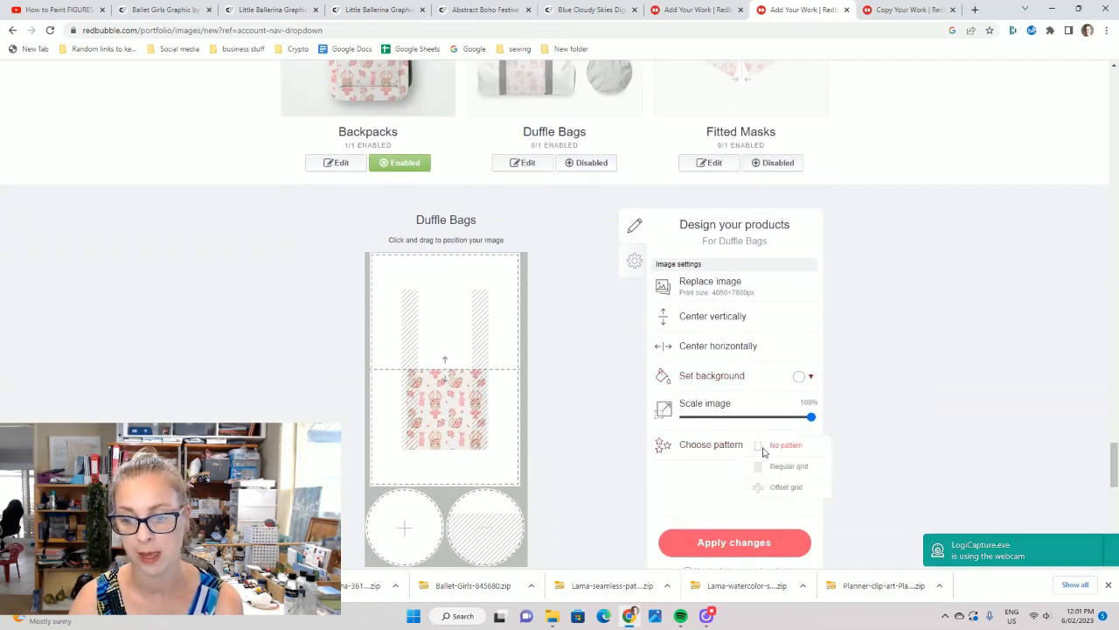
pyautogui.click(806, 468)
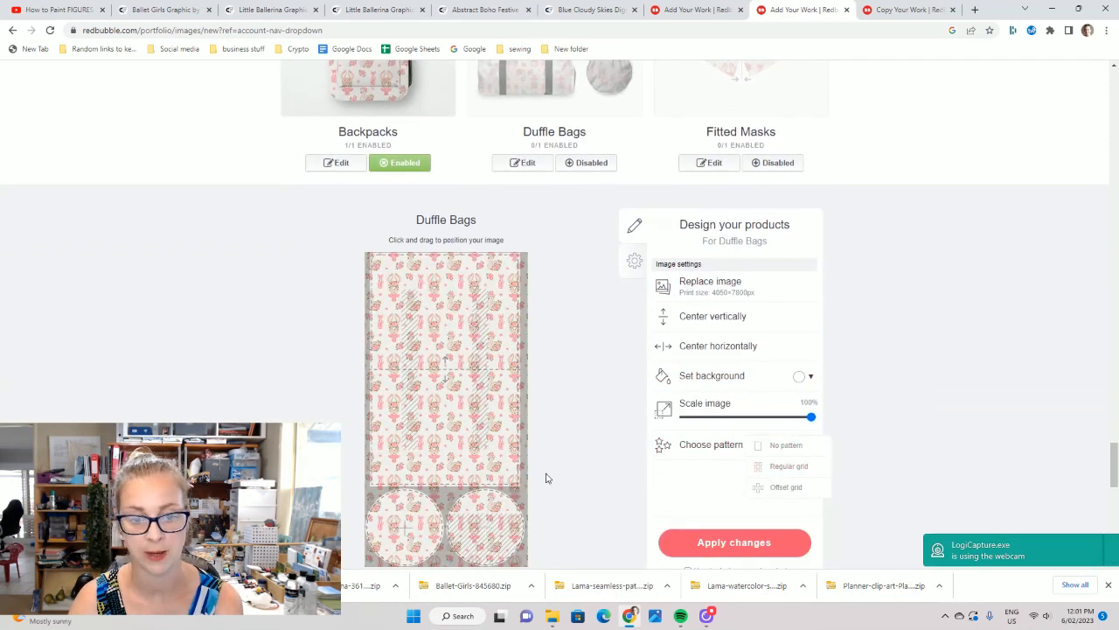
pyautogui.click(755, 547)
# - Enable the Duffle Bags and Fitted Masks products
pyautogui.scroll(3, 431, 227)
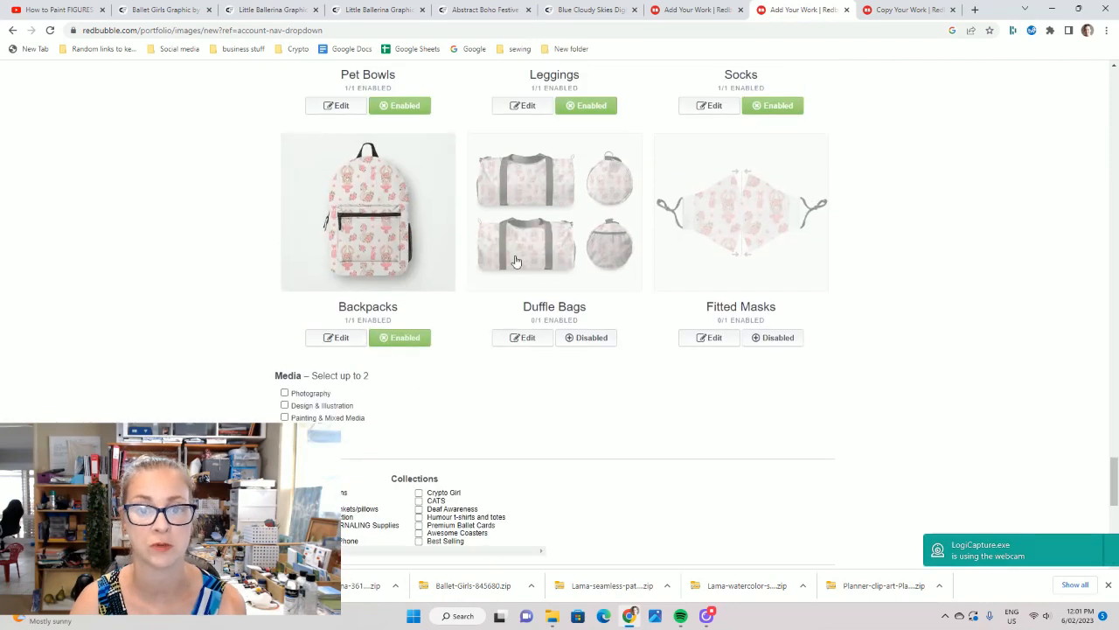
pyautogui.click(599, 339)
pyautogui.click(773, 343)
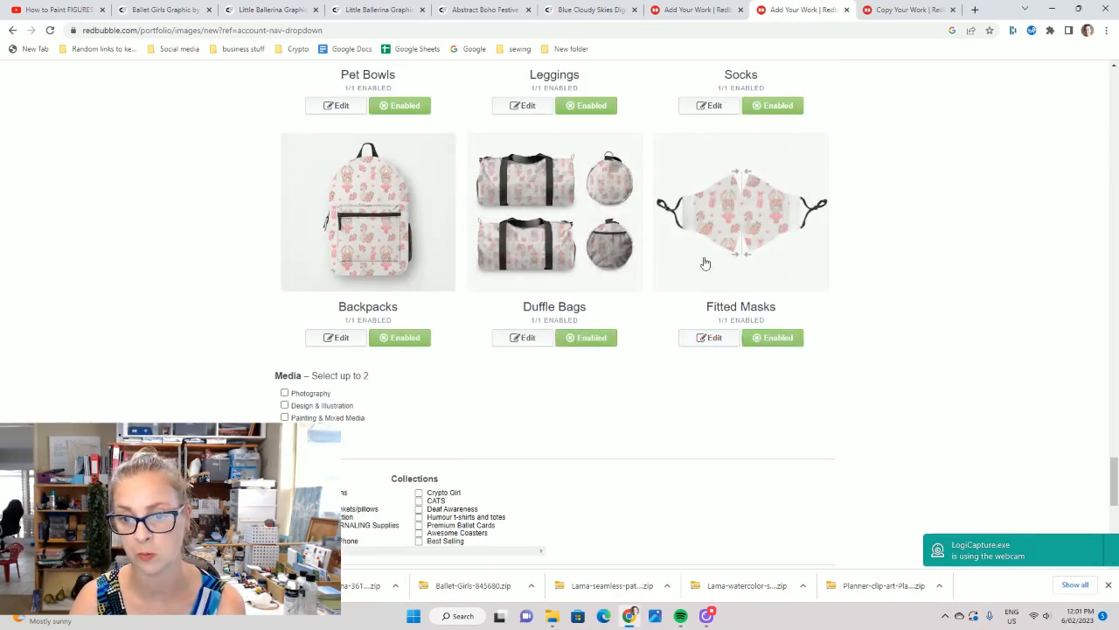
# - Tile the Fitted Masks artwork in a regular grid, scale it to 63% and apply the changes
pyautogui.click(709, 340)
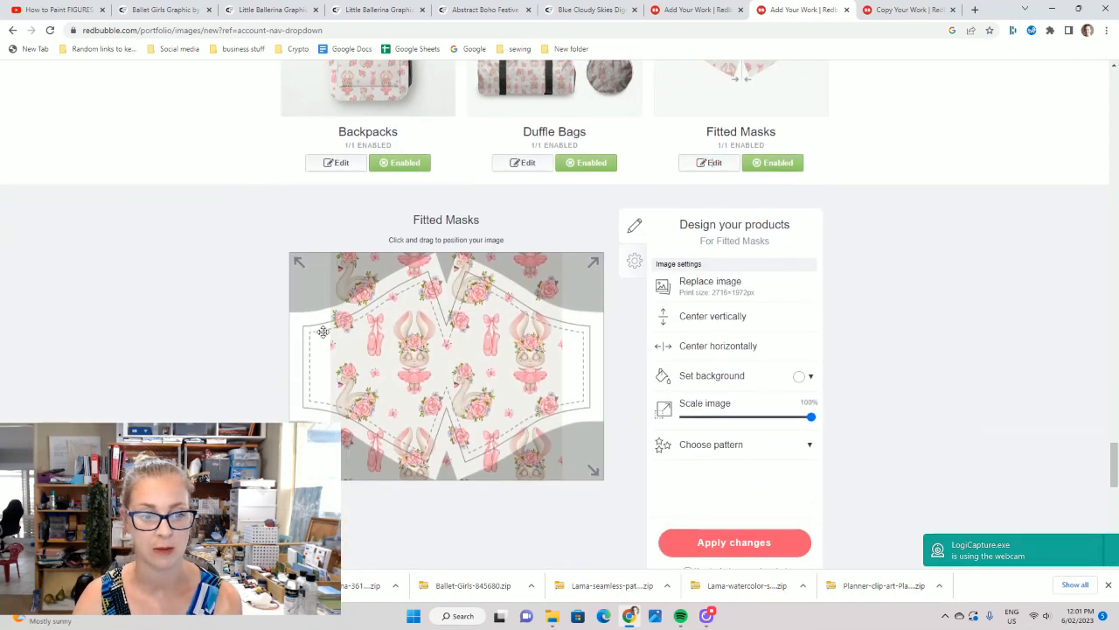
pyautogui.moveTo(810, 426); pyautogui.dragTo(838, 417)
pyautogui.click(756, 447)
pyautogui.click(795, 470)
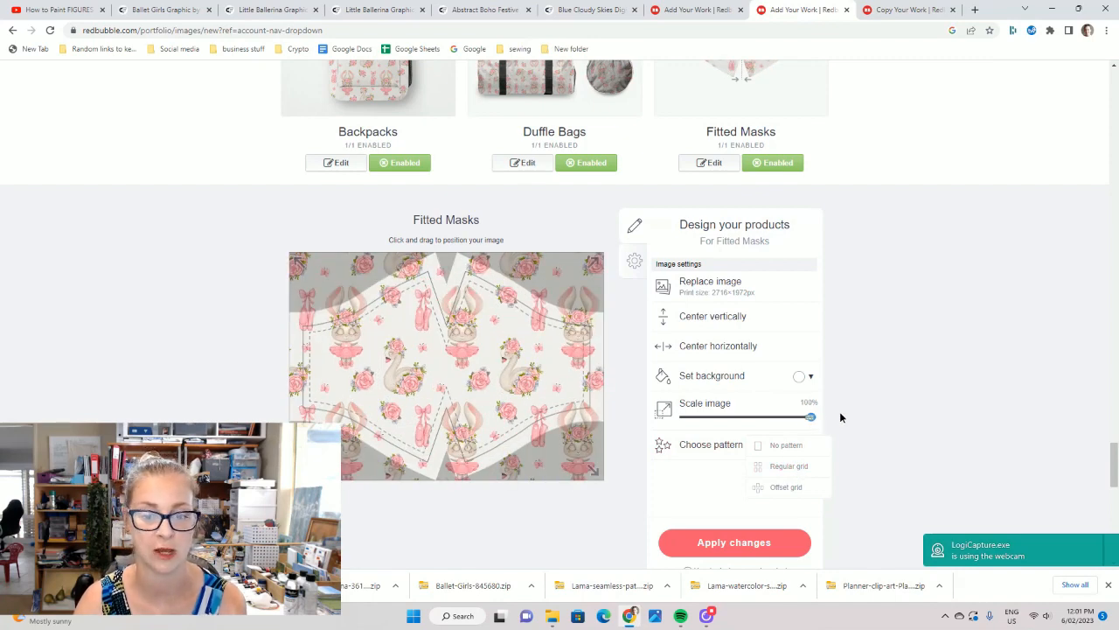
pyautogui.moveTo(796, 418); pyautogui.dragTo(766, 417)
pyautogui.scroll(1, 766, 417)
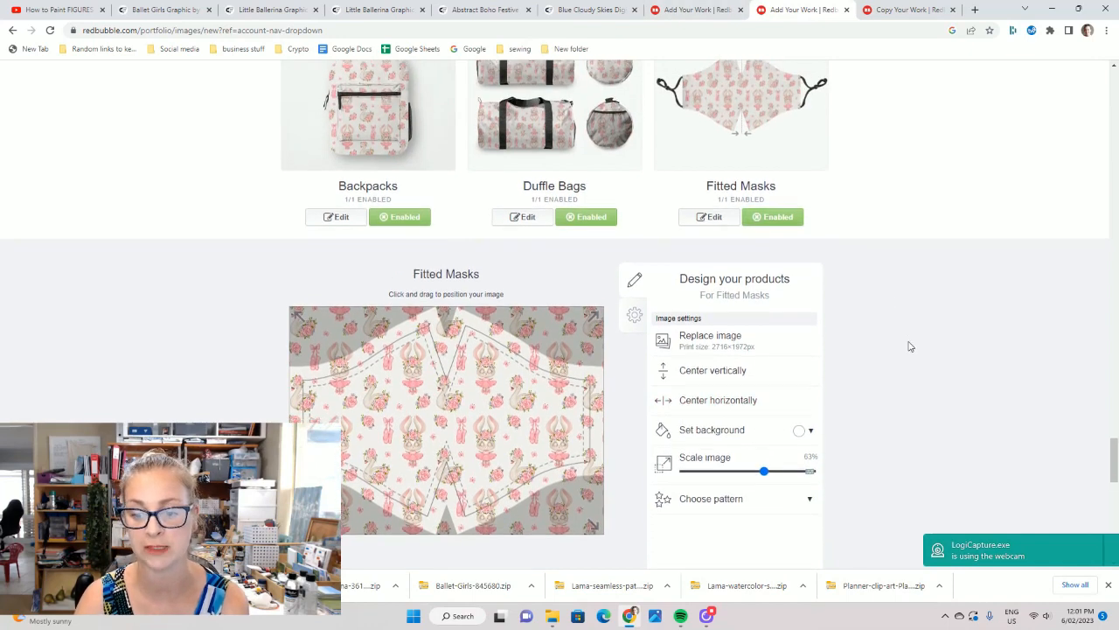
pyautogui.scroll(-10, 861, 376)
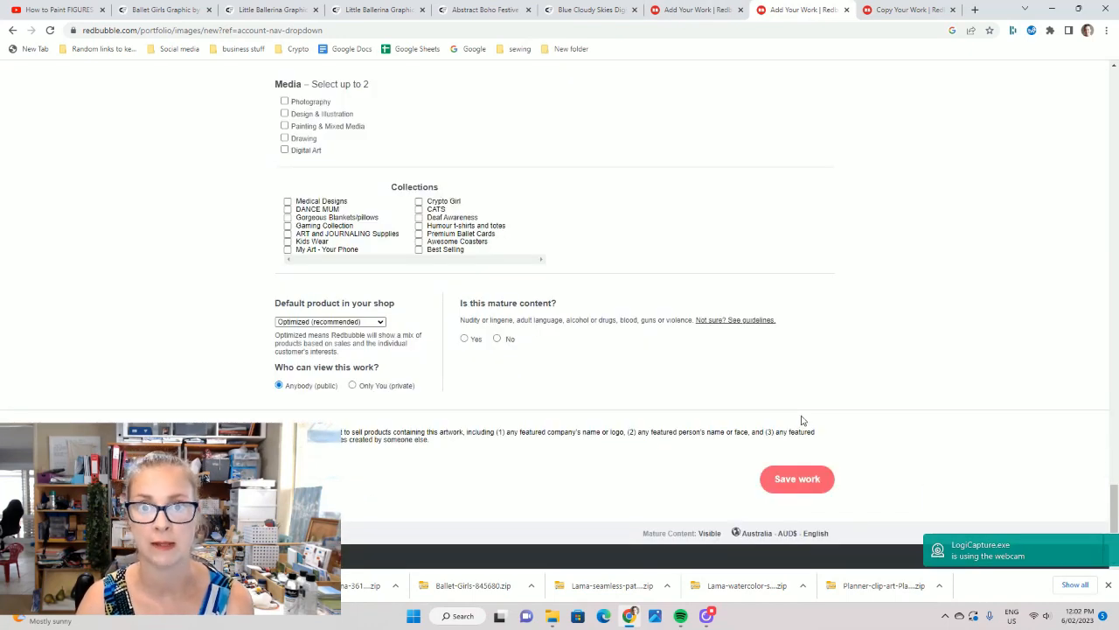
# - Set the media to Design & Illustration and Digital Art, and add the work to the DANCE MUM collection
pyautogui.scroll(2, 781, 405)
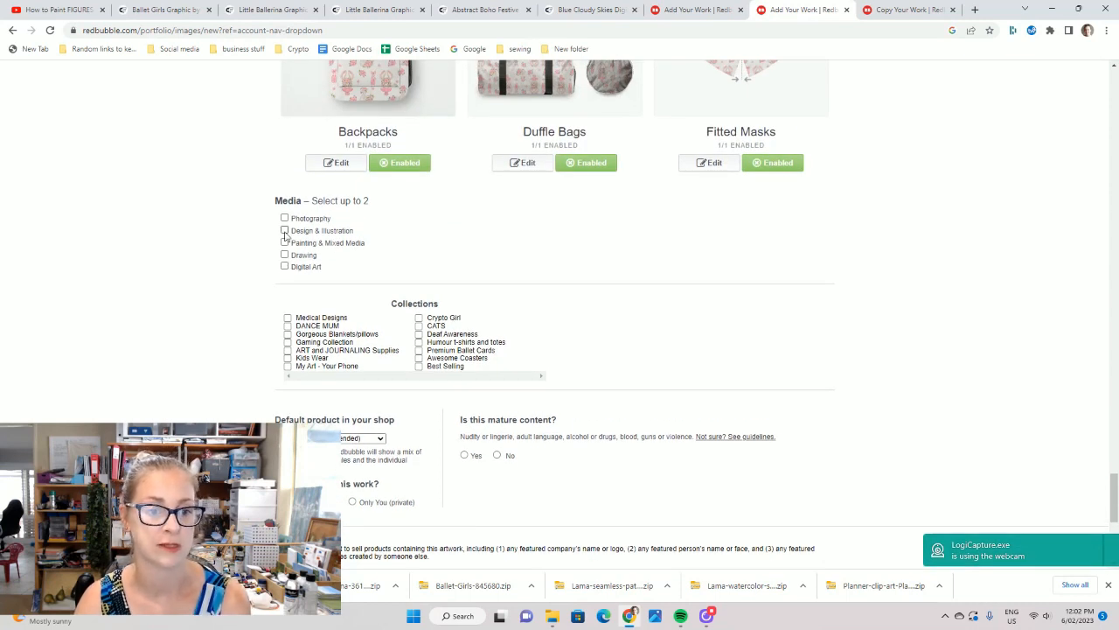
pyautogui.click(285, 266)
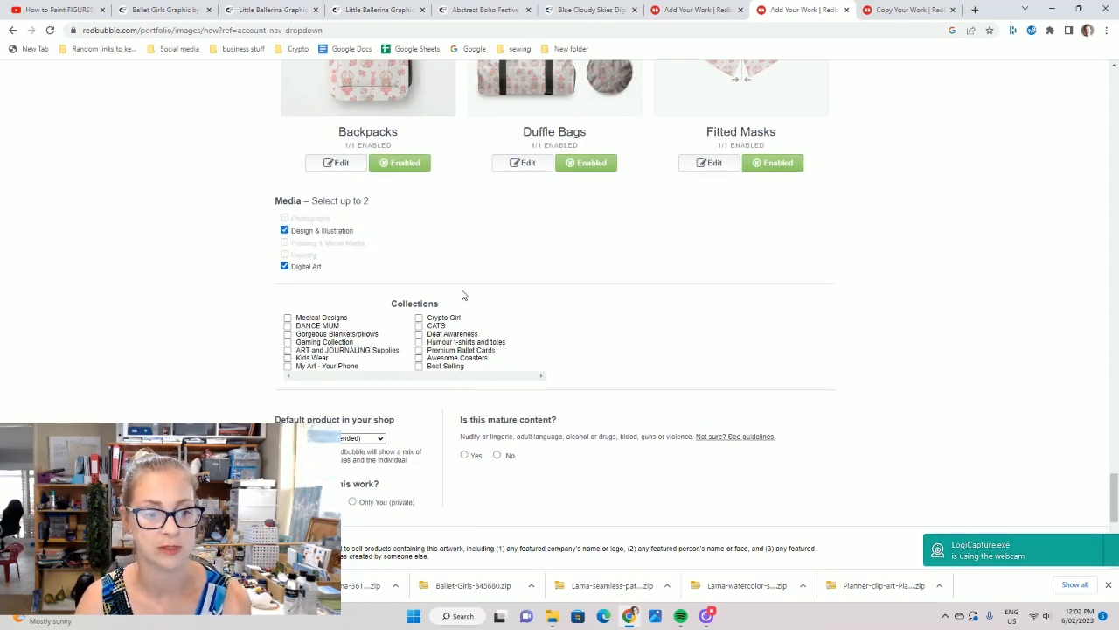
pyautogui.click(288, 326)
# - Check the default product choices, keep Optimized (recommended), and declare the work as not mature content
pyautogui.scroll(-1, 429, 341)
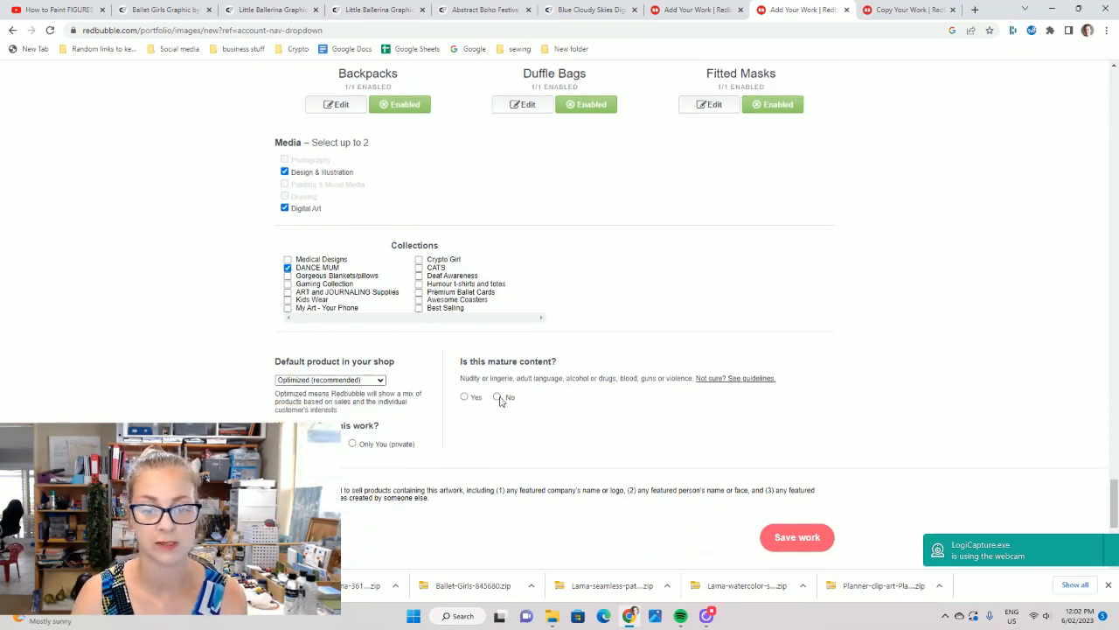
pyautogui.click(380, 381)
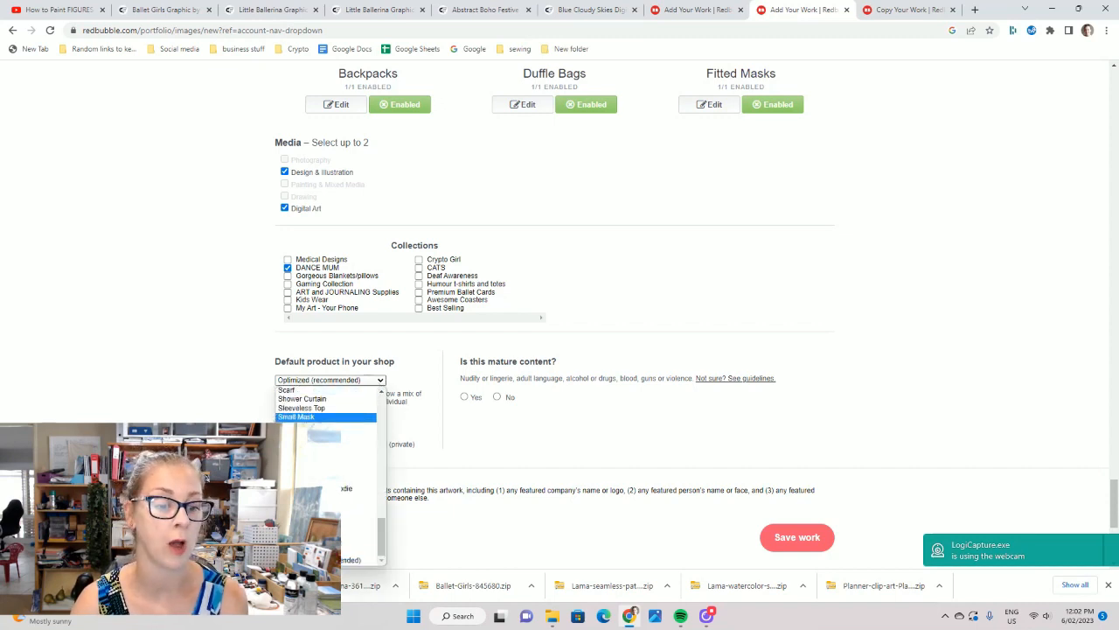
pyautogui.click(617, 334)
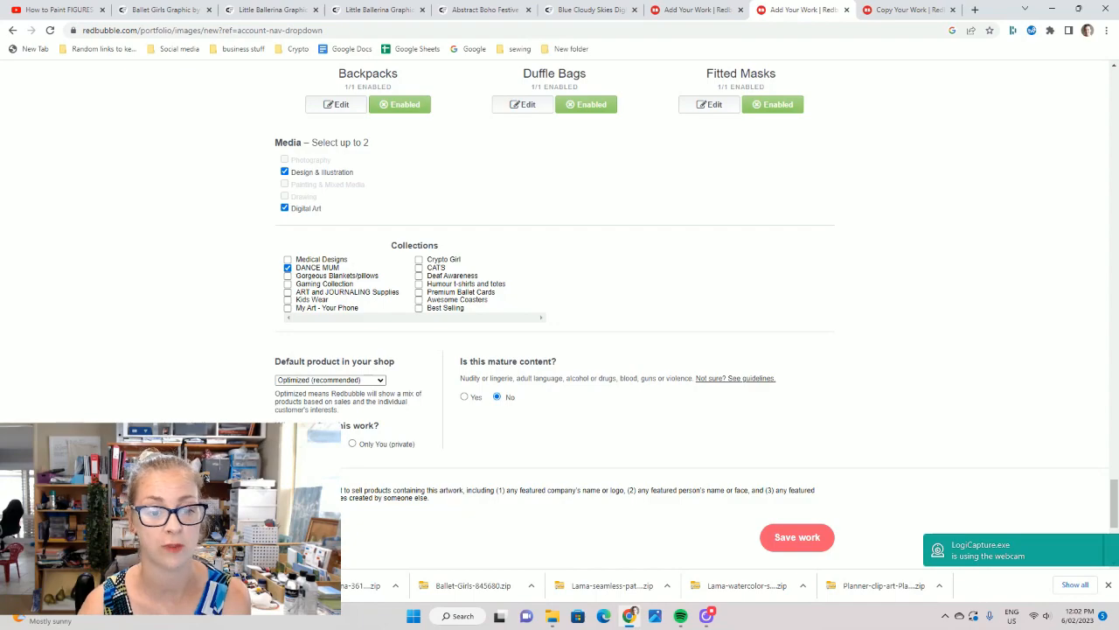
# - Review the work's title, tags and description, and examine the first product previews for pattern placement
pyautogui.moveTo(1115, 517); pyautogui.dragTo(1115, 98)
pyautogui.scroll(-2, 780, 313)
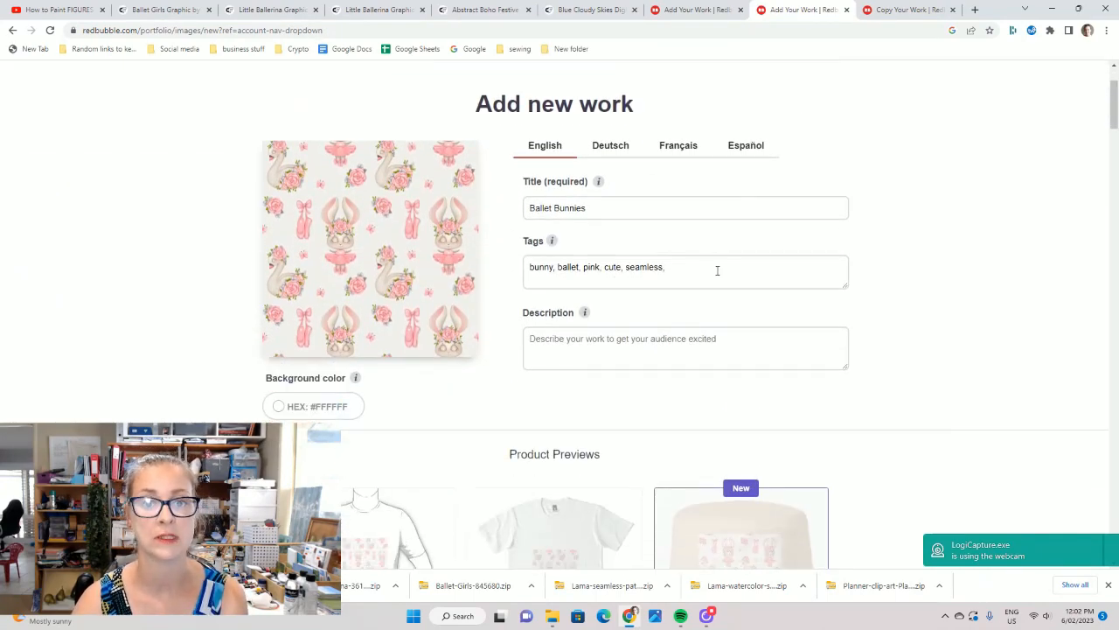
pyautogui.scroll(2, 718, 270)
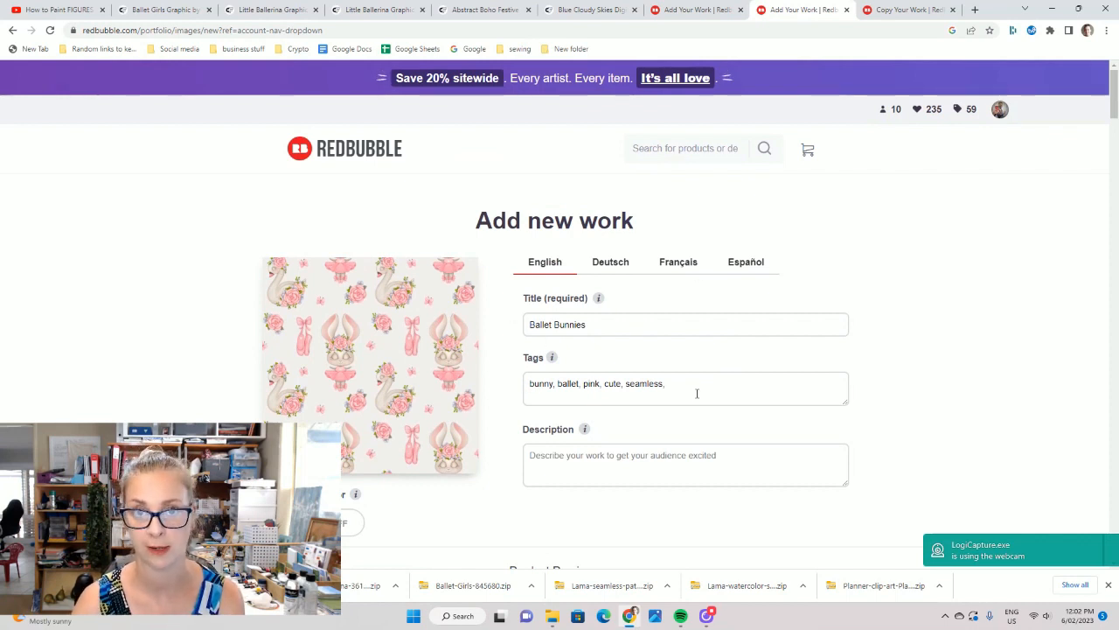
pyautogui.scroll(-2, 697, 394)
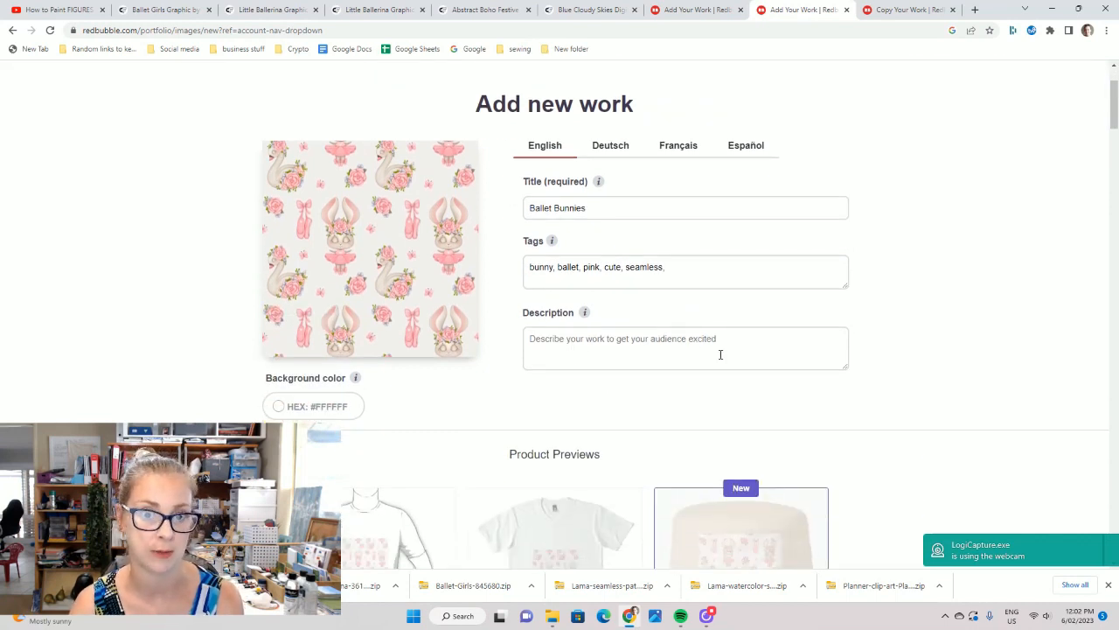
pyautogui.scroll(-3, 721, 357)
pyautogui.scroll(-2, 664, 243)
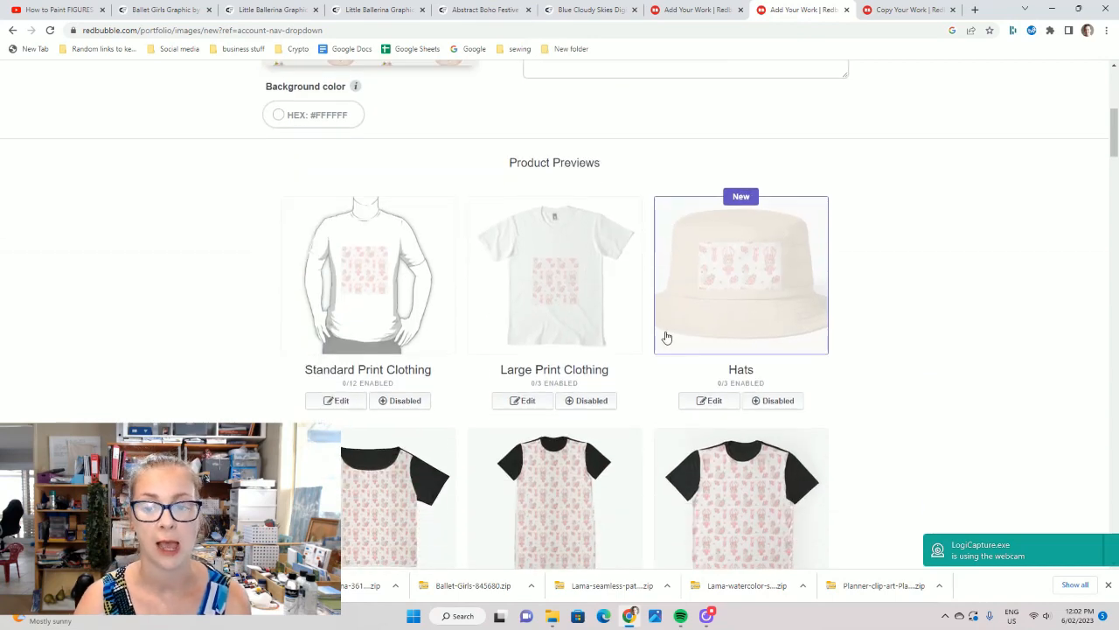
pyautogui.scroll(-4, 668, 325)
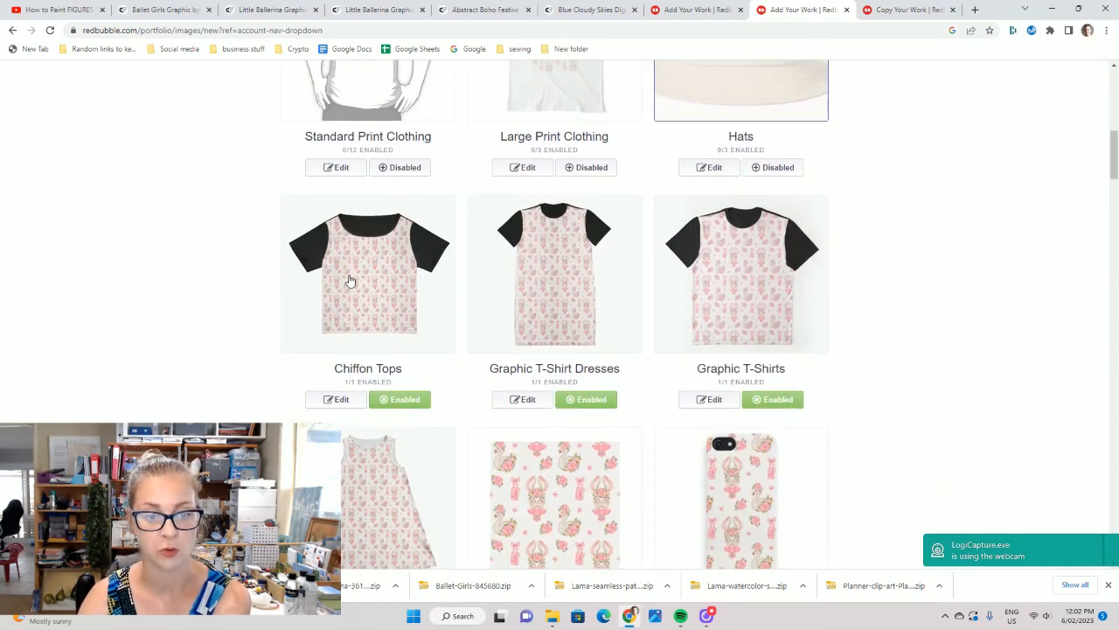
pyautogui.scroll(-2, 613, 337)
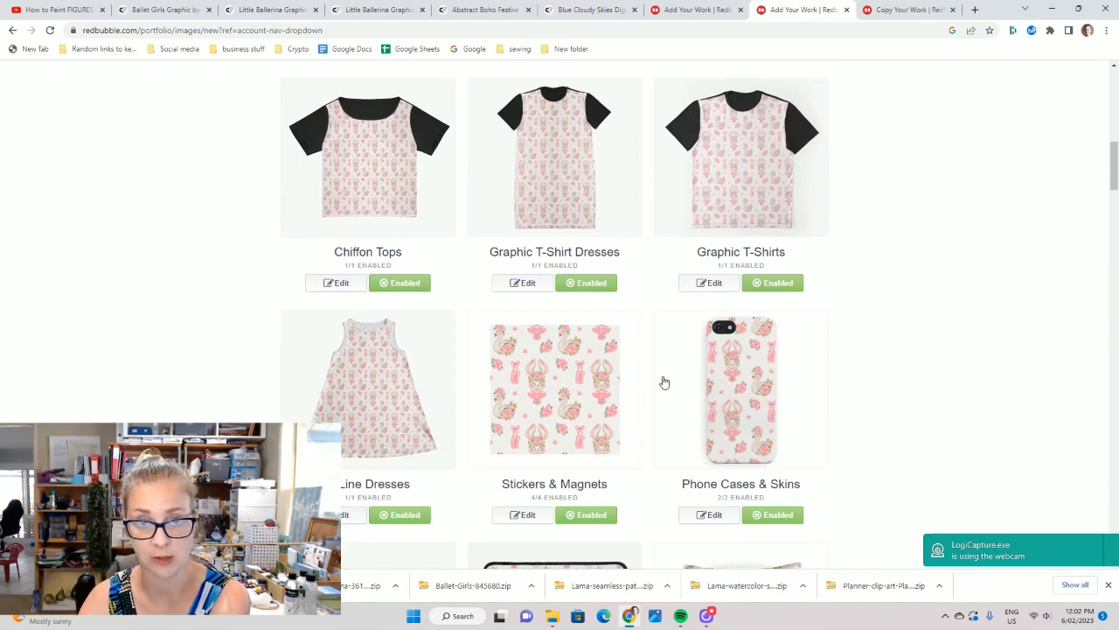
# - Toggle the A-Line Dresses product off and on again, check its pattern options and apply the design settings
pyautogui.click(392, 516)
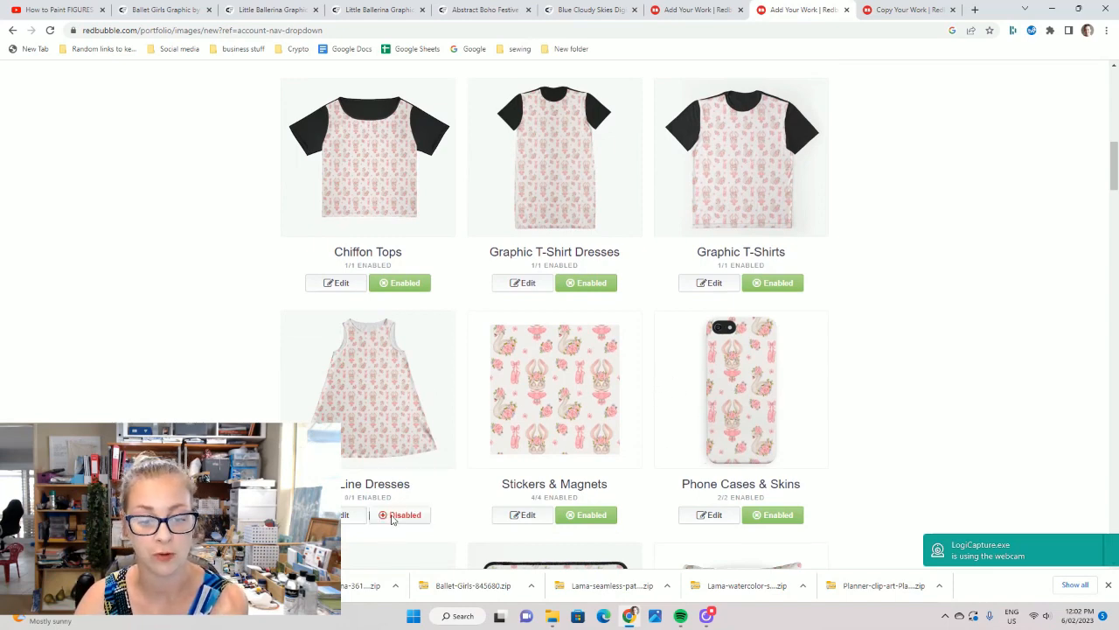
pyautogui.click(393, 518)
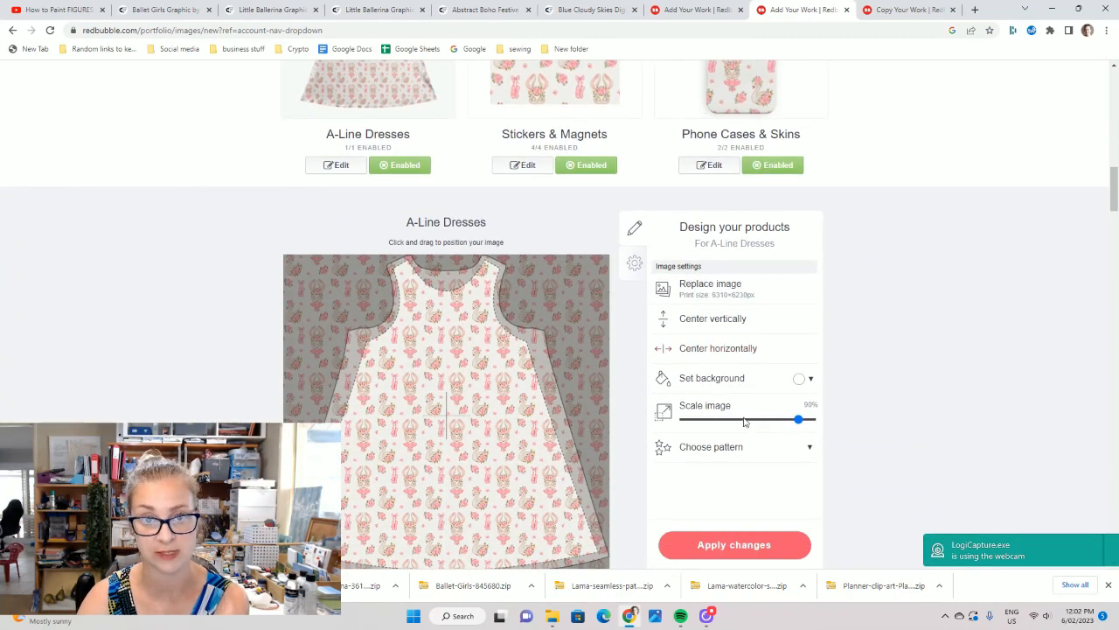
pyautogui.click(756, 449)
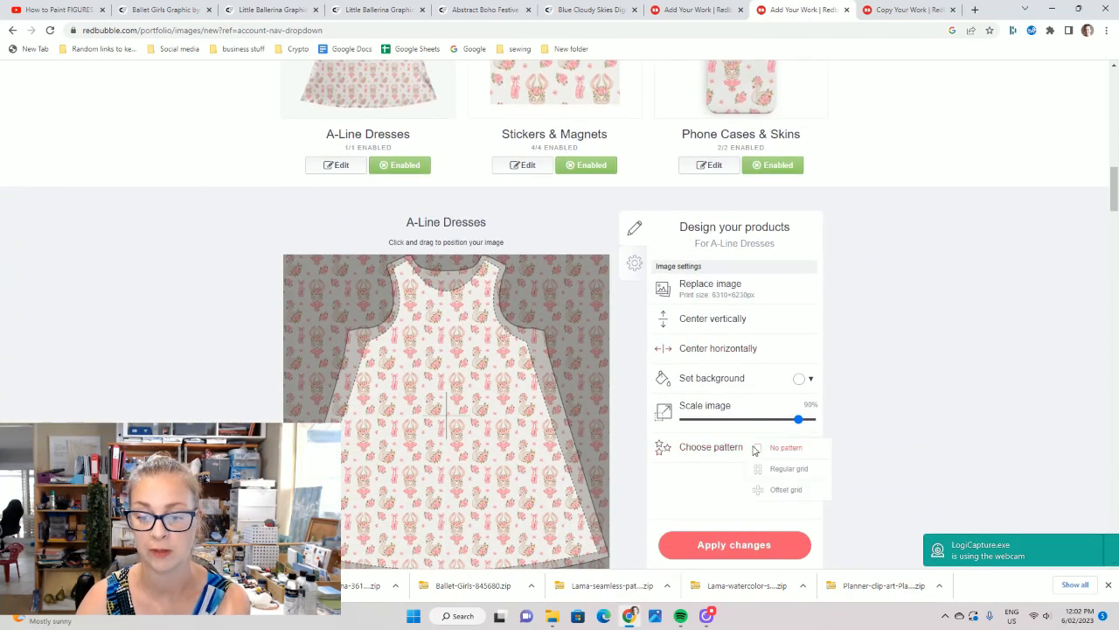
pyautogui.click(744, 546)
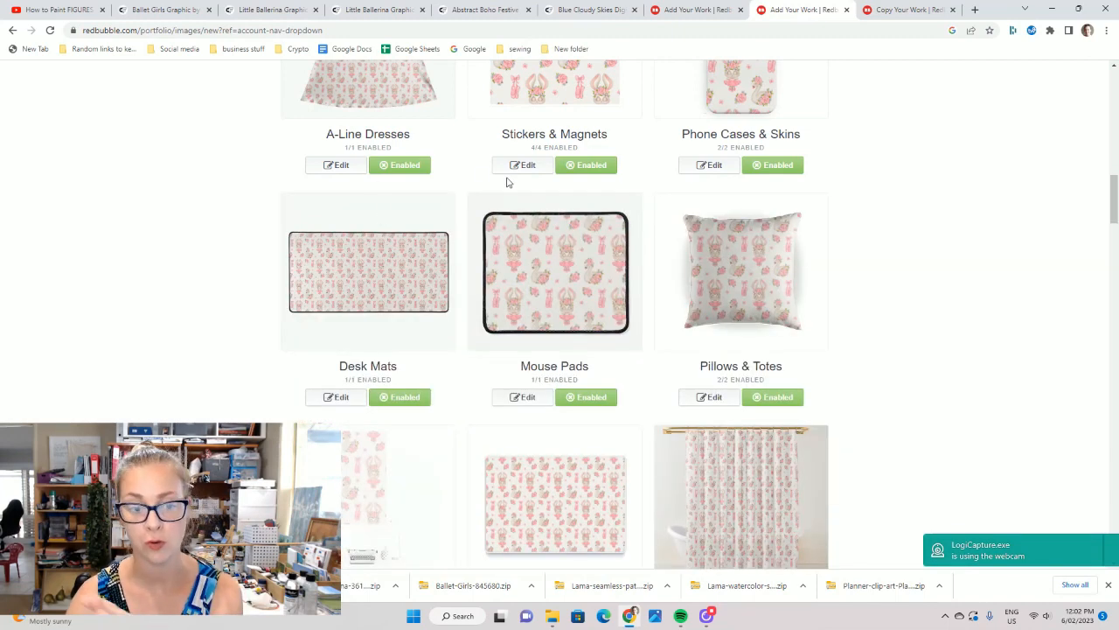
# - Examine the pattern and enabled status on the product previews from Desk Mats through to Masks
pyautogui.scroll(-1, 503, 188)
pyautogui.scroll(-1, 483, 237)
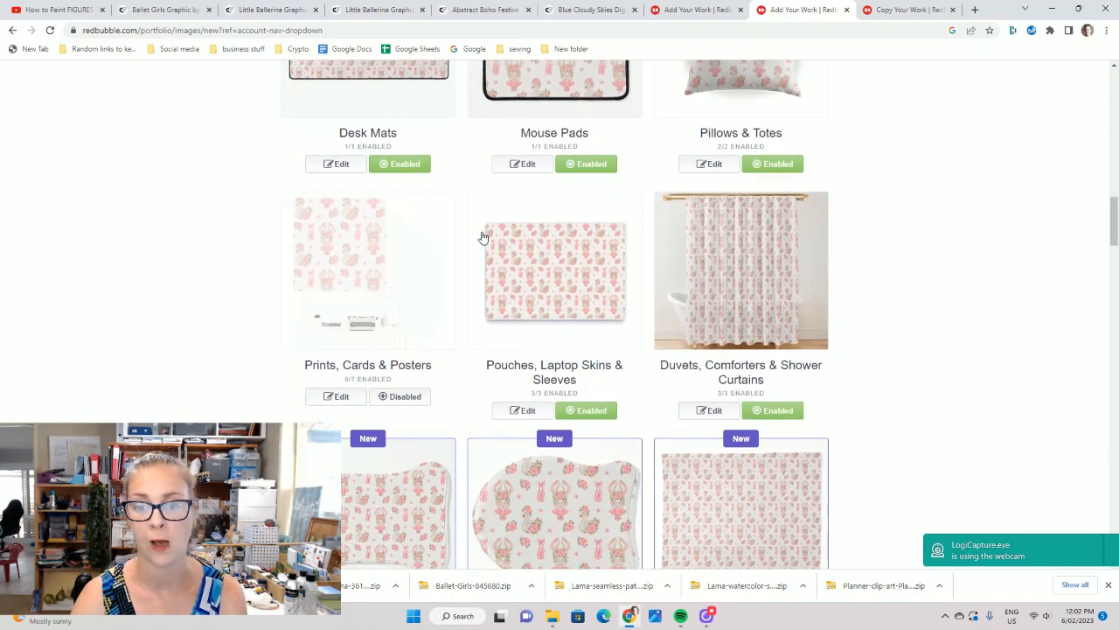
pyautogui.scroll(-1, 482, 239)
pyautogui.scroll(-2, 795, 300)
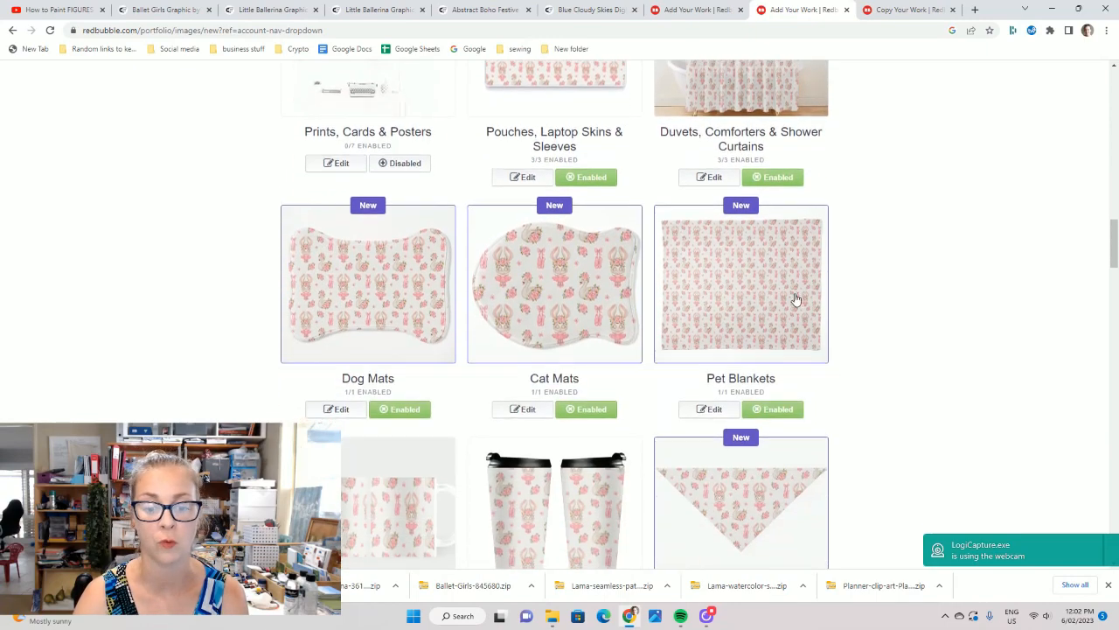
pyautogui.scroll(-2, 794, 302)
pyautogui.scroll(-2, 370, 343)
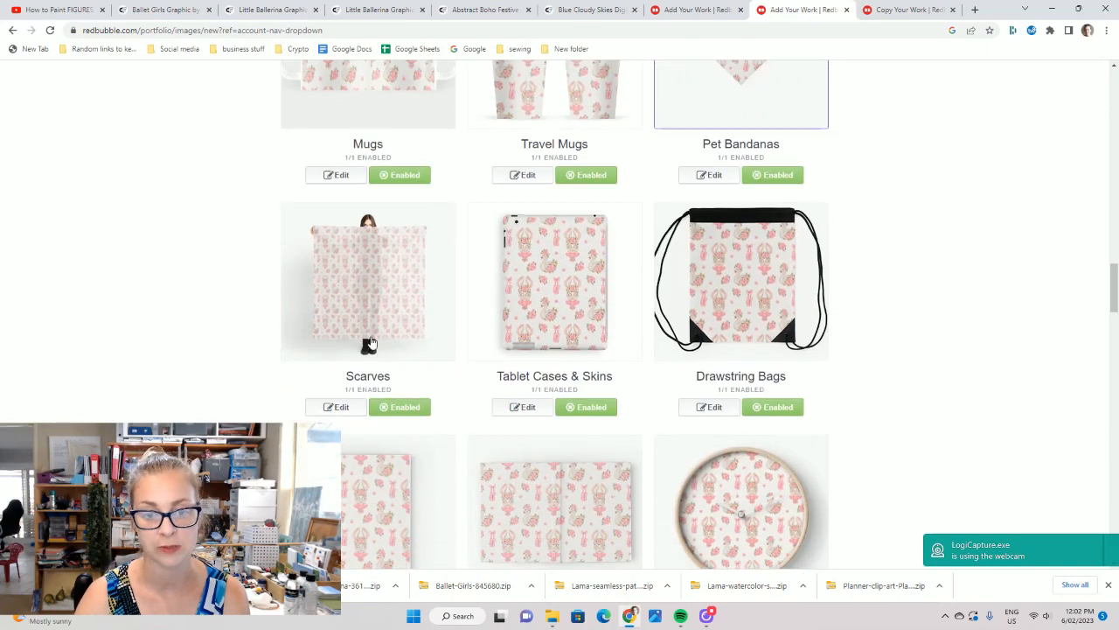
pyautogui.scroll(-2, 782, 295)
pyautogui.scroll(-2, 799, 362)
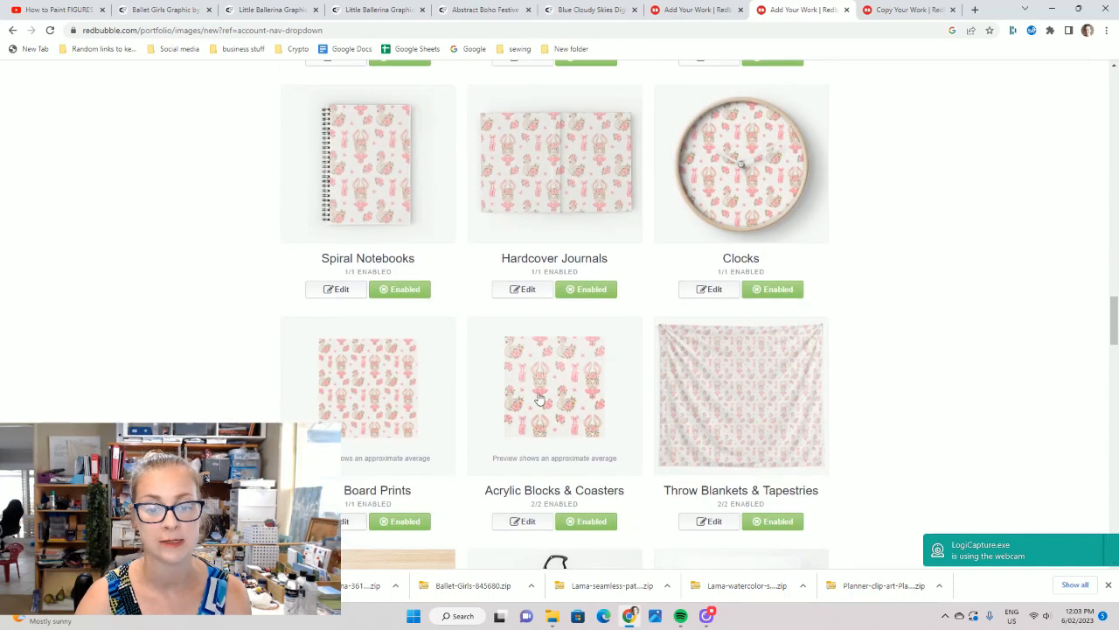
pyautogui.scroll(-2, 620, 414)
pyautogui.scroll(-2, 740, 405)
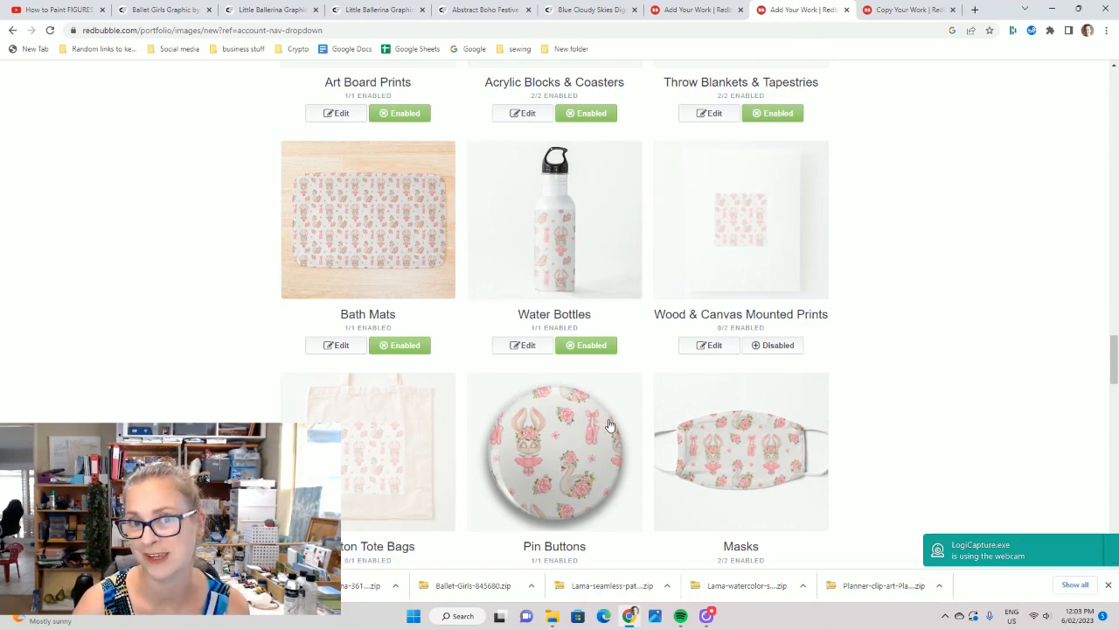
pyautogui.scroll(-1, 610, 425)
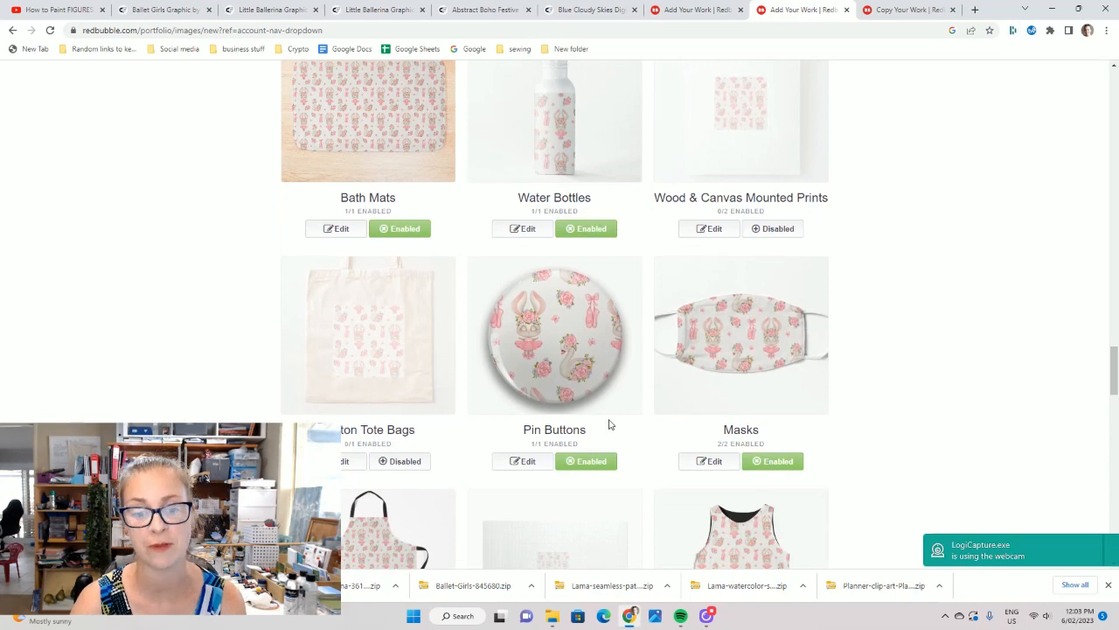
pyautogui.scroll(-2, 696, 451)
pyautogui.scroll(2, 464, 482)
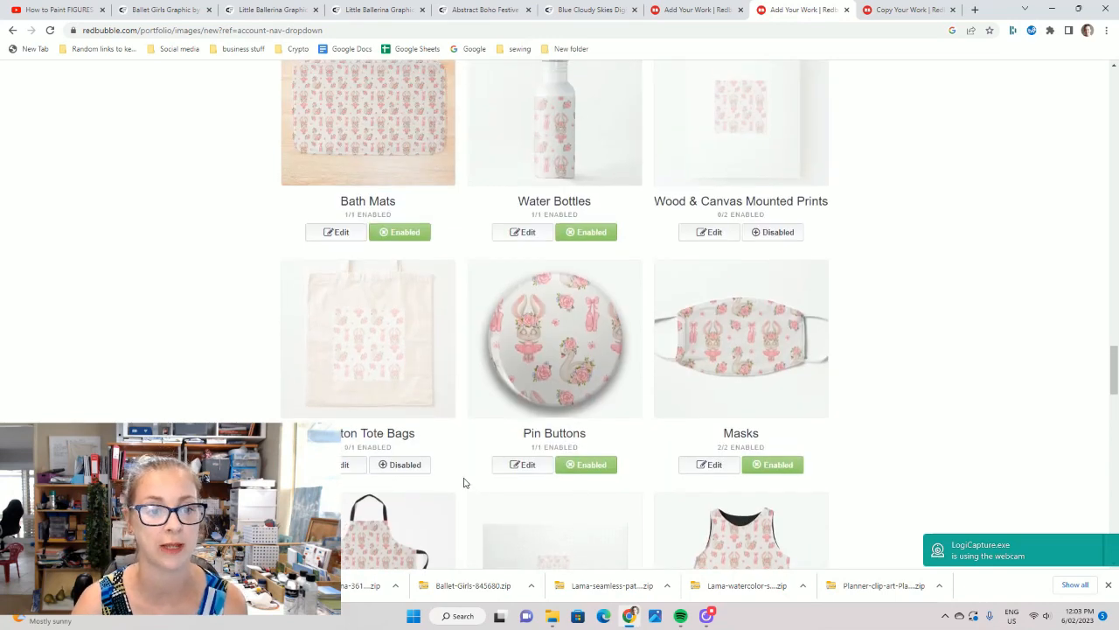
pyautogui.scroll(2, 407, 420)
pyautogui.scroll(-3, 520, 297)
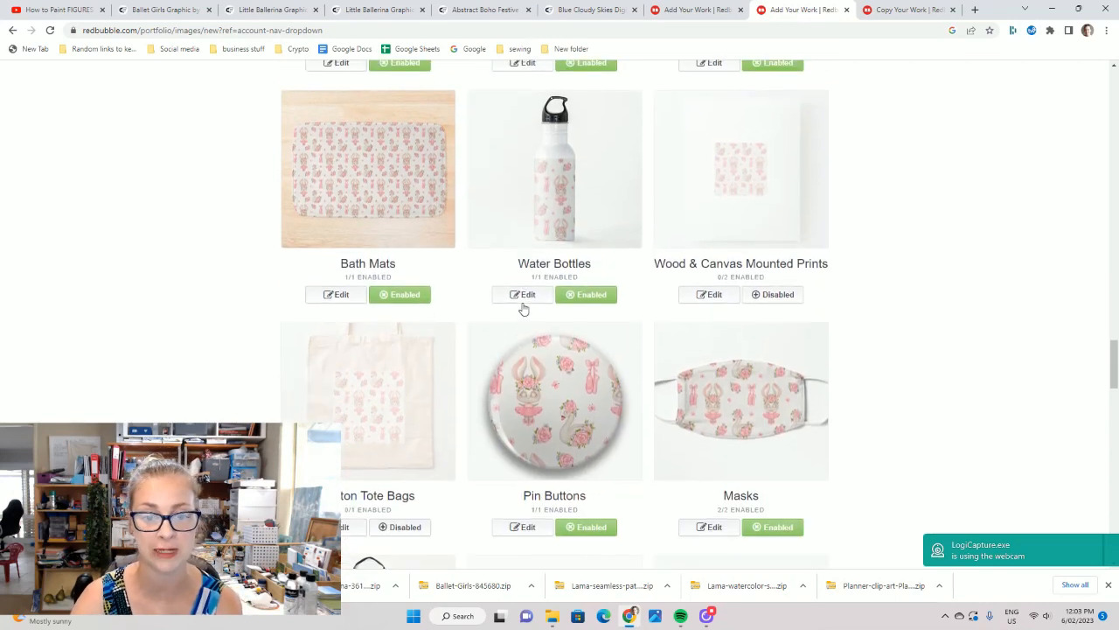
# - Scale the Phone Wallets pattern to 84%, reposition it so the bunnies sit well on the cover, and apply the changes
pyautogui.scroll(-3, 522, 304)
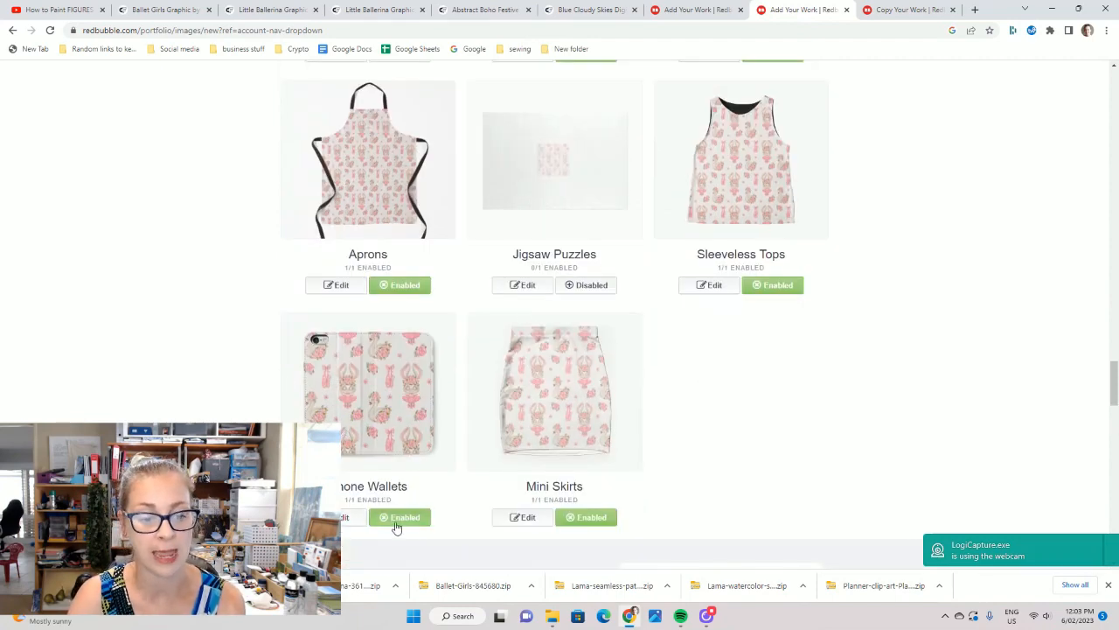
pyautogui.scroll(-7, 670, 500)
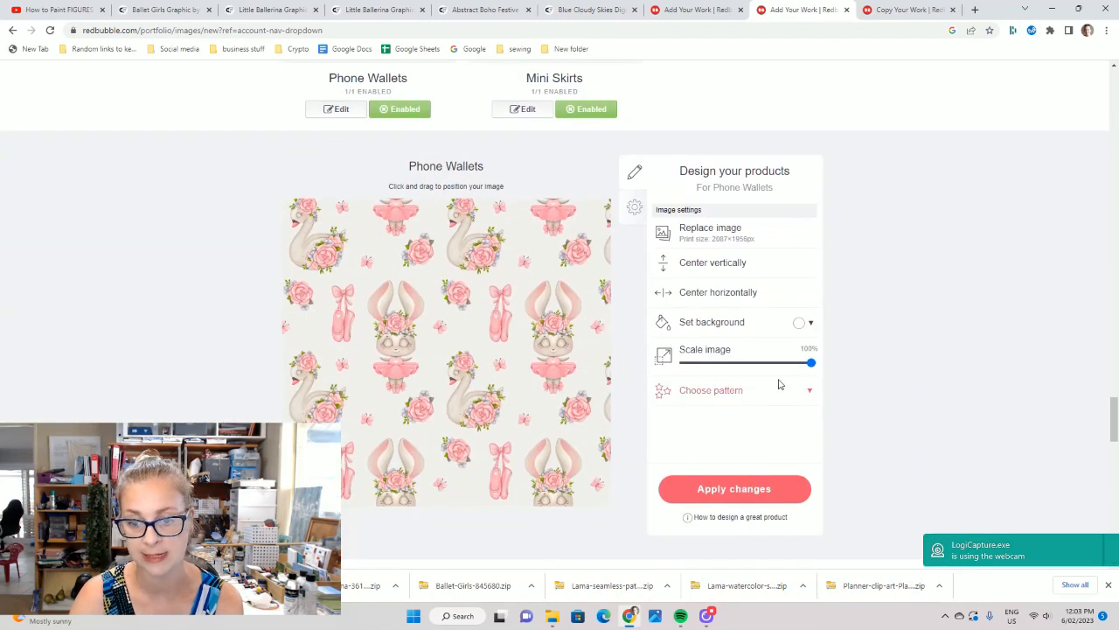
pyautogui.moveTo(811, 362); pyautogui.dragTo(791, 362)
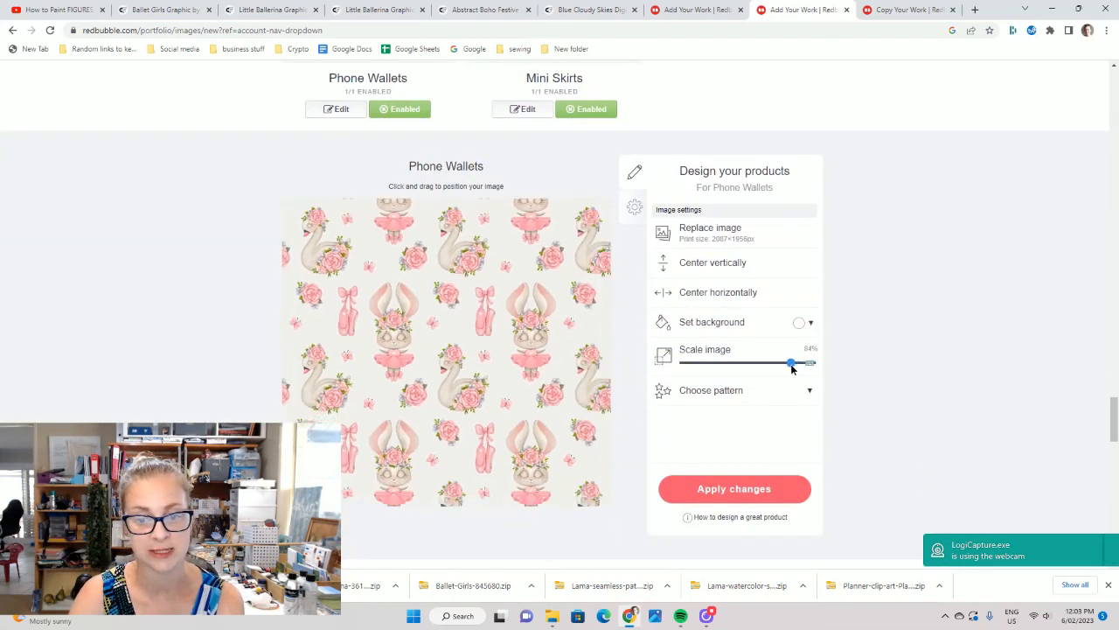
pyautogui.scroll(4, 525, 376)
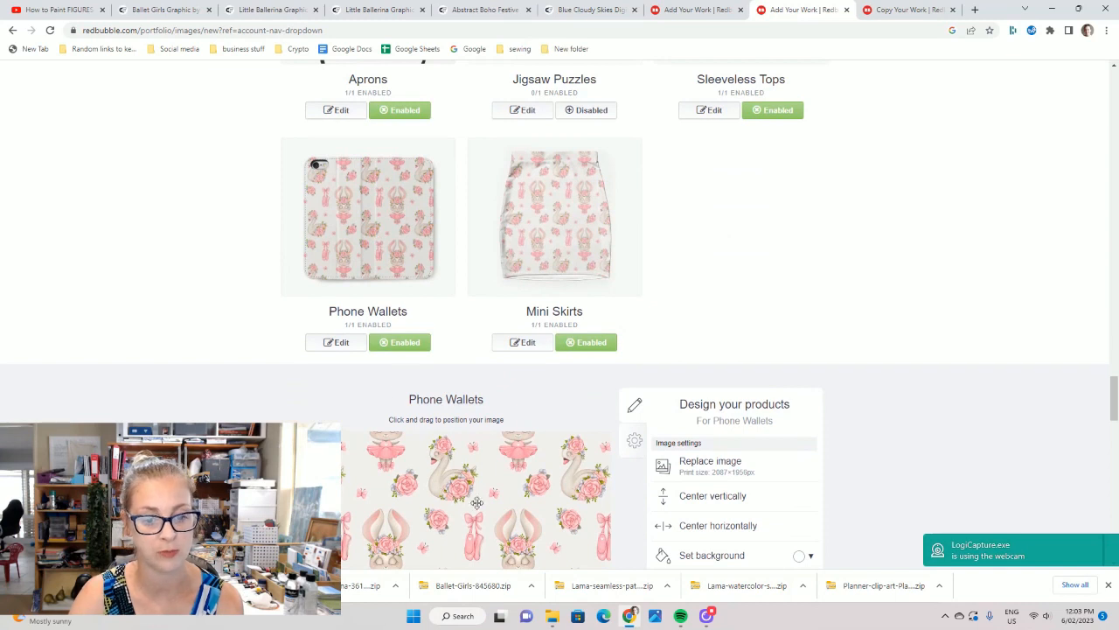
pyautogui.moveTo(481, 505)
pyautogui.mouseDown()
pyautogui.moveTo(463, 505)
pyautogui.moveTo(502, 506)
pyautogui.mouseUp()
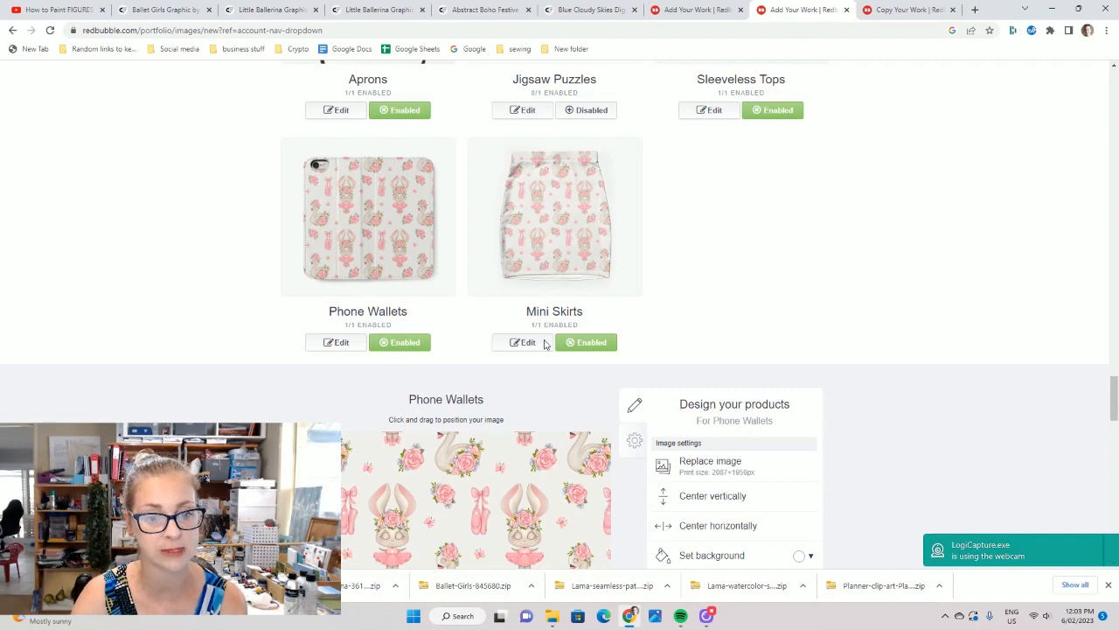
pyautogui.scroll(-3, 754, 446)
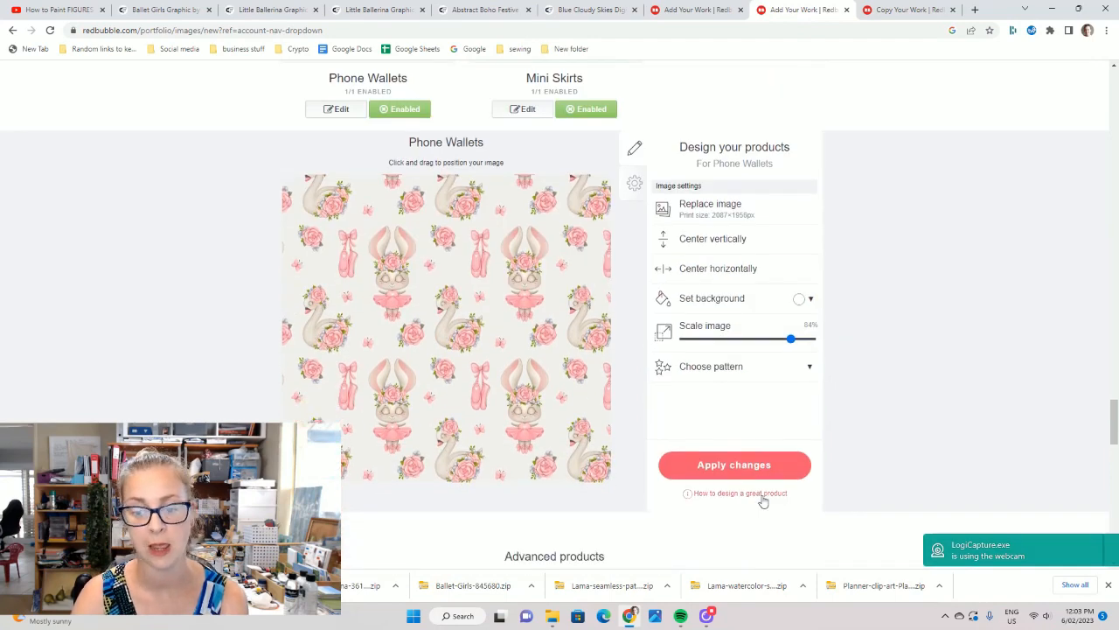
pyautogui.click(764, 471)
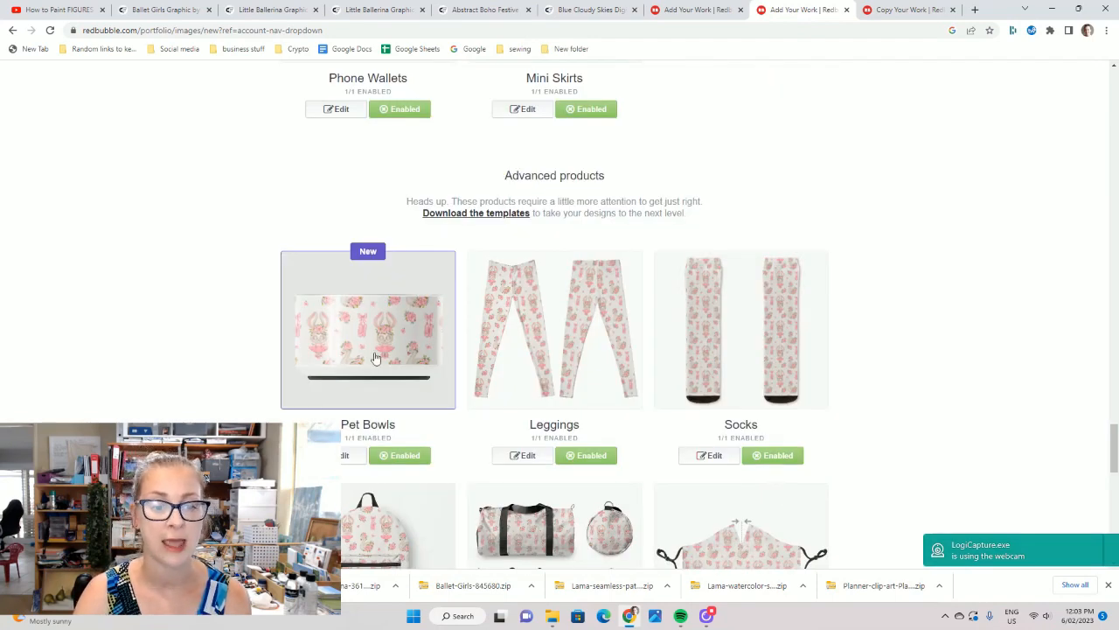
# - Check the pattern placement on the Pet Bowls product and apply its design settings
pyautogui.click(336, 455)
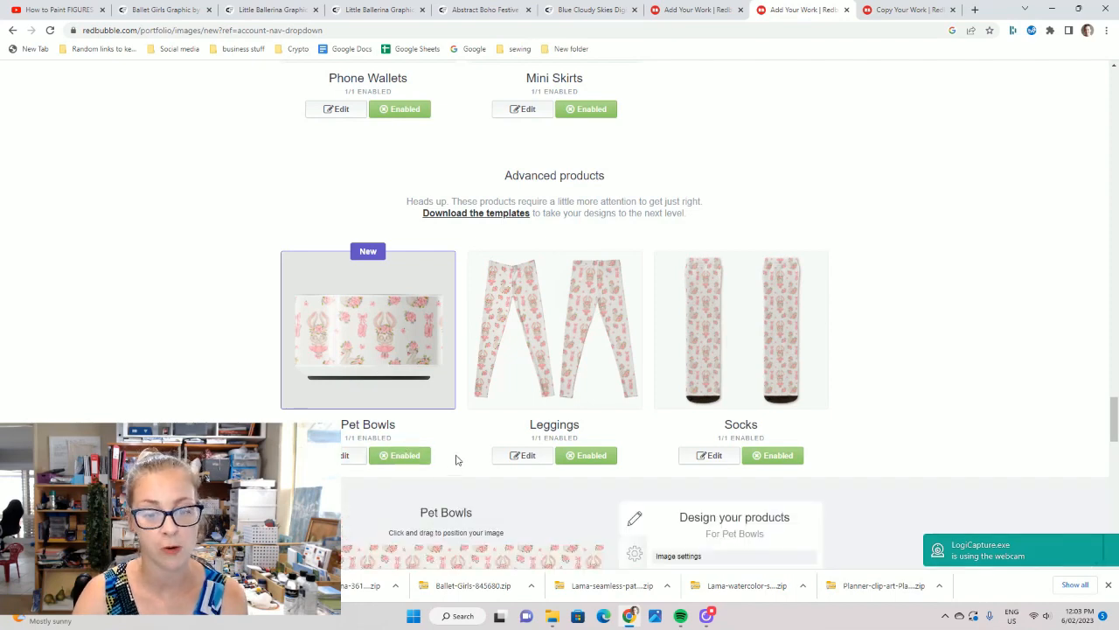
pyautogui.scroll(-3, 455, 457)
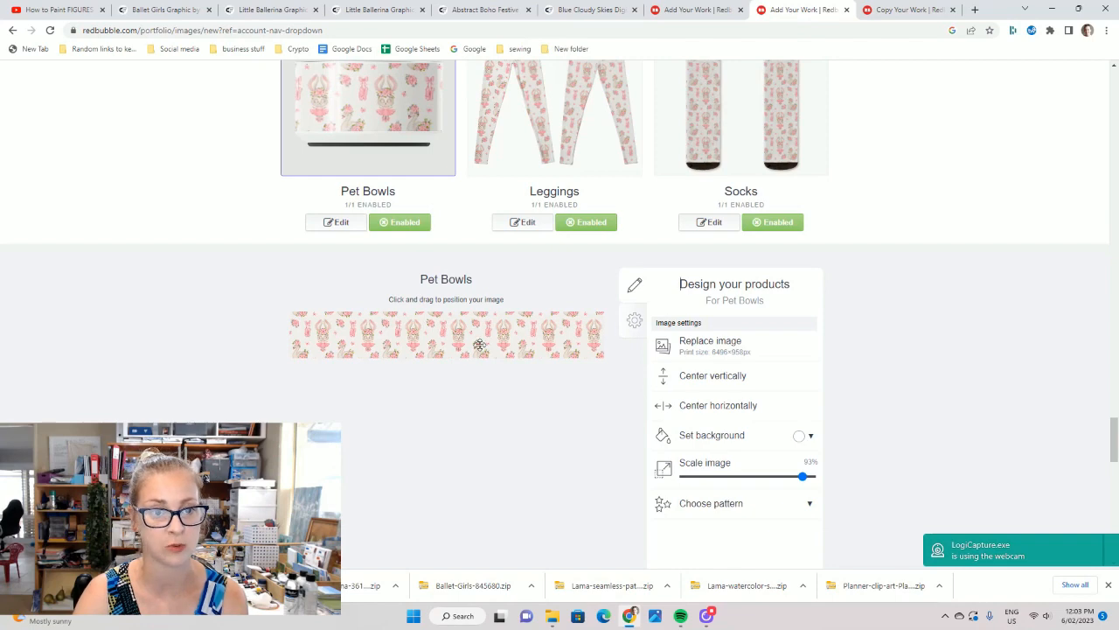
pyautogui.scroll(2, 402, 140)
pyautogui.scroll(-3, 826, 446)
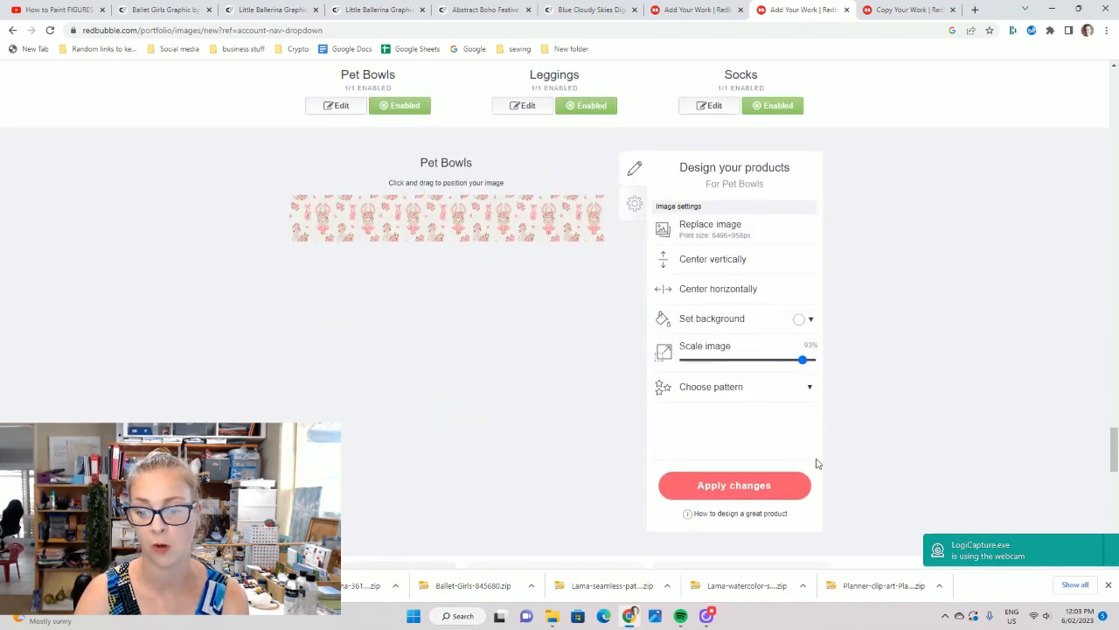
pyautogui.click(757, 489)
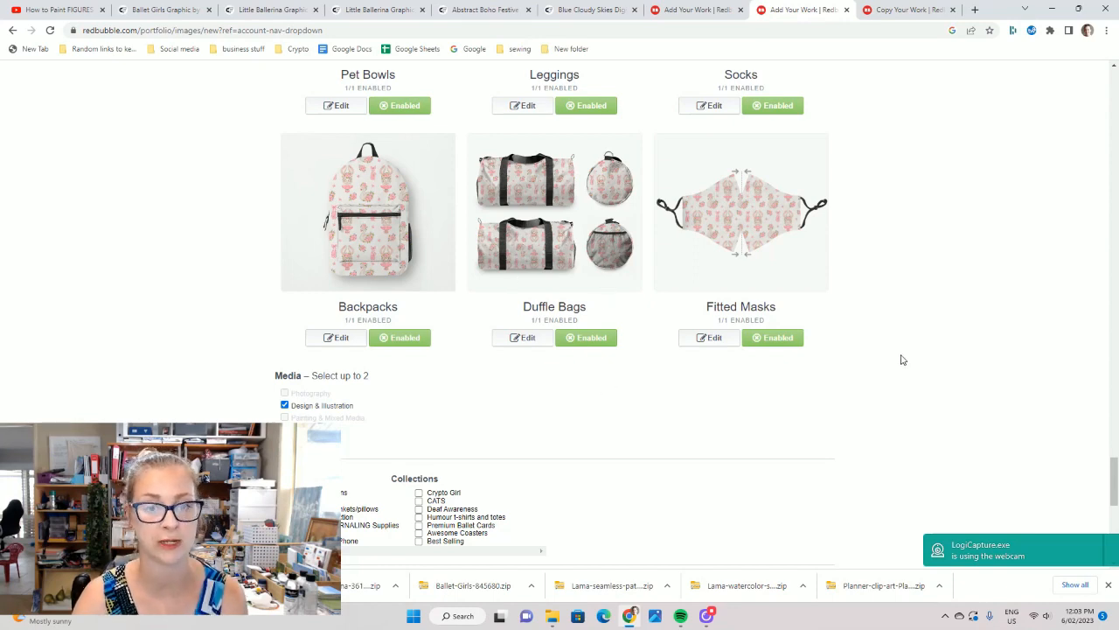
# - Replace the Standard Print Clothing design with image file 2, the bunny on a flower swing
pyautogui.scroll(2, 902, 359)
pyautogui.moveTo(1114, 463); pyautogui.dragTo(1102, 107)
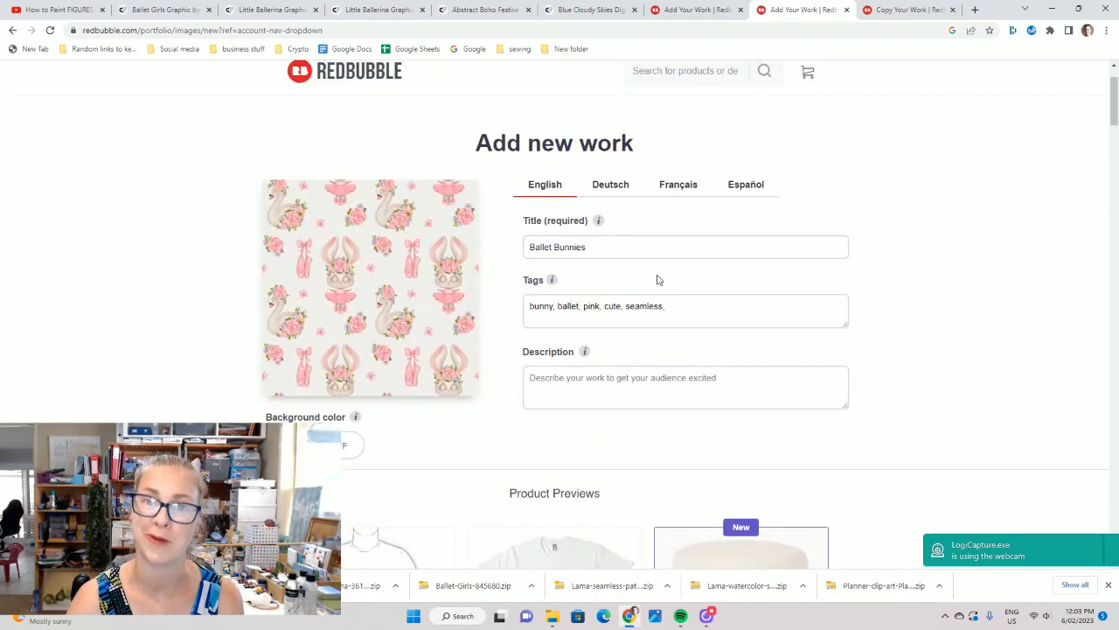
pyautogui.scroll(-3, 656, 285)
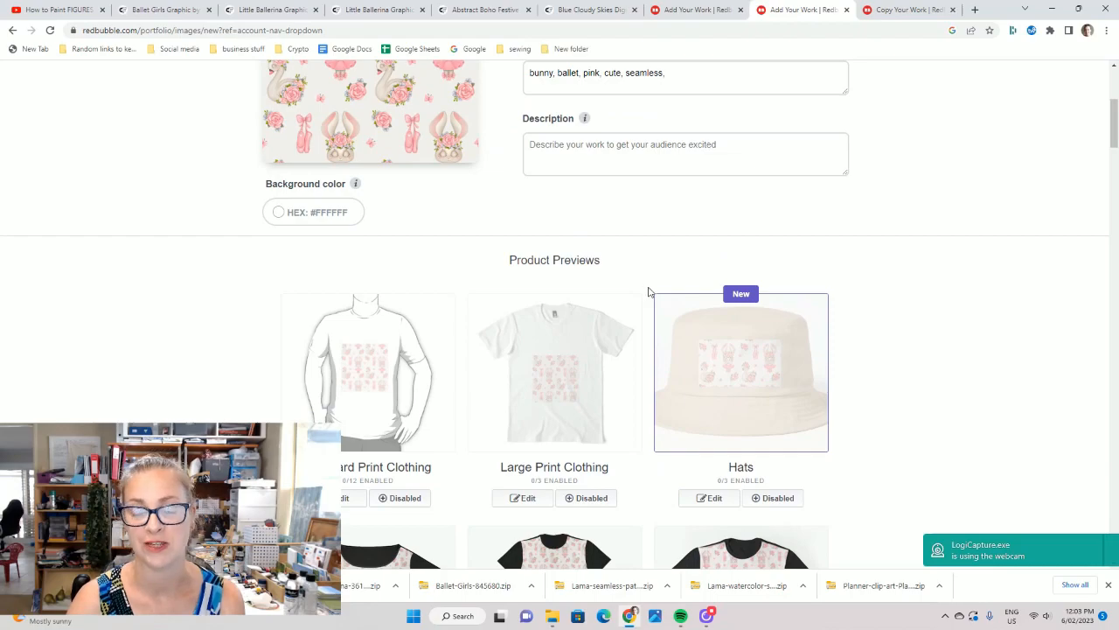
pyautogui.scroll(-10, 649, 292)
pyautogui.moveTo(1112, 180); pyautogui.dragTo(1078, 127)
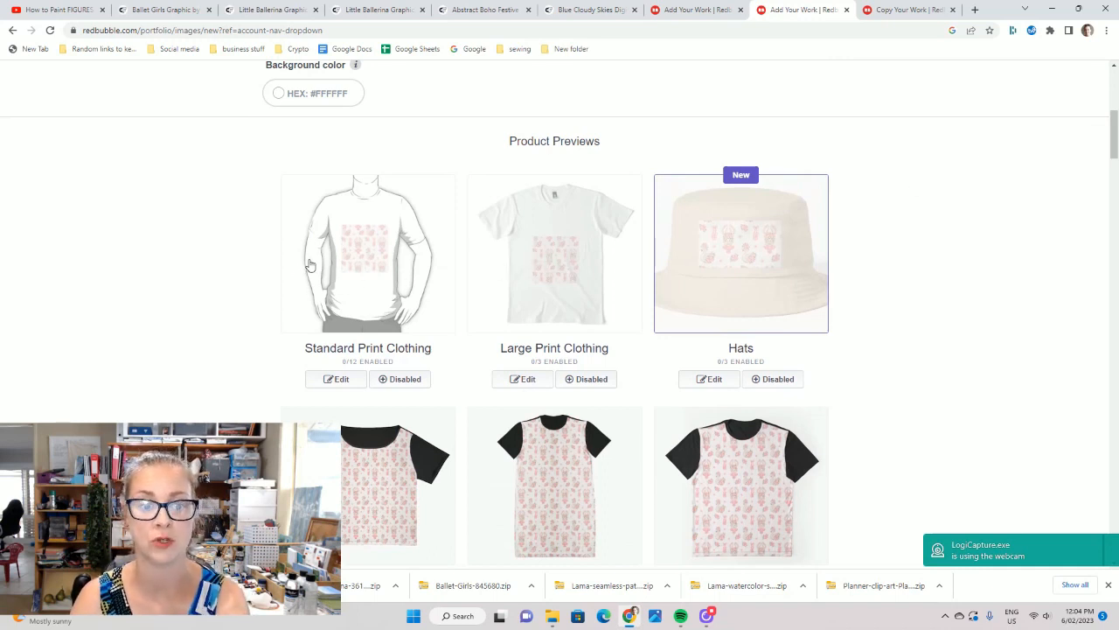
pyautogui.click(342, 378)
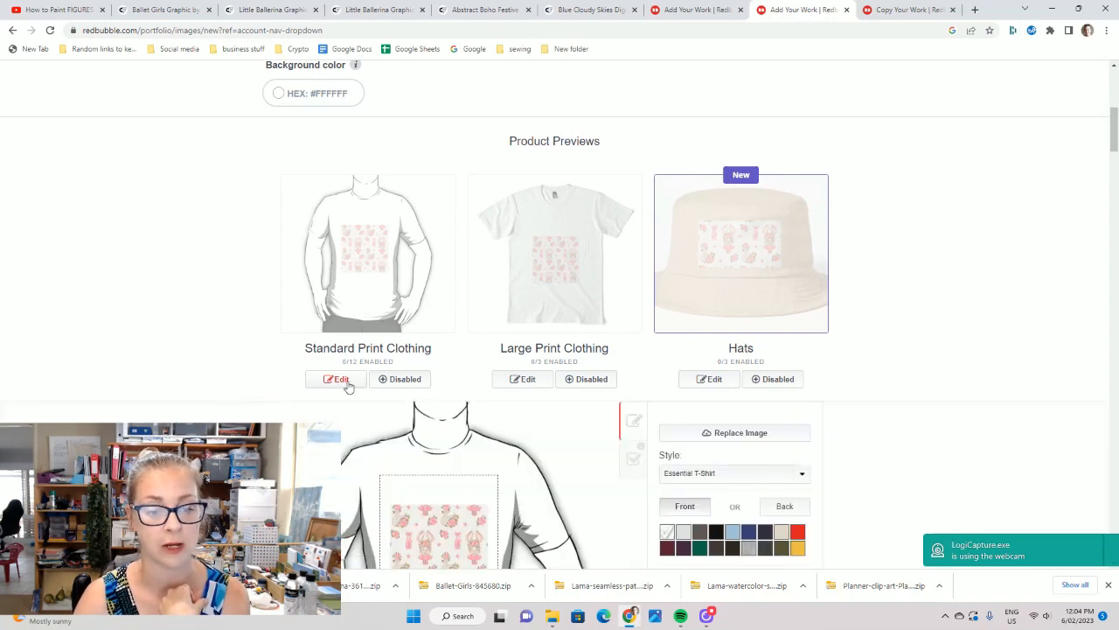
pyautogui.scroll(-1, 729, 340)
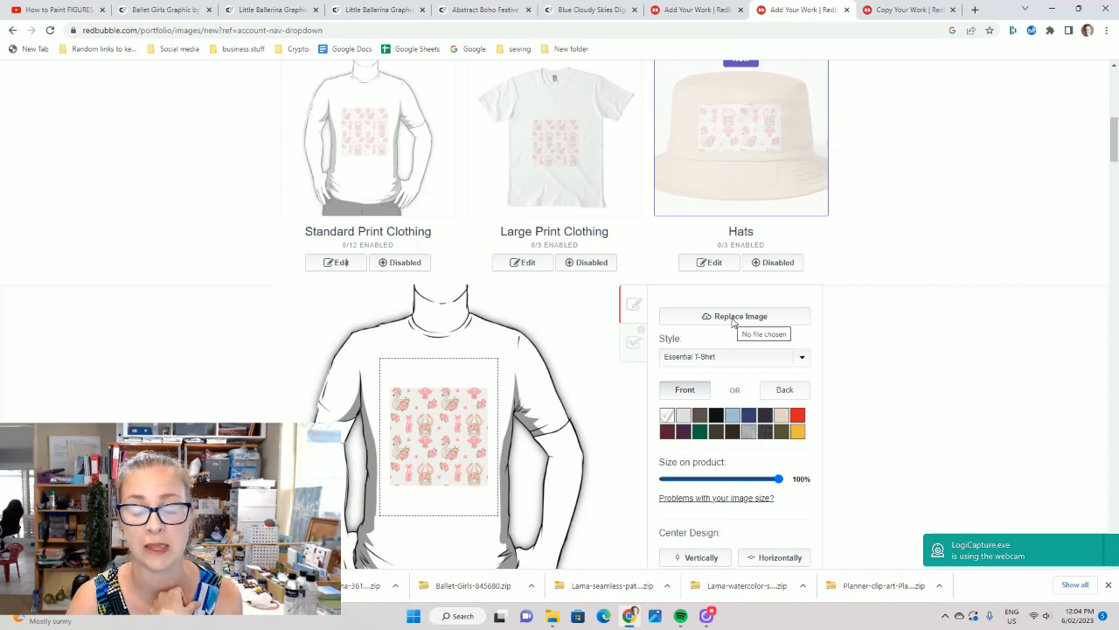
pyautogui.scroll(4, 402, 270)
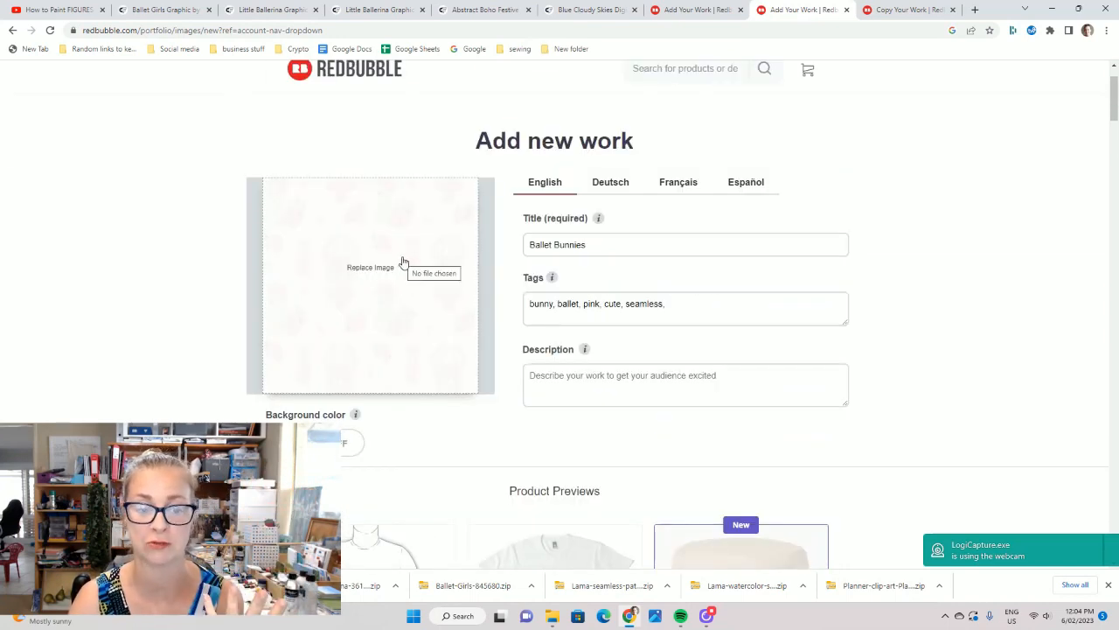
pyautogui.scroll(-3, 403, 262)
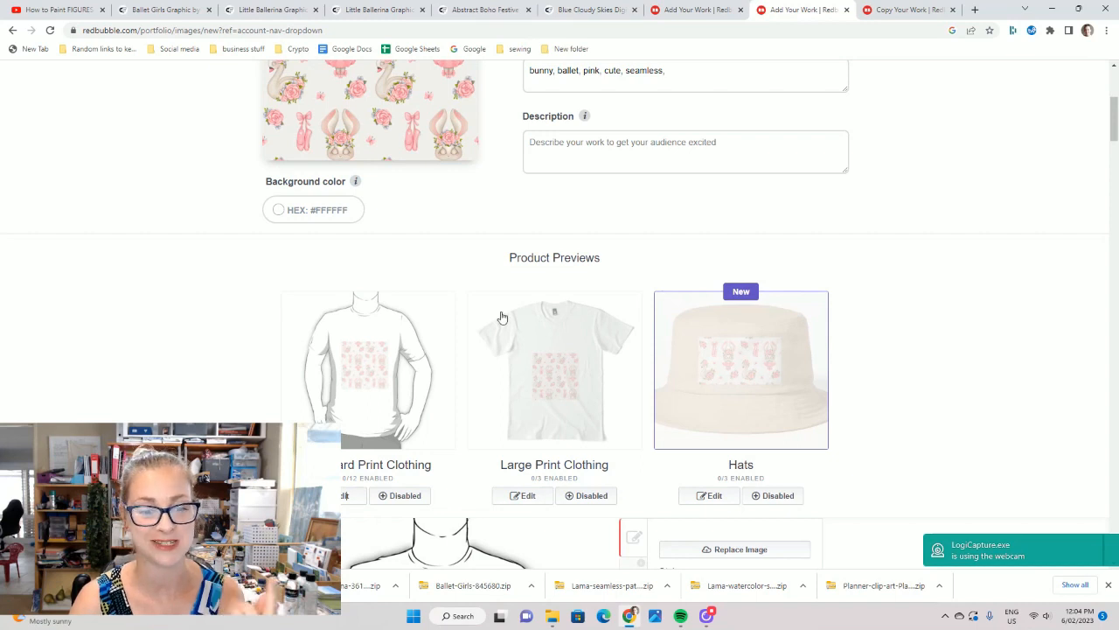
pyautogui.scroll(-3, 694, 390)
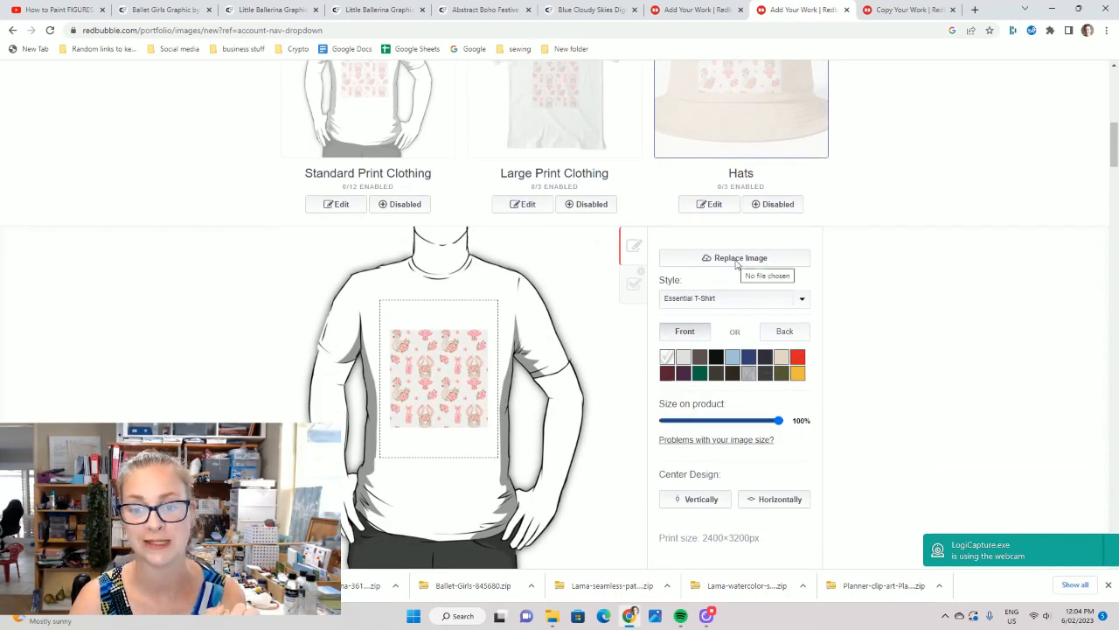
pyautogui.click(737, 261)
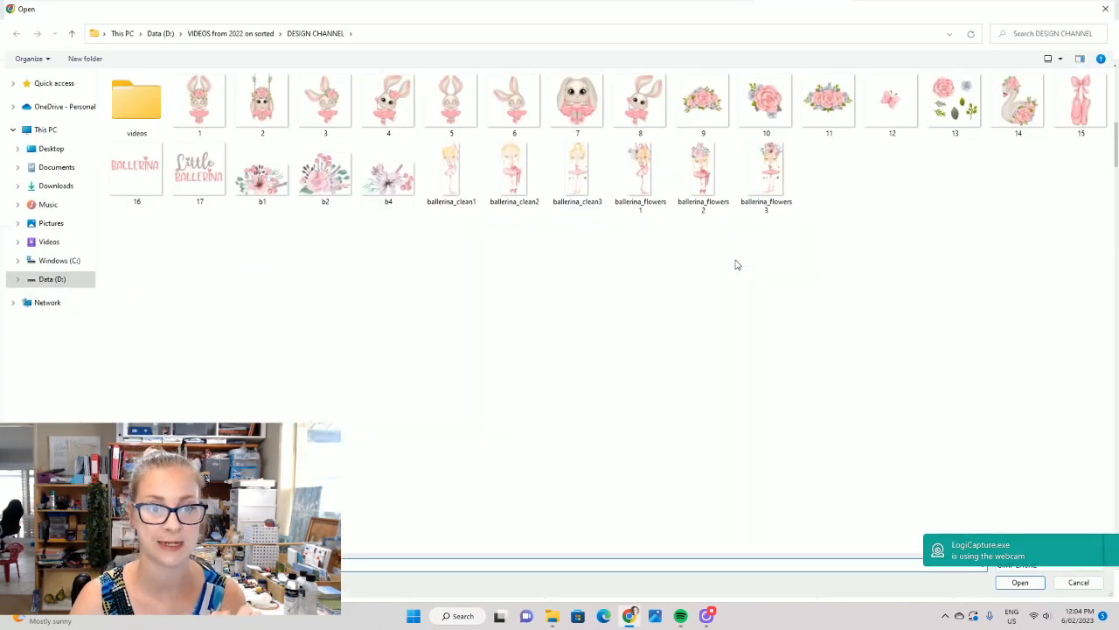
pyautogui.click(262, 103)
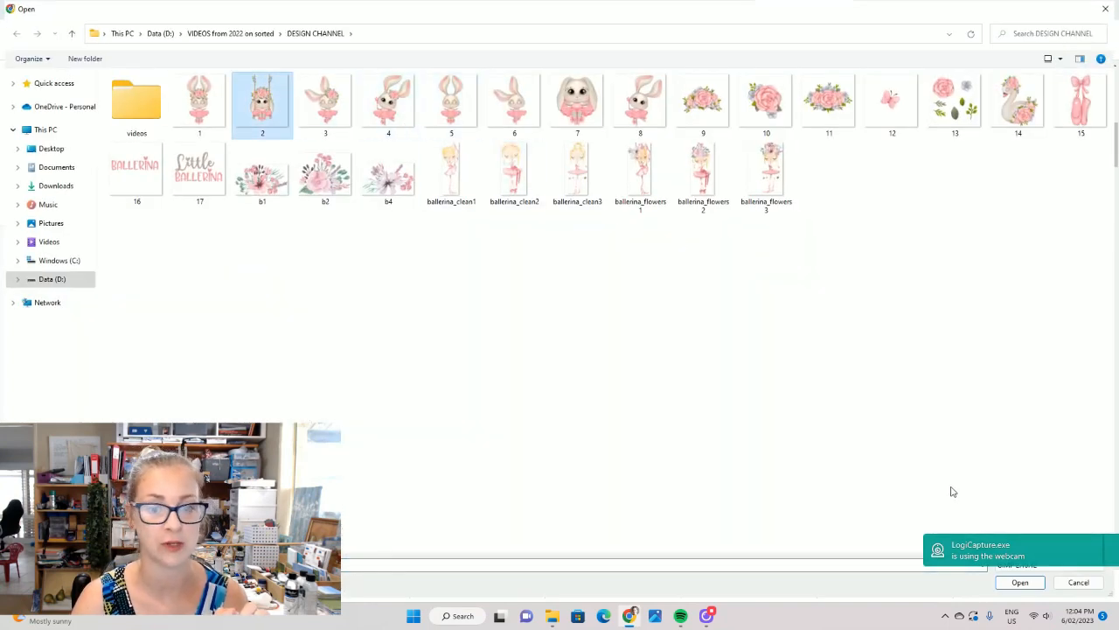
pyautogui.click(1021, 582)
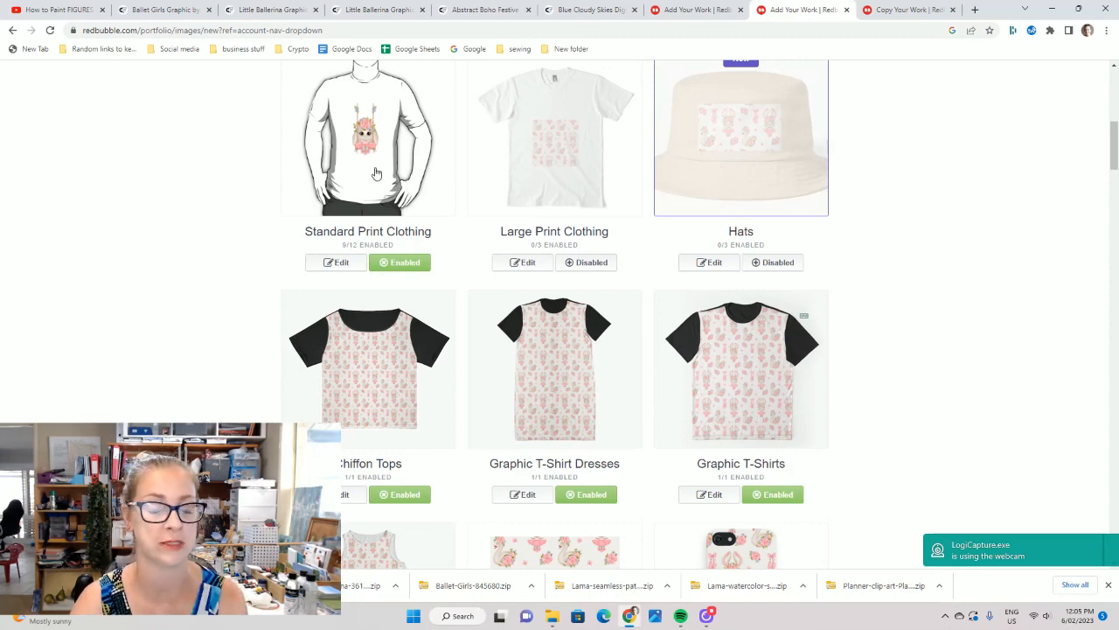
# - Check the new design on Standard Print Clothing and make it available on Kids Clothes
pyautogui.click(339, 263)
pyautogui.scroll(-1, 614, 338)
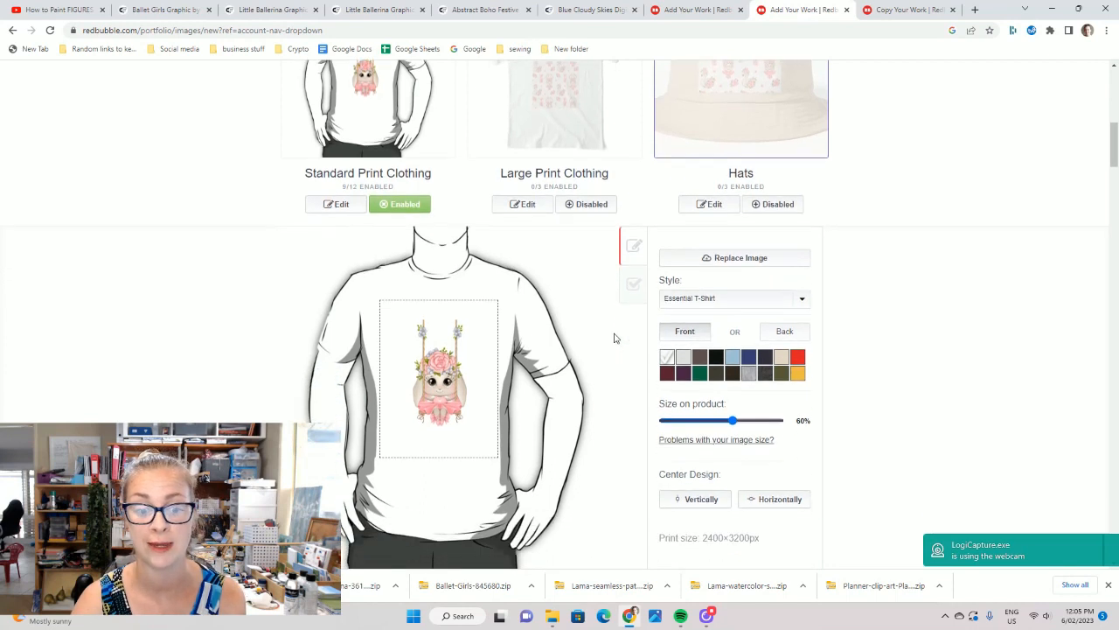
pyautogui.scroll(-1, 583, 373)
pyautogui.scroll(-2, 581, 374)
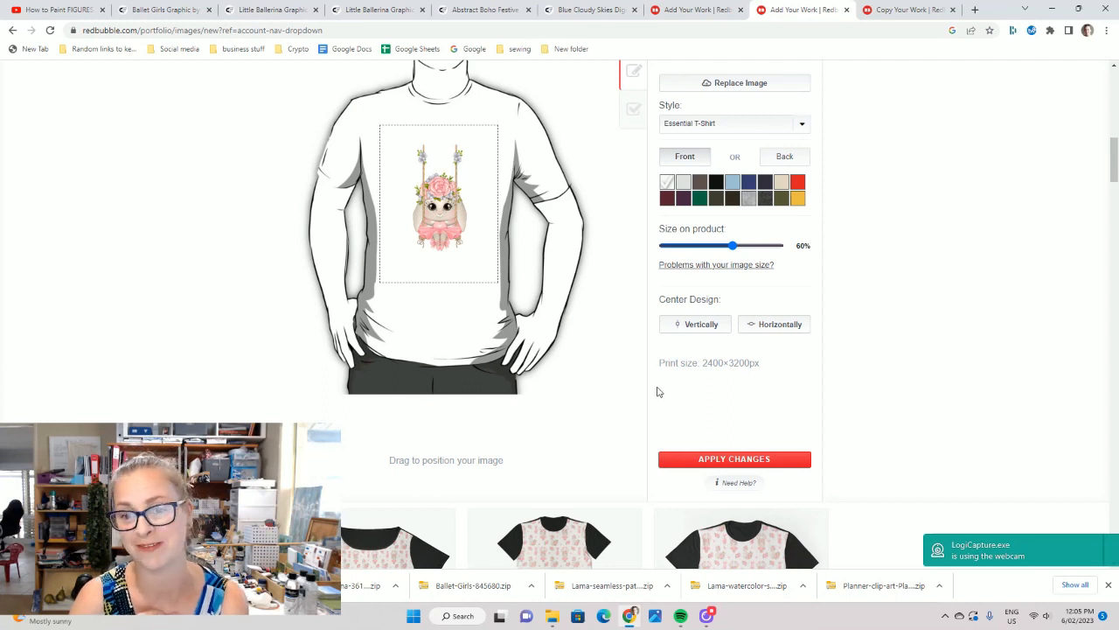
pyautogui.click(634, 109)
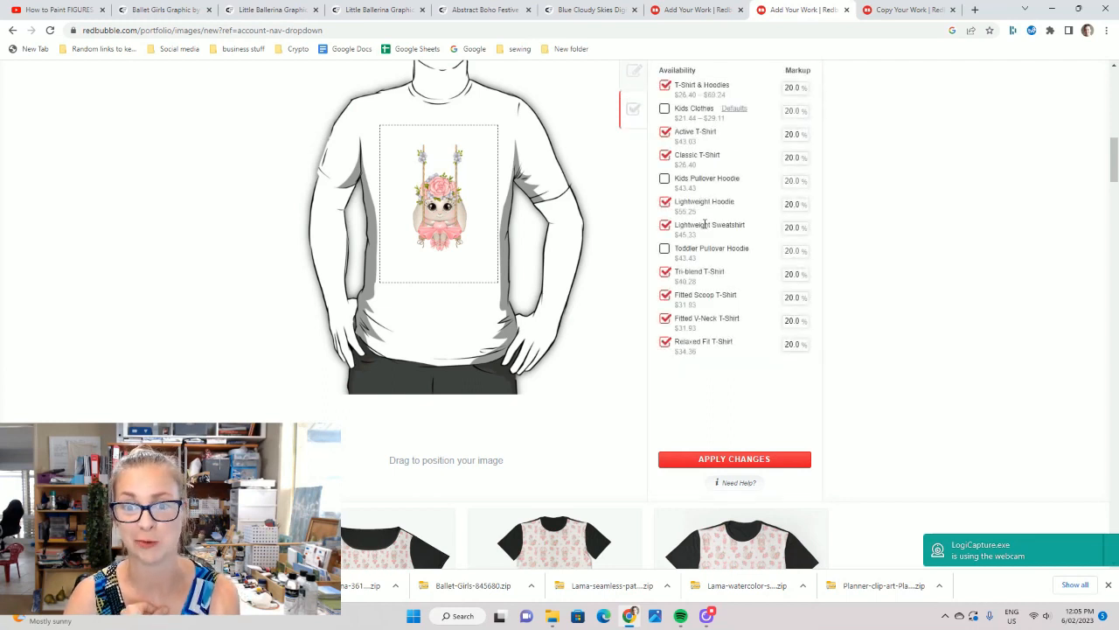
pyautogui.scroll(2, 667, 206)
pyautogui.click(665, 226)
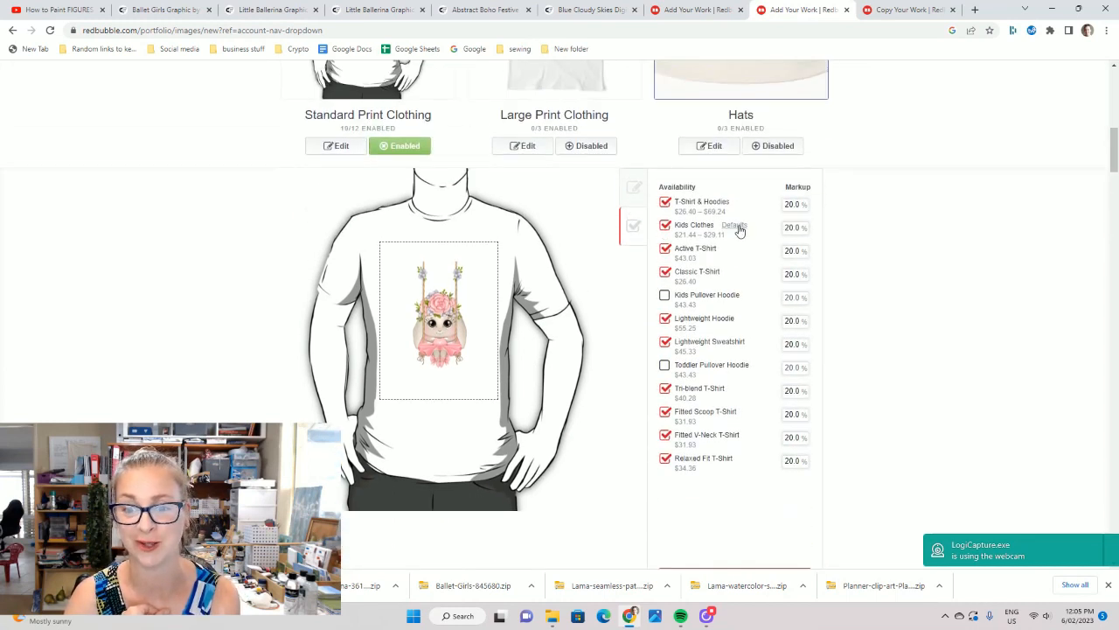
# - Set the Kids Clothes default style to Baby T-Shirt and apply the change
pyautogui.click(735, 225)
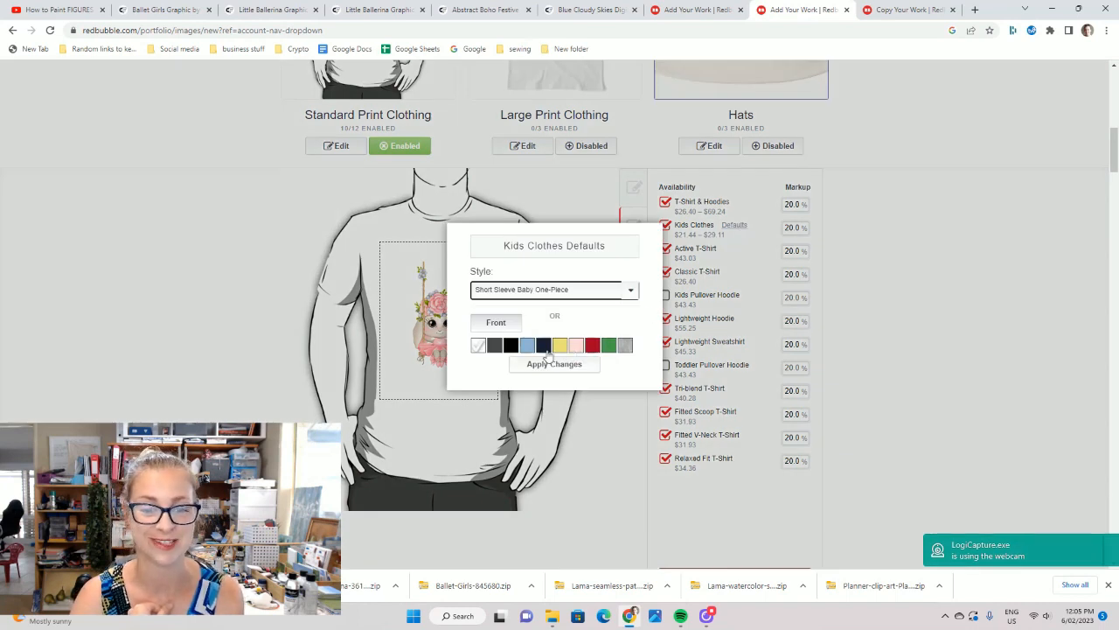
pyautogui.click(591, 292)
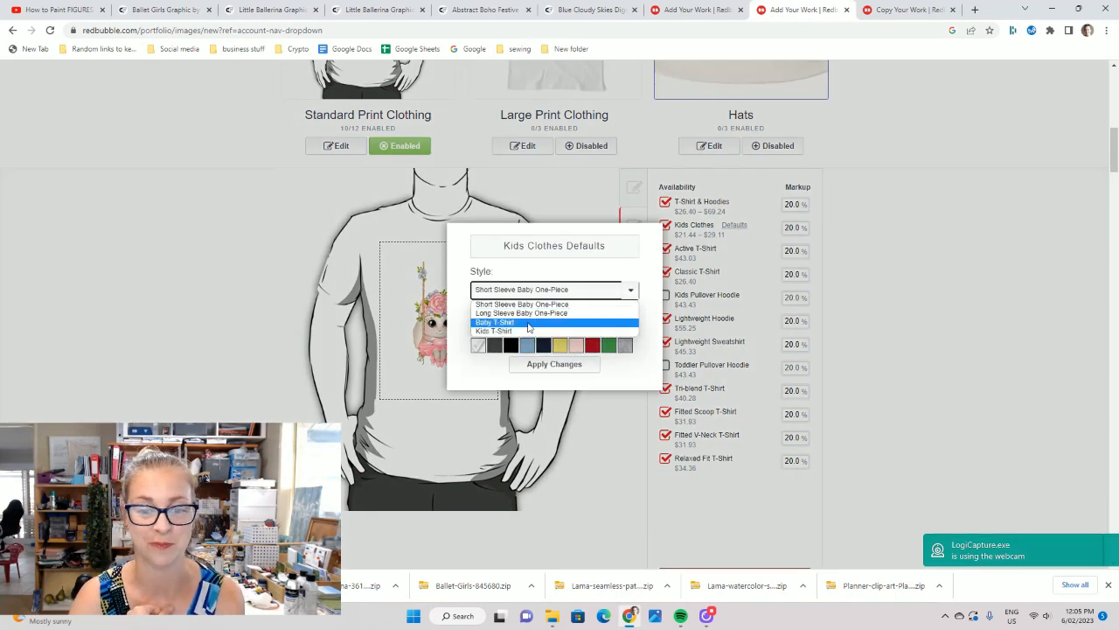
pyautogui.click(528, 324)
pyautogui.click(553, 382)
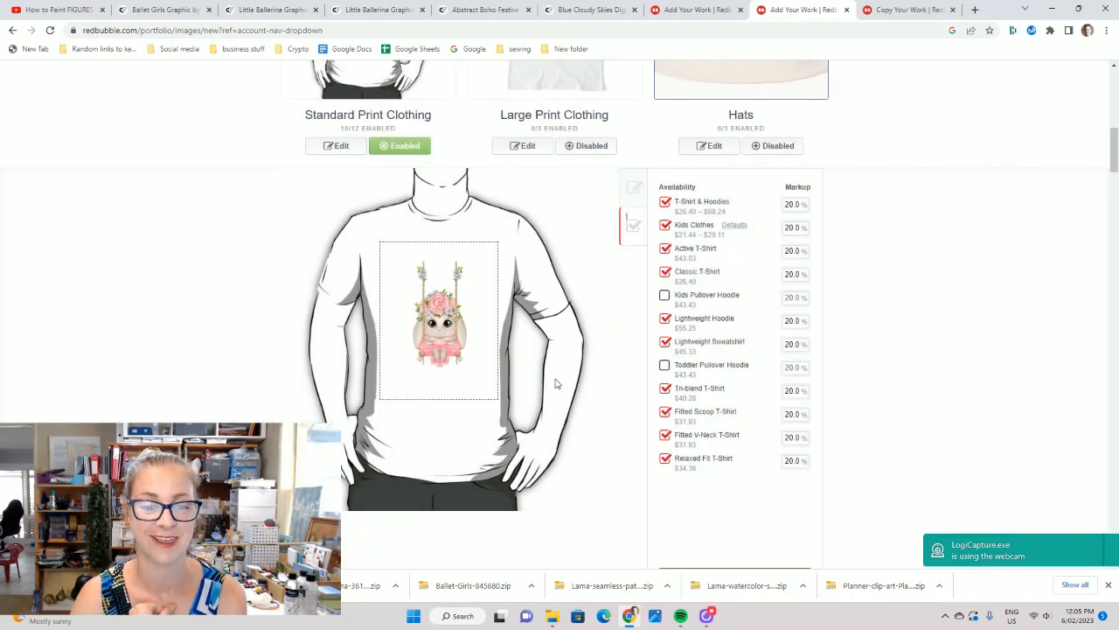
# - Make the Standard Print Clothing design available on the Kids Pullover Hoodie and Toddler Pullover Hoodie
pyautogui.click(664, 298)
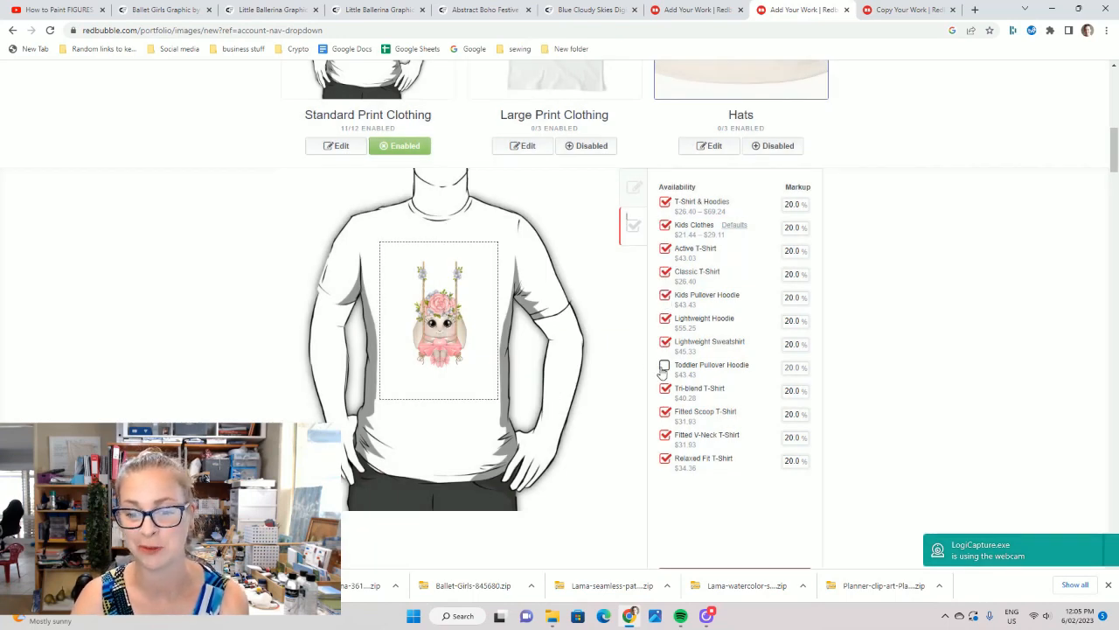
pyautogui.click(665, 366)
pyautogui.scroll(-2, 781, 424)
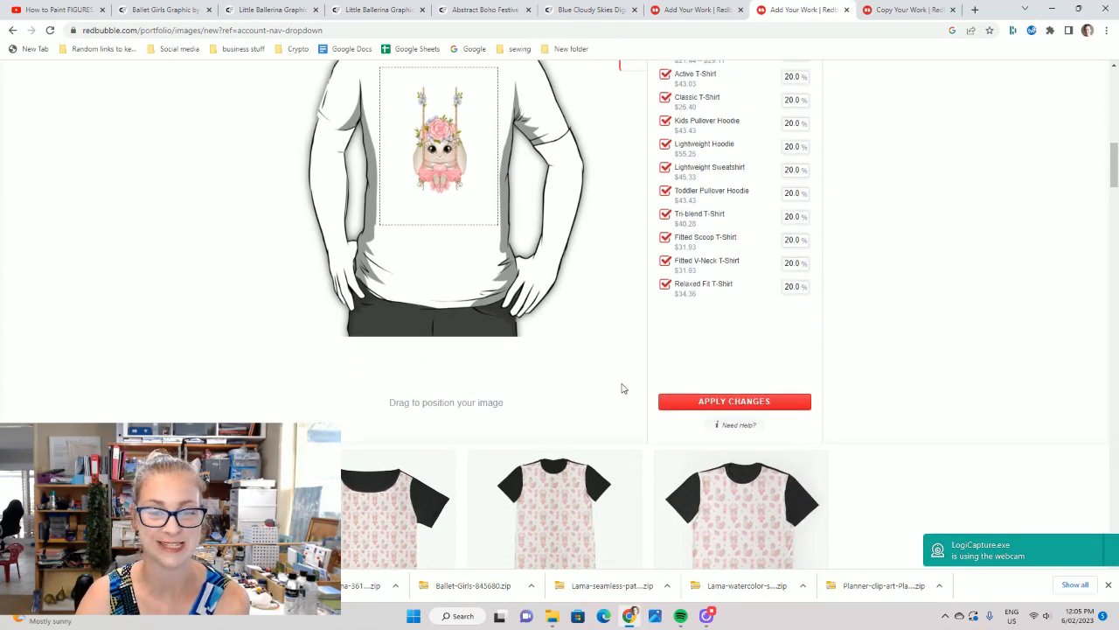
# - Enlarge the bunny design on Standard Print Clothing to 76% and apply the changes
pyautogui.scroll(4, 622, 387)
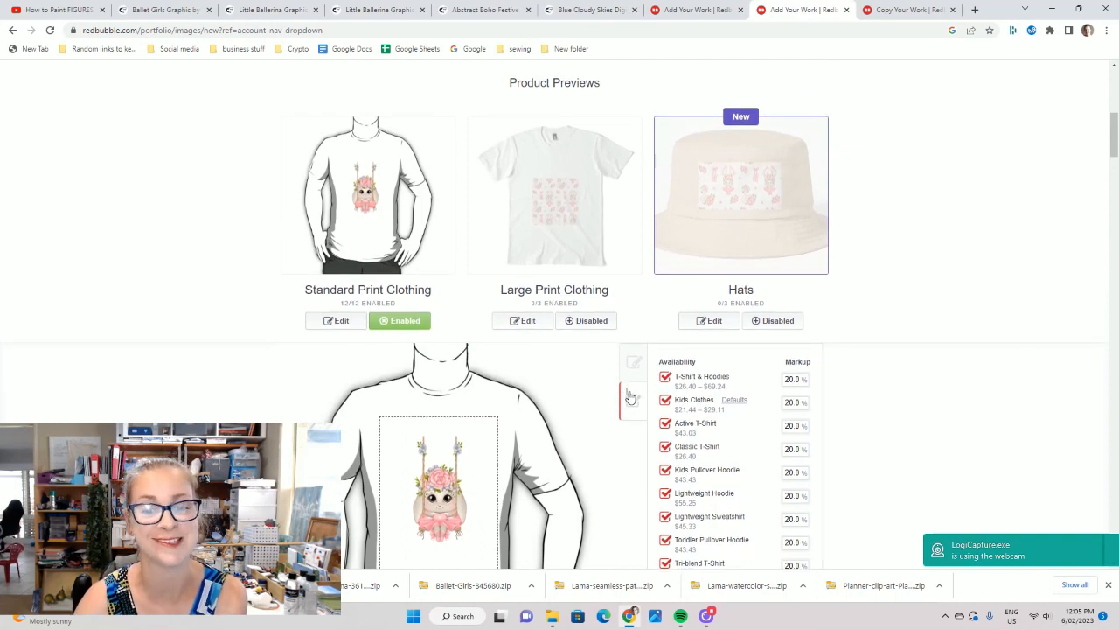
pyautogui.scroll(-1, 634, 385)
pyautogui.click(638, 252)
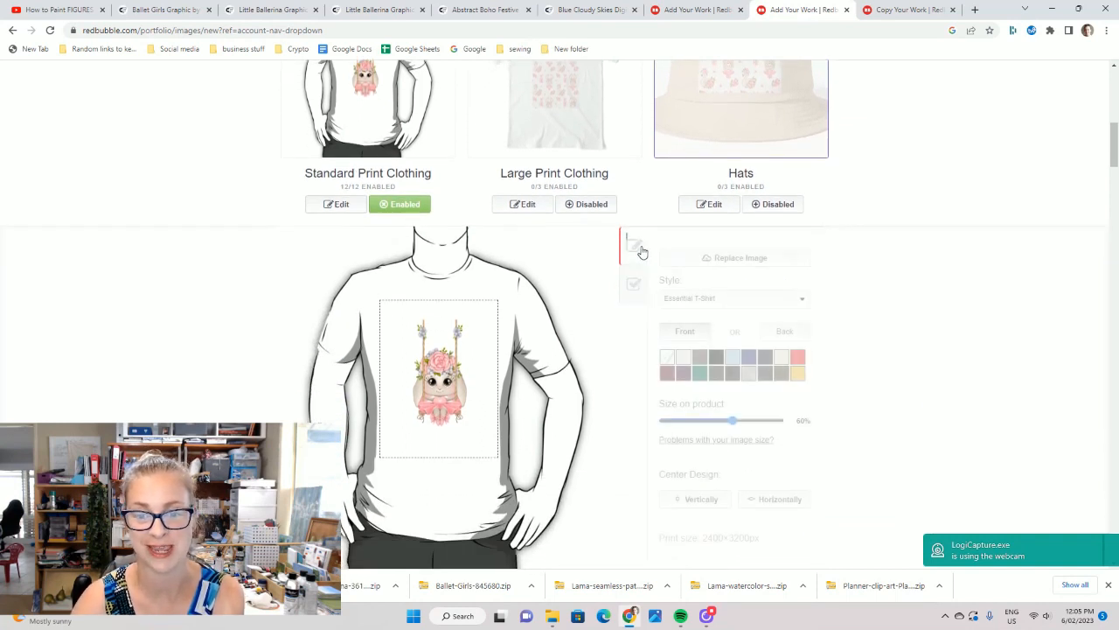
pyautogui.moveTo(735, 424); pyautogui.dragTo(753, 426)
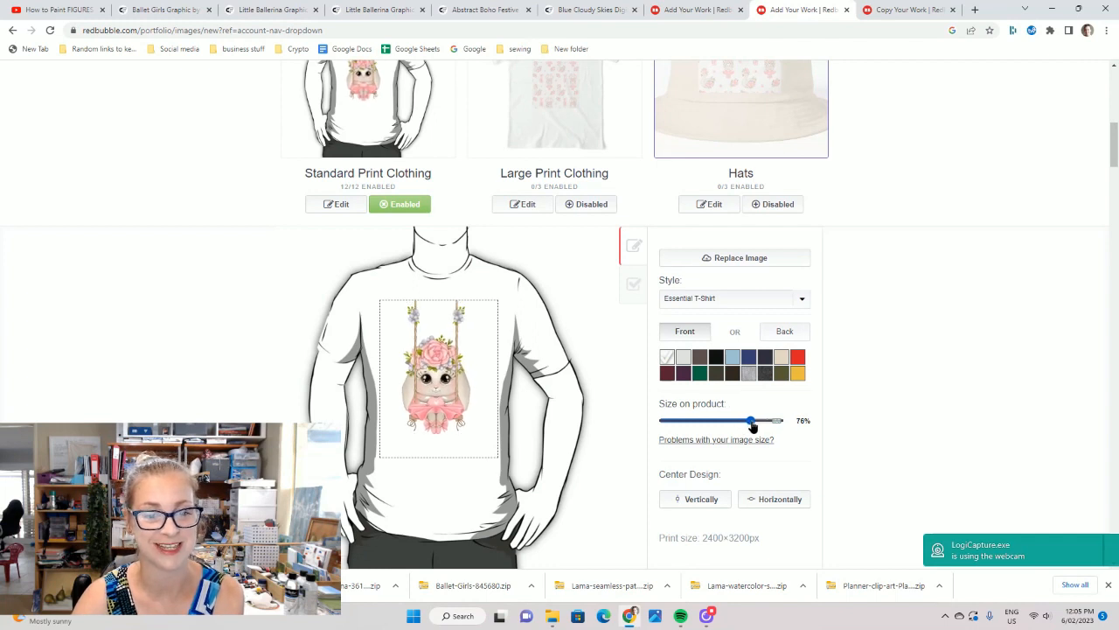
pyautogui.scroll(1, 677, 428)
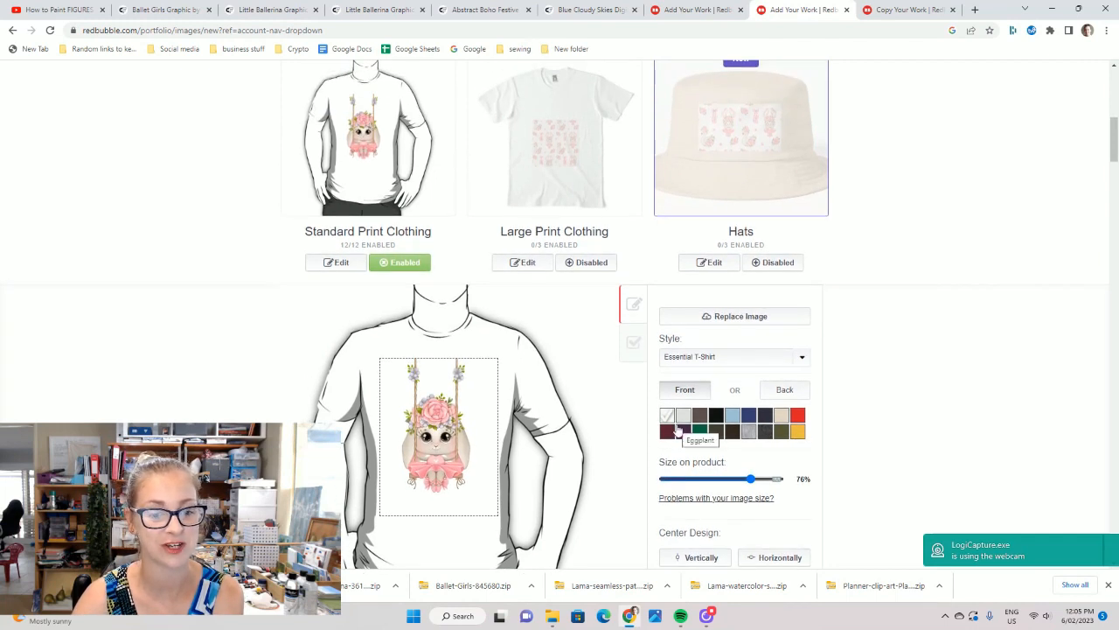
pyautogui.scroll(-1, 883, 428)
pyautogui.scroll(-1, 883, 428)
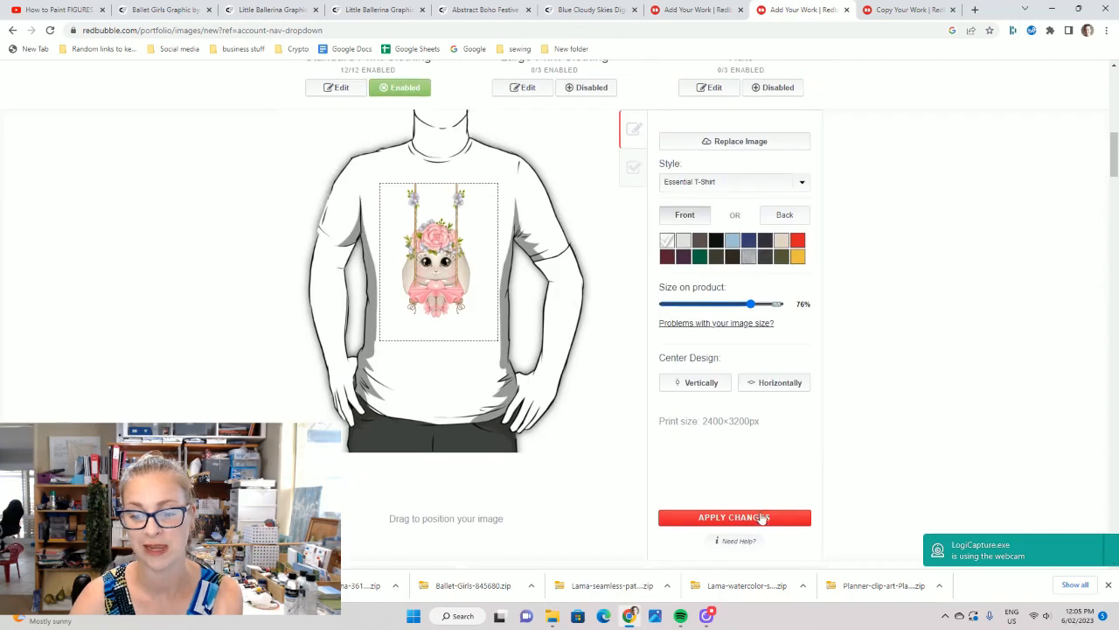
pyautogui.click(762, 517)
# - Replace the Hats design with image file 14, the swan with flowers
pyautogui.scroll(3, 594, 312)
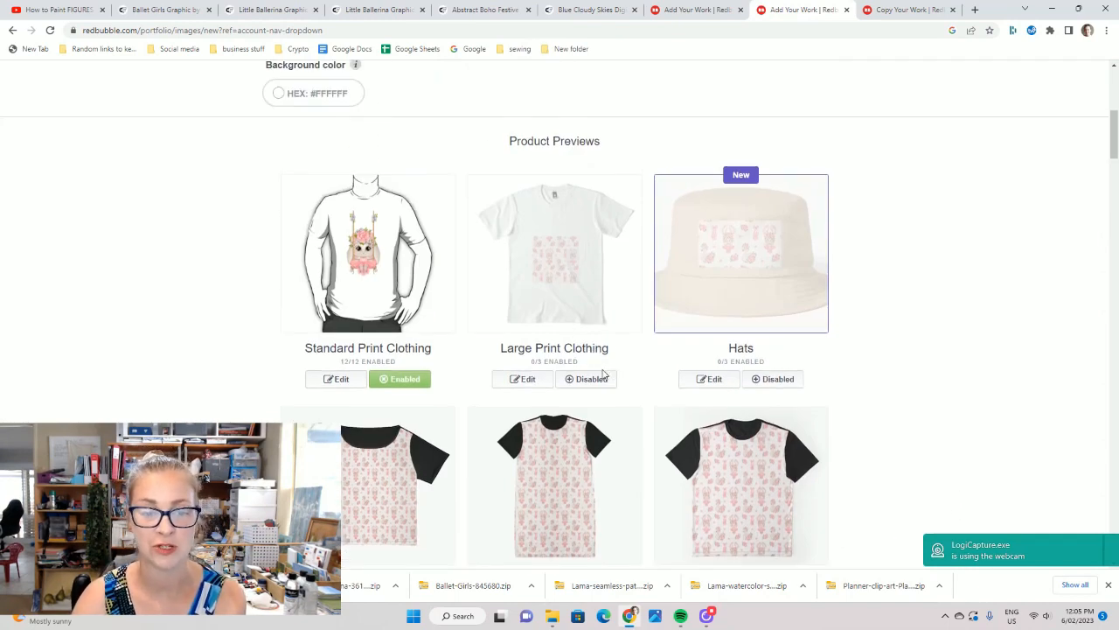
pyautogui.click(709, 379)
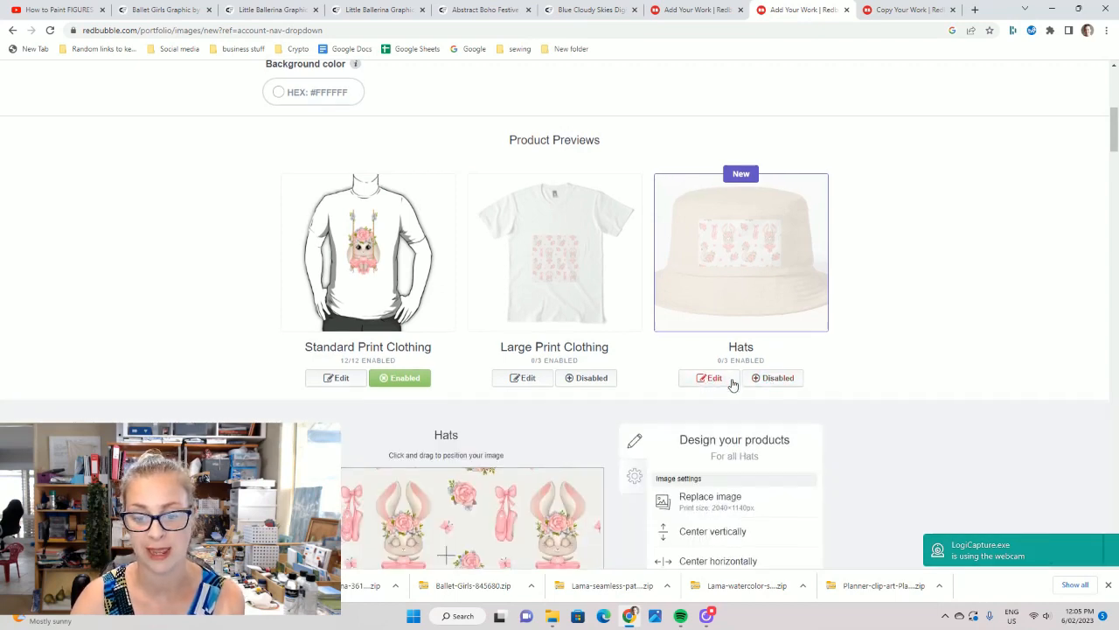
pyautogui.scroll(-2, 721, 376)
pyautogui.click(721, 330)
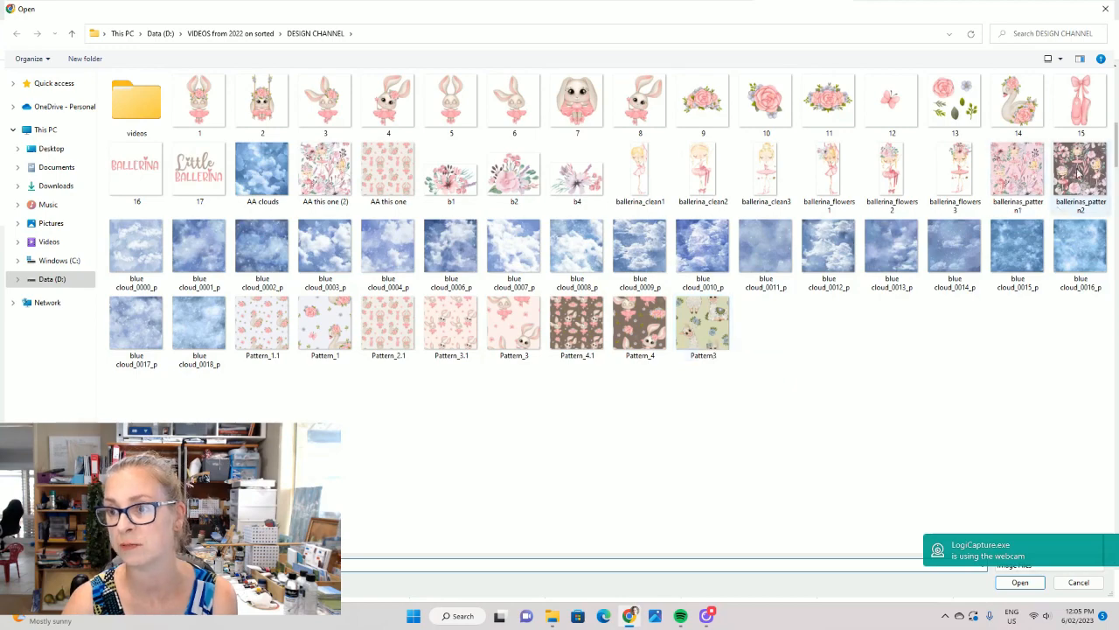
pyautogui.click(1028, 114)
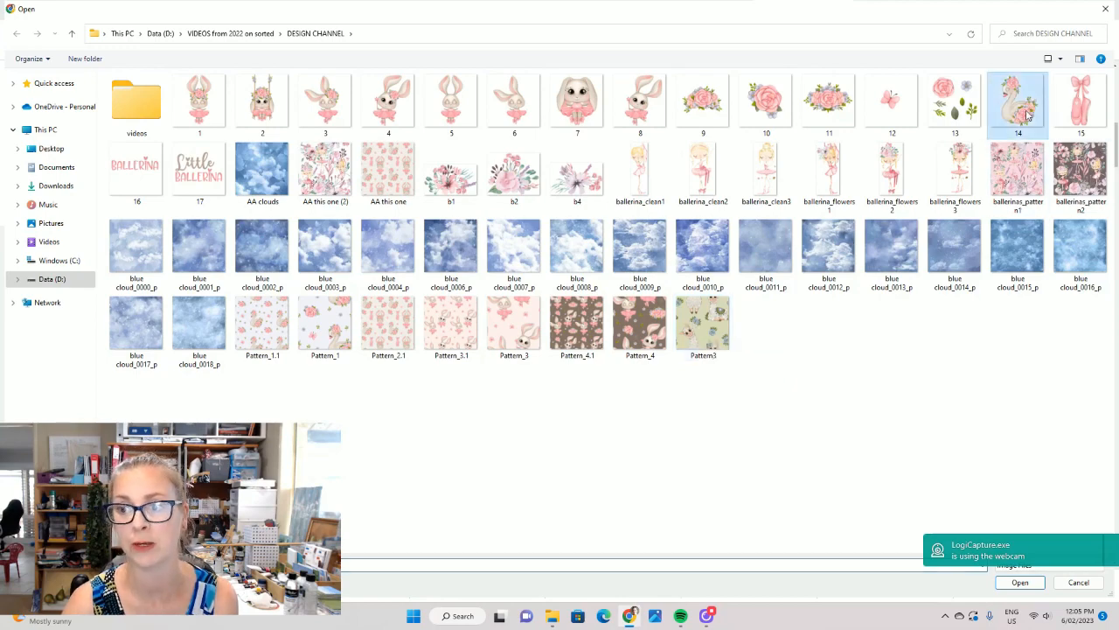
pyautogui.click(1021, 582)
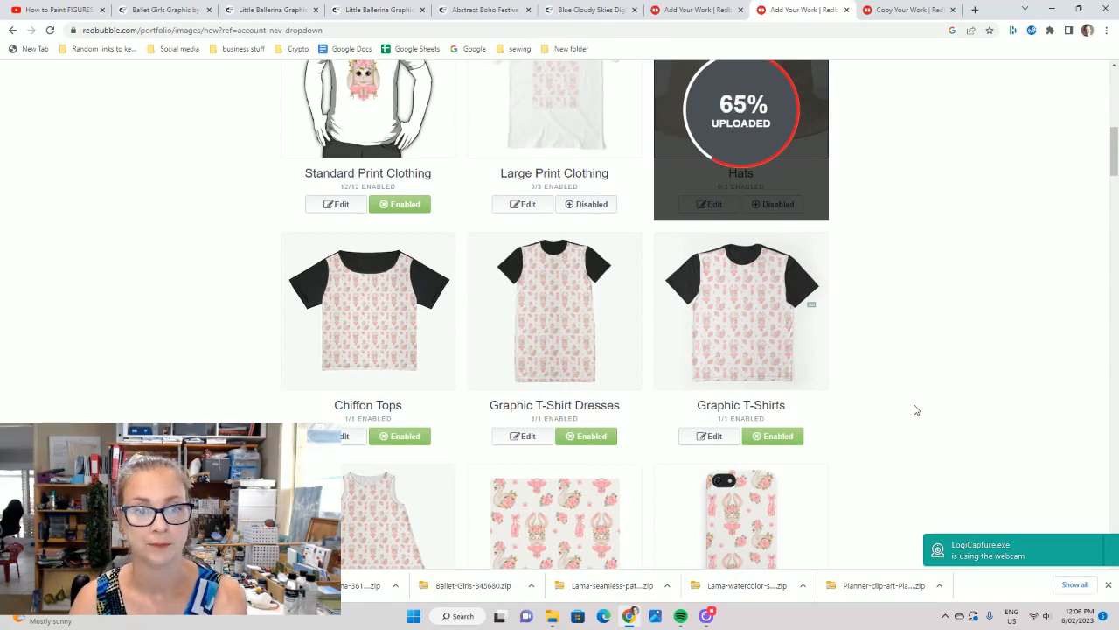
pyautogui.scroll(2, 920, 418)
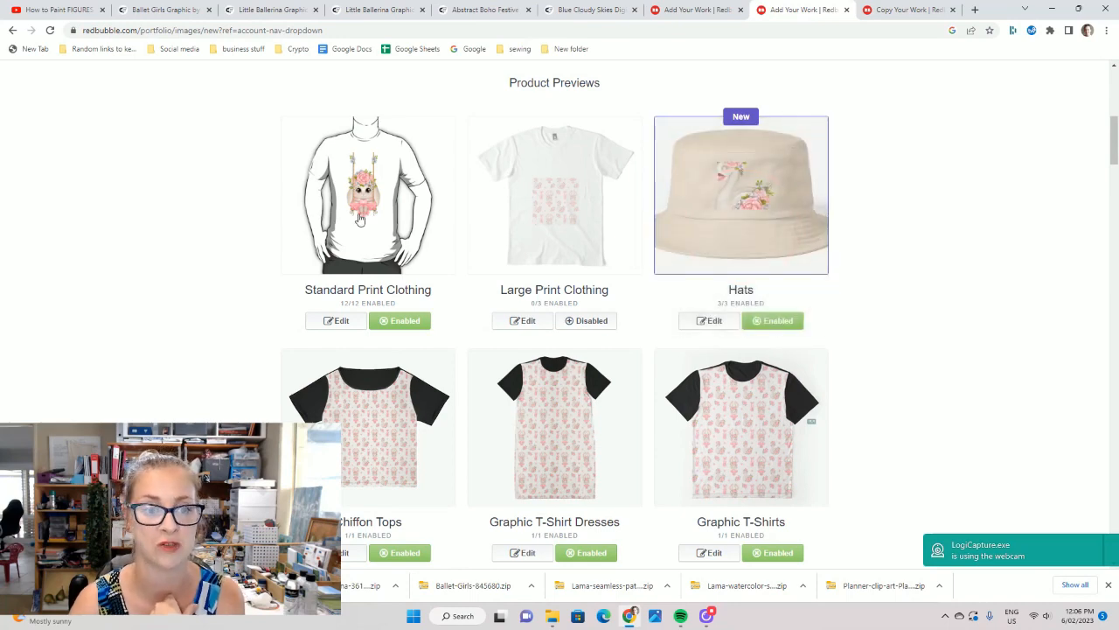
# - Scale the swan on Hats down to 28% so the whole motif fits, and apply the changes
pyautogui.click(710, 321)
pyautogui.scroll(-2, 713, 324)
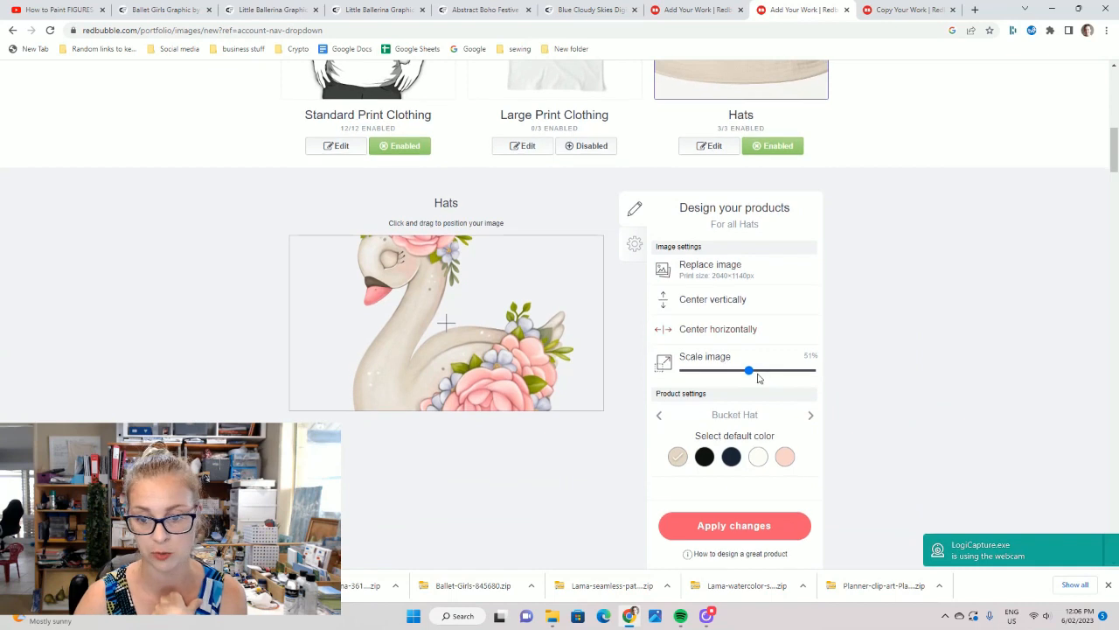
pyautogui.moveTo(738, 374); pyautogui.dragTo(718, 370)
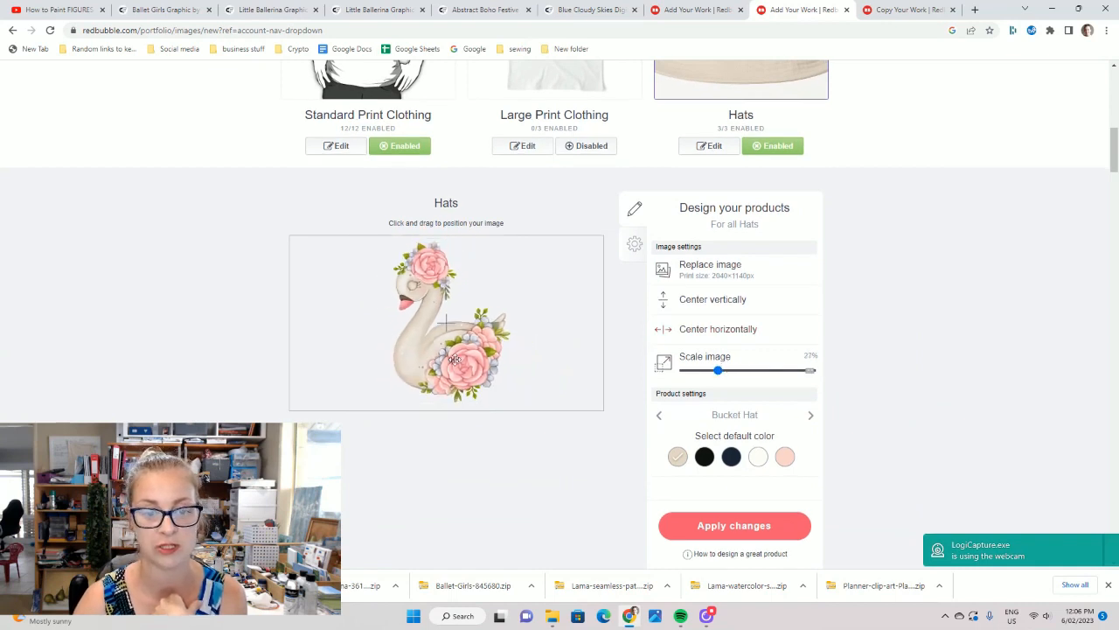
pyautogui.scroll(2, 757, 176)
pyautogui.scroll(1, 757, 176)
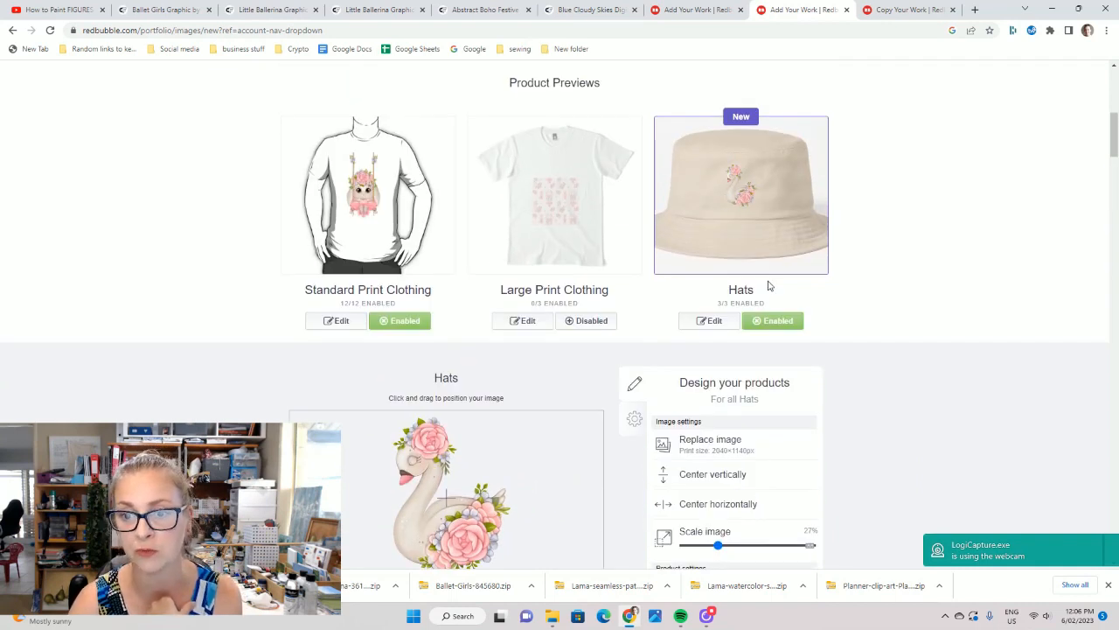
pyautogui.scroll(-1, 752, 433)
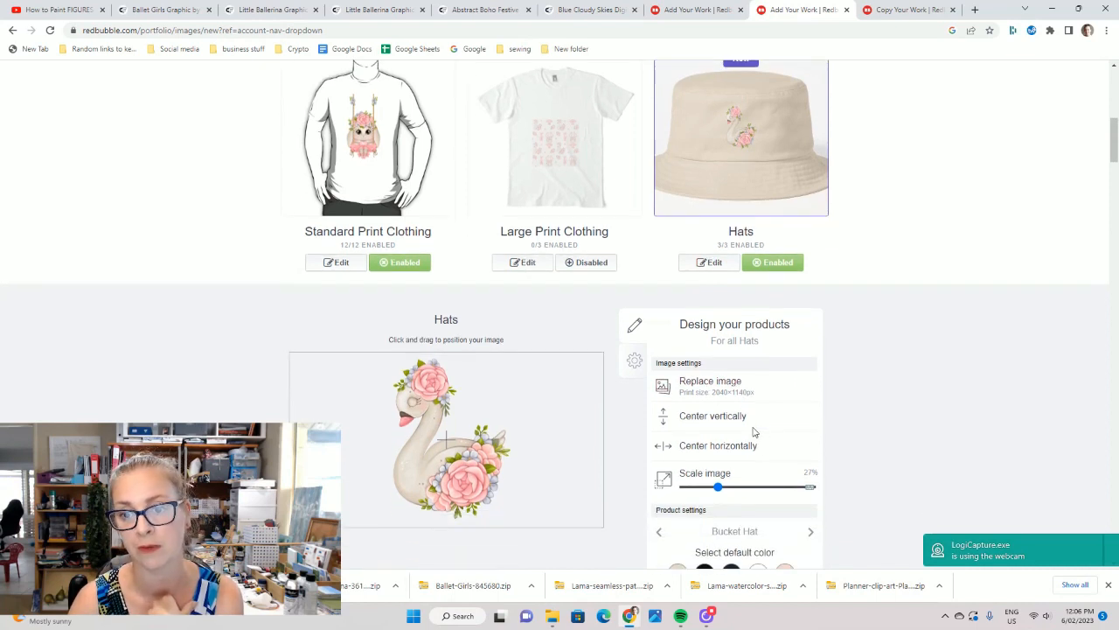
pyautogui.moveTo(718, 487); pyautogui.dragTo(721, 489)
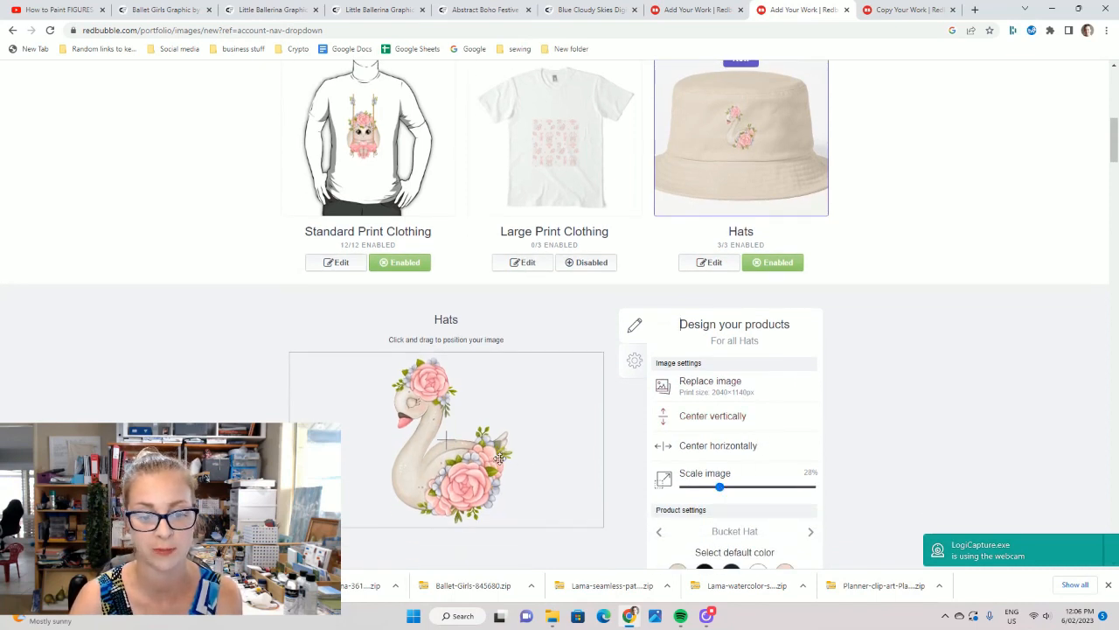
pyautogui.scroll(-3, 761, 459)
pyautogui.click(757, 469)
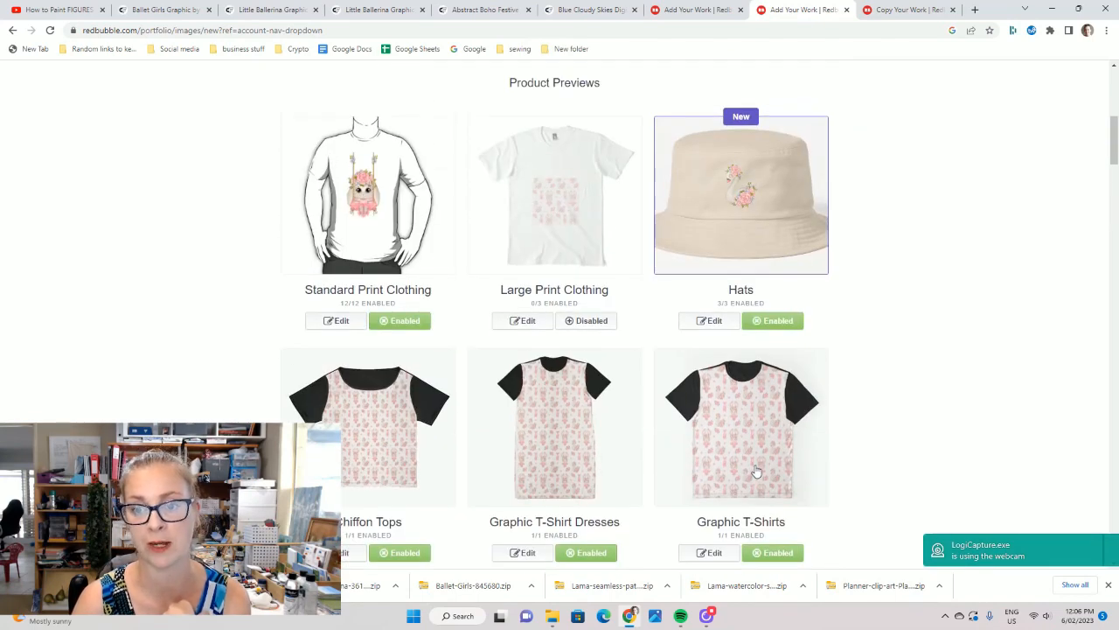
# - Replace the Acrylic Blocks & Coasters design with image file 4, the bunny in a pink tutu holding a wand
pyautogui.scroll(-9, 757, 472)
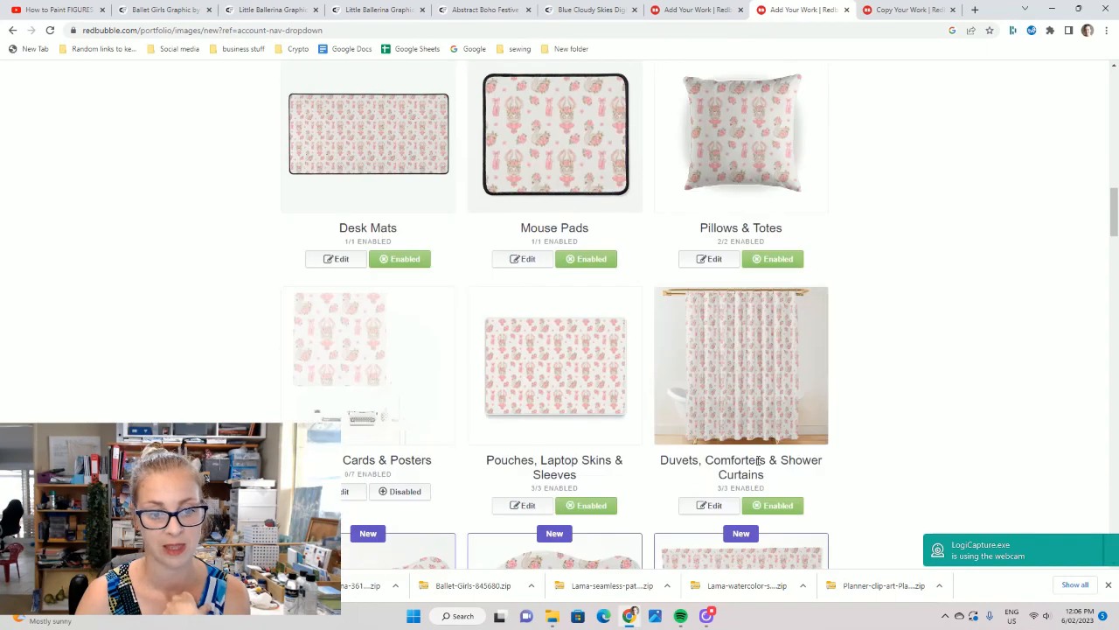
pyautogui.scroll(-3, 758, 461)
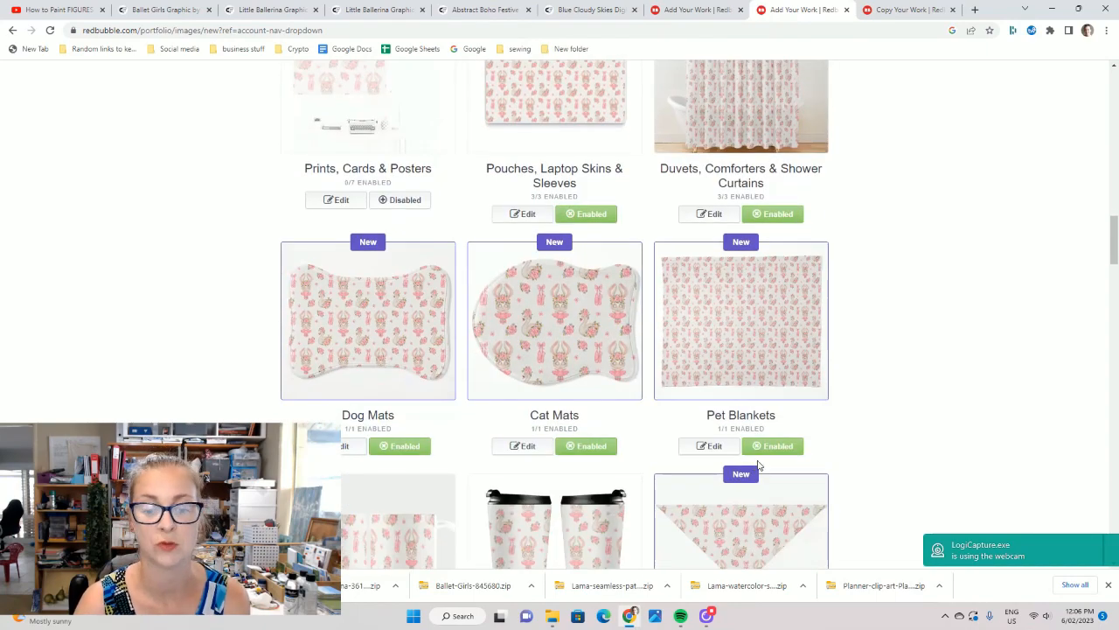
pyautogui.scroll(-4, 758, 464)
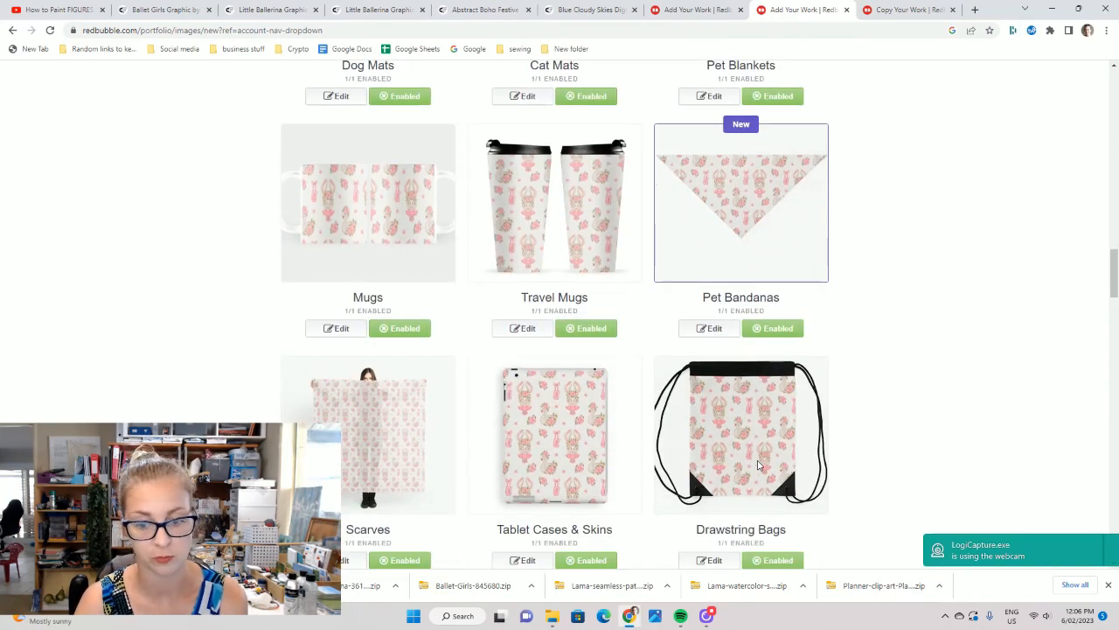
pyautogui.scroll(-7, 759, 464)
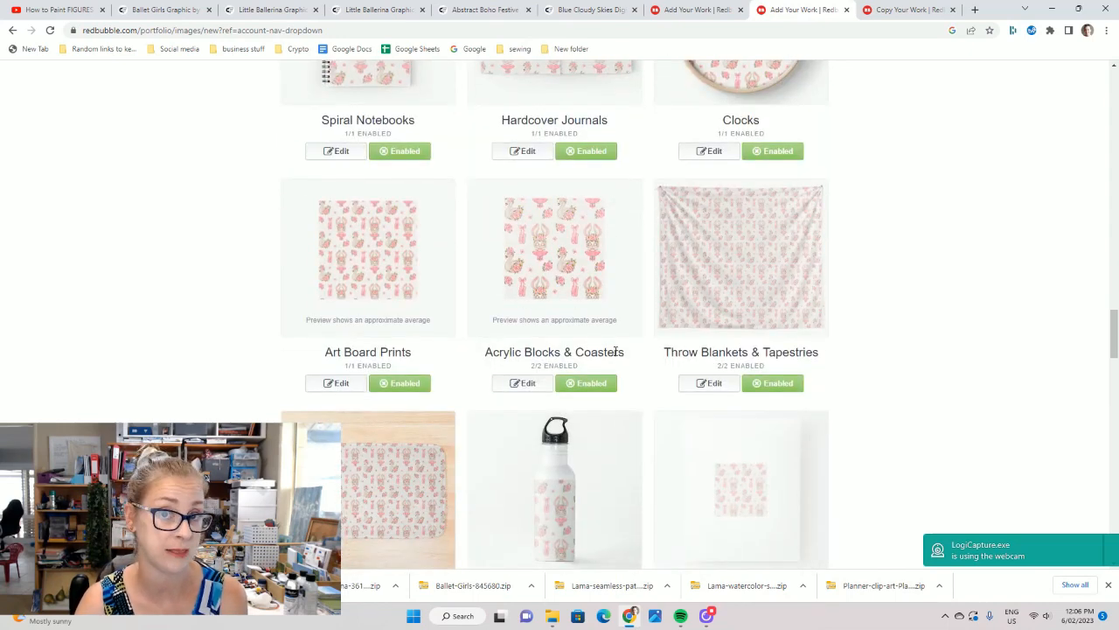
pyautogui.click(525, 388)
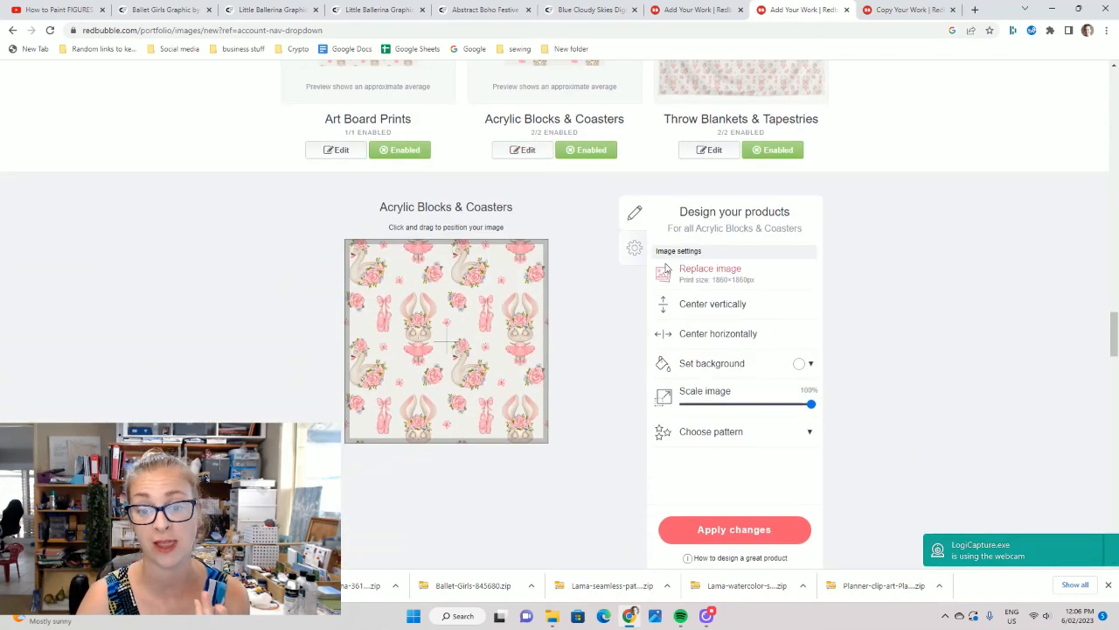
pyautogui.click(722, 281)
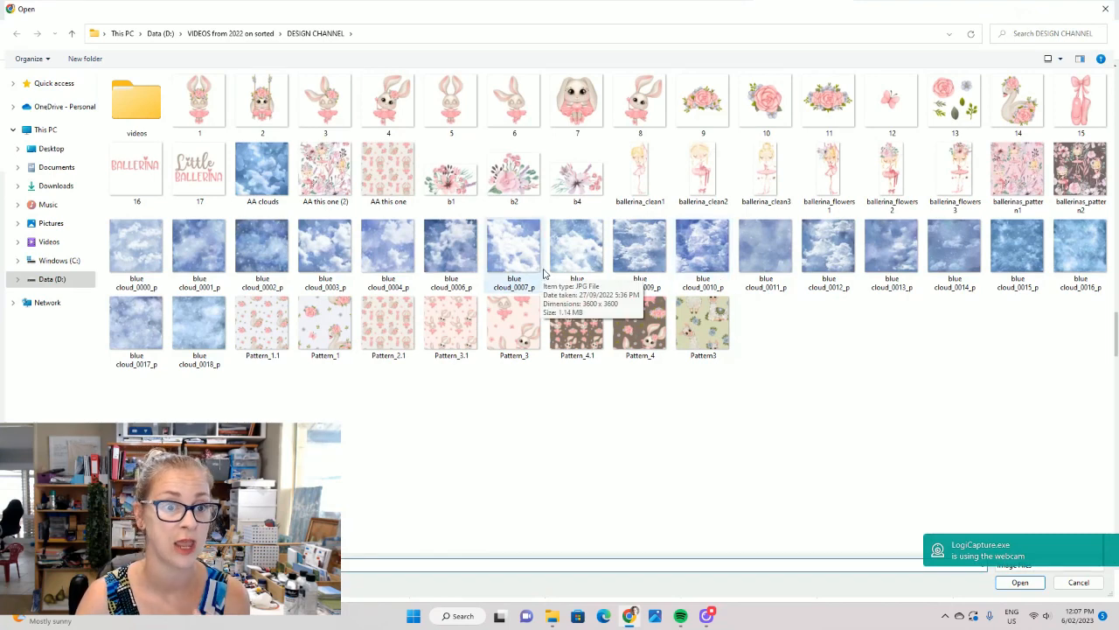
pyautogui.click(387, 101)
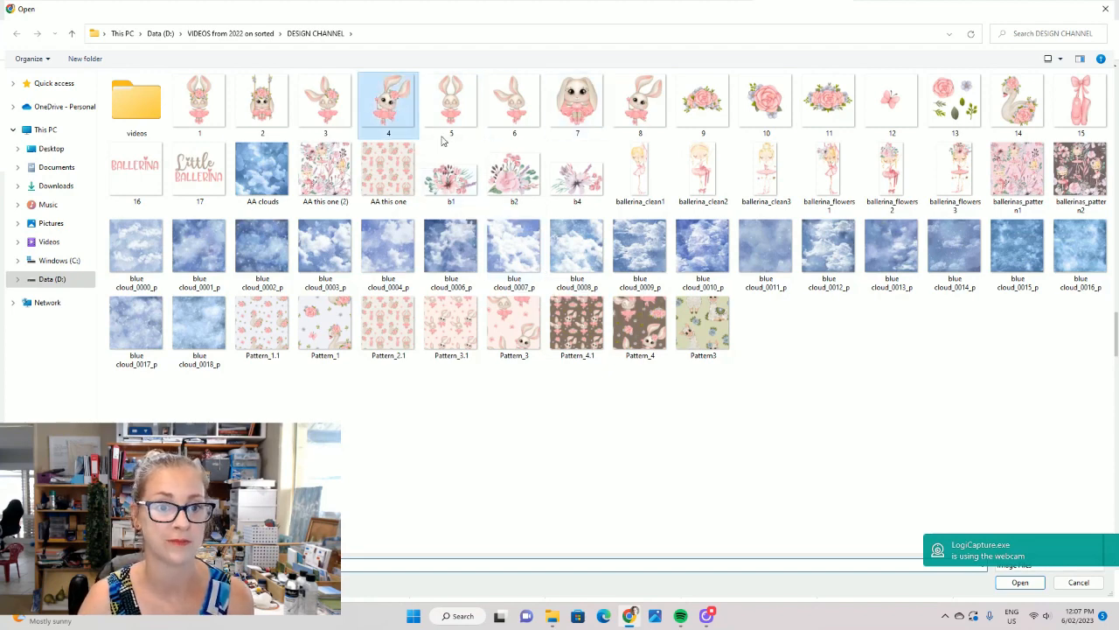
pyautogui.click(1020, 582)
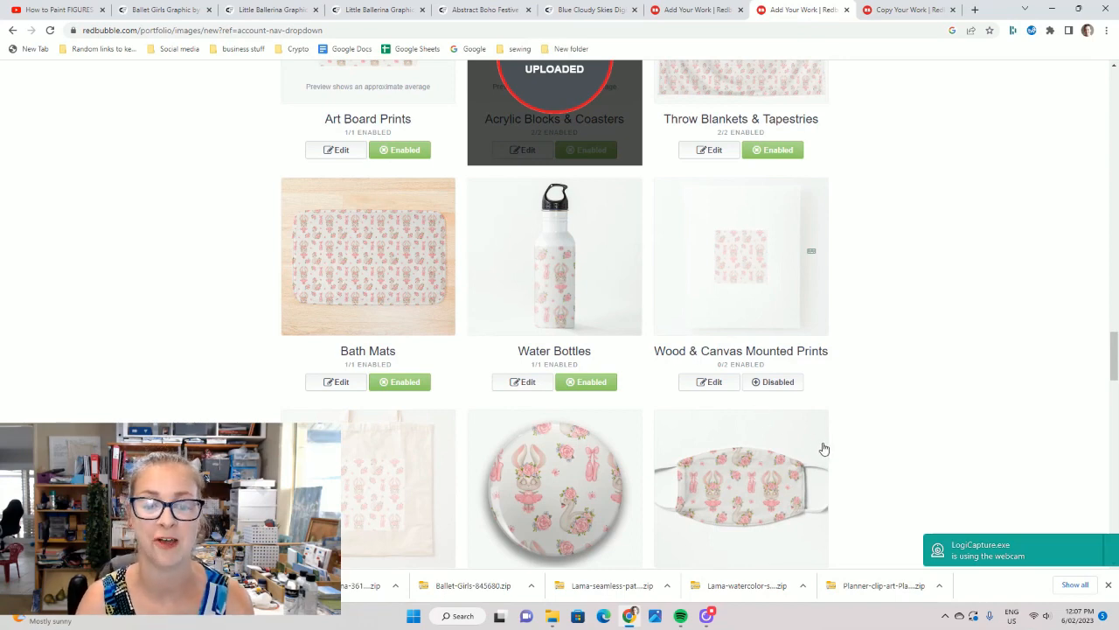
# - Scale the bunny on Acrylic Blocks & Coasters down slightly and center it horizontally and vertically
pyautogui.scroll(2, 607, 389)
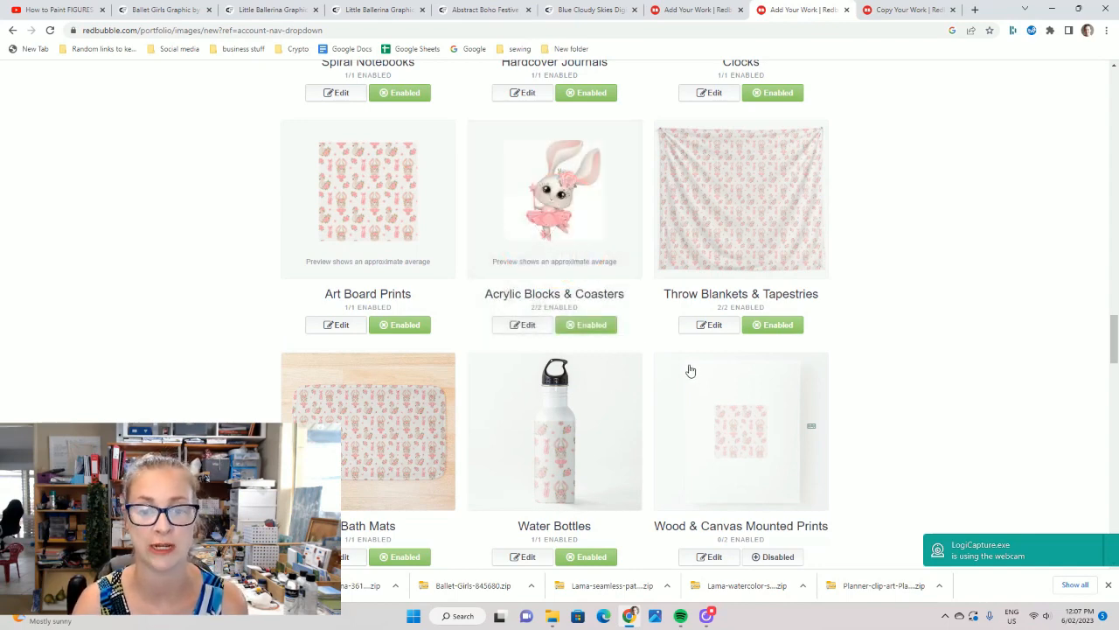
pyautogui.click(525, 325)
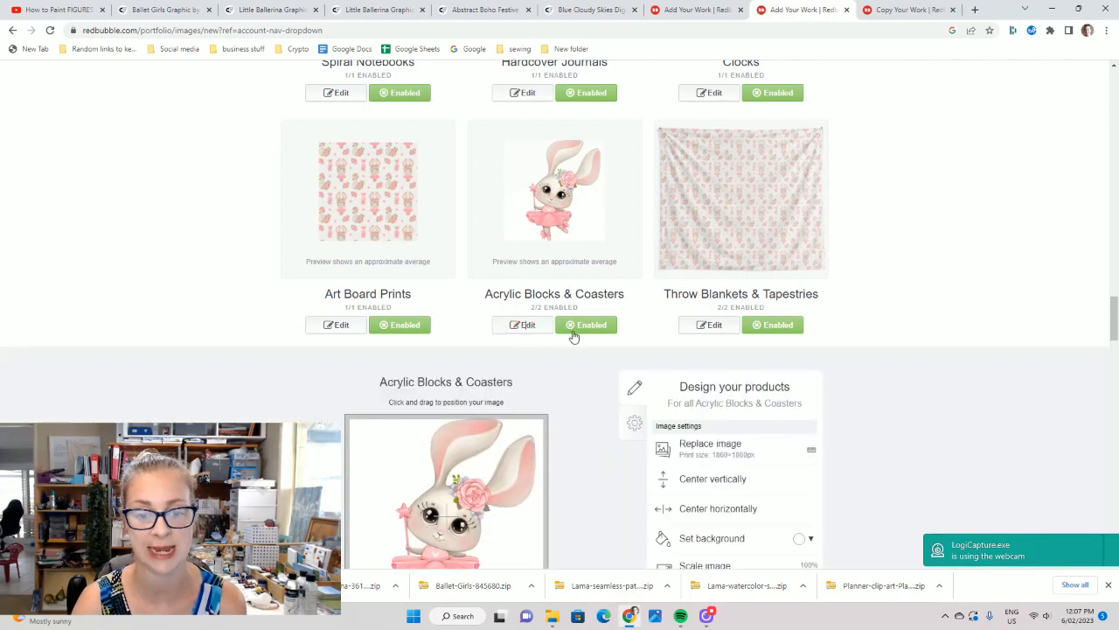
pyautogui.scroll(-2, 612, 350)
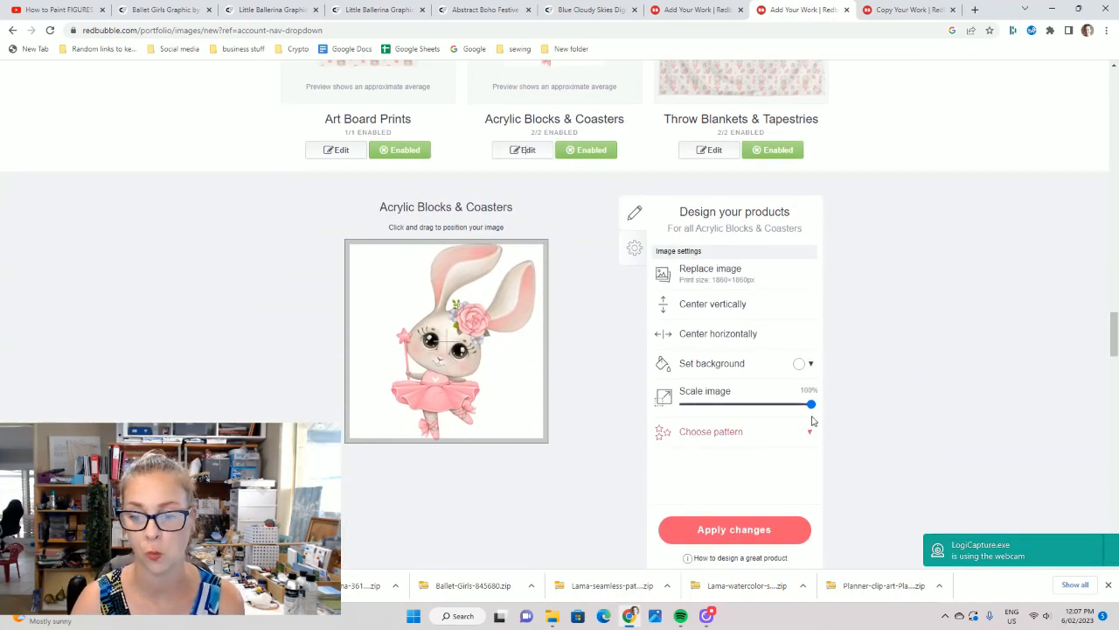
pyautogui.moveTo(811, 405); pyautogui.dragTo(808, 408)
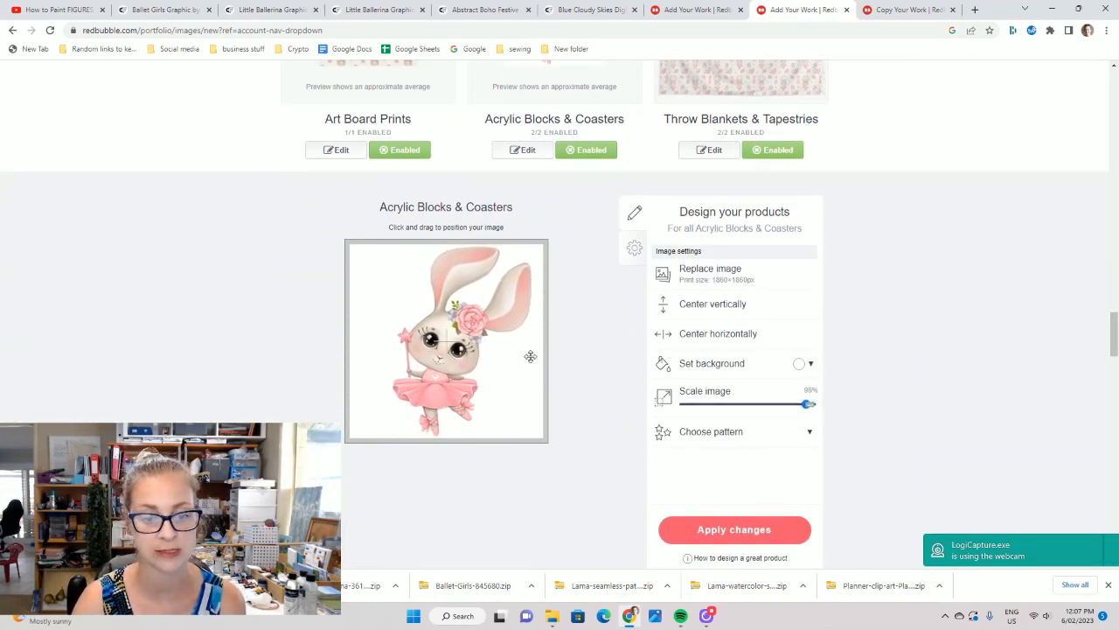
pyautogui.click(718, 335)
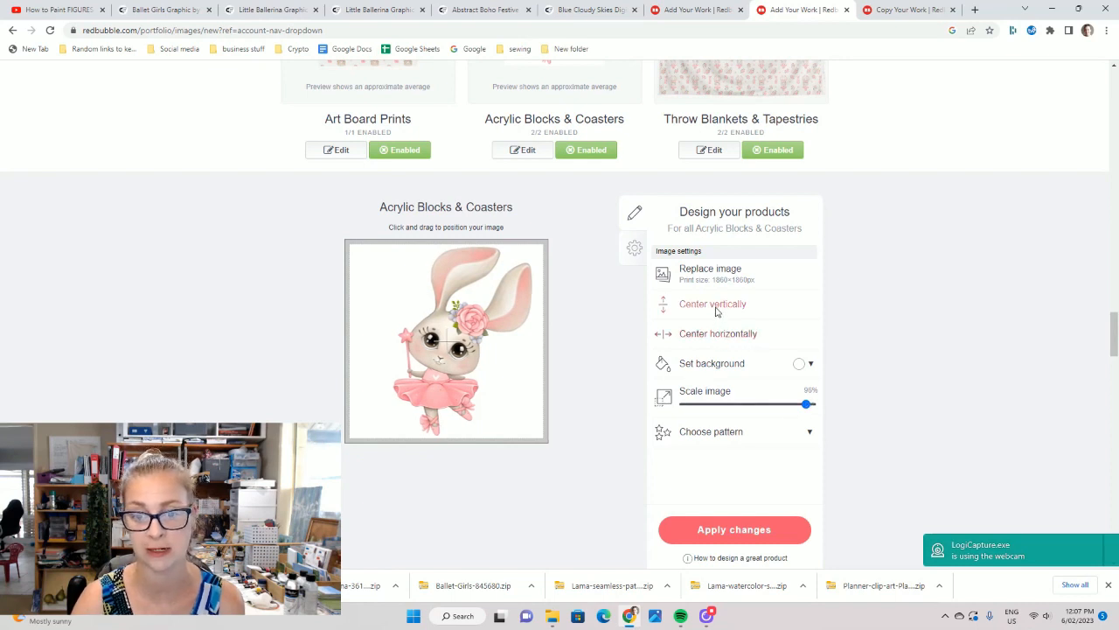
pyautogui.click(717, 308)
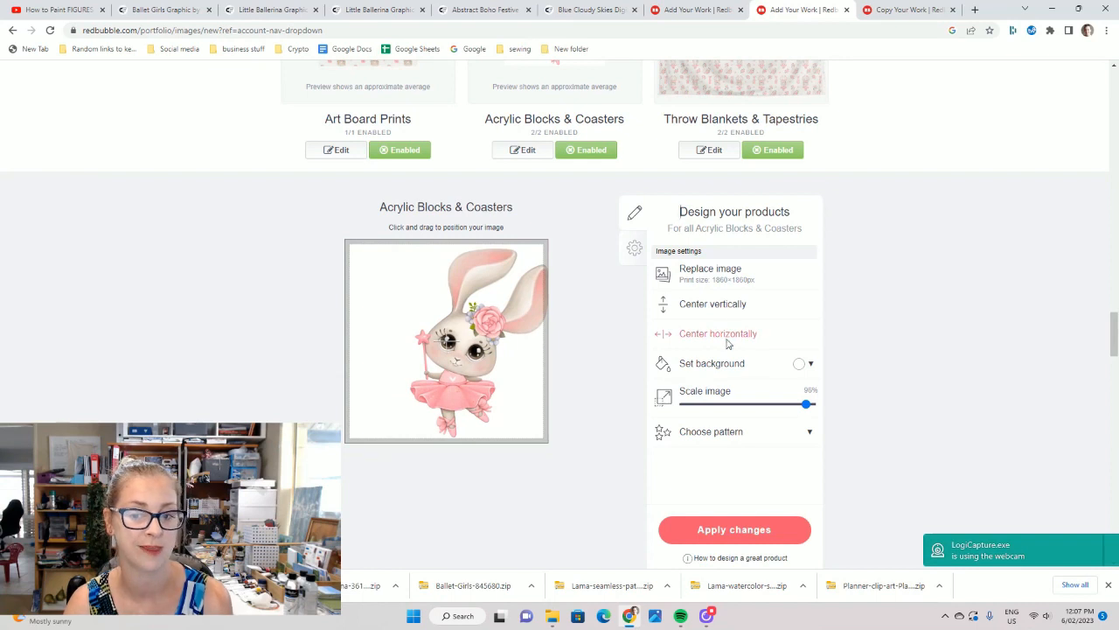
pyautogui.click(730, 340)
pyautogui.click(717, 308)
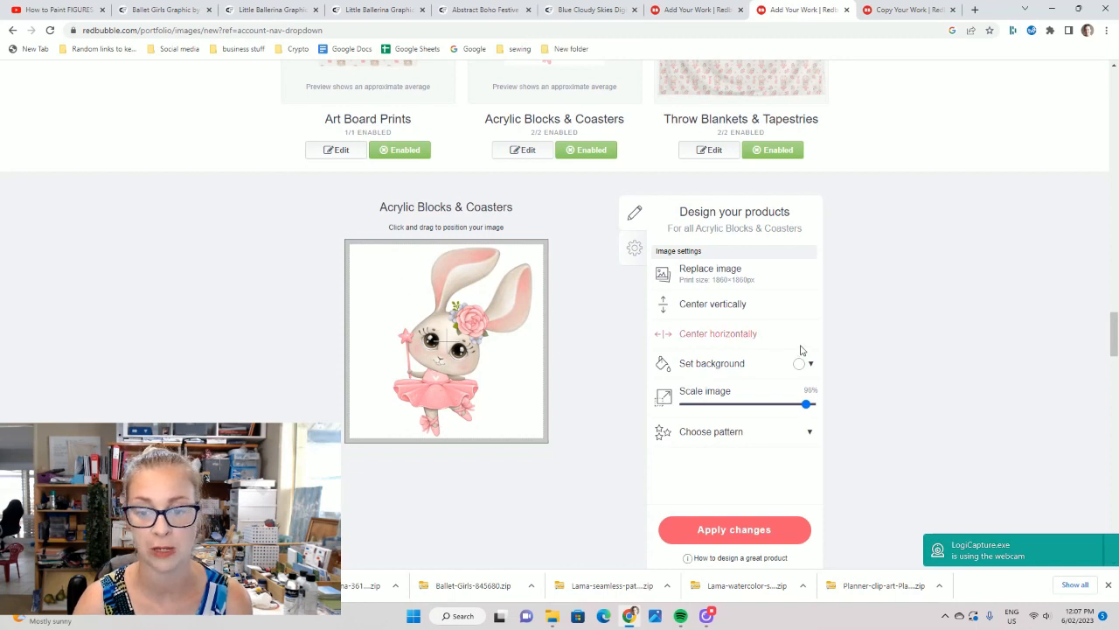
# - Set the Acrylic Blocks & Coasters background to light pink and apply the changes
pyautogui.click(739, 364)
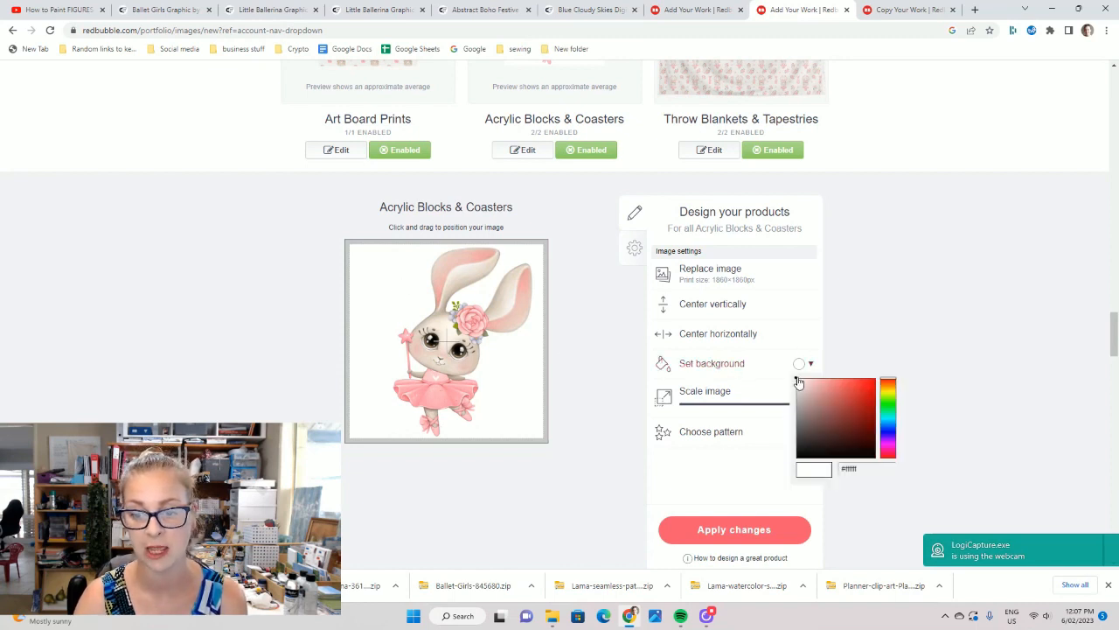
pyautogui.moveTo(798, 382)
pyautogui.mouseDown()
pyautogui.moveTo(867, 410)
pyautogui.moveTo(799, 382)
pyautogui.moveTo(812, 383)
pyautogui.mouseUp()
pyautogui.click(771, 536)
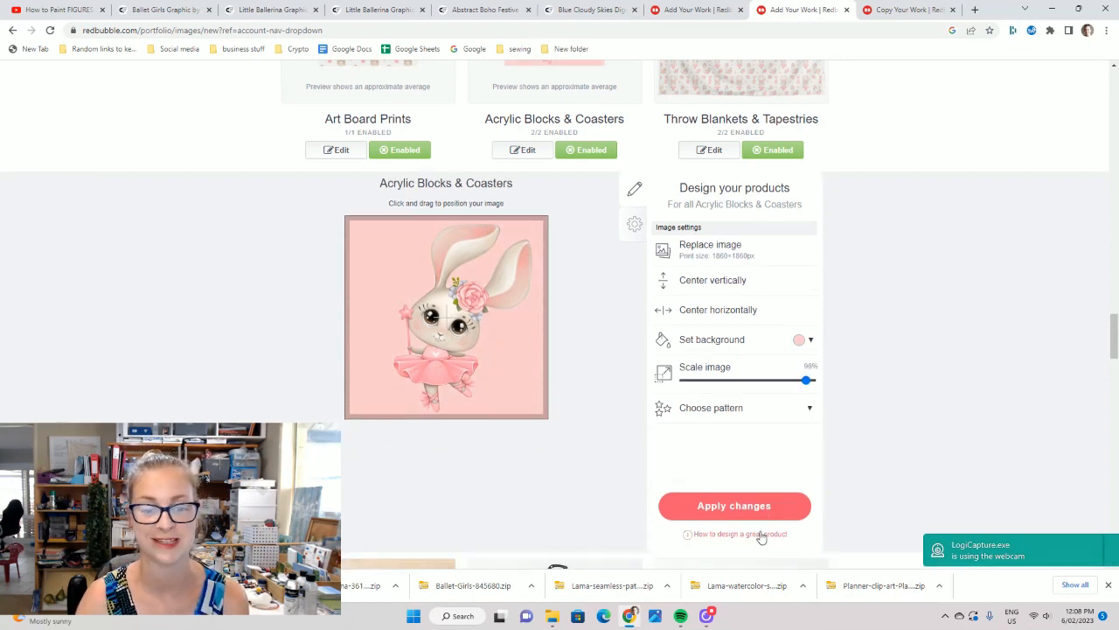
pyautogui.scroll(2, 741, 465)
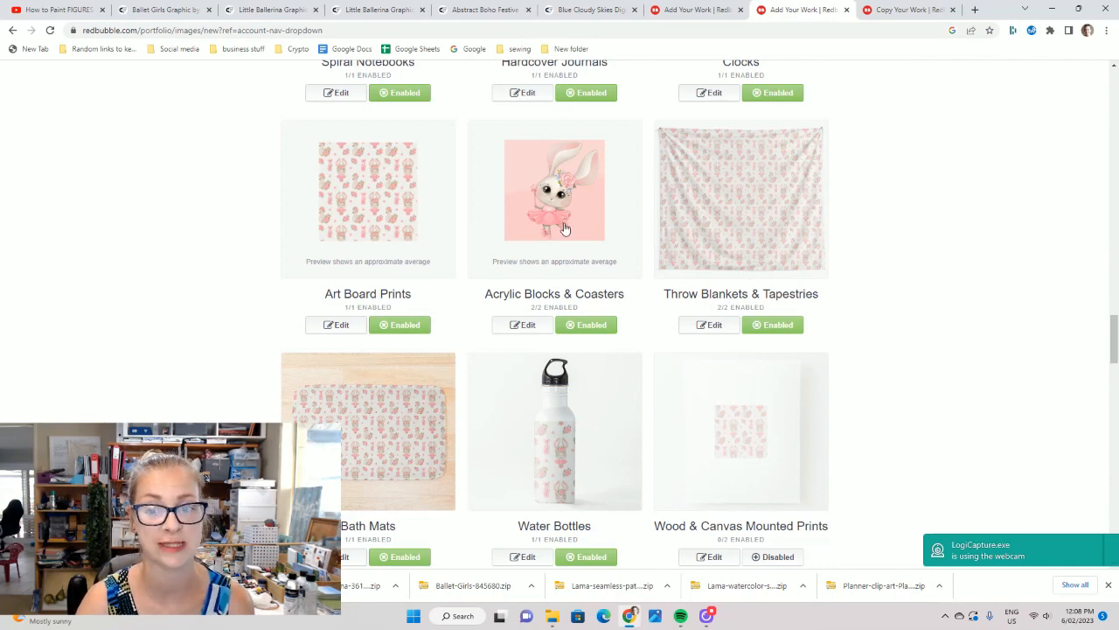
# - Review the product previews from clothing and hats through to the pin buttons and masks
pyautogui.scroll(-3, 623, 297)
pyautogui.scroll(-1, 617, 297)
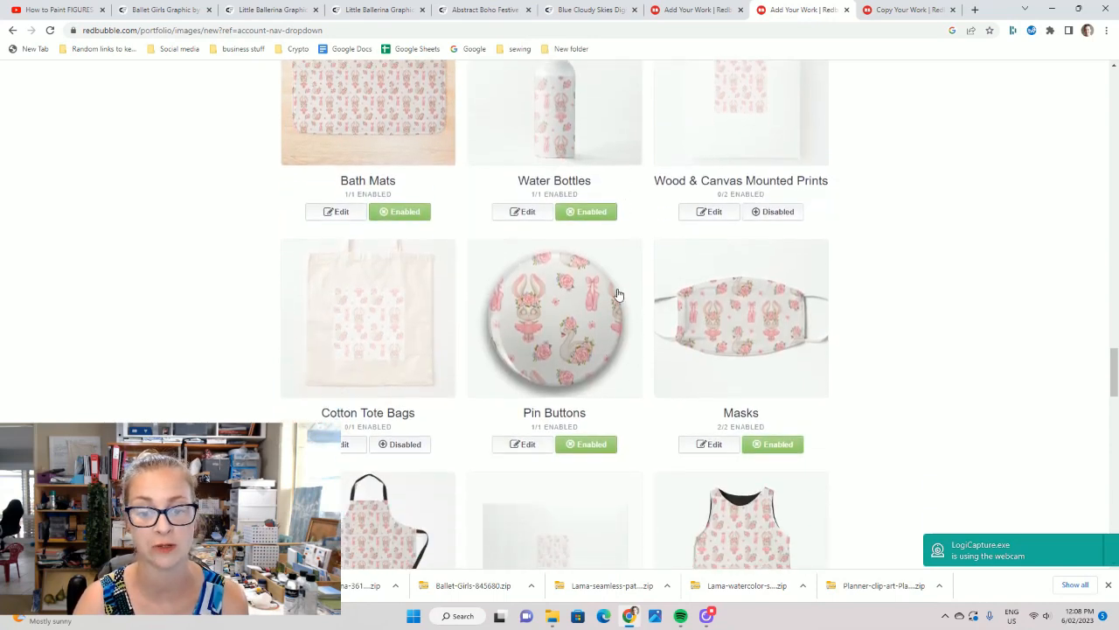
pyautogui.scroll(7, 613, 295)
pyautogui.scroll(13, 460, 295)
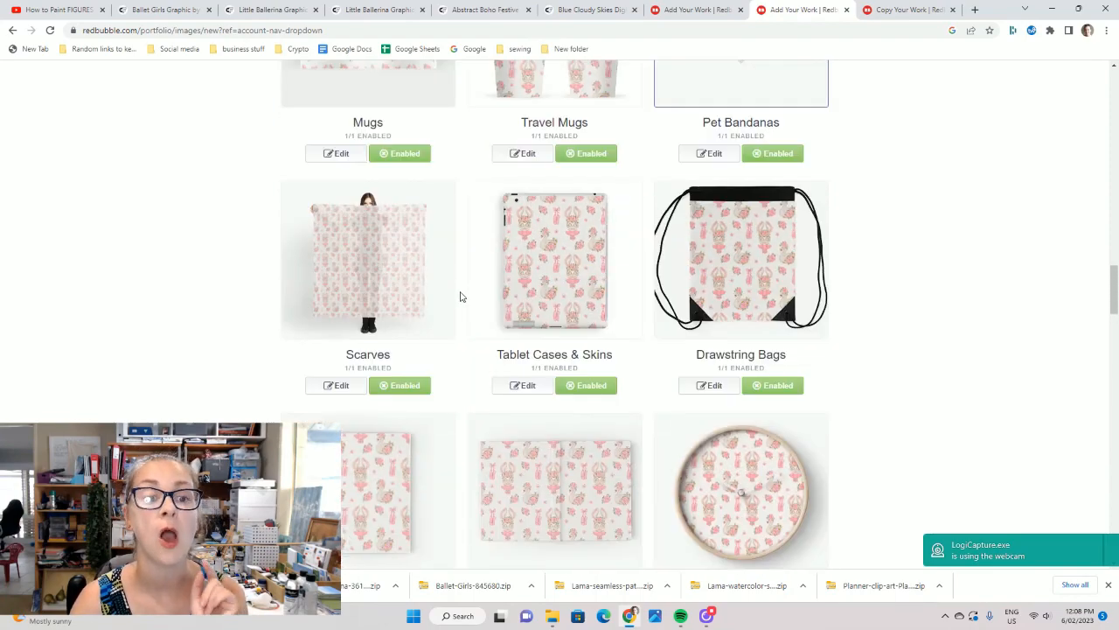
pyautogui.scroll(6, 380, 275)
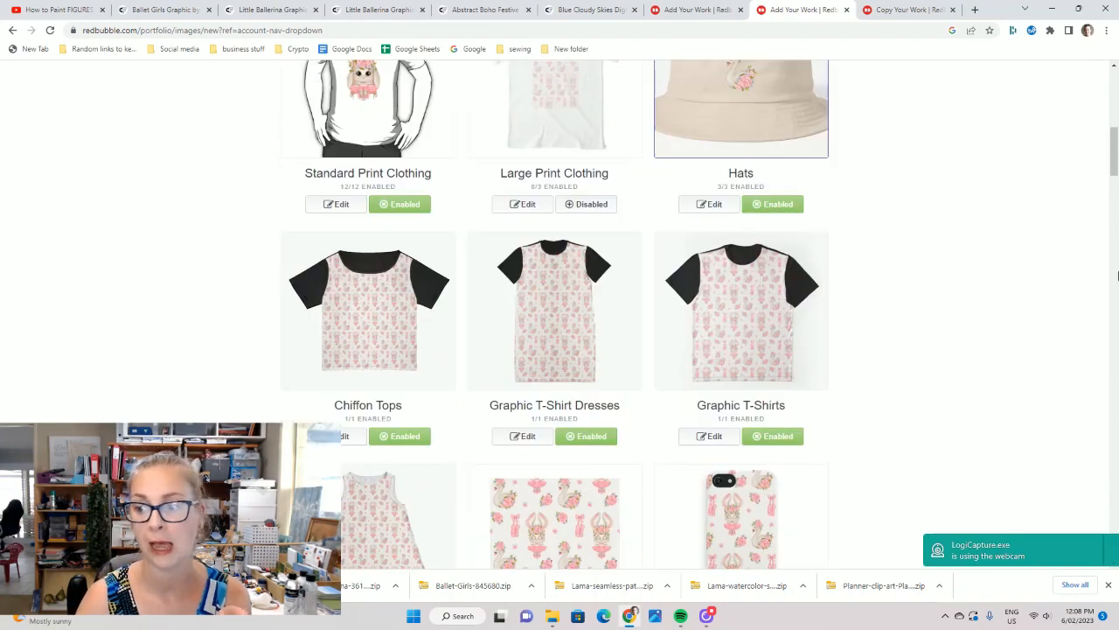
pyautogui.scroll(3, 341, 315)
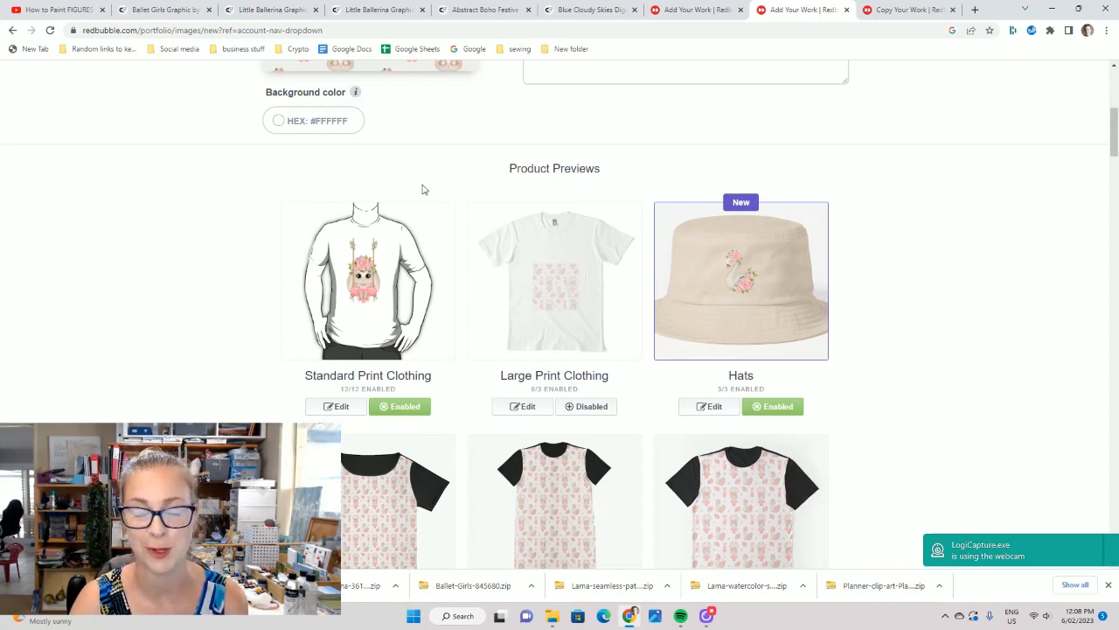
pyautogui.scroll(-8, 525, 210)
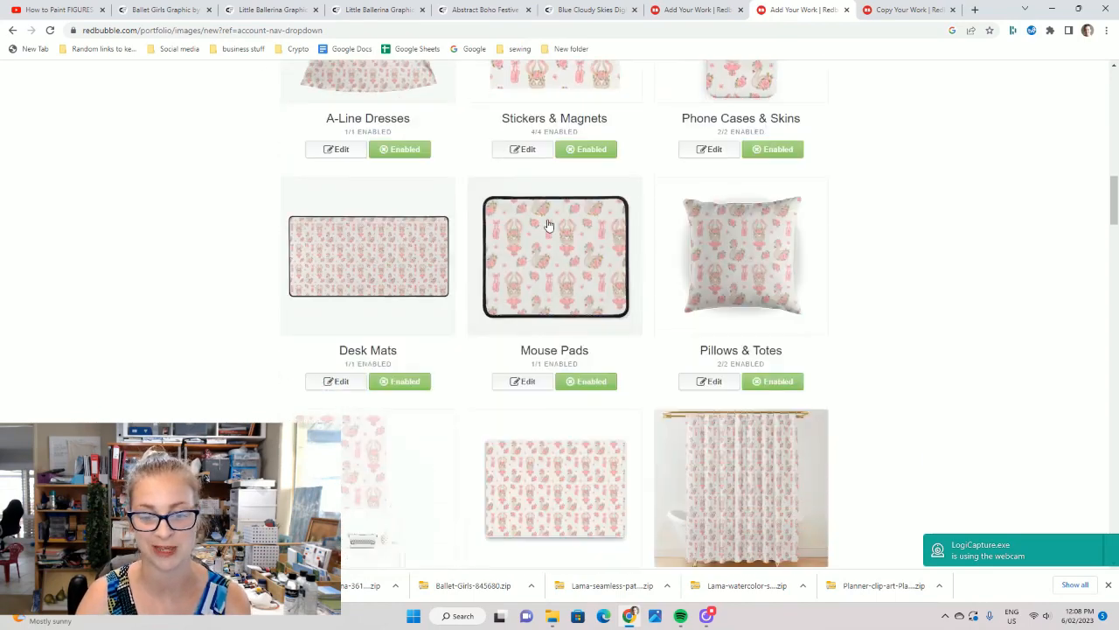
pyautogui.scroll(-7, 549, 226)
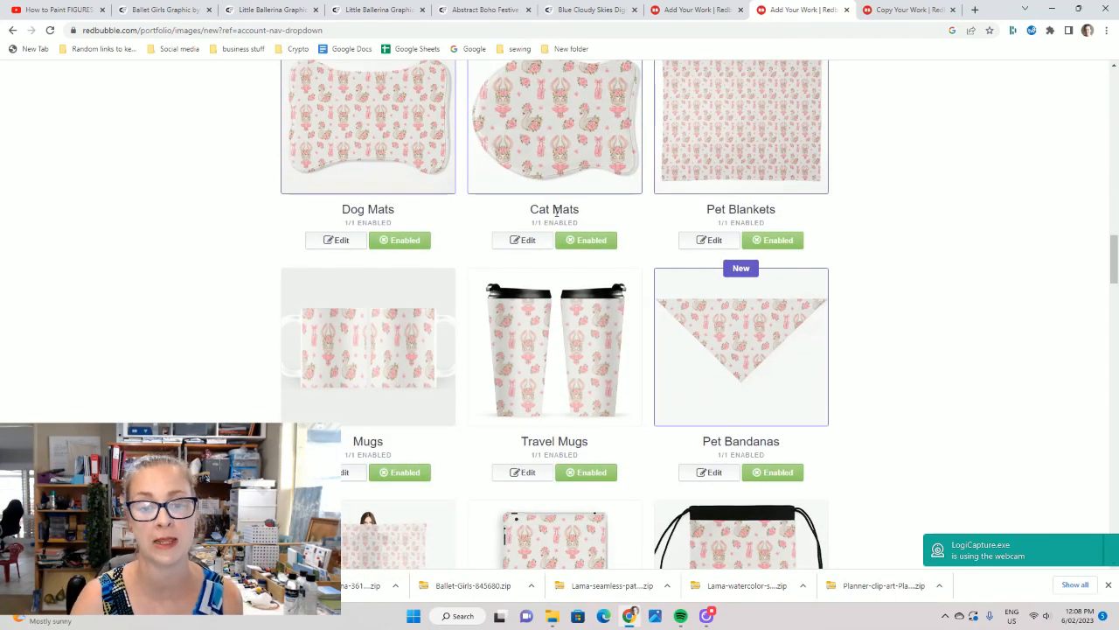
pyautogui.scroll(-10, 556, 211)
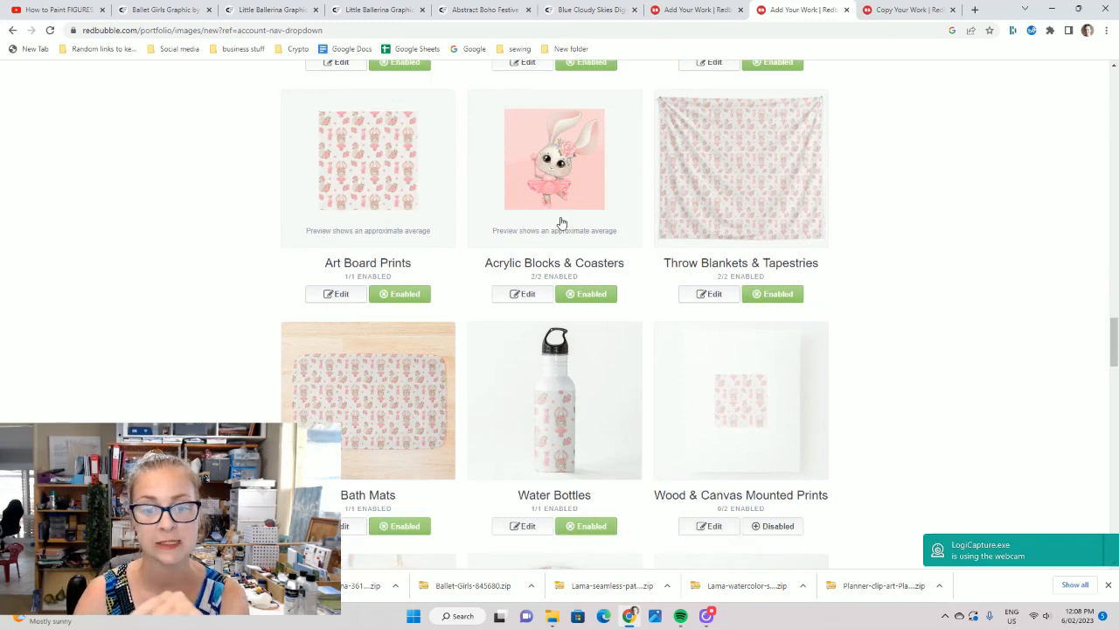
# - Replace the Cotton Tote Bags design with image file 4, the single bunny in a pink tutu
pyautogui.scroll(-5, 561, 222)
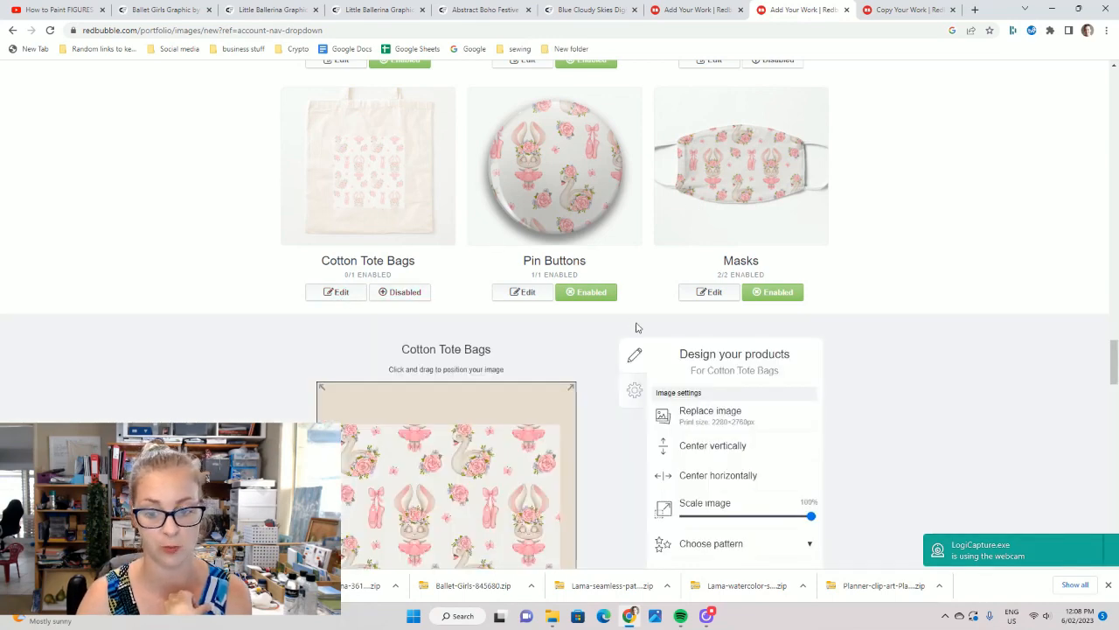
pyautogui.scroll(-3, 636, 327)
pyautogui.click(710, 181)
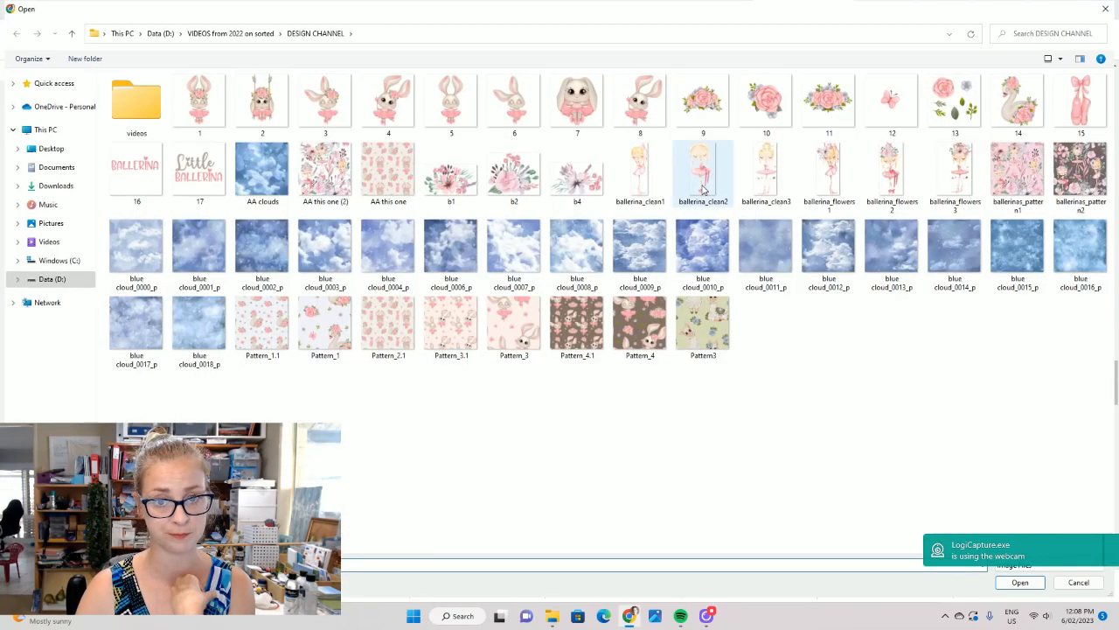
pyautogui.click(388, 103)
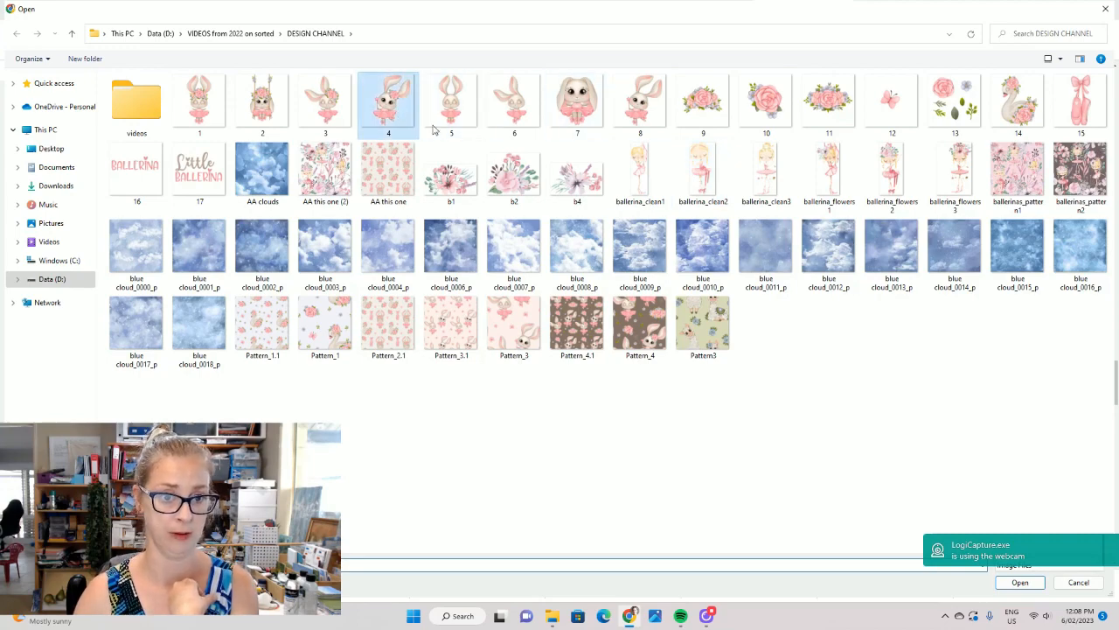
pyautogui.click(1016, 584)
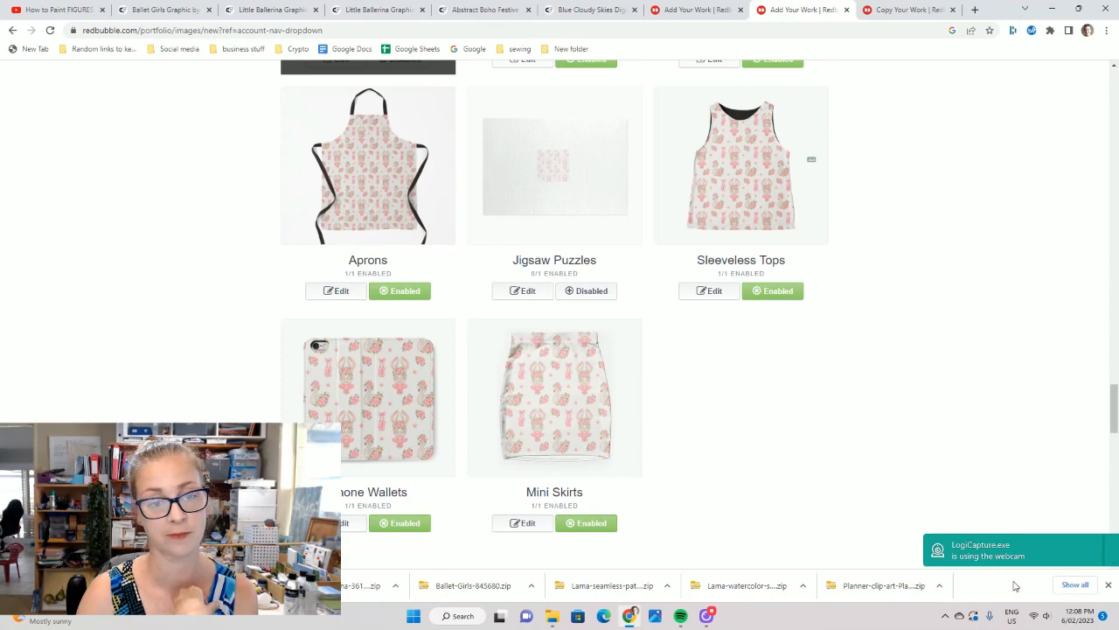
# - Reopen the Cotton Tote Bags design and scale the single bunny down to 63%
pyautogui.scroll(3, 647, 433)
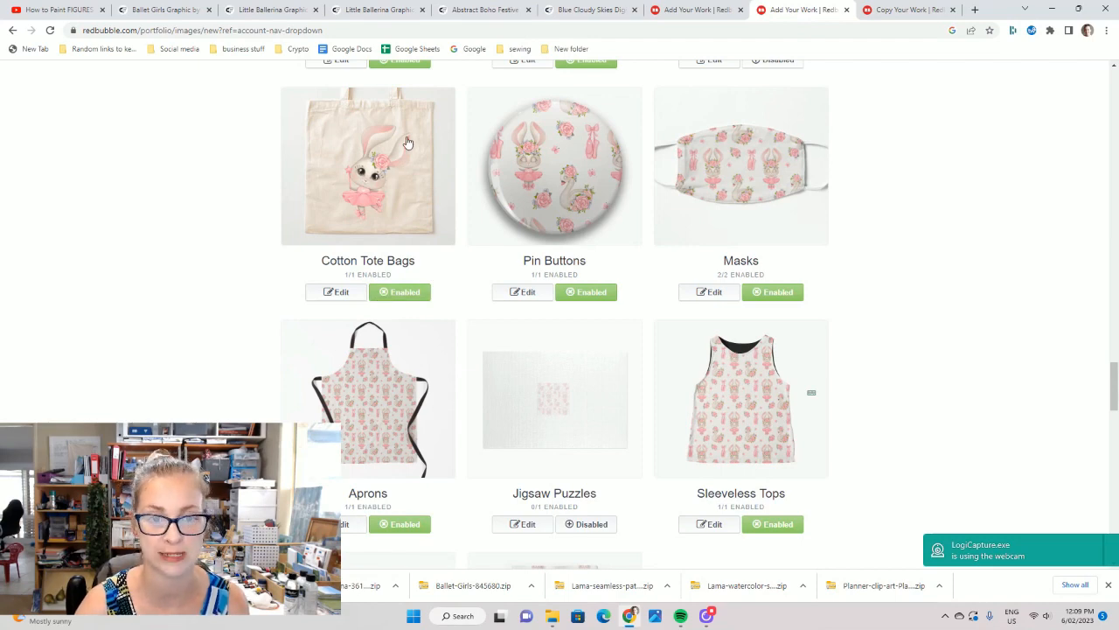
pyautogui.click(339, 294)
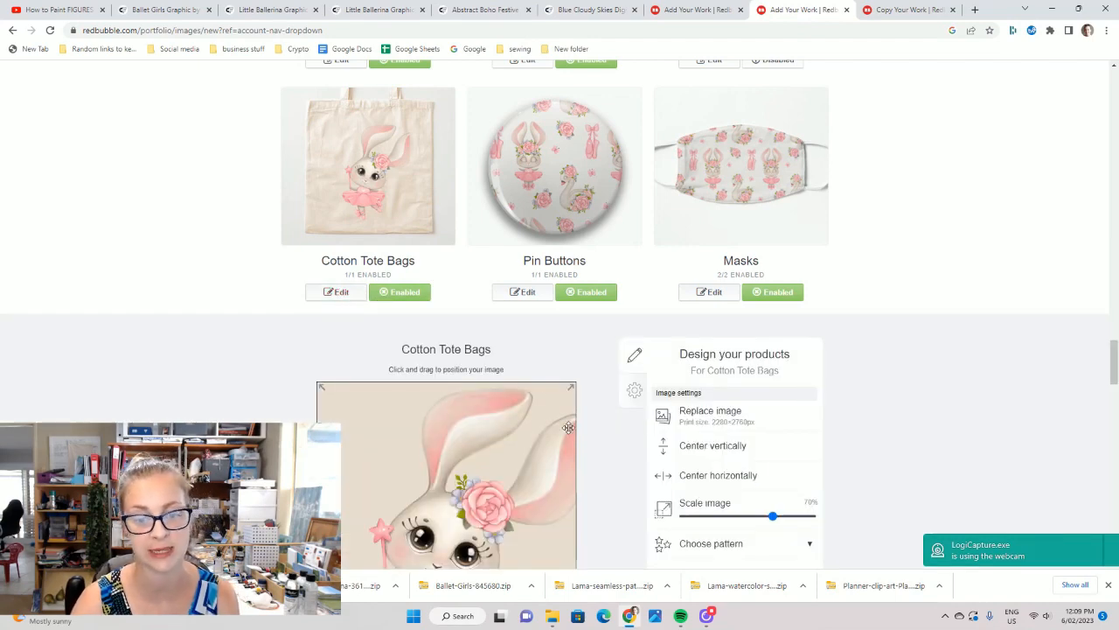
pyautogui.scroll(-2, 579, 432)
pyautogui.moveTo(773, 399); pyautogui.dragTo(764, 400)
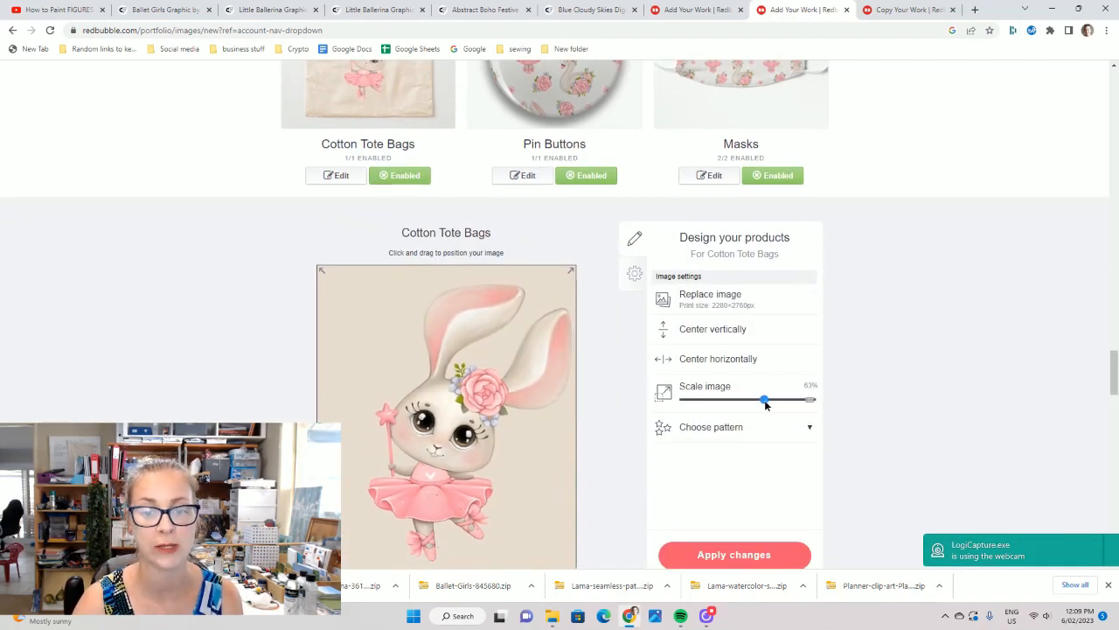
# - Center the bunny on the Cotton Tote Bags vertically, nudge it slightly left of the horizontal center, and apply the changes
pyautogui.scroll(-1, 455, 420)
pyautogui.moveTo(455, 420)
pyautogui.mouseDown()
pyautogui.moveTo(443, 410)
pyautogui.moveTo(442, 420)
pyautogui.mouseUp()
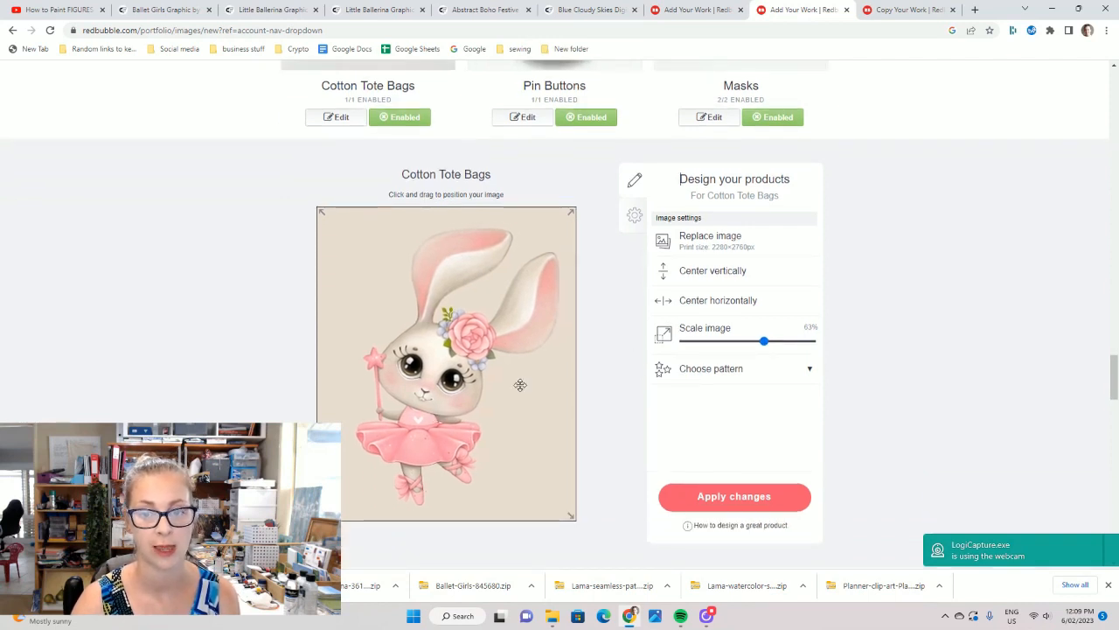
pyautogui.click(719, 272)
pyautogui.click(718, 298)
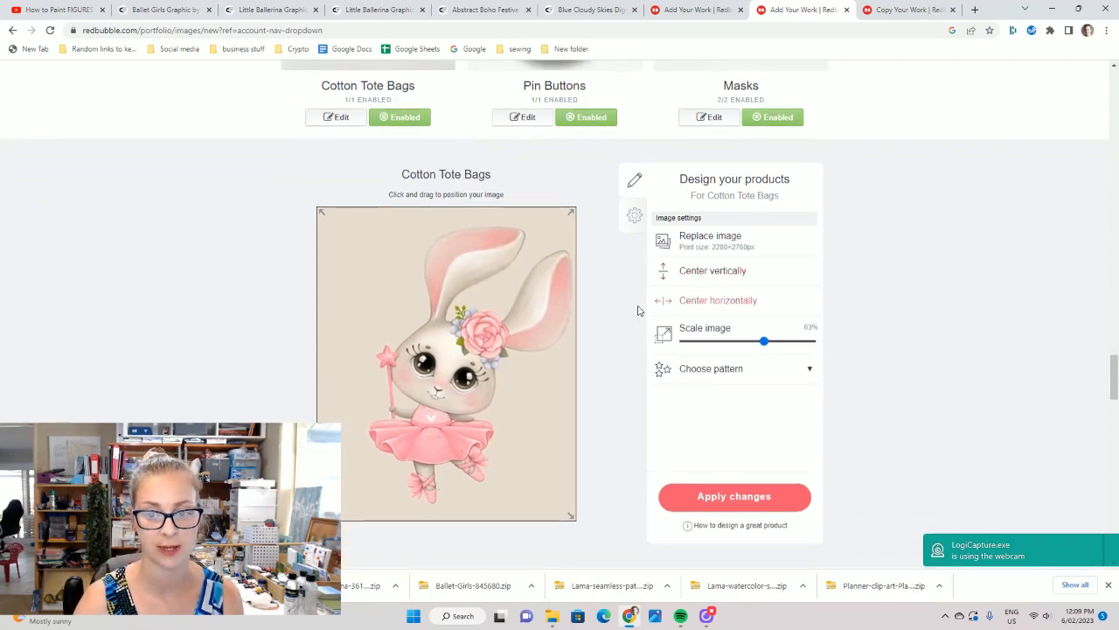
pyautogui.moveTo(475, 366); pyautogui.dragTo(464, 367)
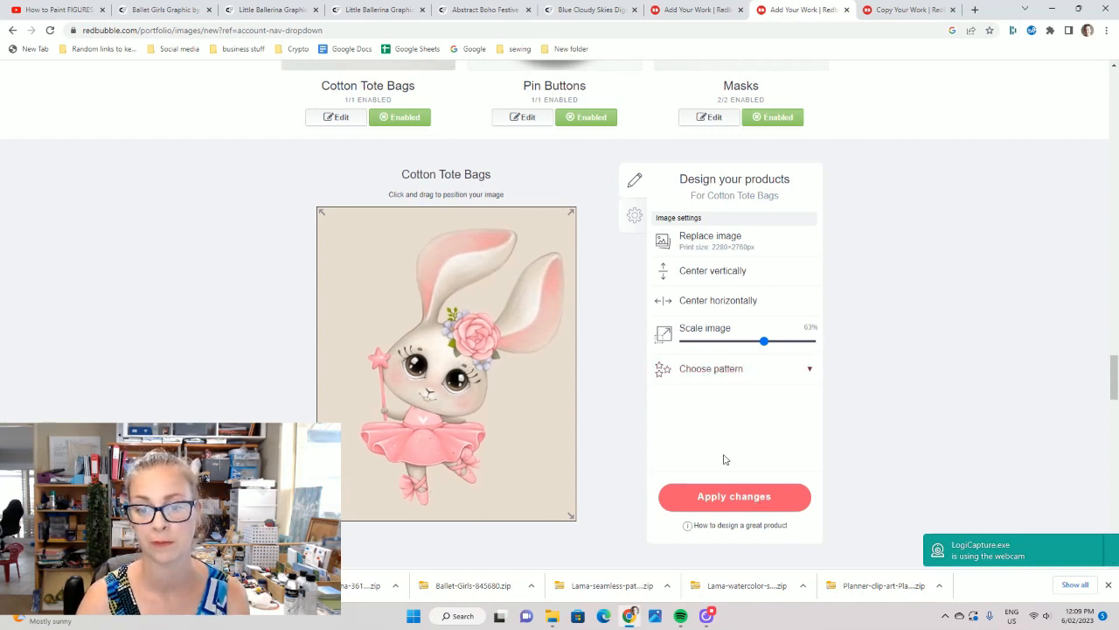
pyautogui.click(722, 496)
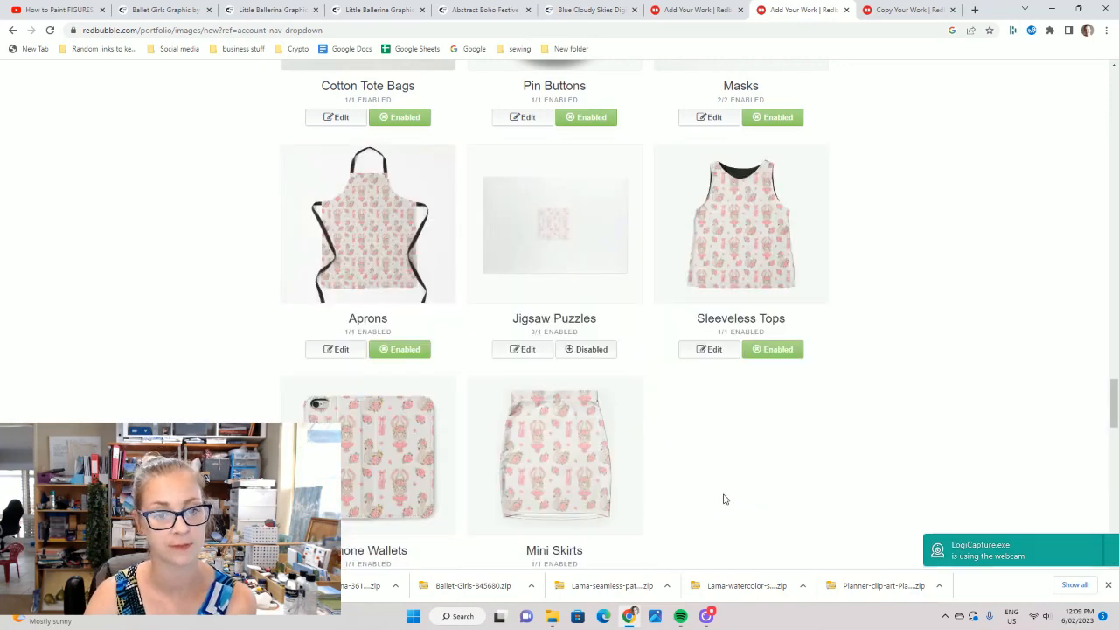
pyautogui.scroll(2, 683, 470)
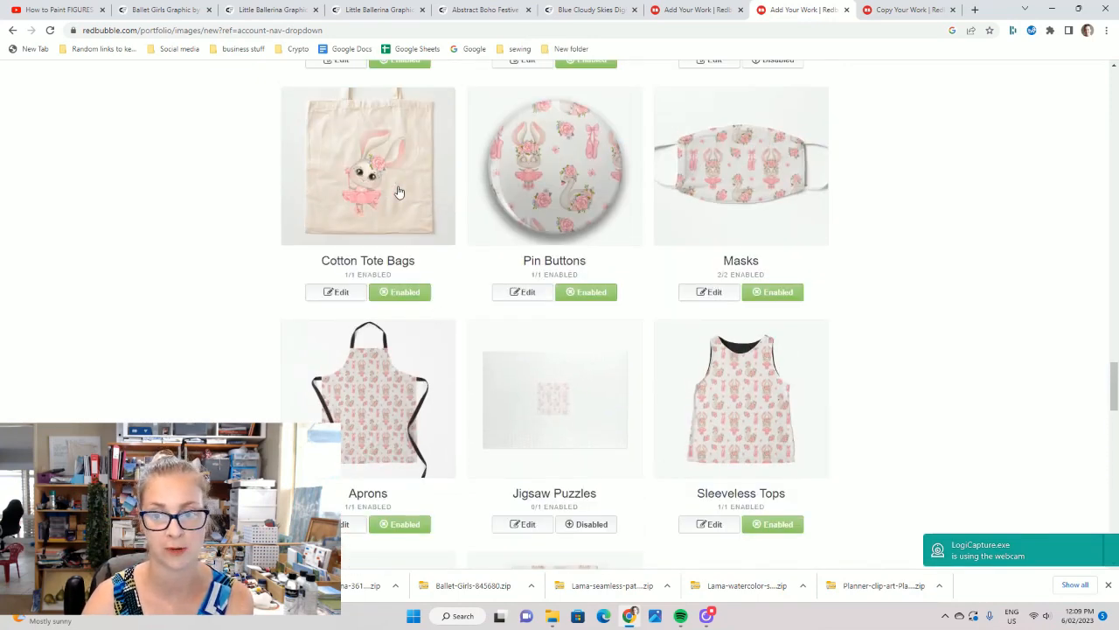
# - Check the remaining product previews through to the fitted masks and save the work
pyautogui.scroll(-10, 770, 262)
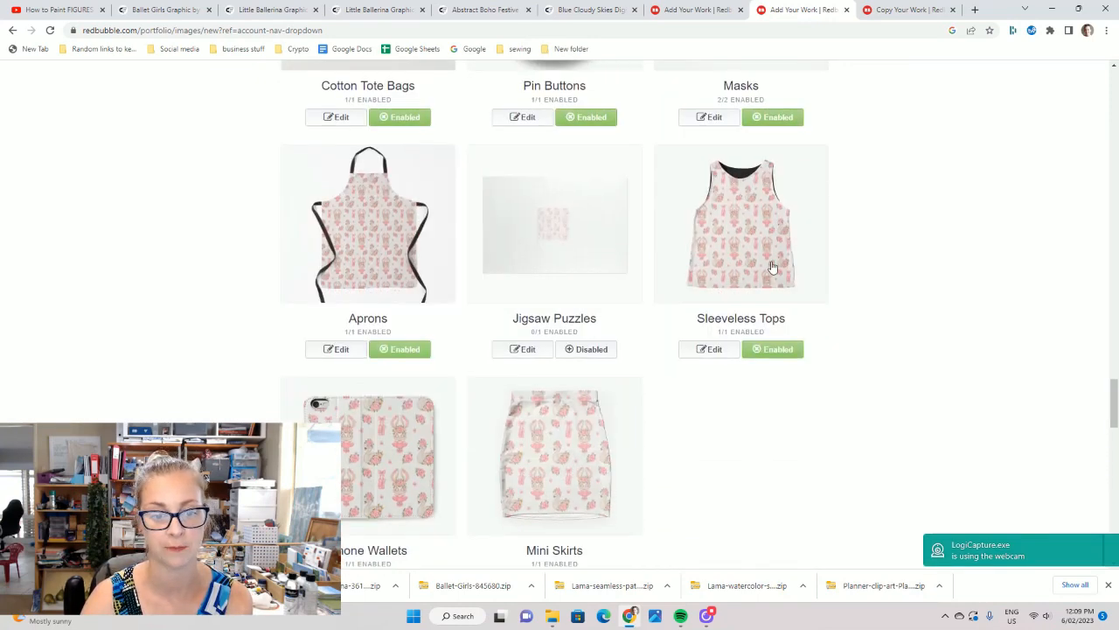
pyautogui.scroll(-5, 772, 269)
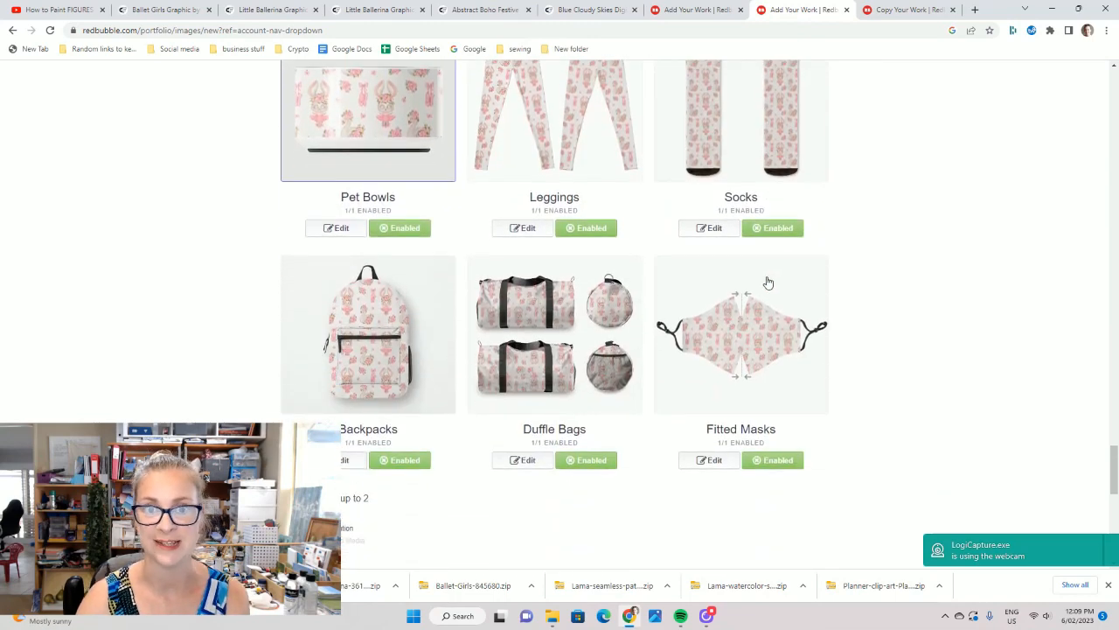
pyautogui.scroll(-1, 770, 278)
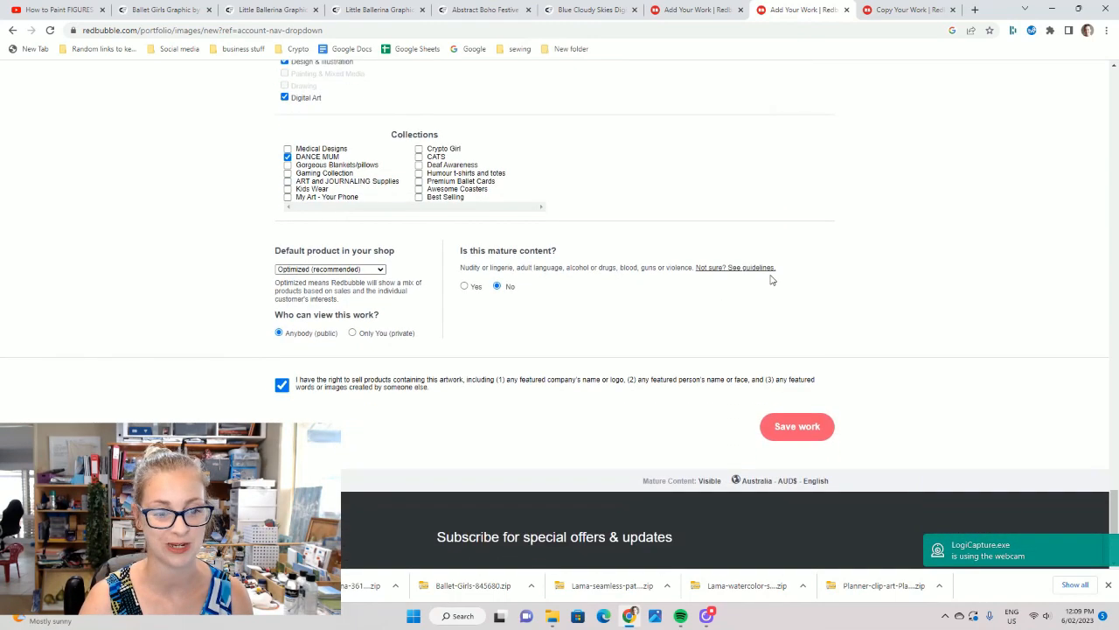
pyautogui.click(806, 432)
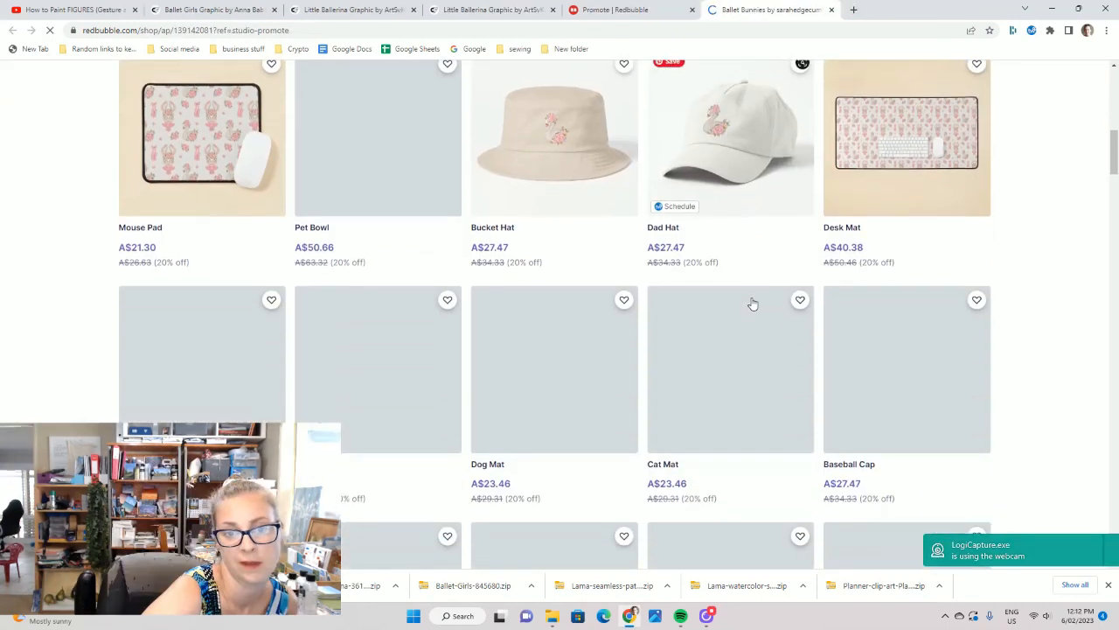
# - Review the published Ballet Bunnies listing's mouse pad, hats, desk mat and pet products
pyautogui.scroll(1, 750, 302)
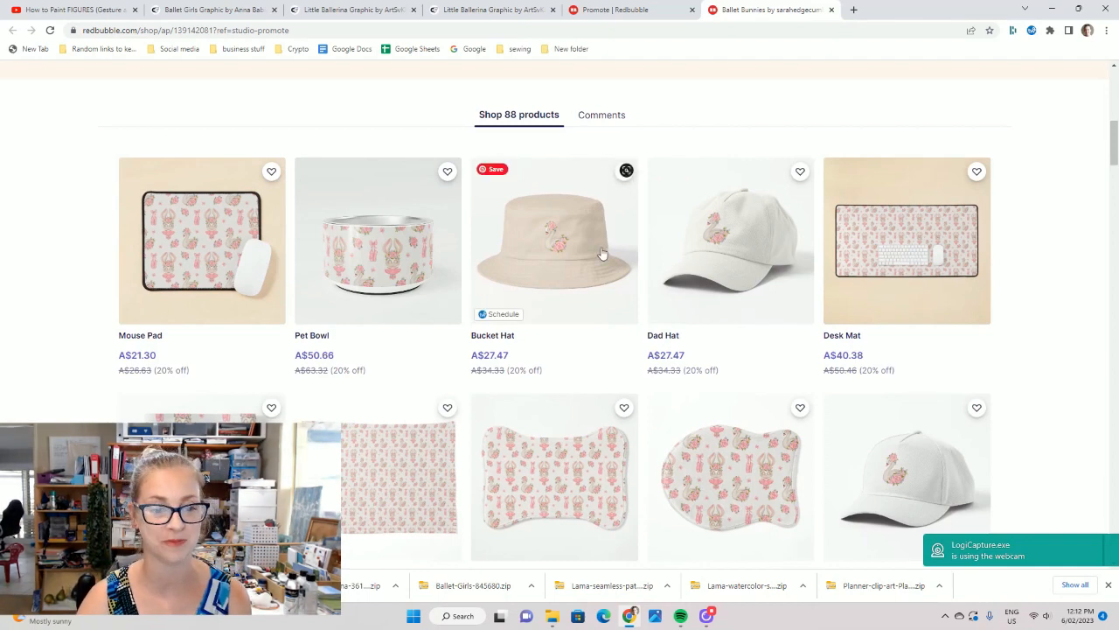
pyautogui.scroll(-1, 559, 280)
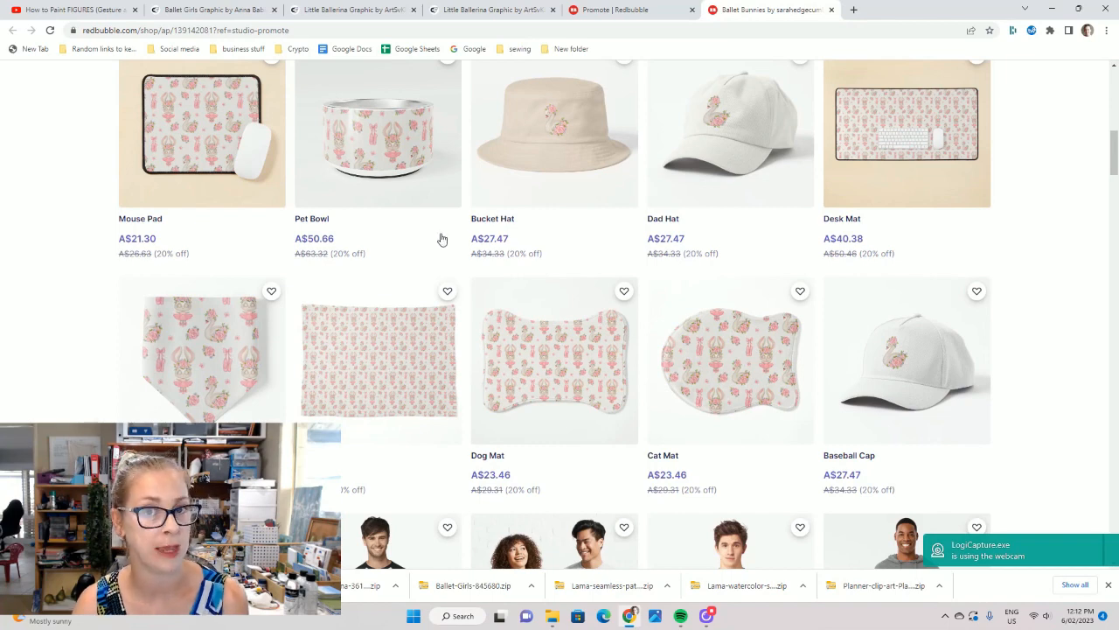
pyautogui.scroll(3, 213, 242)
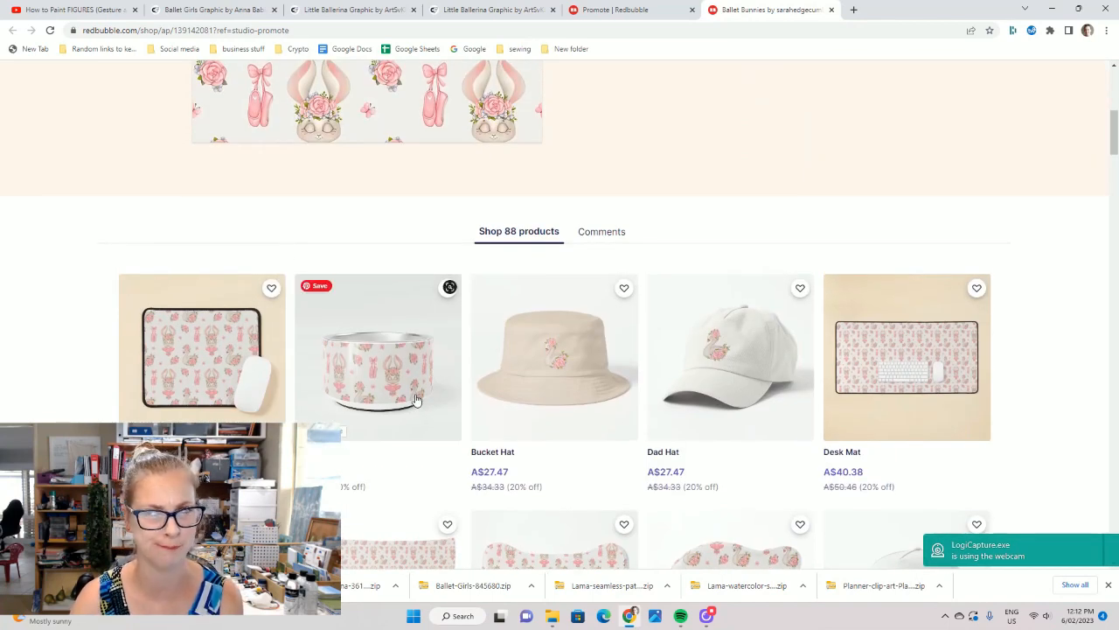
pyautogui.scroll(-2, 417, 398)
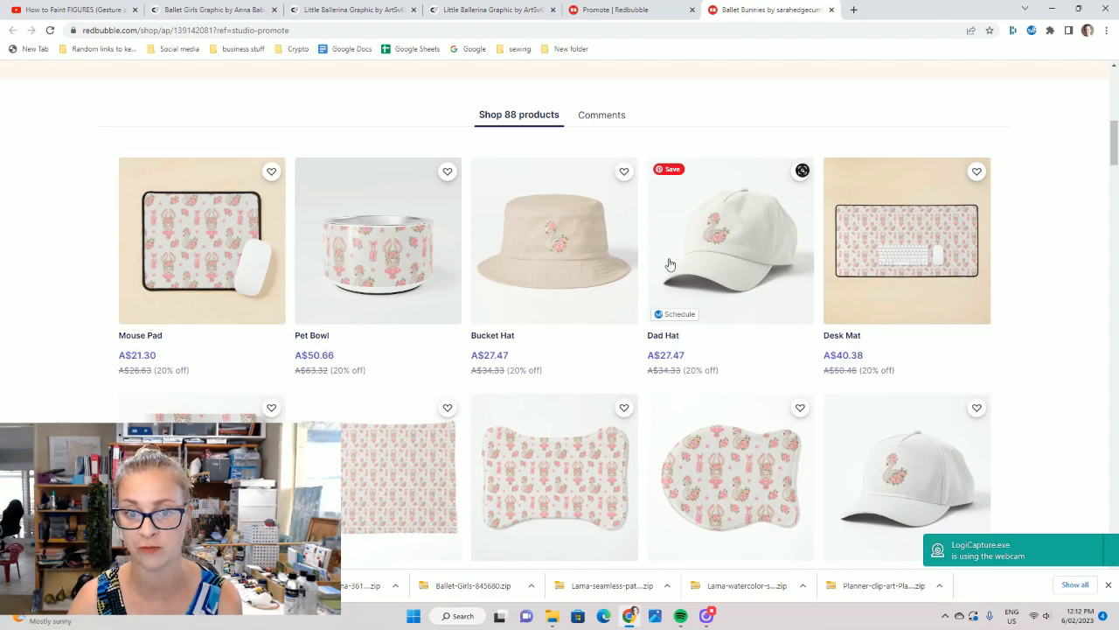
pyautogui.scroll(-2, 765, 261)
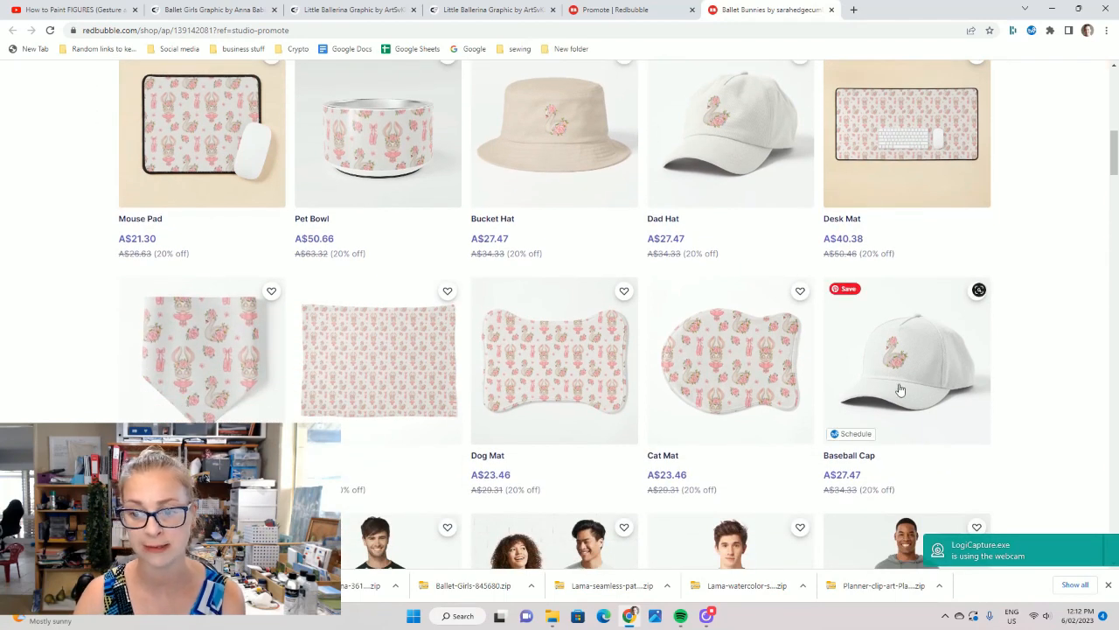
pyautogui.scroll(-2, 148, 243)
pyautogui.scroll(-2, 148, 243)
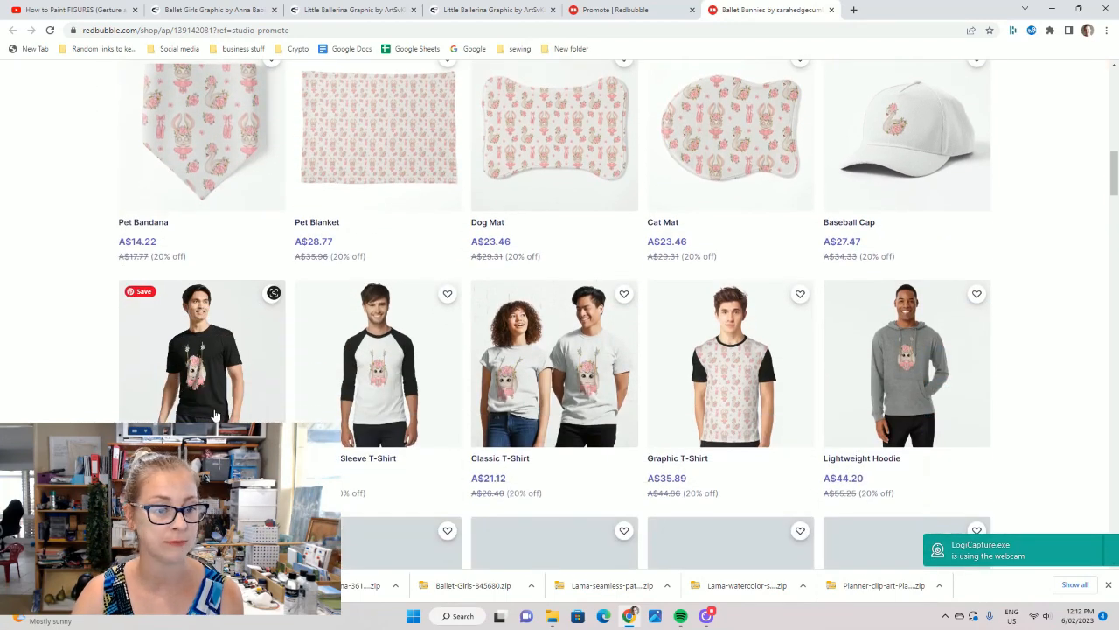
# - Examine how the bunny motif and the pattern look on the listing's adult T-shirts, hoodies, tops and dresses
pyautogui.scroll(-2, 217, 370)
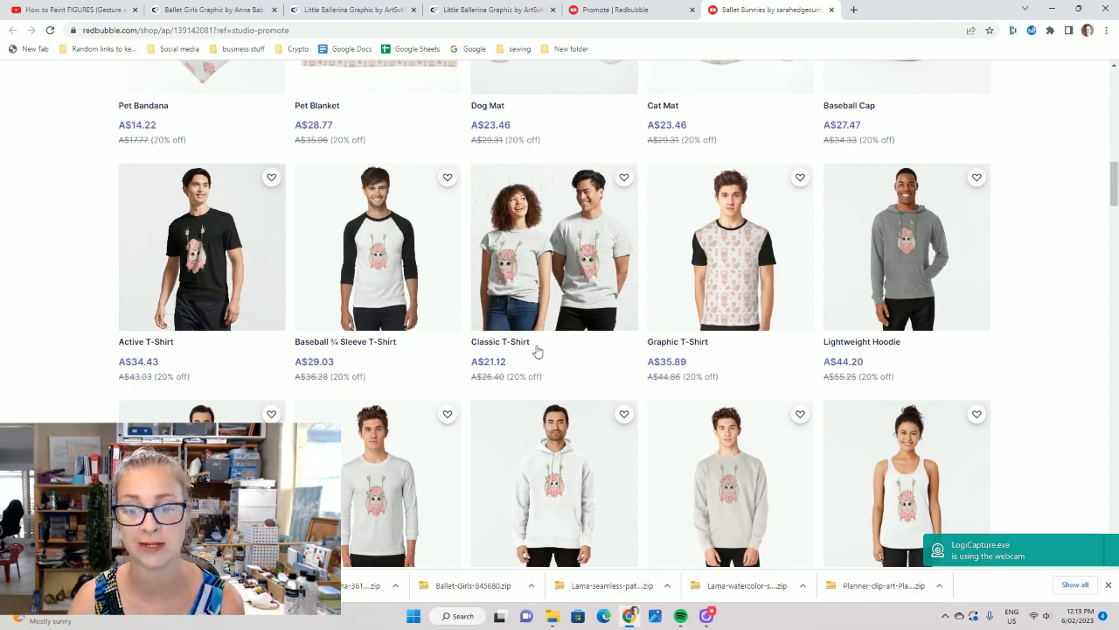
pyautogui.scroll(-1, 676, 347)
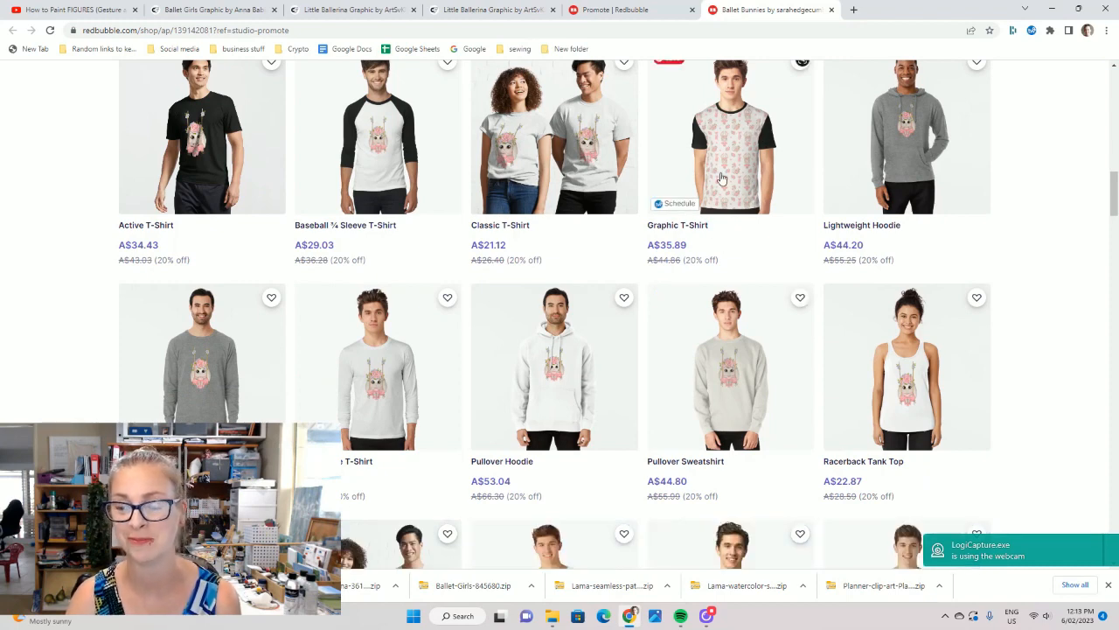
pyautogui.scroll(-3, 733, 185)
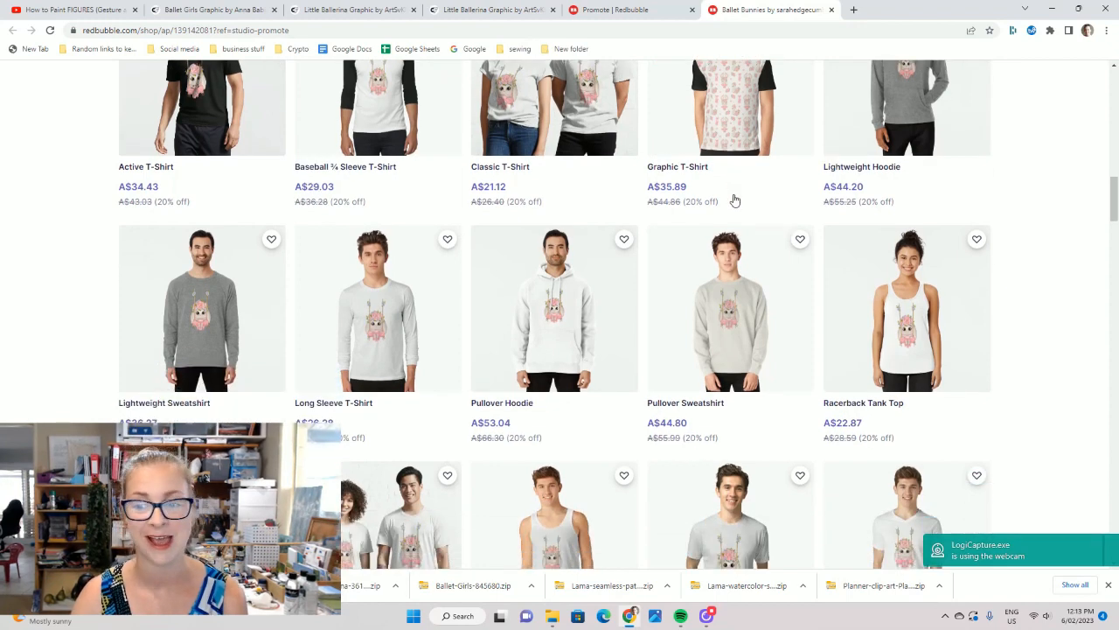
pyautogui.scroll(-3, 735, 199)
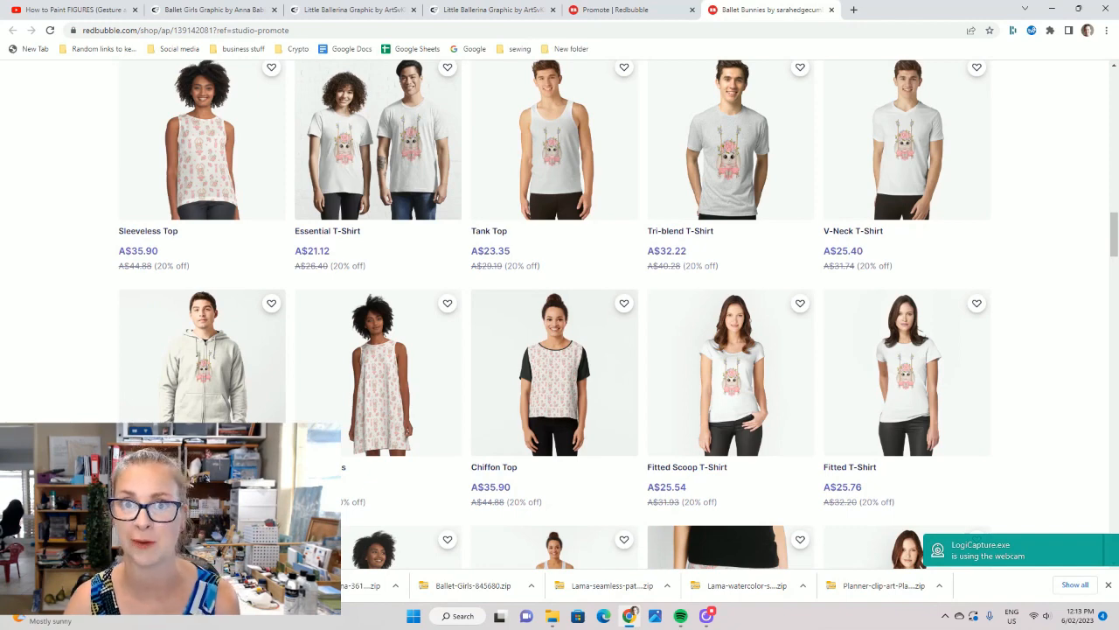
pyautogui.scroll(-3, 679, 379)
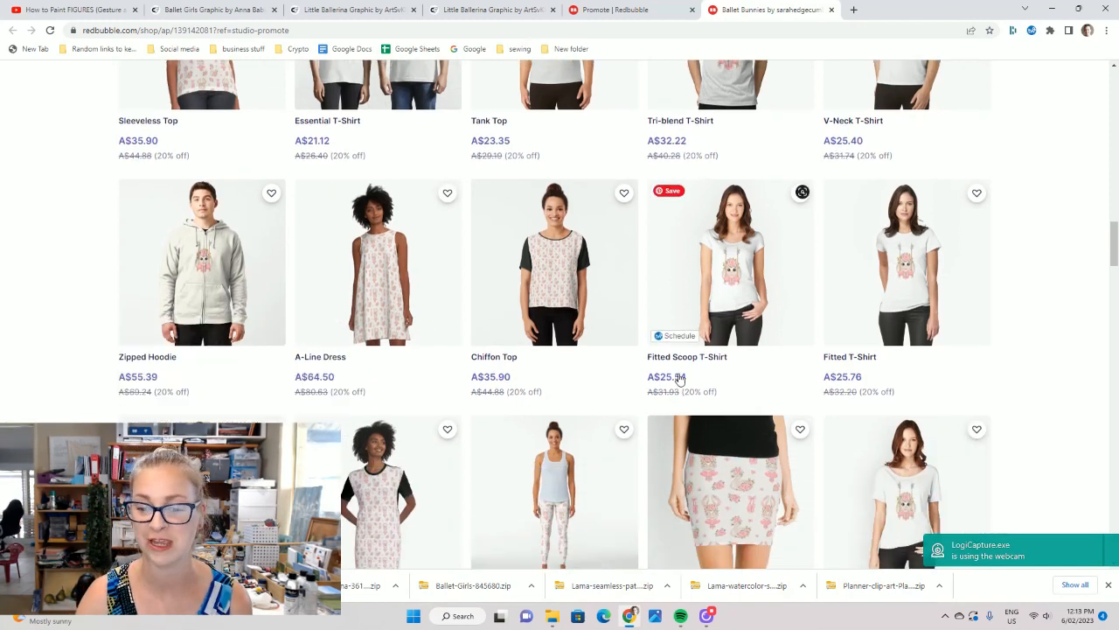
# - Review the listing's stickers, laptop and phone cases, acrylic block, coasters and home decor products
pyautogui.scroll(-5, 673, 385)
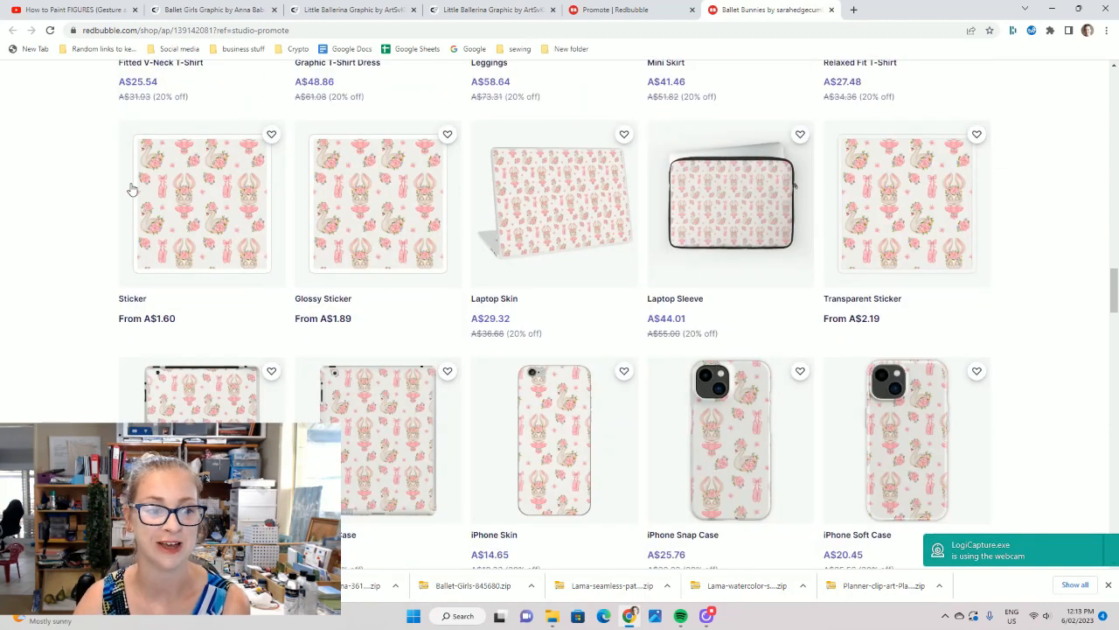
pyautogui.scroll(-1, 490, 321)
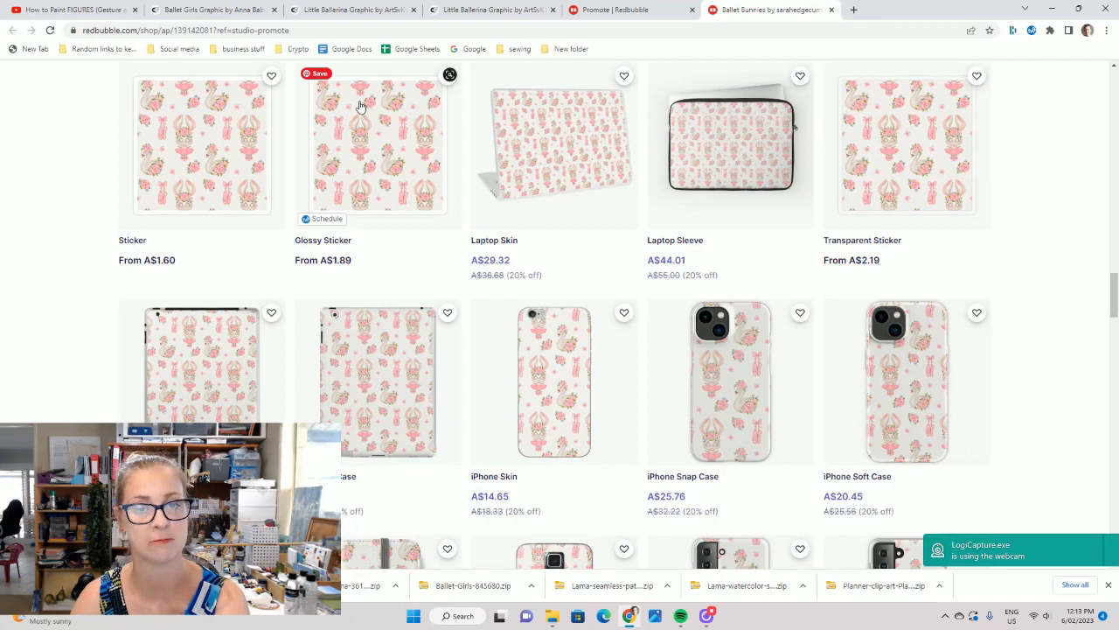
pyautogui.scroll(-4, 376, 254)
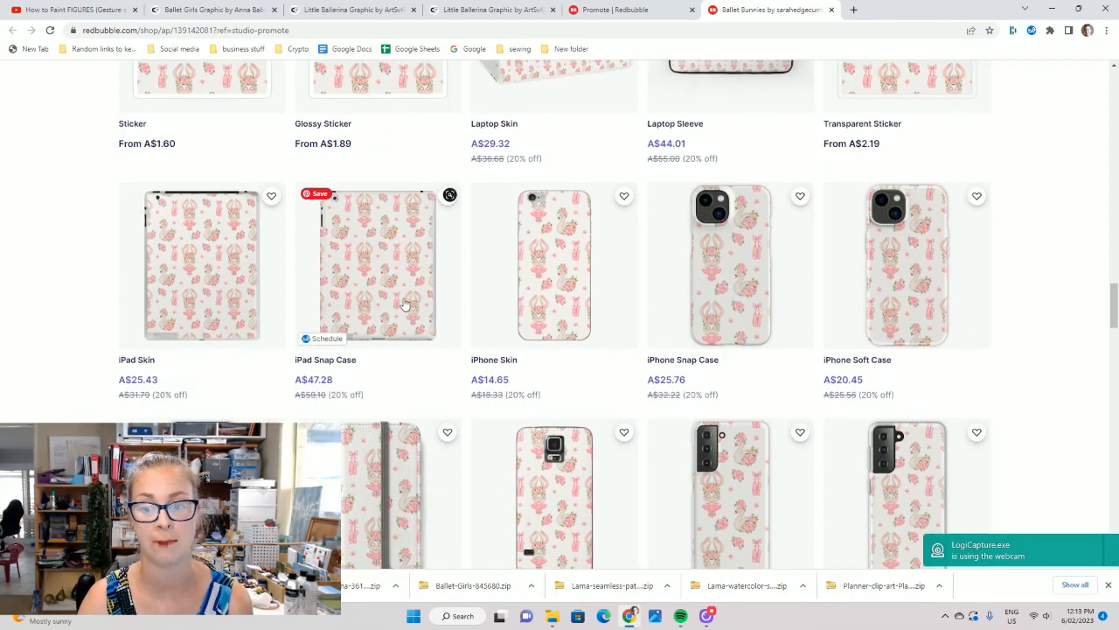
pyautogui.scroll(-2, 398, 297)
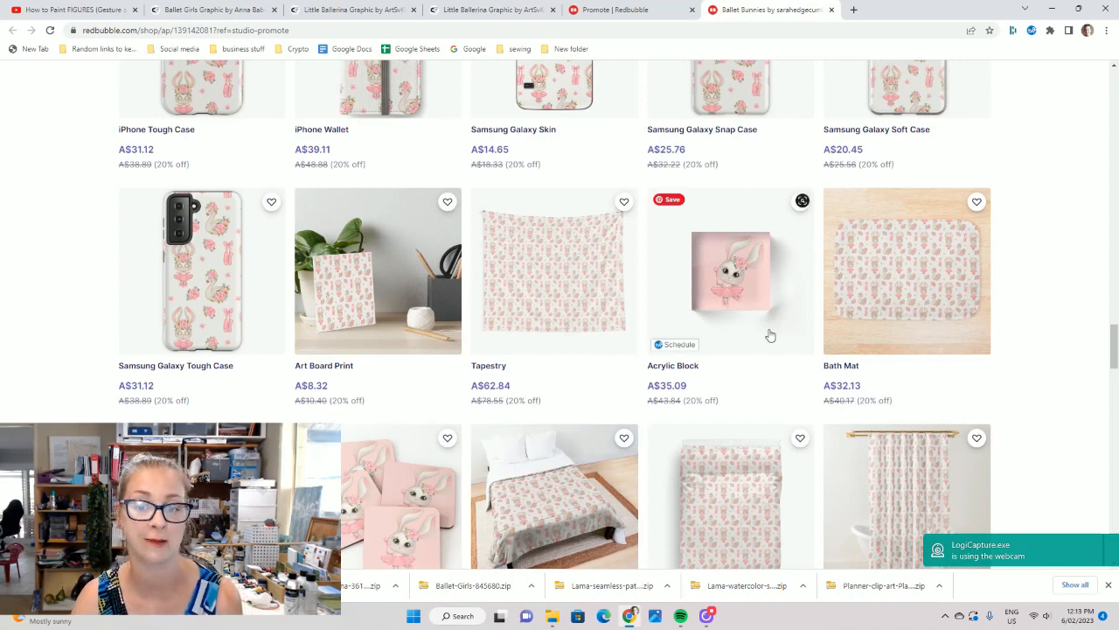
pyautogui.scroll(-1, 783, 360)
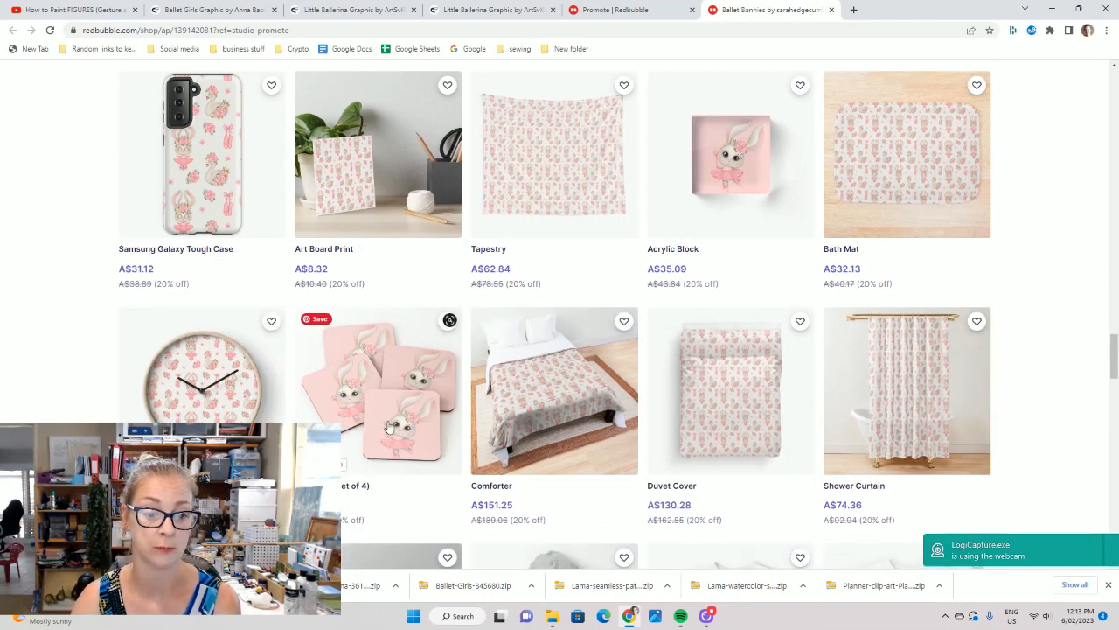
pyautogui.scroll(-1, 565, 432)
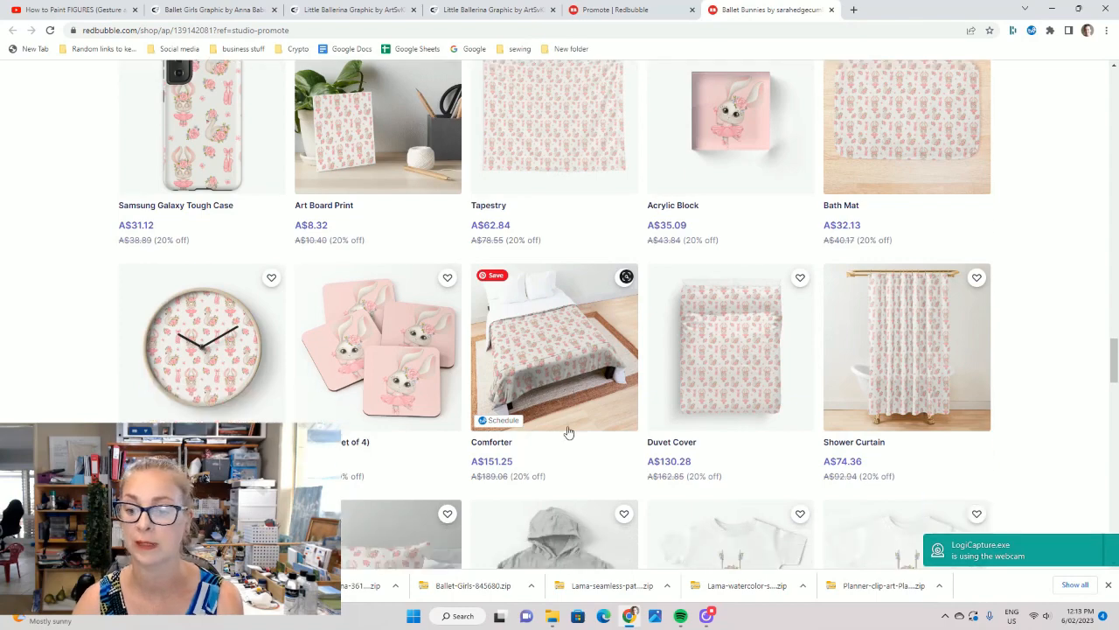
# - Examine the listing's bedding, kids' and baby clothing, bags, mug and masks
pyautogui.scroll(-2, 950, 286)
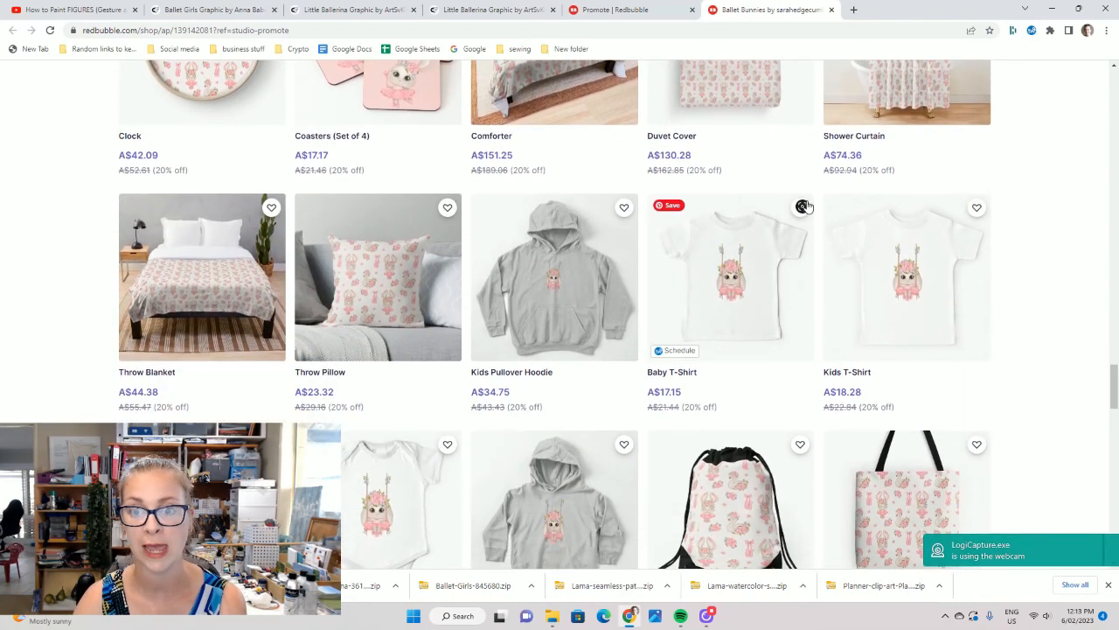
pyautogui.scroll(2, 787, 227)
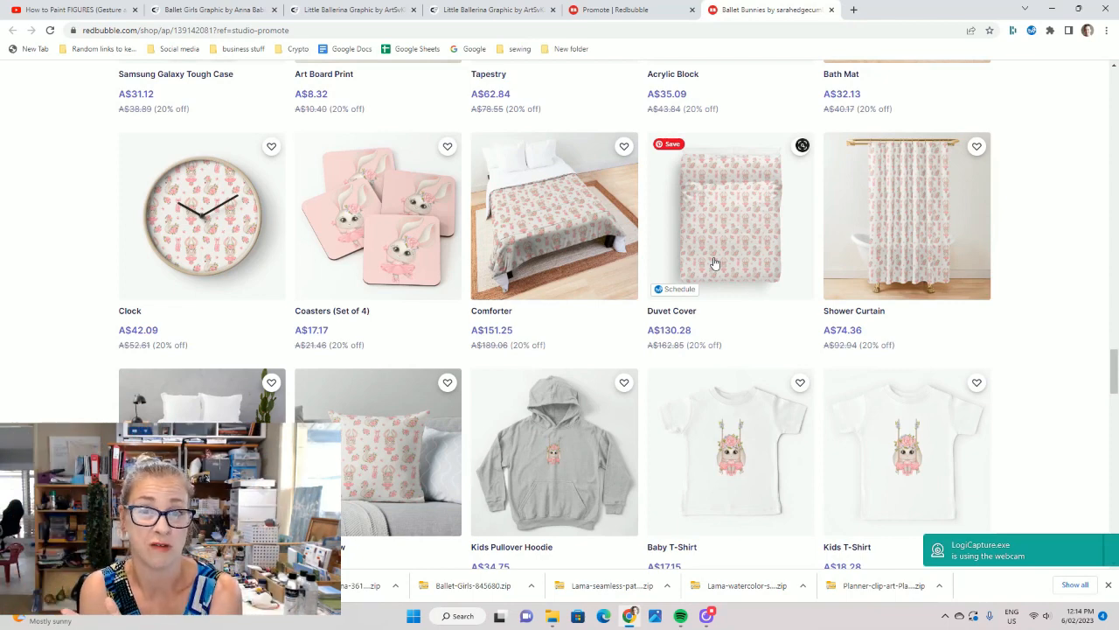
pyautogui.scroll(-2, 709, 238)
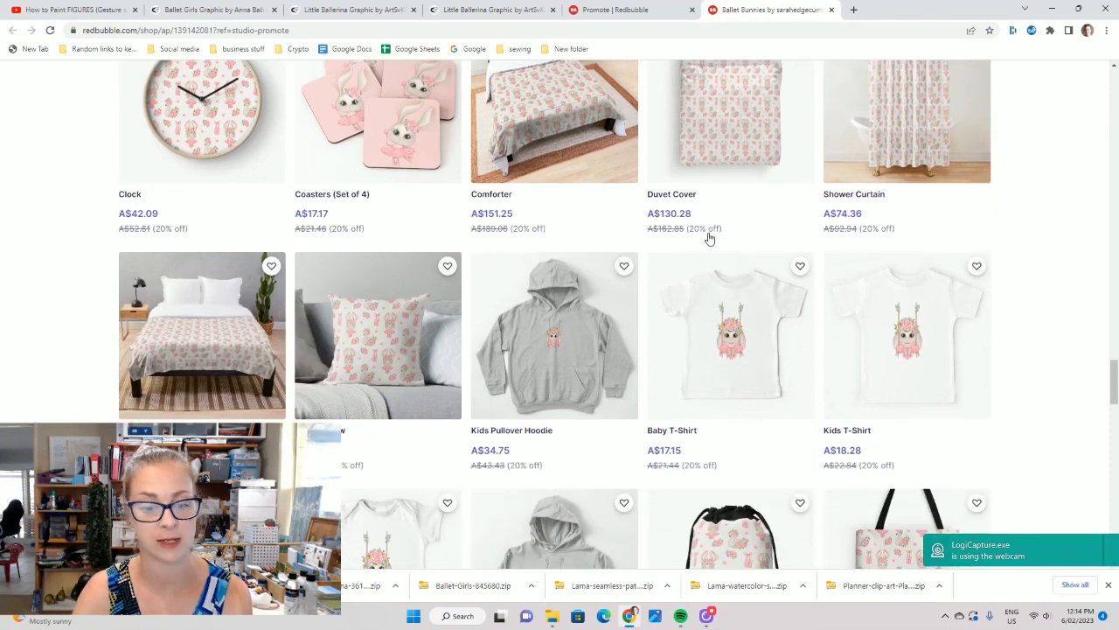
pyautogui.scroll(-2, 709, 232)
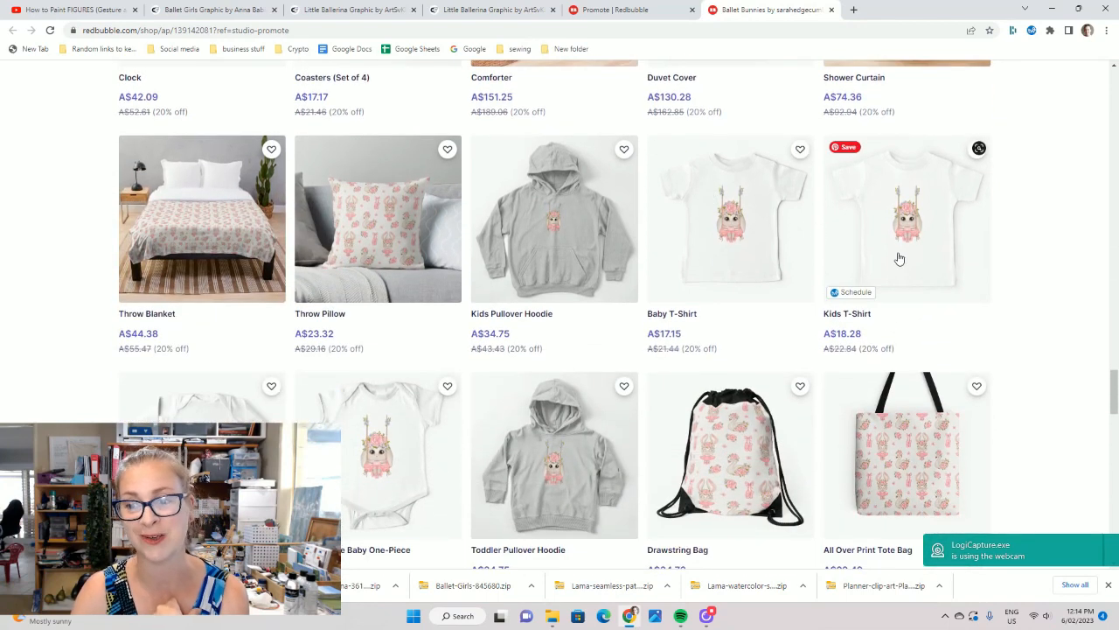
pyautogui.scroll(-3, 904, 262)
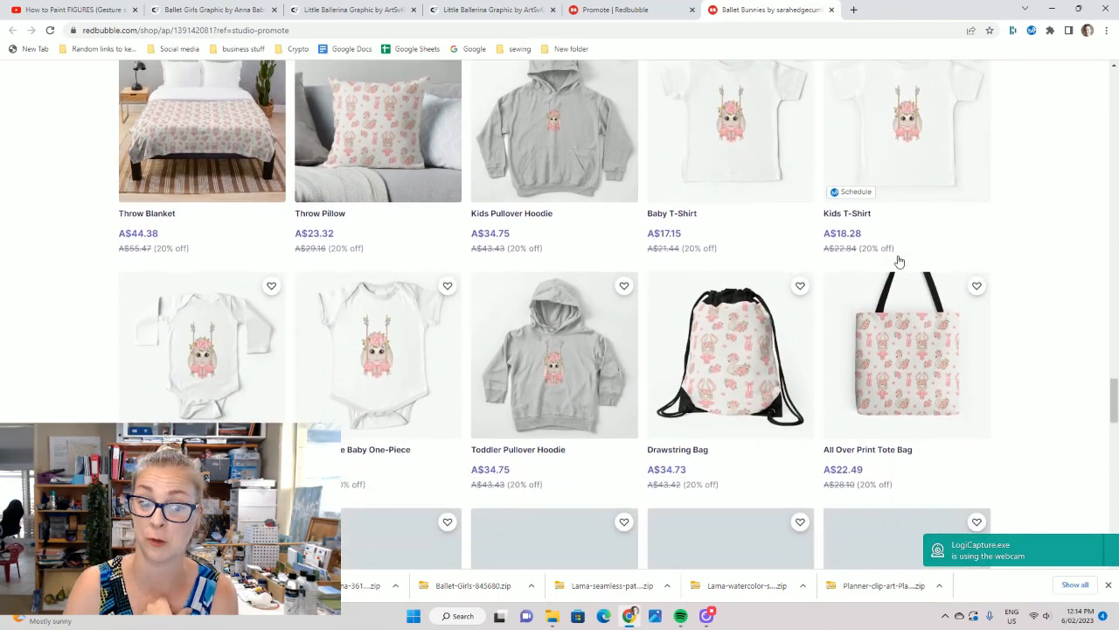
pyautogui.scroll(-2, 898, 260)
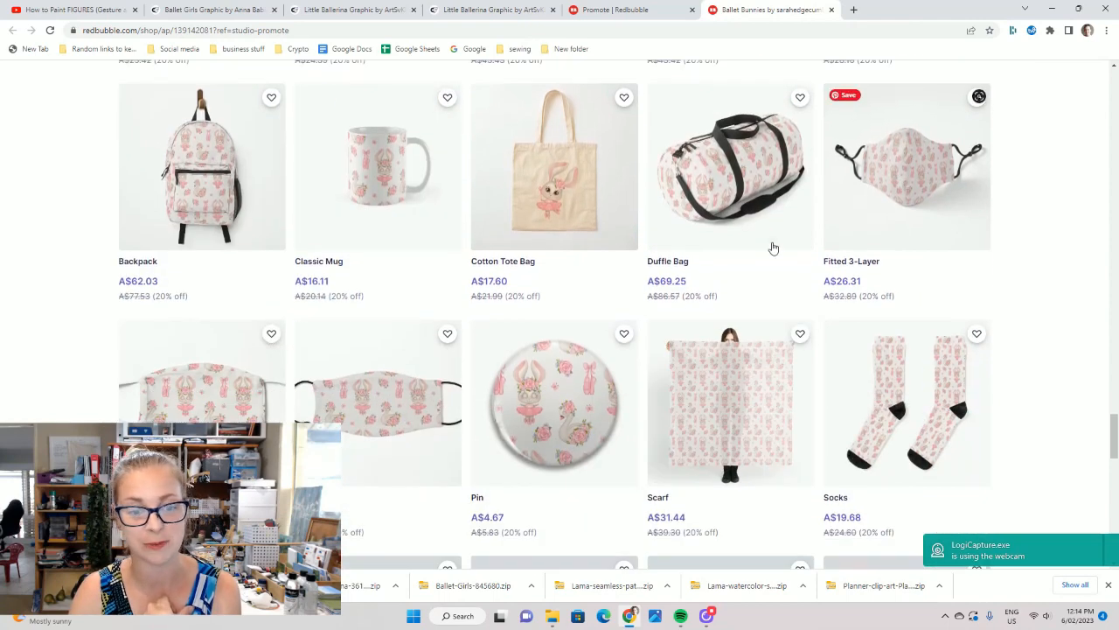
# - Compare how the pattern looks on the listing's bags, classic and tall mugs, masks, pin, scarf and socks
pyautogui.scroll(-2, 920, 254)
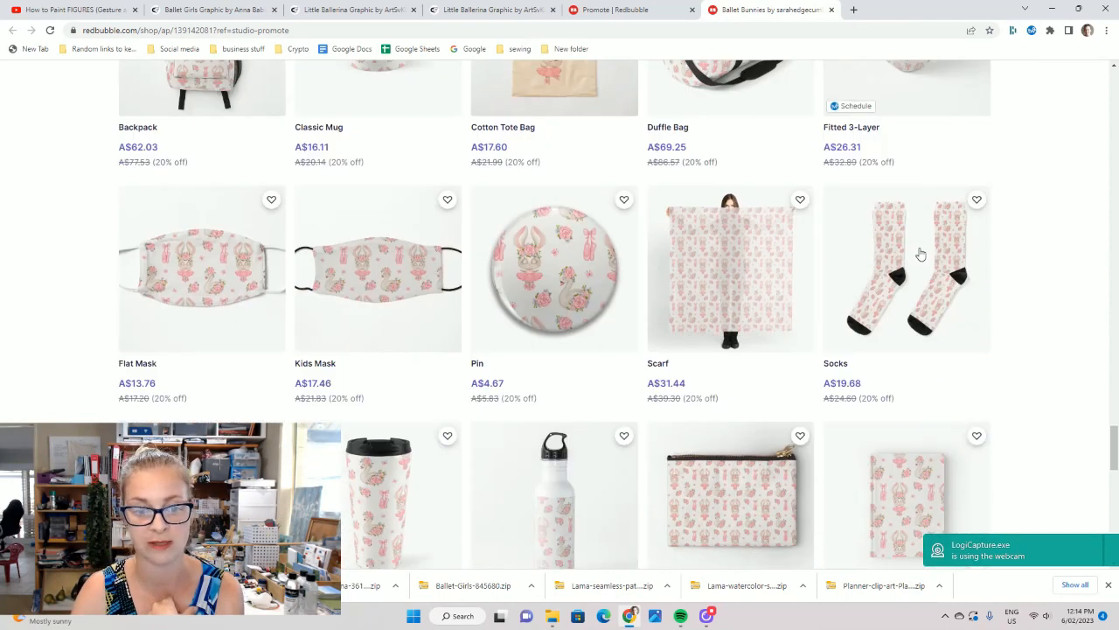
pyautogui.scroll(2, 917, 257)
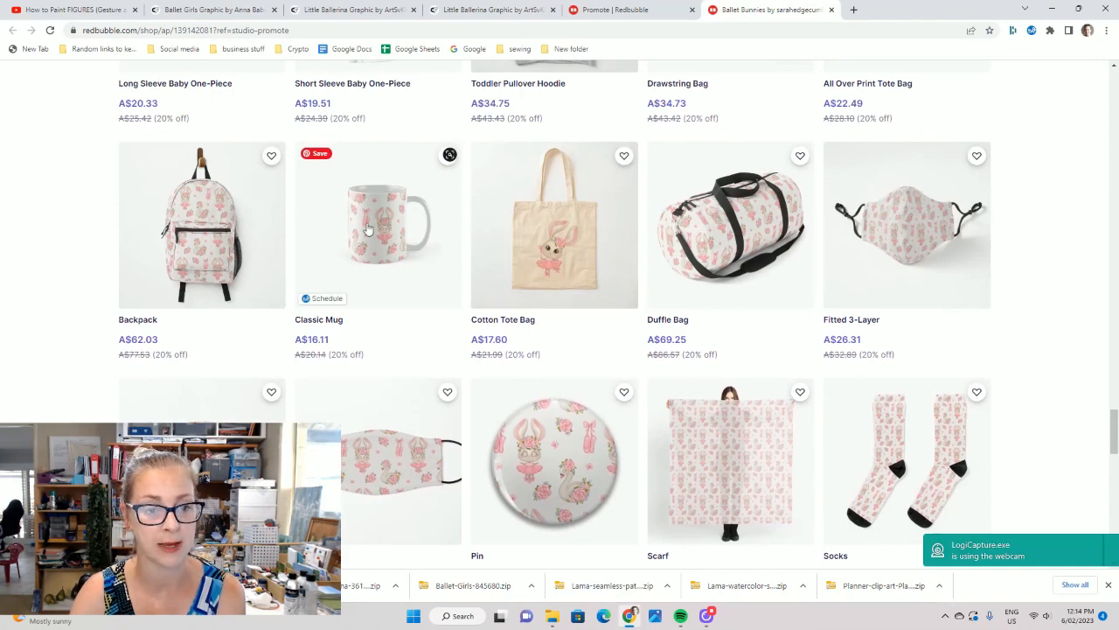
pyautogui.scroll(-2, 289, 253)
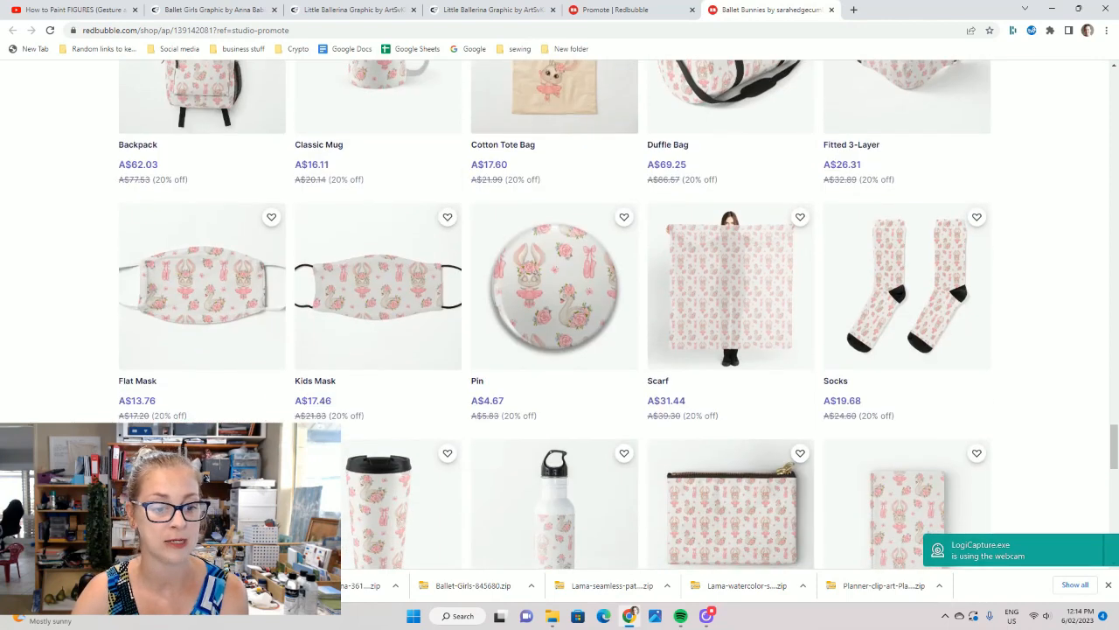
pyautogui.scroll(-1, 127, 401)
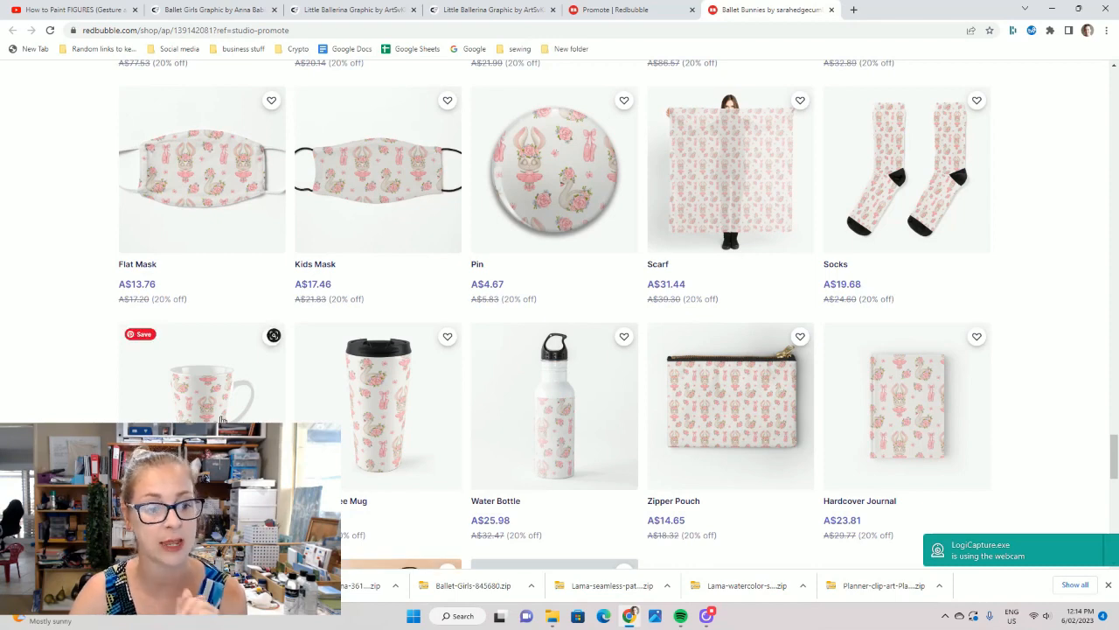
pyautogui.scroll(2, 231, 363)
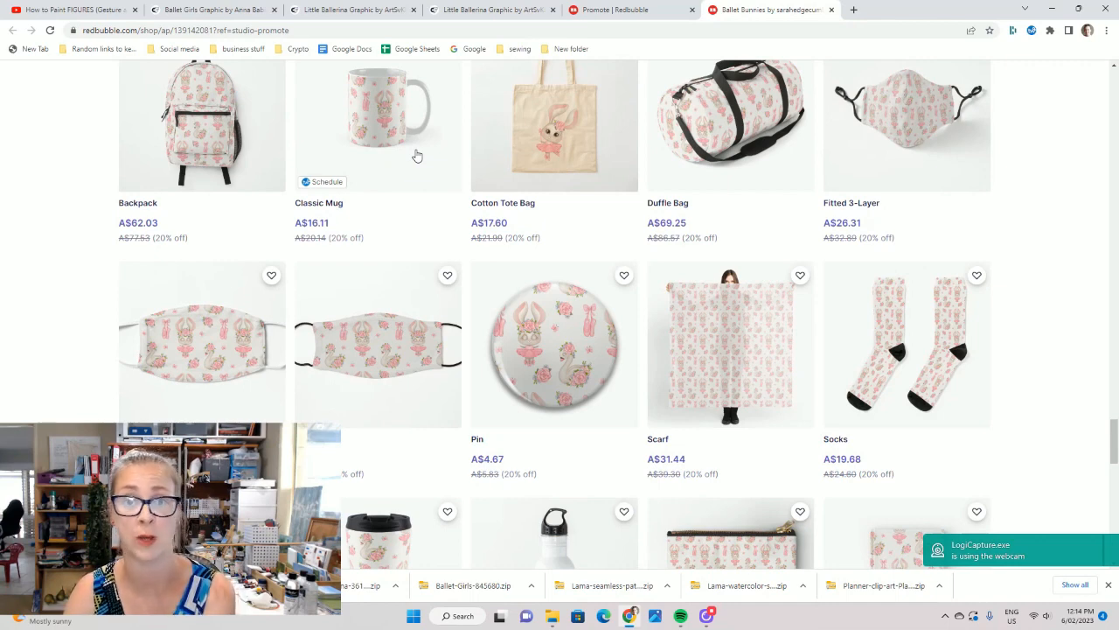
pyautogui.scroll(-2, 425, 187)
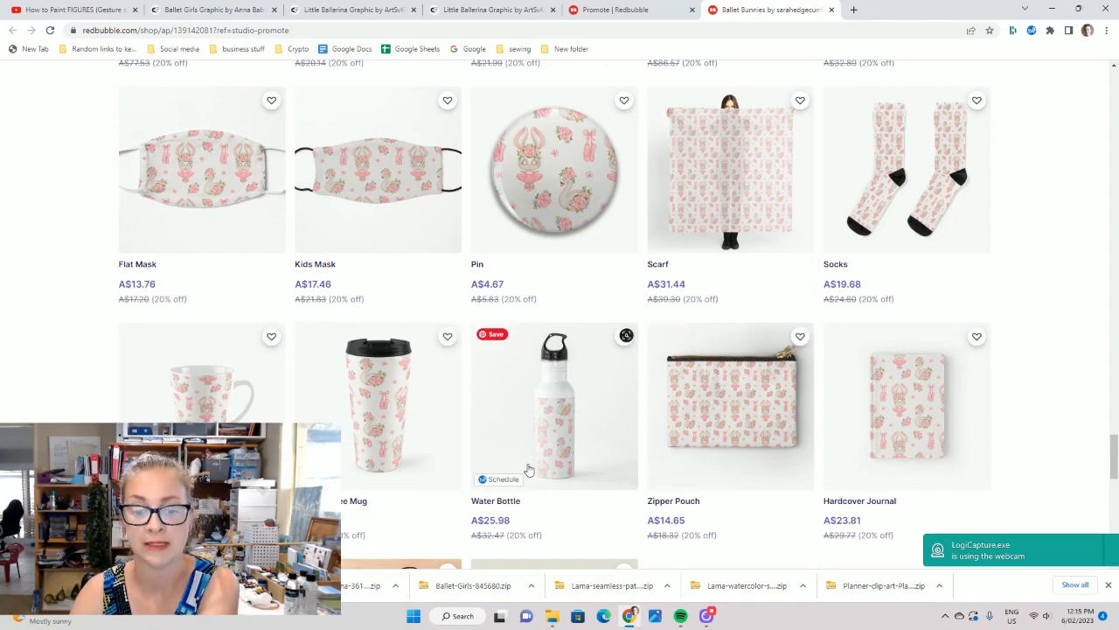
# - Review the listing's water bottle, zipper pouch, journal, spiral notebook, apron and magnet
pyautogui.scroll(-1, 551, 463)
pyautogui.scroll(-2, 632, 375)
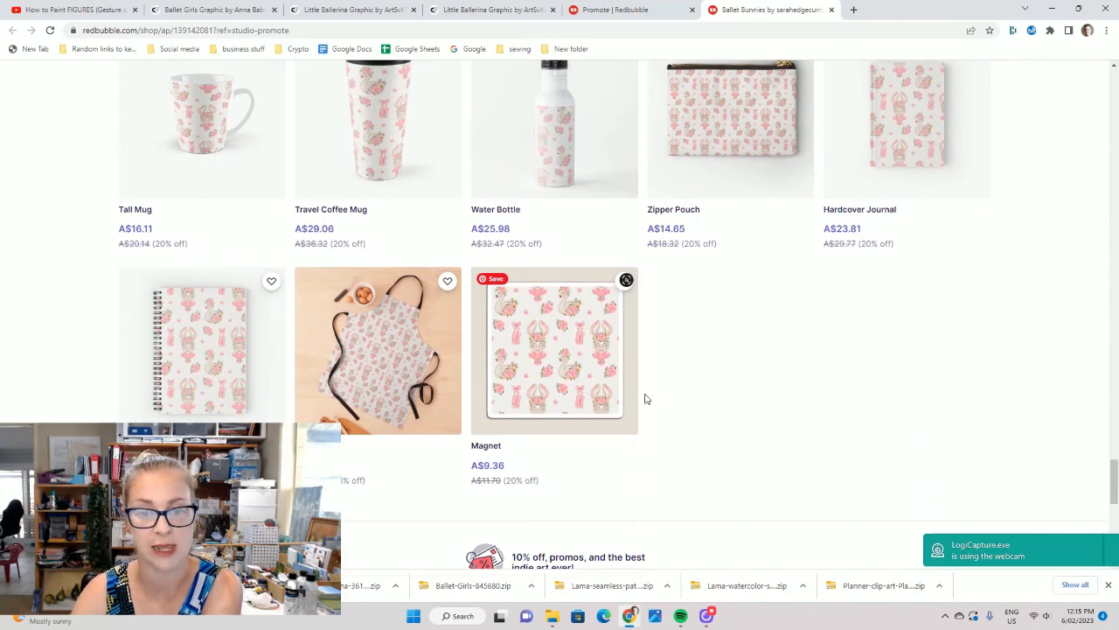
pyautogui.scroll(1, 582, 303)
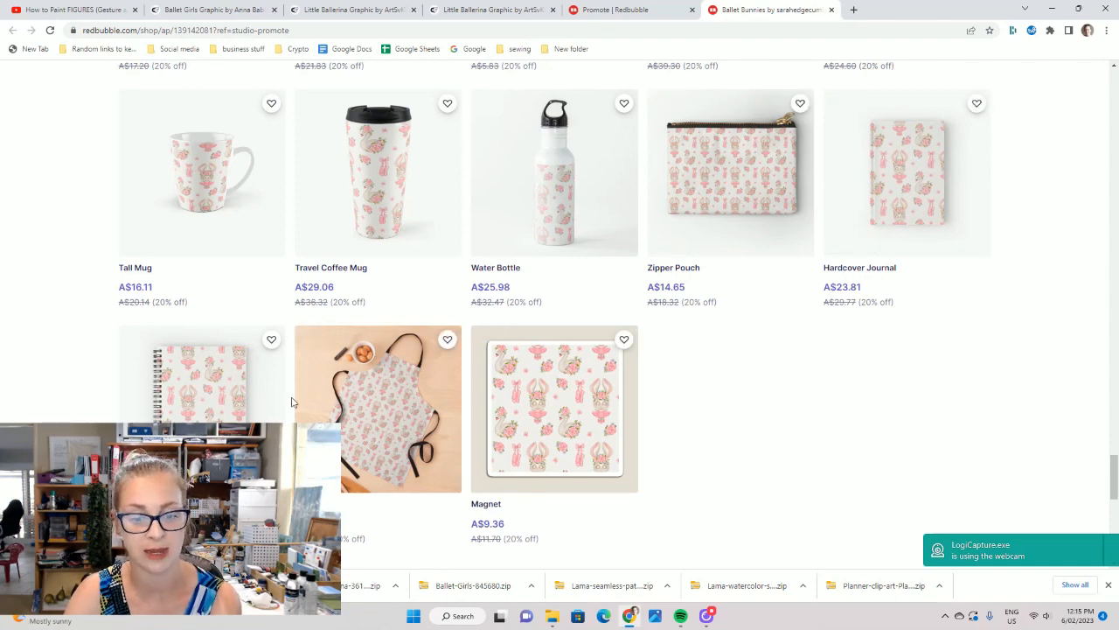
pyautogui.scroll(-3, 586, 418)
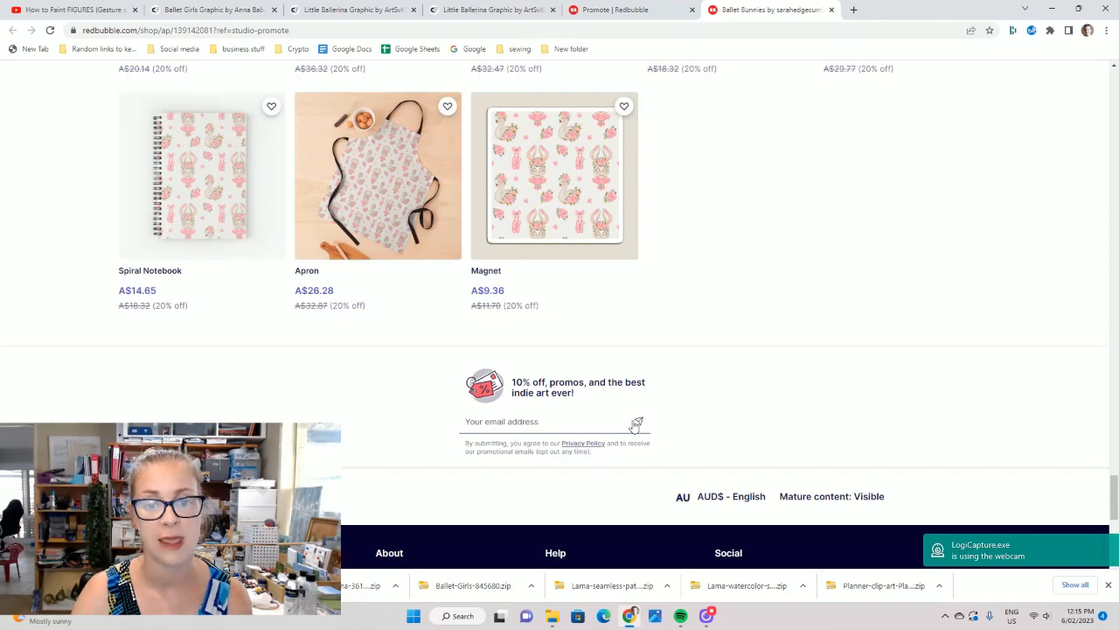
pyautogui.scroll(3, 636, 423)
pyautogui.scroll(12, 559, 348)
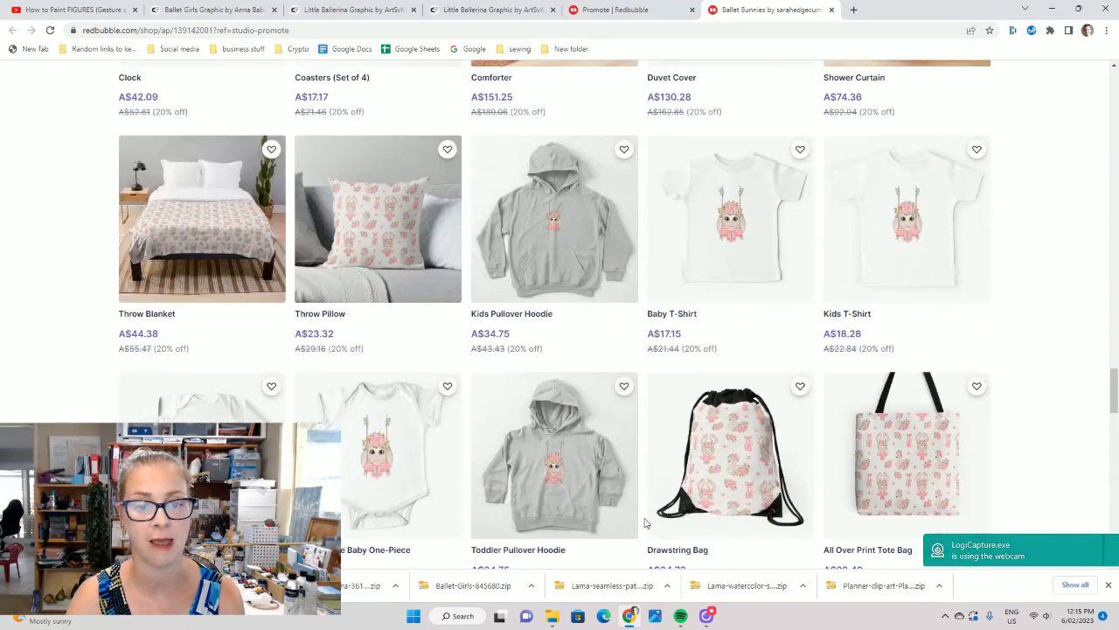
pyautogui.scroll(-15, 655, 523)
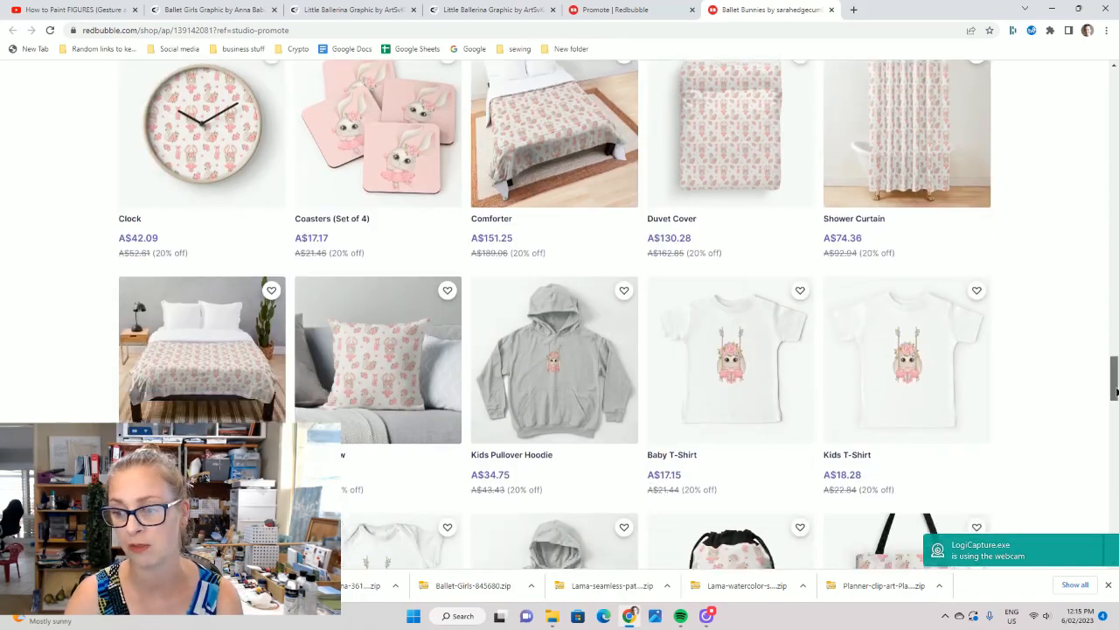
pyautogui.moveTo(1114, 499); pyautogui.dragTo(1111, 135)
# - Open the Ballet Bunnies work for editing and enable its Large Print Clothing products
pyautogui.hotkey('ctrl', 'shift', 'Tab')
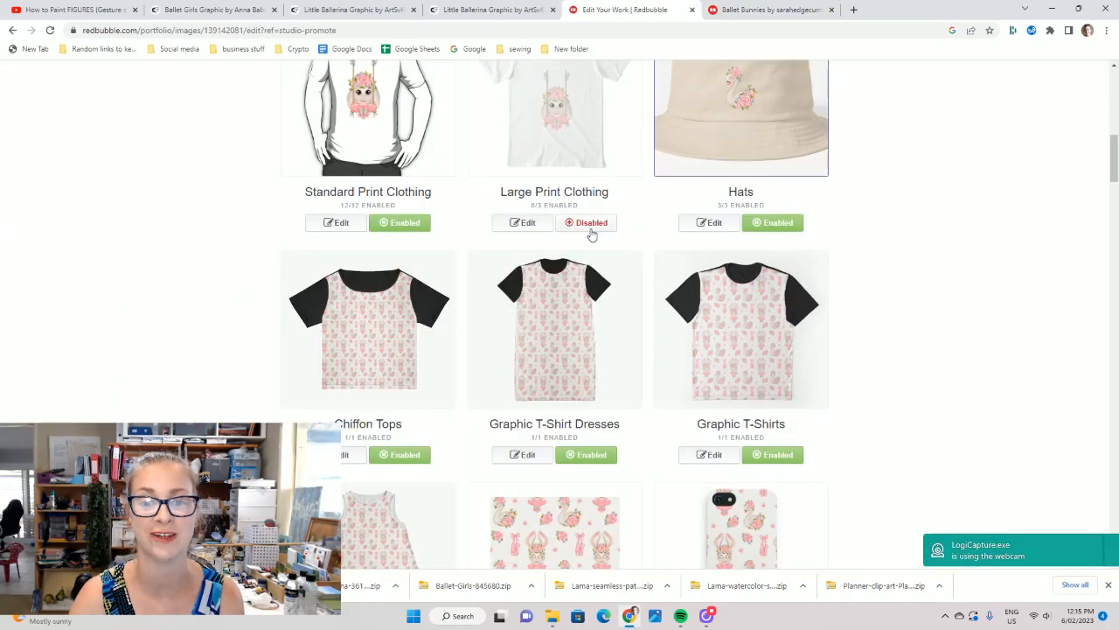
pyautogui.scroll(1, 526, 229)
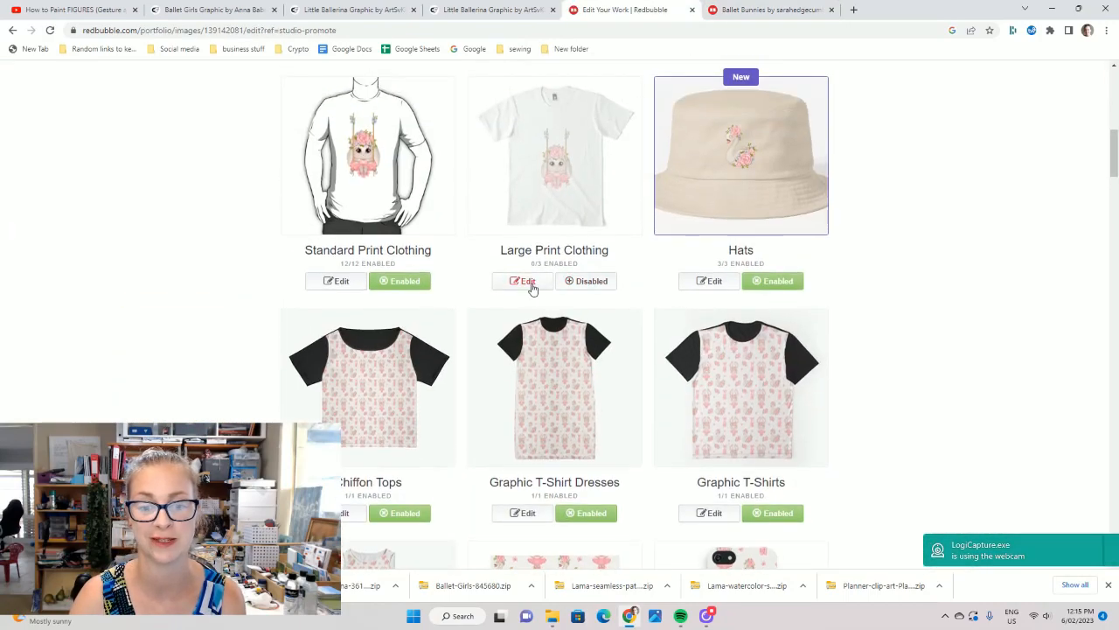
pyautogui.click(588, 281)
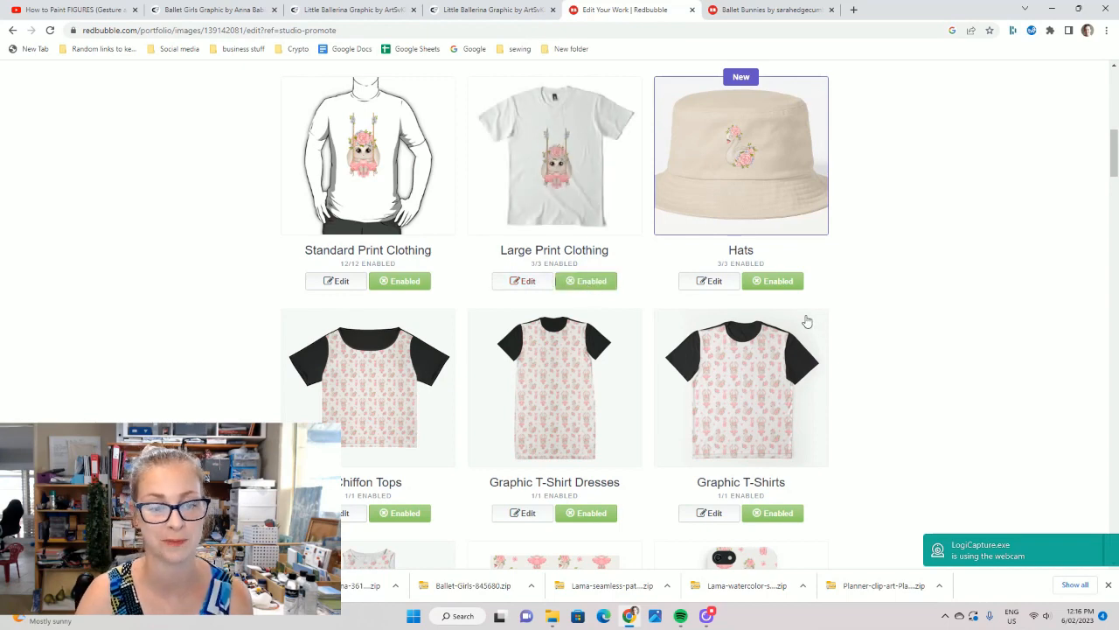
# - Replace the Stickers & Magnets image with file 4, the single bunny holding a wand, from the DESIGN CHANNEL folder
pyautogui.scroll(-3, 782, 332)
pyautogui.scroll(-4, 761, 324)
pyautogui.scroll(2, 578, 179)
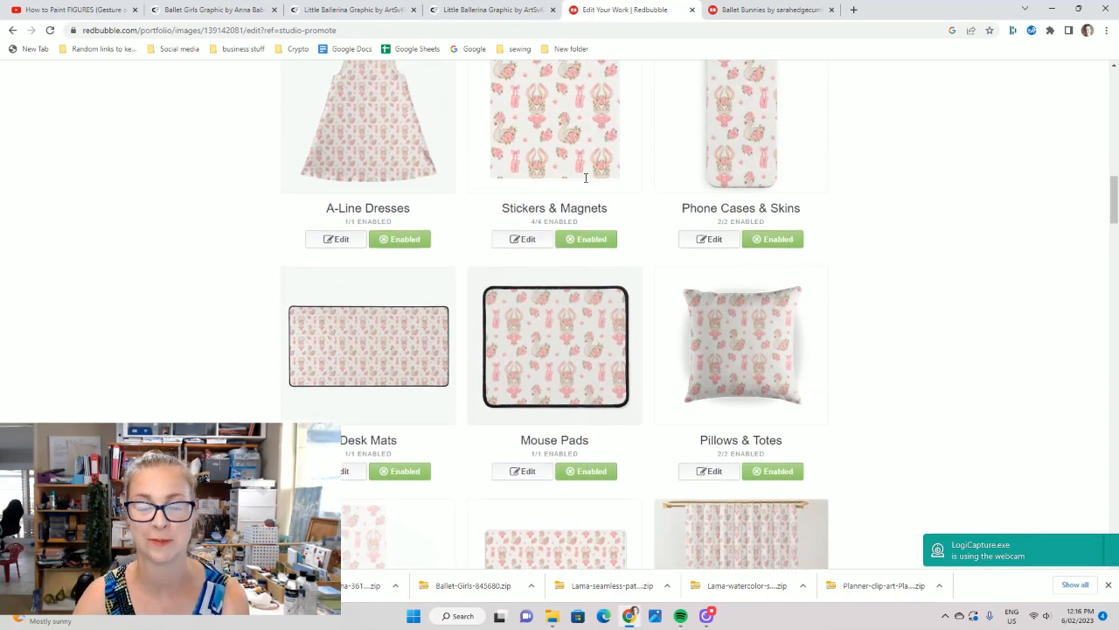
pyautogui.click(507, 280)
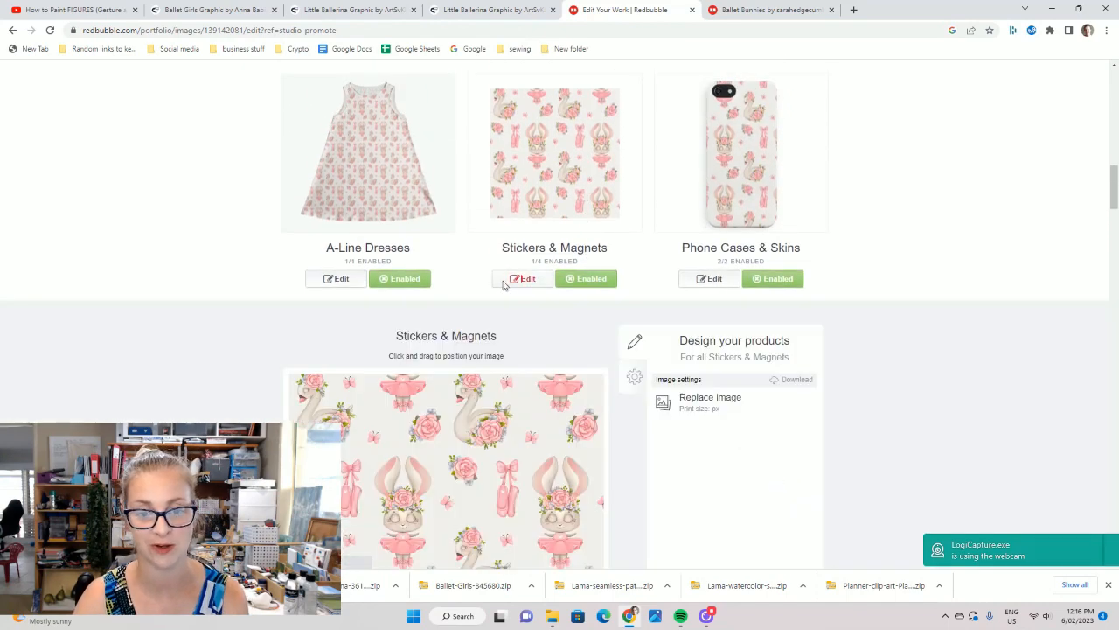
pyautogui.click(719, 407)
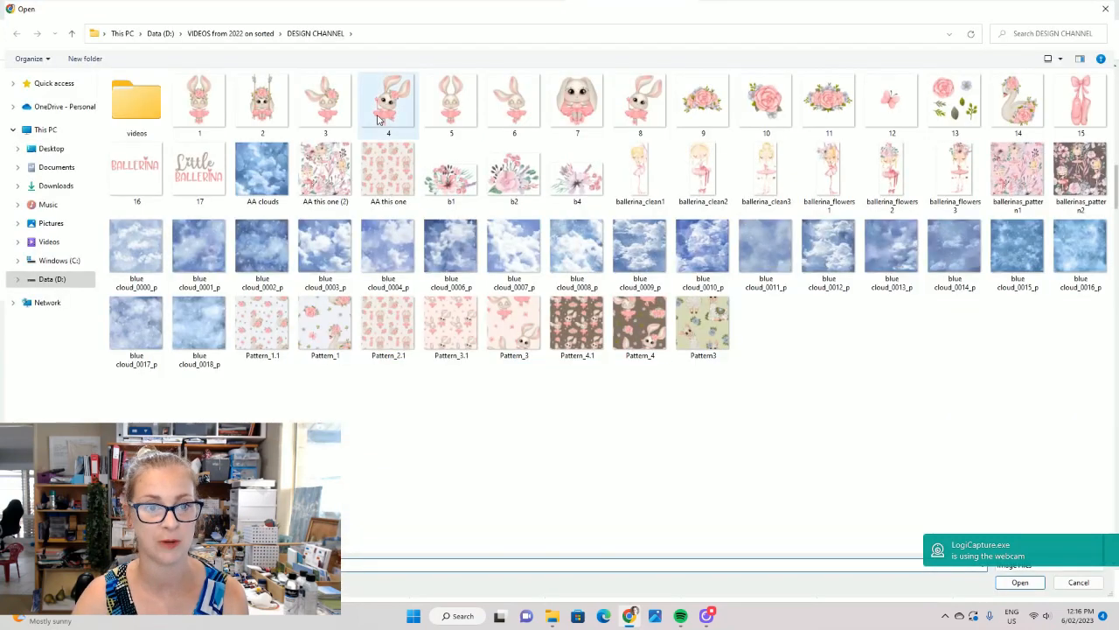
pyautogui.click(379, 116)
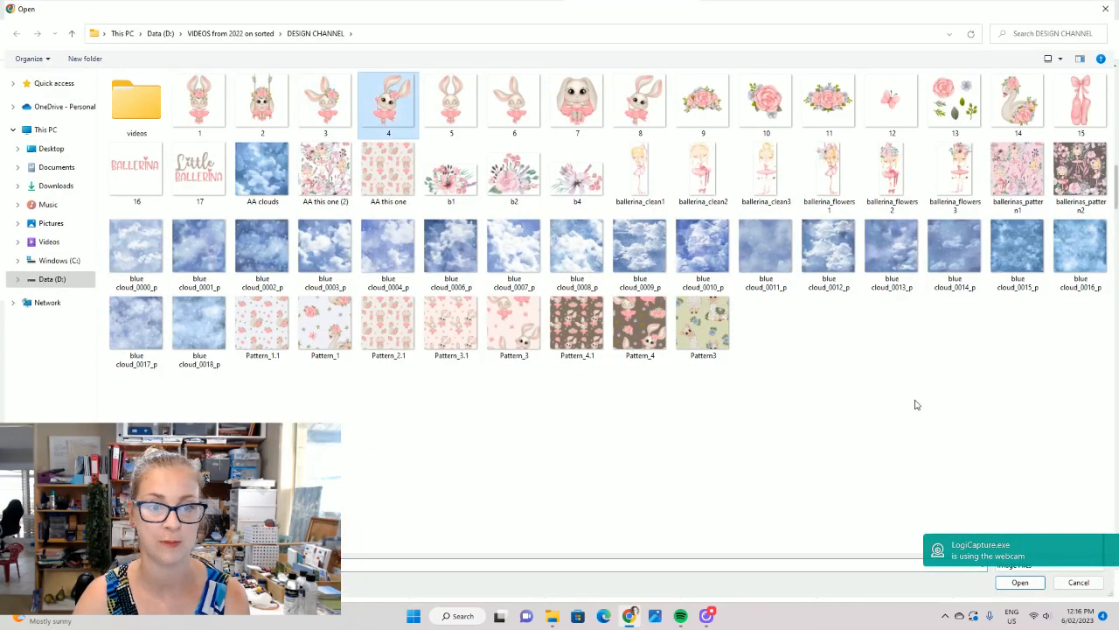
pyautogui.click(1021, 582)
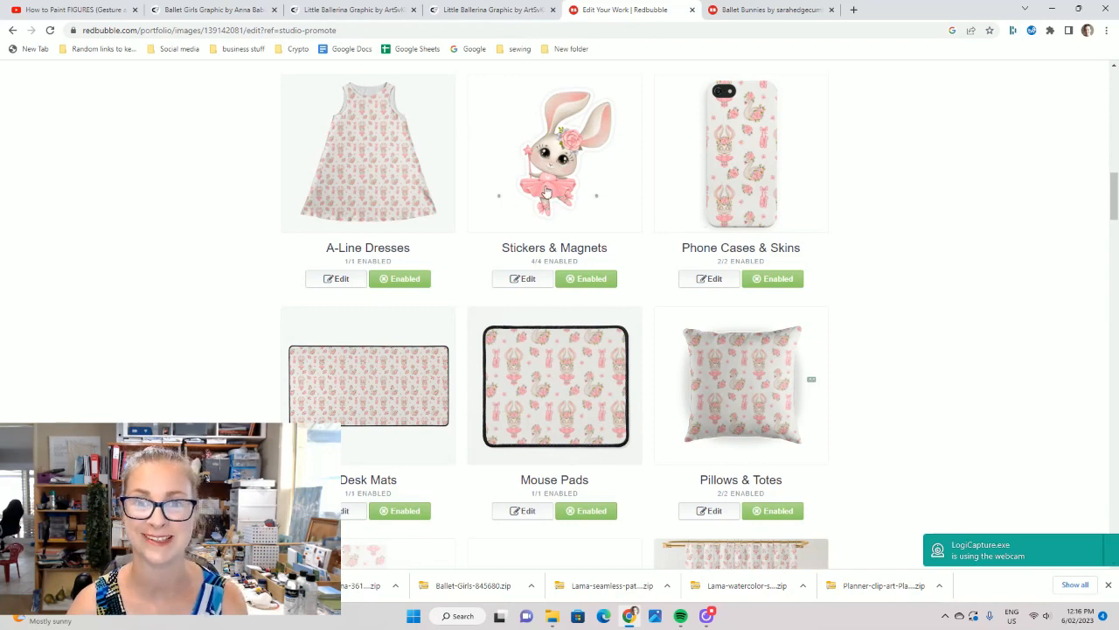
# - Check the Stickers & Magnets design preview and its product availability and markup settings, then close its editor
pyautogui.click(528, 280)
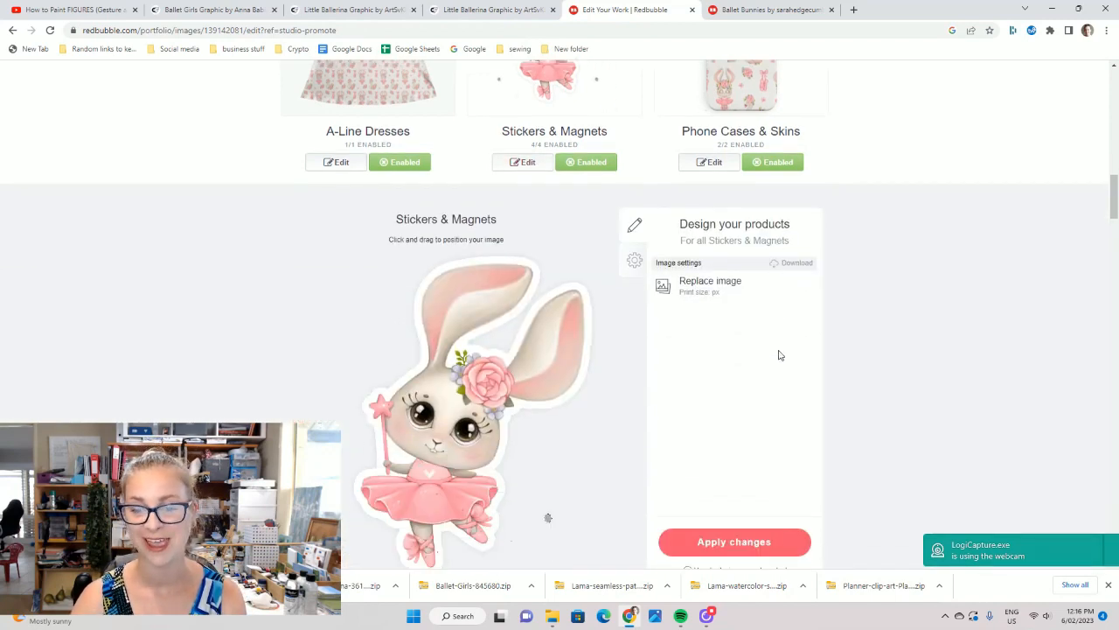
pyautogui.scroll(-1, 735, 341)
pyautogui.click(645, 208)
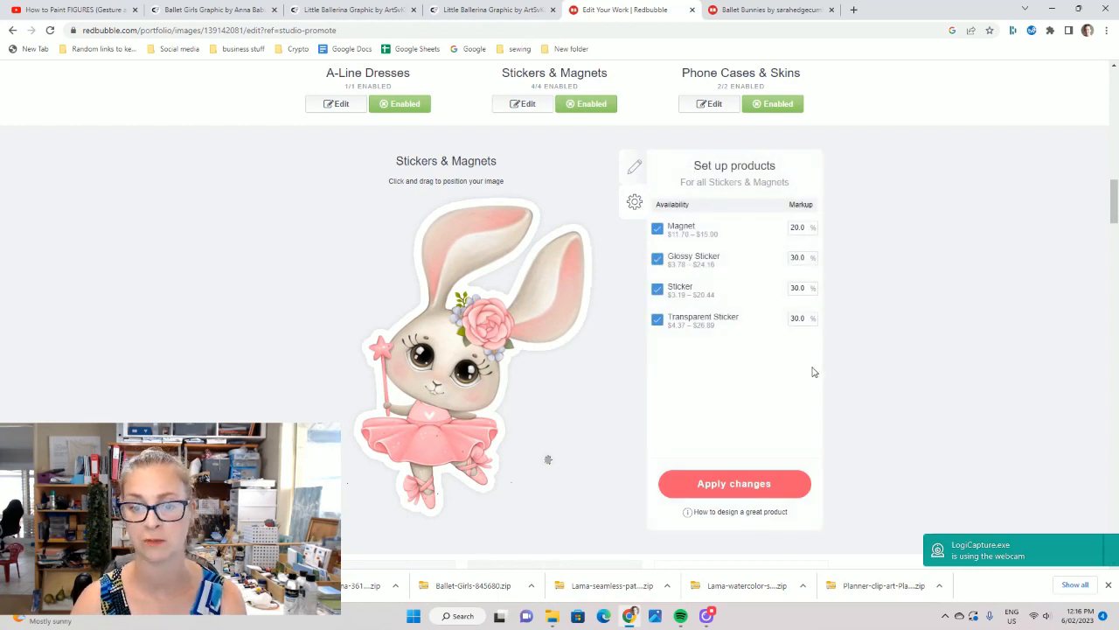
pyautogui.scroll(3, 789, 327)
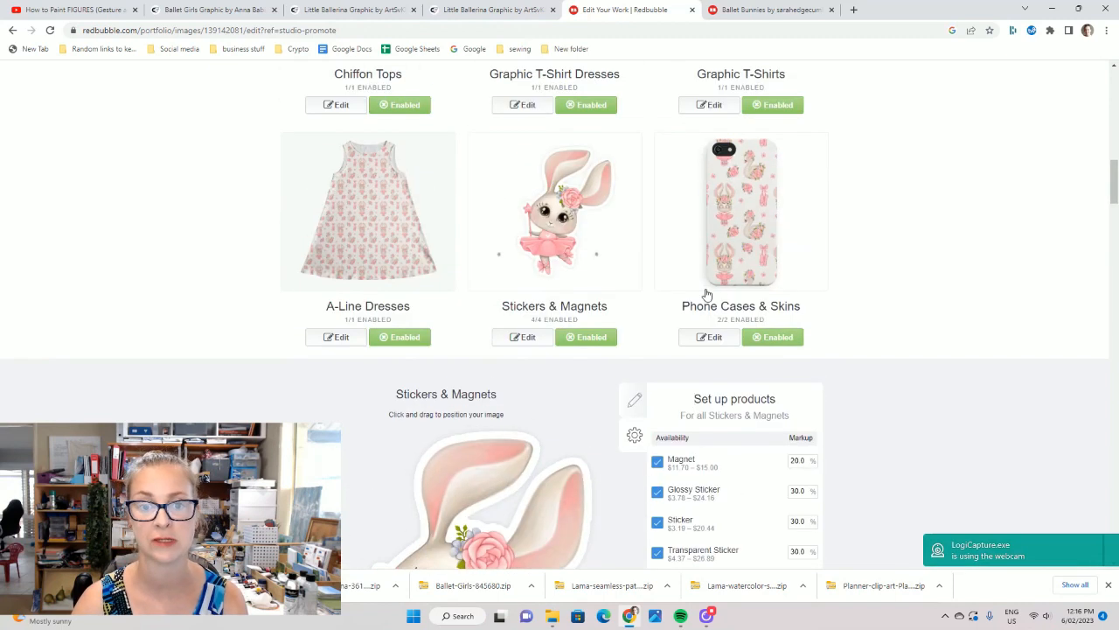
pyautogui.click(518, 338)
# - Confirm the right to sell products containing this artwork and save the Ballet Bunnies work
pyautogui.scroll(-6, 665, 338)
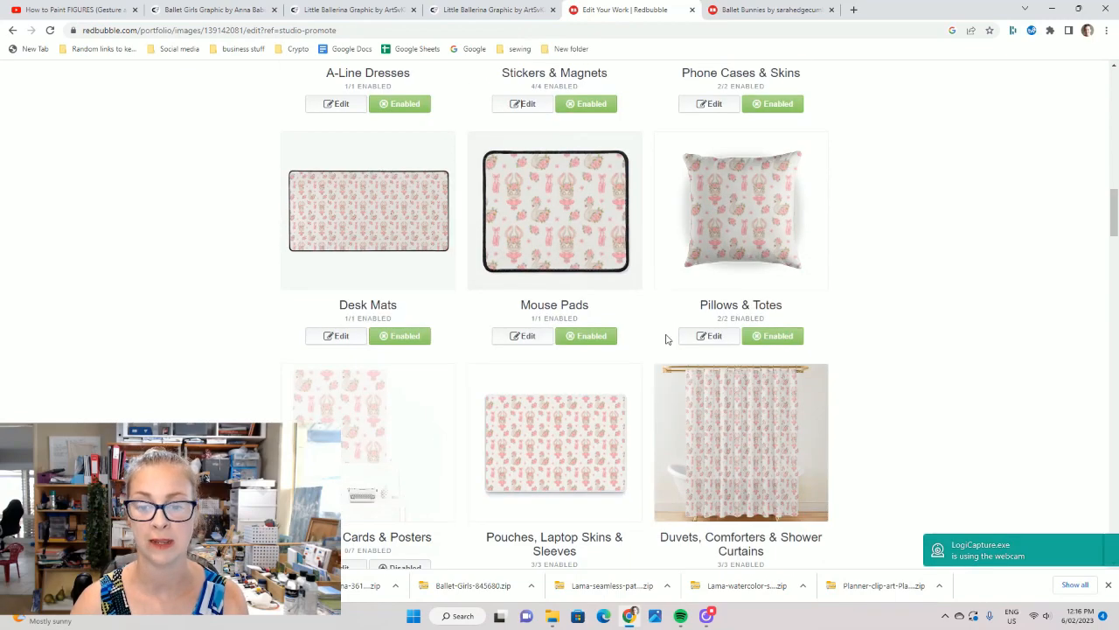
pyautogui.moveTo(1113, 240); pyautogui.dragTo(1113, 520)
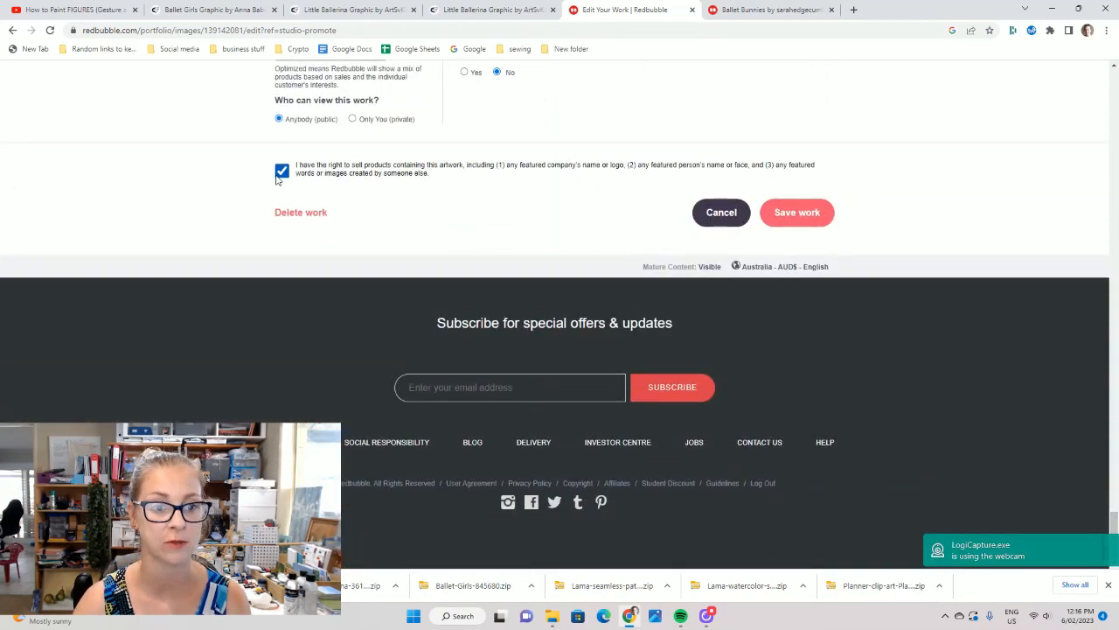
pyautogui.click(815, 220)
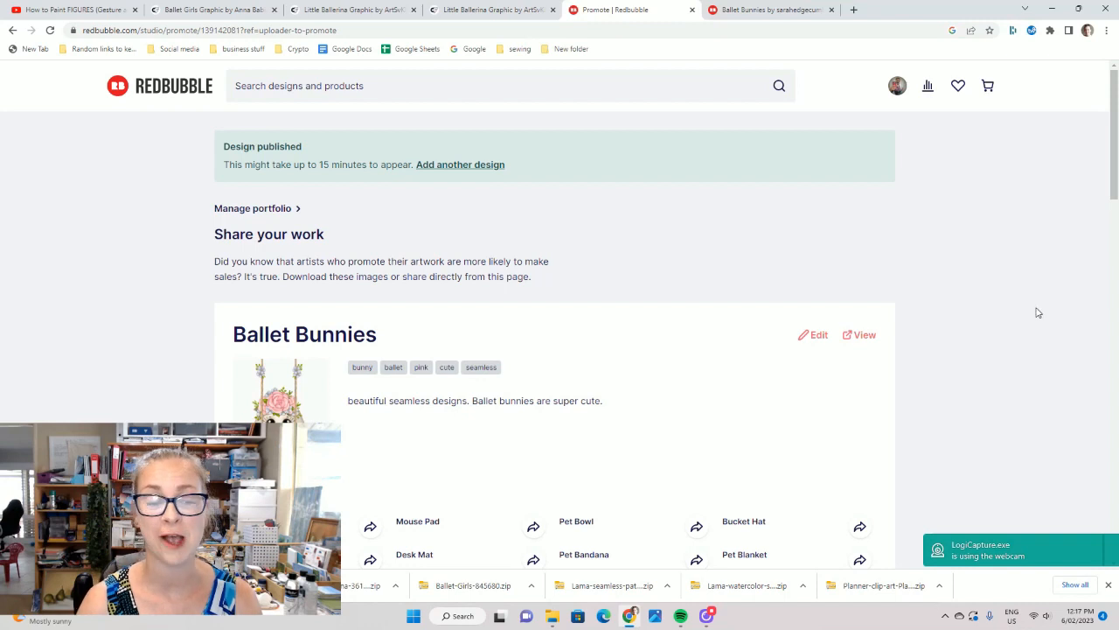
# - Look over the published Ballet Bunnies promotion page with its tags, description and shareable product list
pyautogui.scroll(-2, 969, 364)
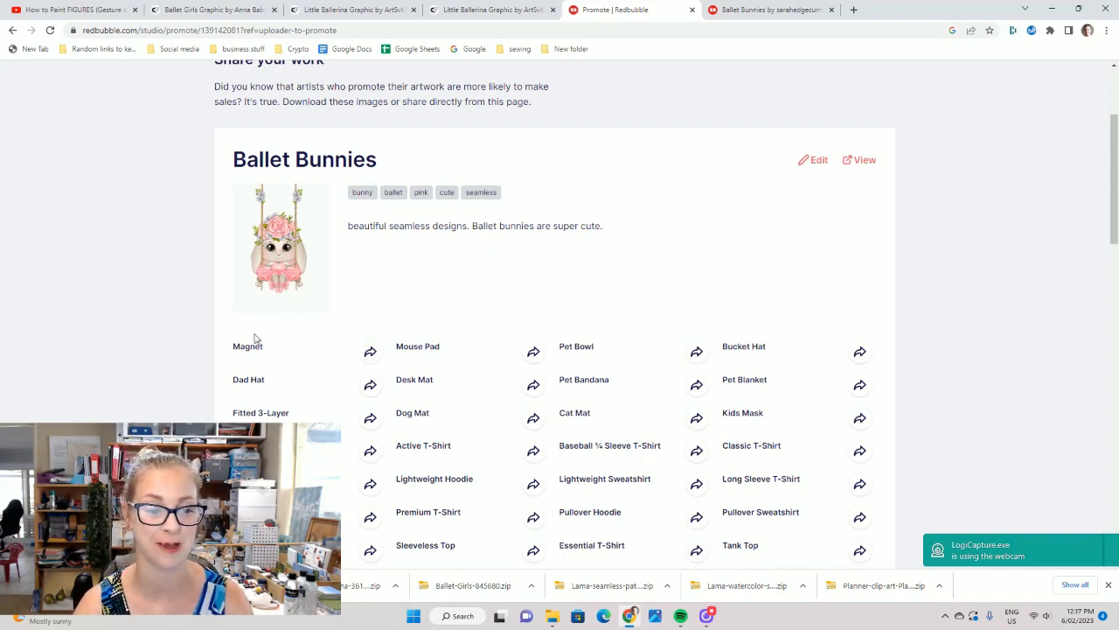
pyautogui.scroll(-1, 685, 411)
pyautogui.scroll(-2, 686, 411)
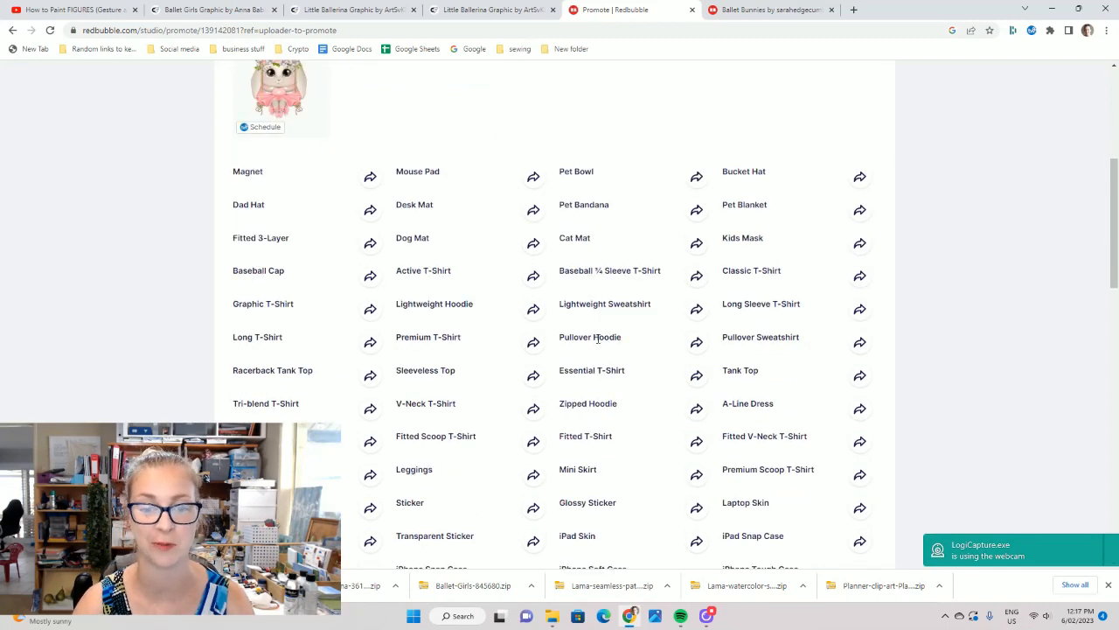
pyautogui.scroll(-2, 600, 340)
pyautogui.scroll(4, 615, 325)
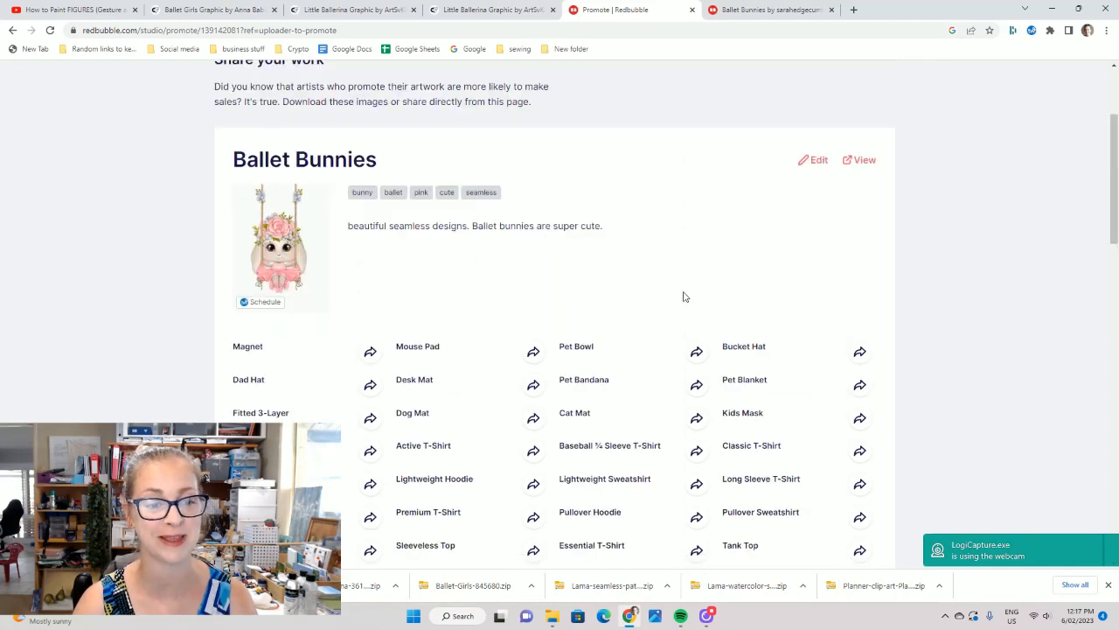
pyautogui.scroll(2, 685, 297)
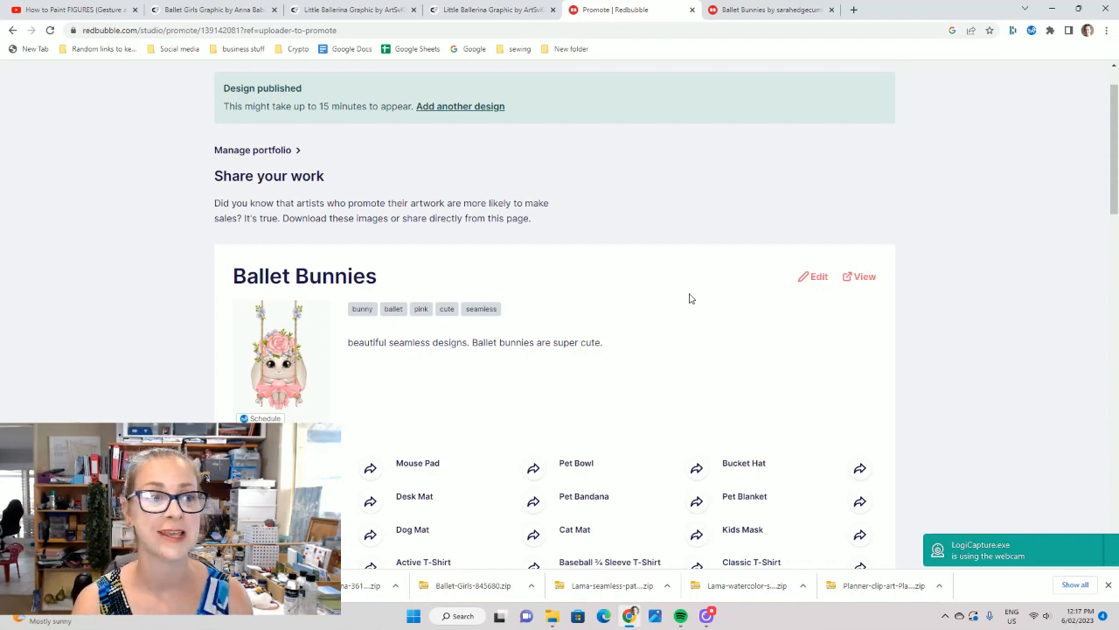
# - View the Ballet Girls graphic page on Creative Fabrica, then return to the Ballet Bunnies promotion page's product list
pyautogui.click(203, 10)
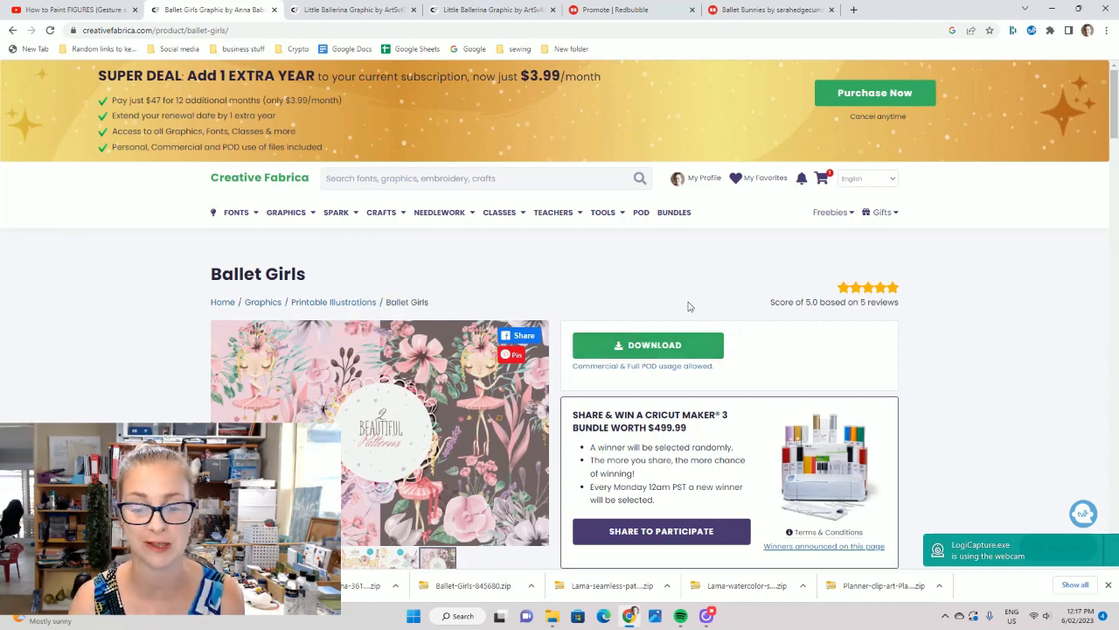
pyautogui.scroll(-1, 629, 315)
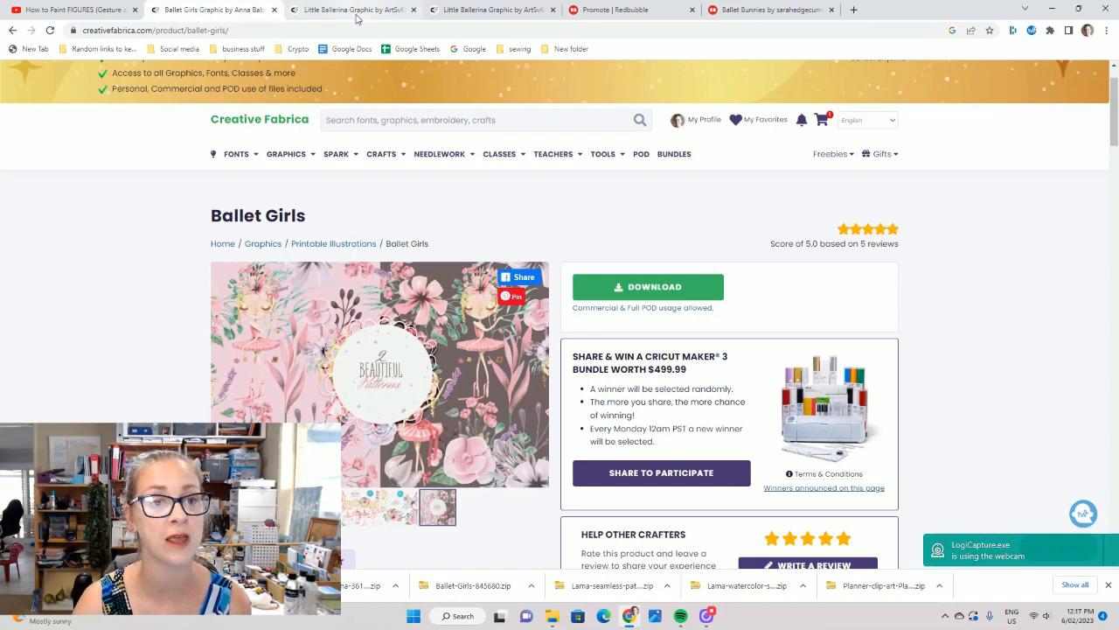
pyautogui.click(625, 10)
pyautogui.scroll(-2, 672, 341)
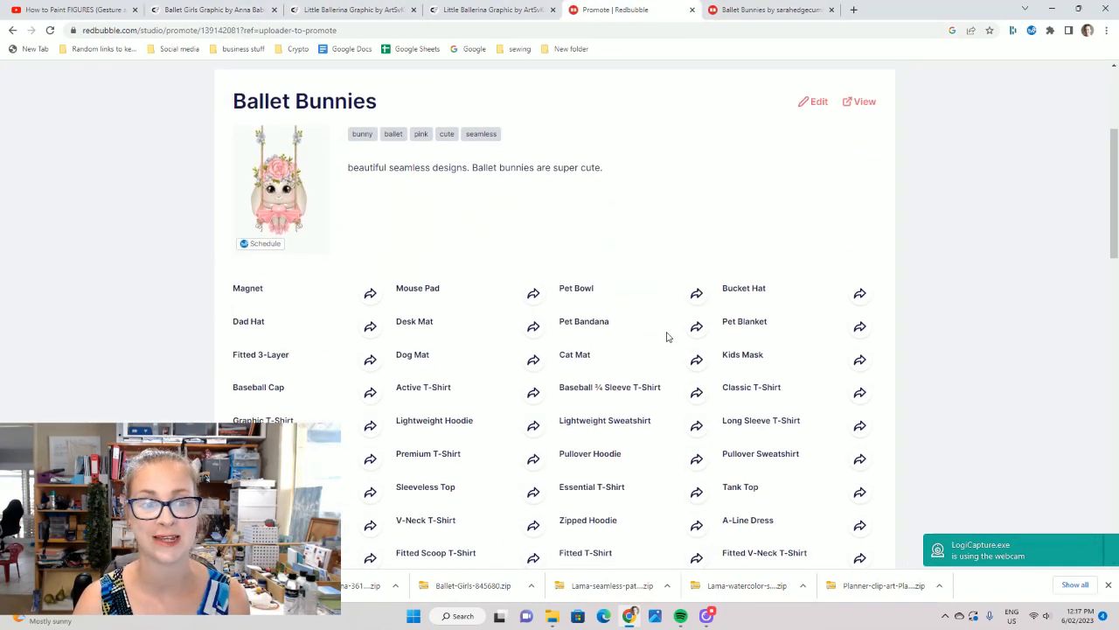
pyautogui.scroll(-1, 667, 328)
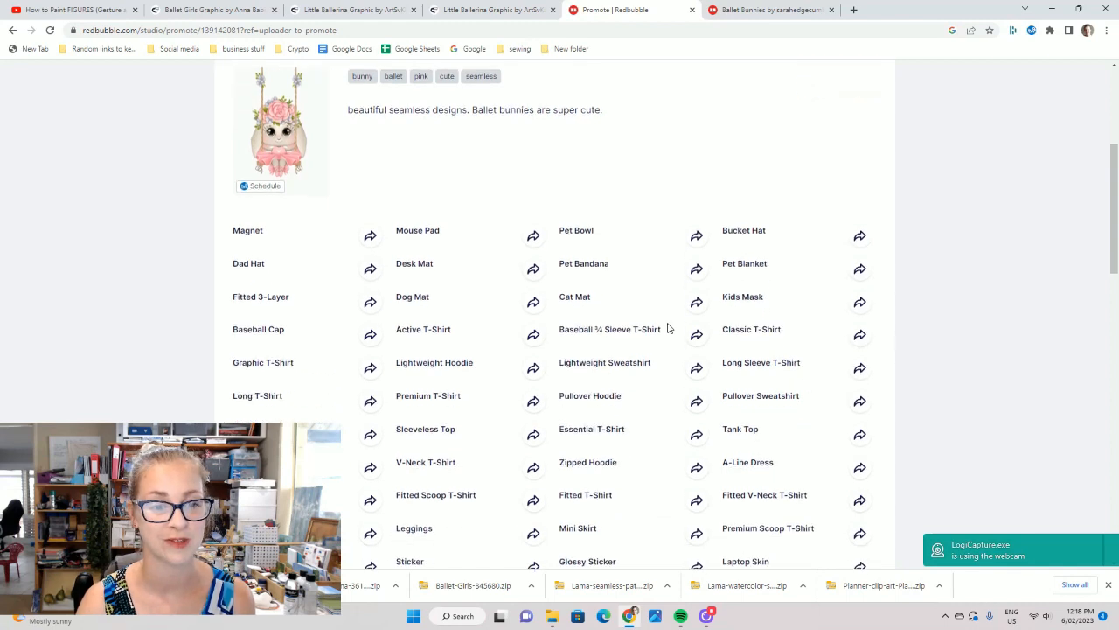